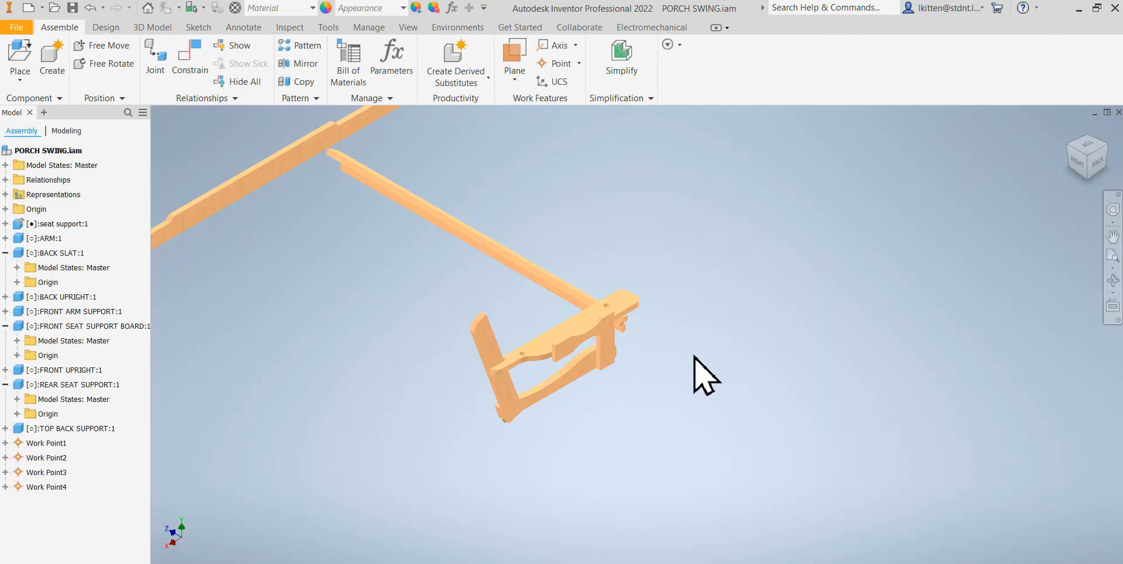
Create a new part file from the standard part template for a seat slat.
left_click_drag(691, 368, 665, 359)
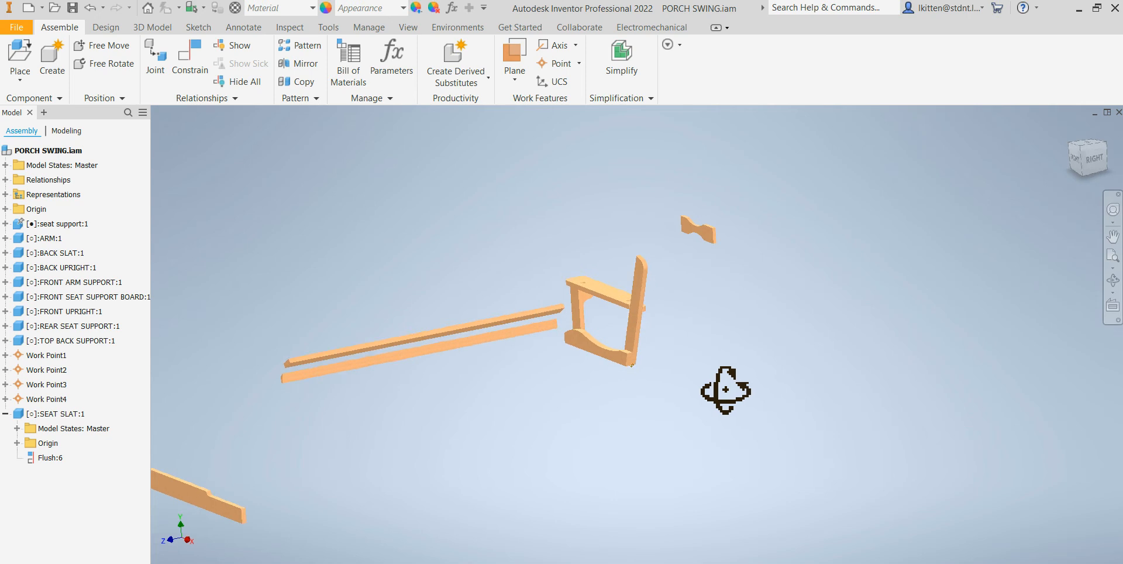
left_click_drag(725, 389, 622, 394)
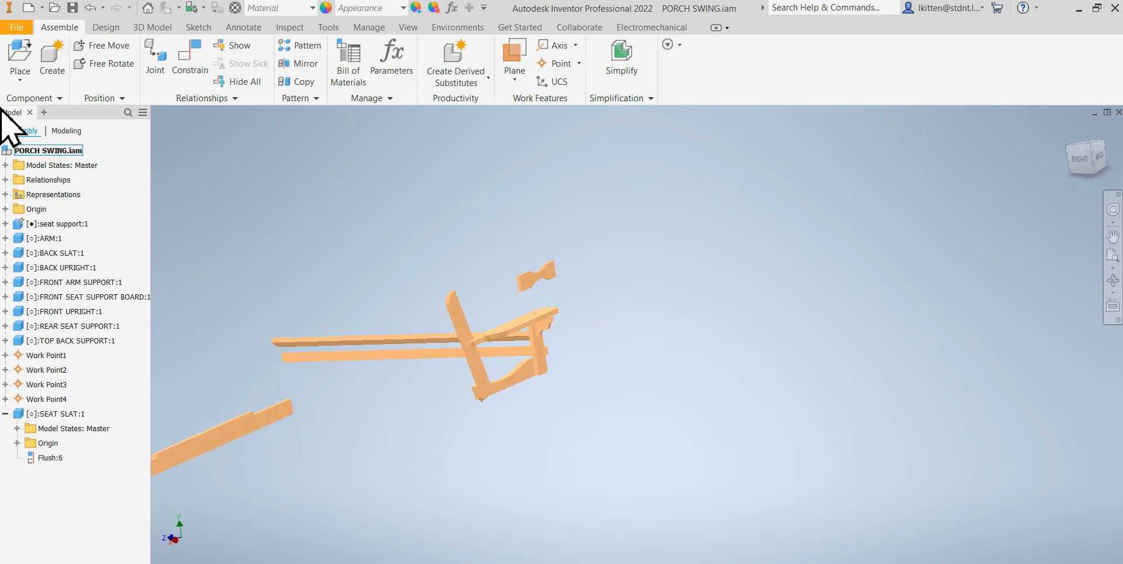
left_click(11, 30)
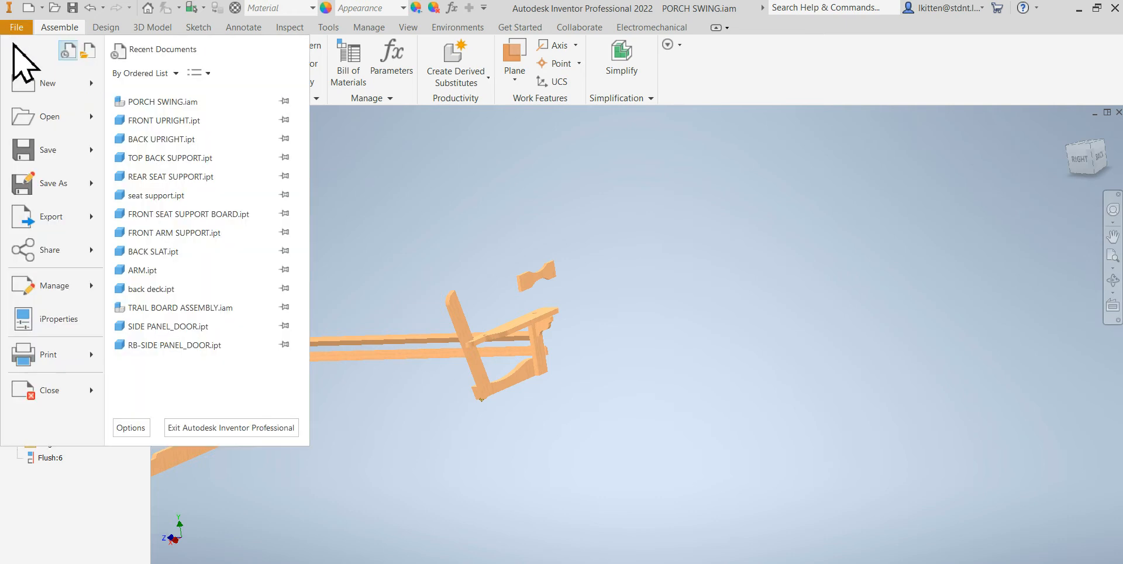
mouse_move(47, 84)
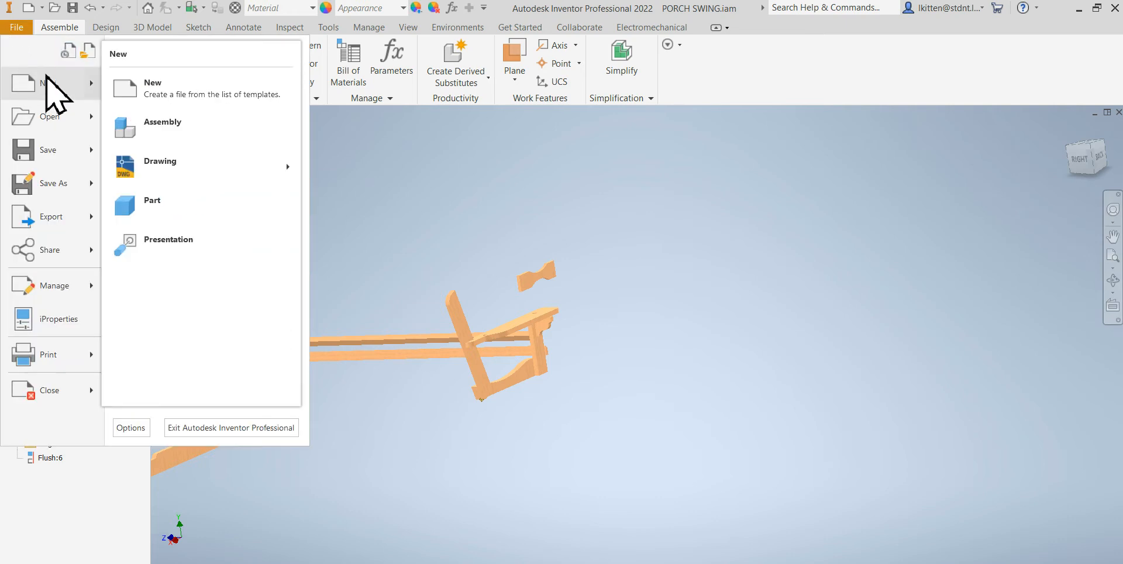
left_click(163, 206)
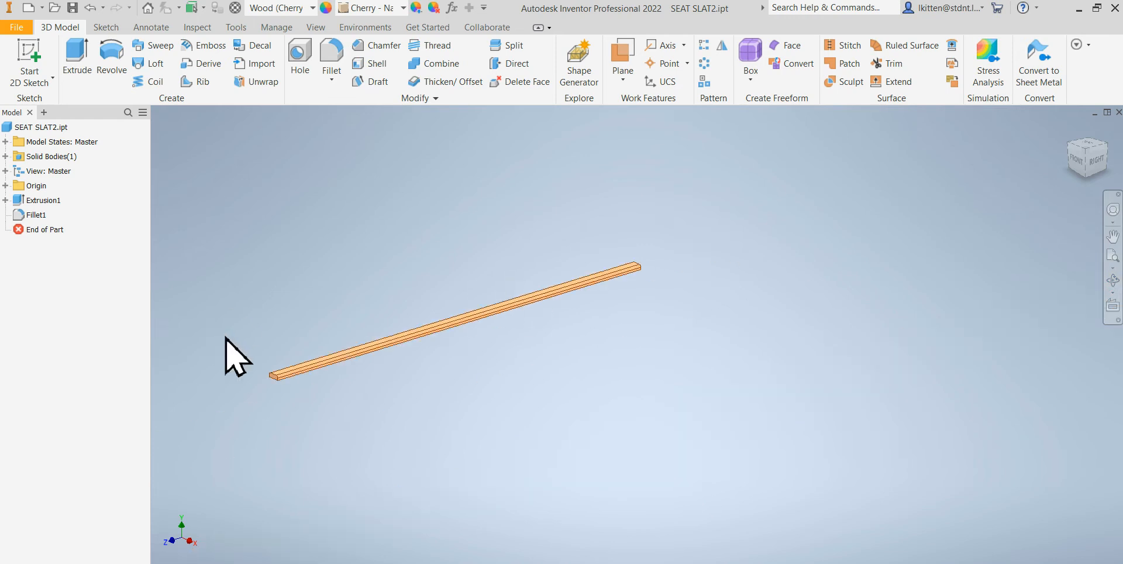
Examine the front end of the seat support and front upright against the loose support boards in the swing assembly.
scroll(254, 351, "down", 4)
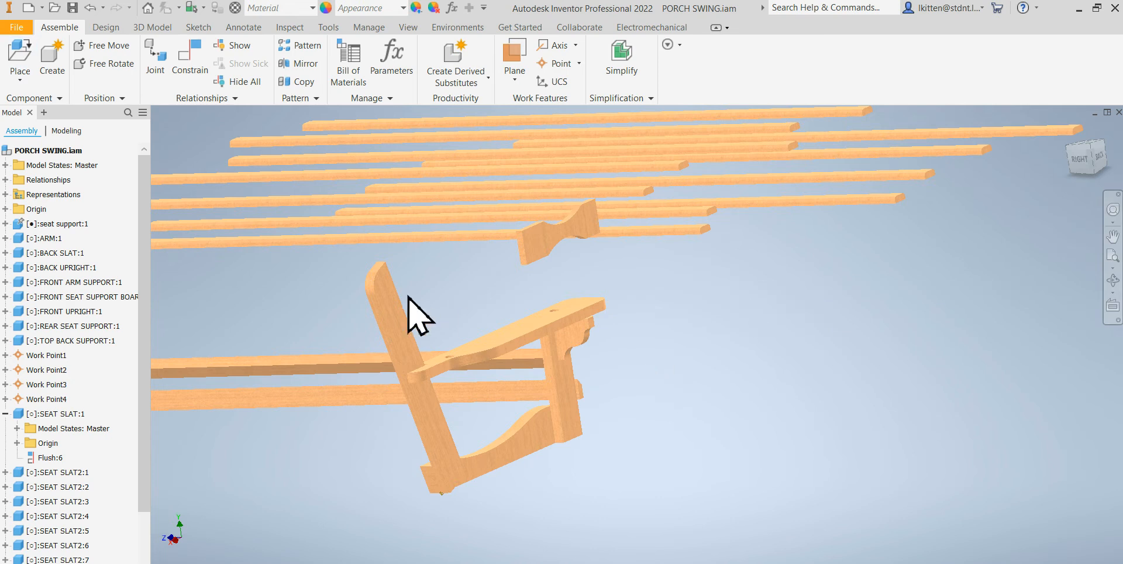
scroll(685, 424, "up", 3)
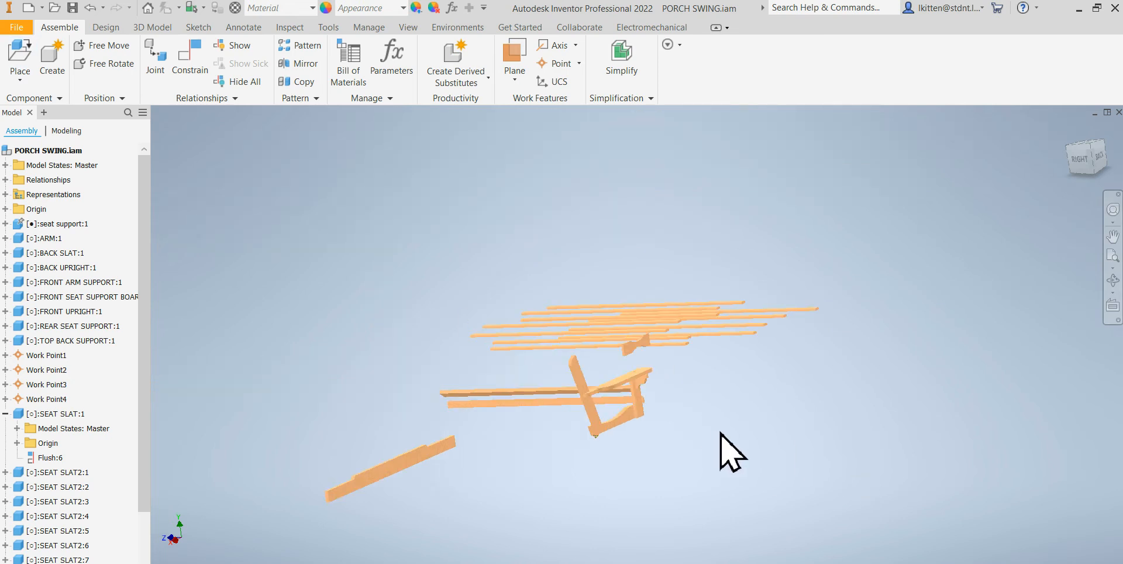
middle_click_drag(721, 434, 684, 440, "shift")
scroll(591, 441, "down", 5)
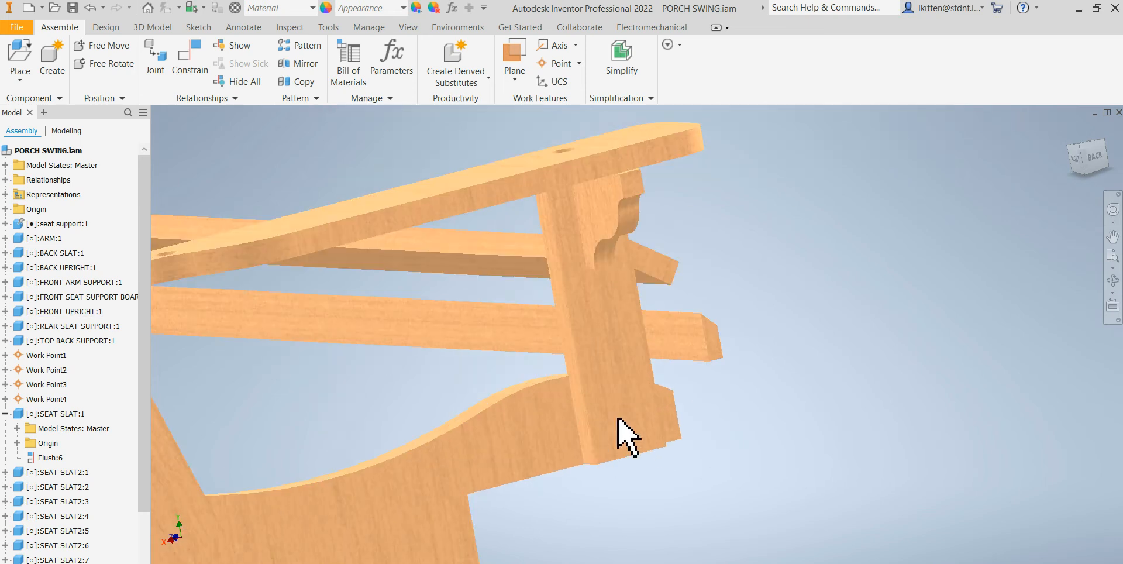
scroll(846, 450, "up", 2)
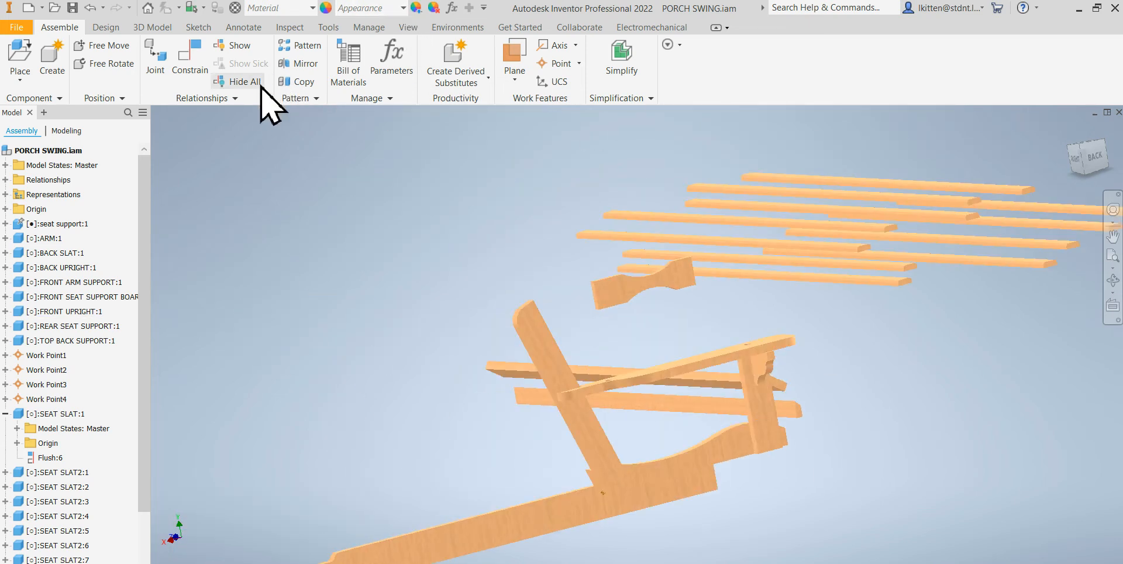
middle_click_drag(894, 459, 855, 439, "shift")
scroll(701, 437, "down", 5)
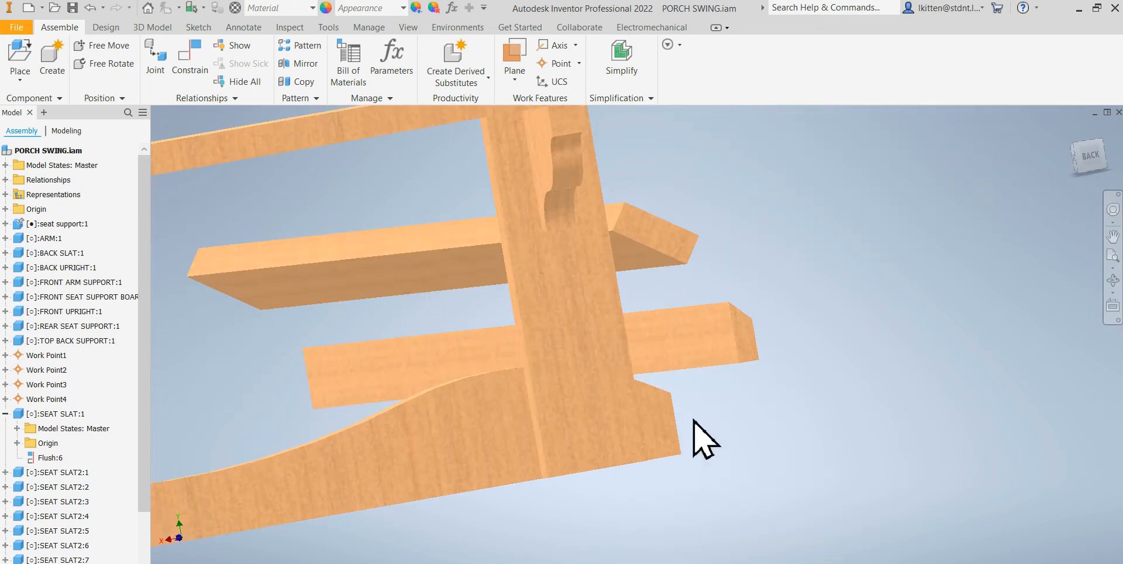
scroll(784, 389, "up", 3)
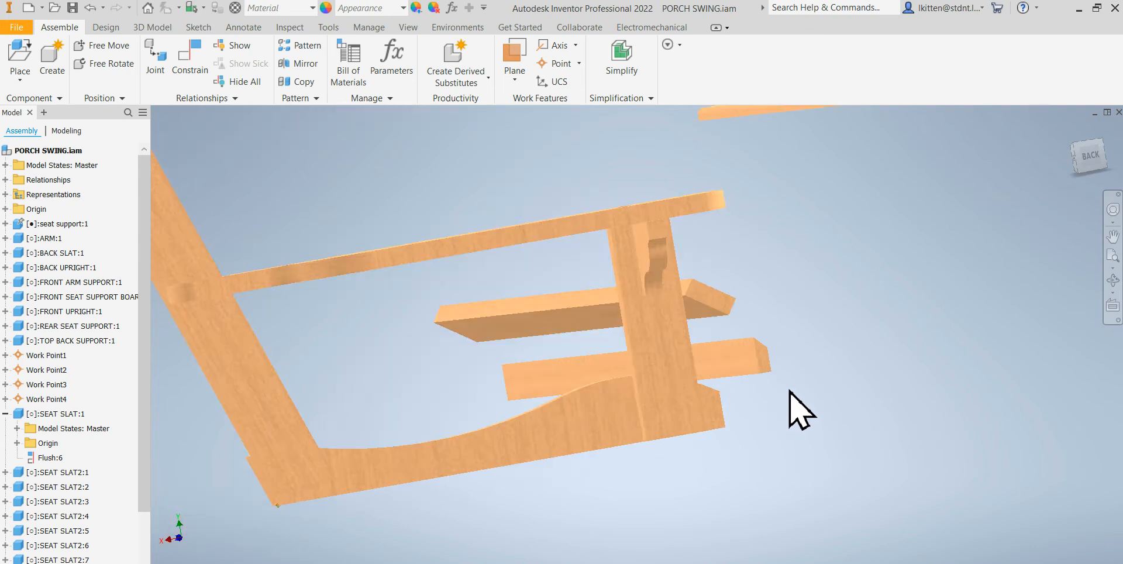
scroll(805, 398, "up", 2)
mouse_move(804, 398)
middle_mouse_down("shift")
mouse_move(799, 407)
mouse_move(815, 404)
mouse_move(800, 402)
middle_mouse_up("shift")
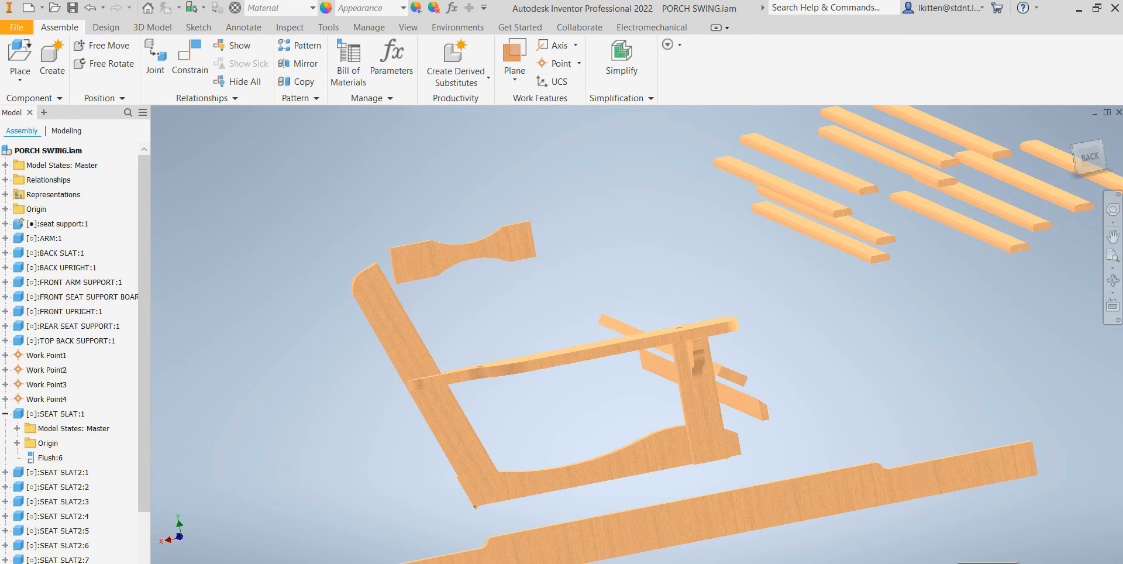
scroll(657, 344, "down", 5)
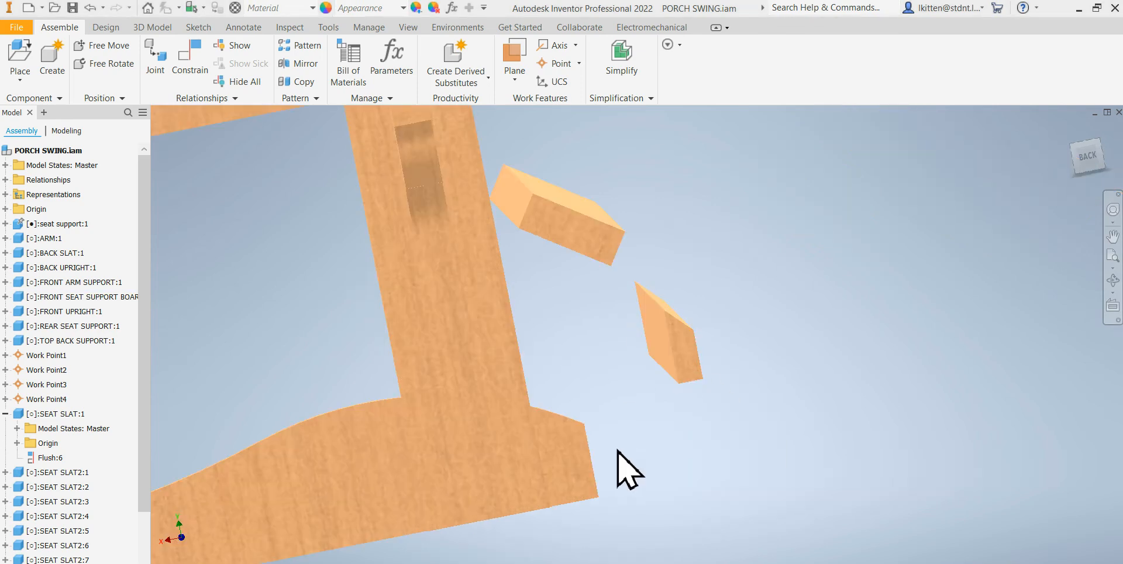
scroll(698, 365, "up", 8)
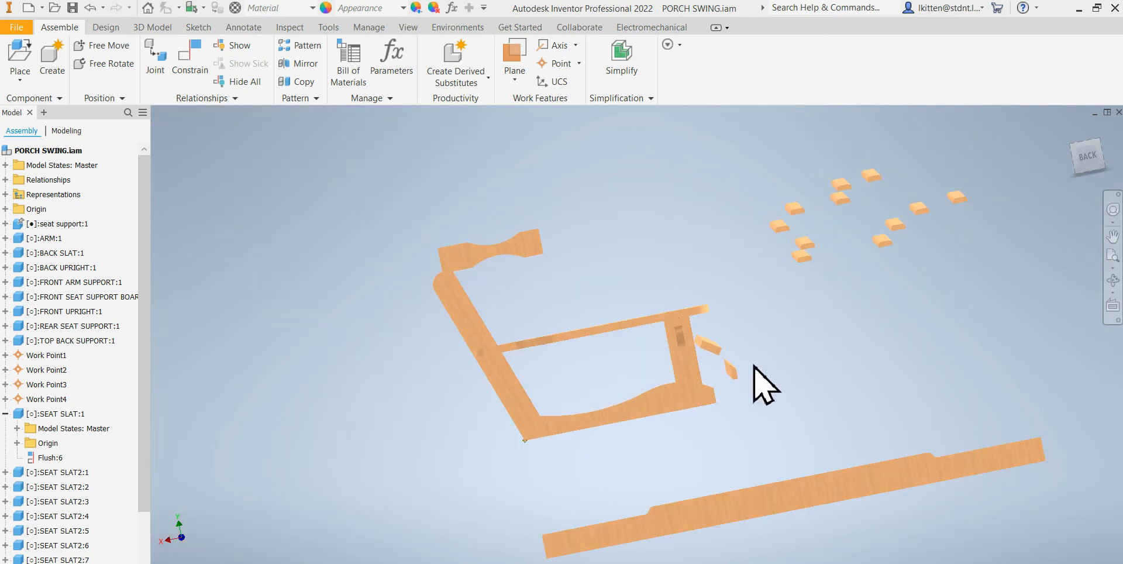
scroll(753, 370, "down", 3)
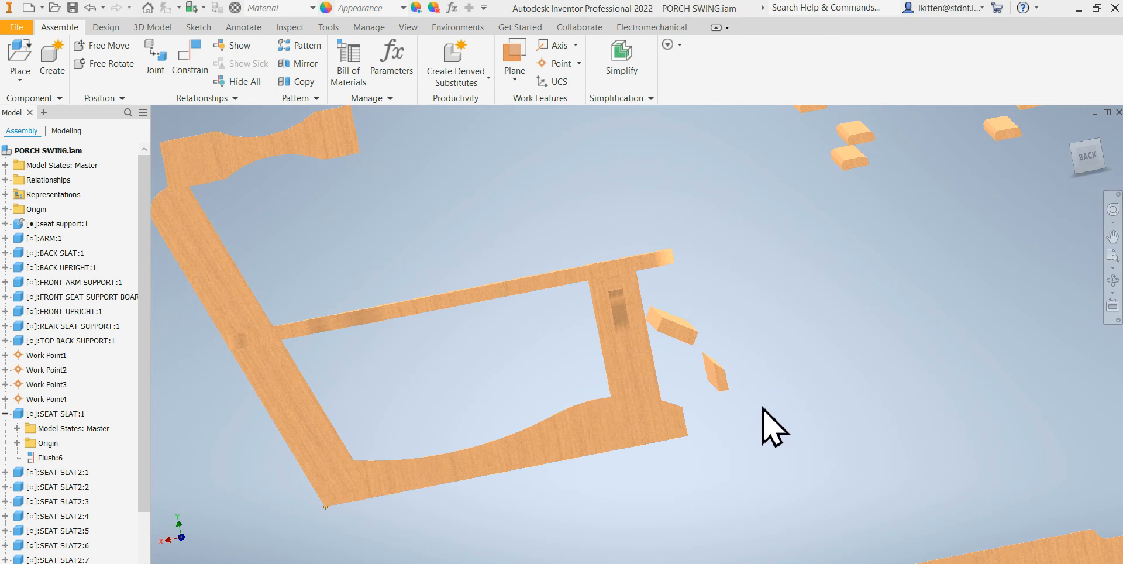
scroll(744, 426, "up", 2)
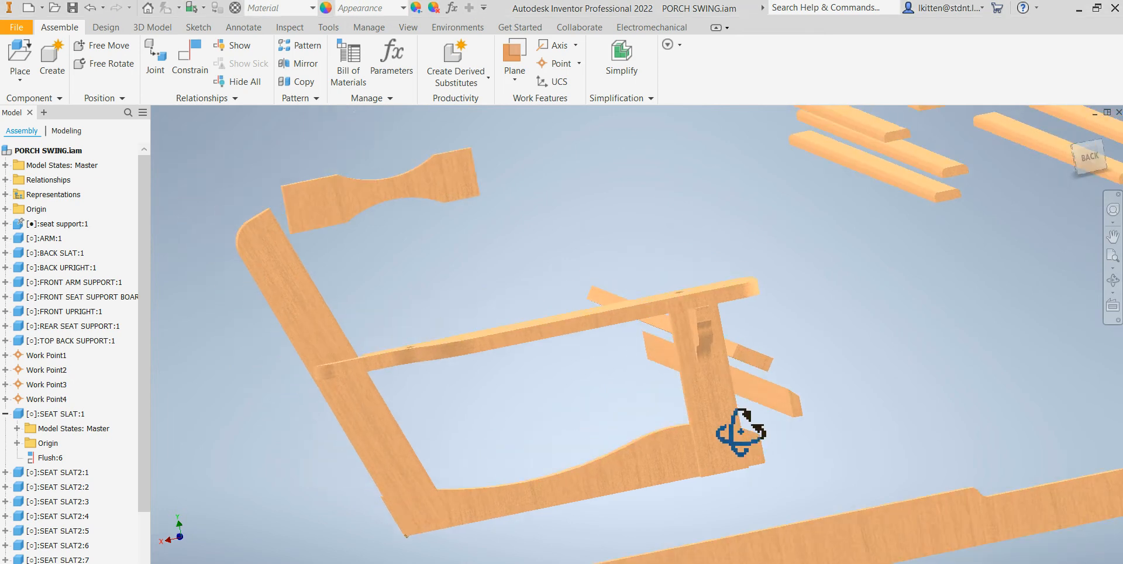
Examine the arm's front end, the front arm support beneath it and the rear seat support from several angles.
scroll(769, 342, "up", 5)
scroll(770, 342, "down", 4)
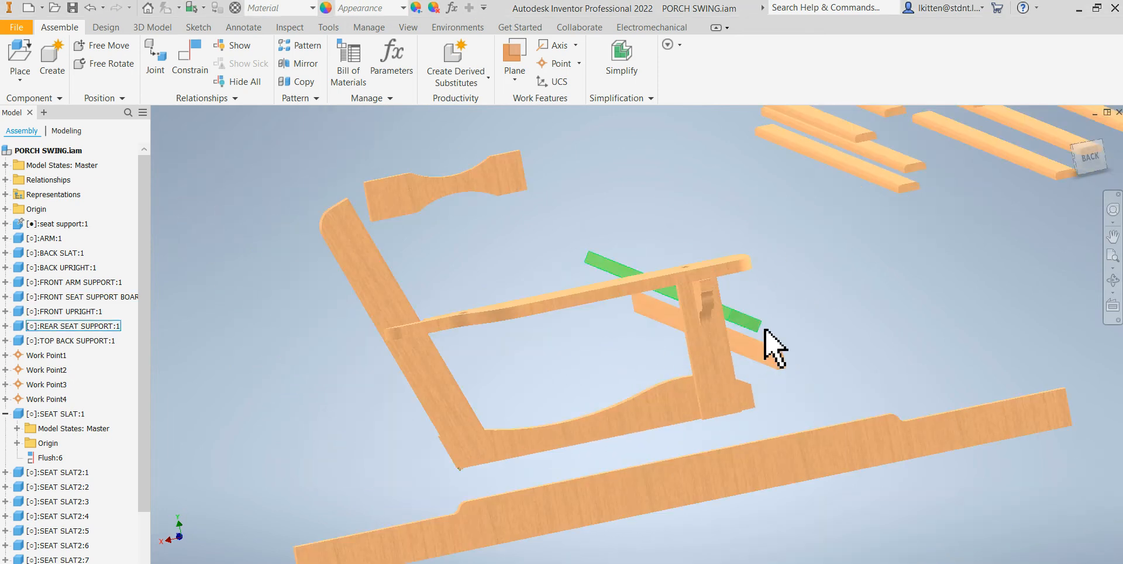
scroll(762, 290, "down", 3)
scroll(797, 326, "down", 2)
scroll(827, 388, "up", 5)
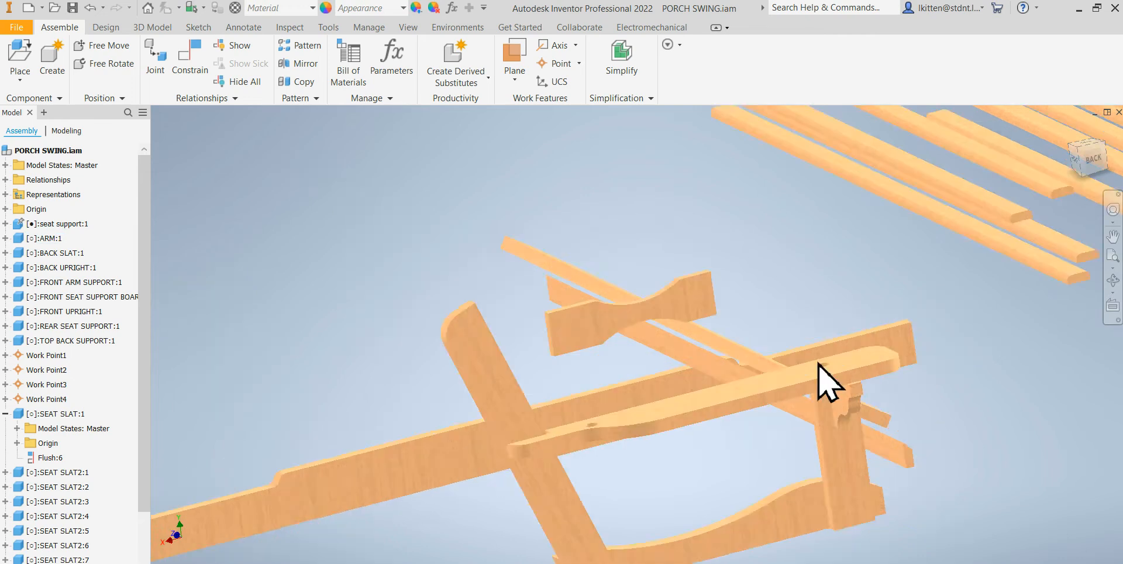
scroll(840, 368, "down", 5)
scroll(808, 359, "down", 2)
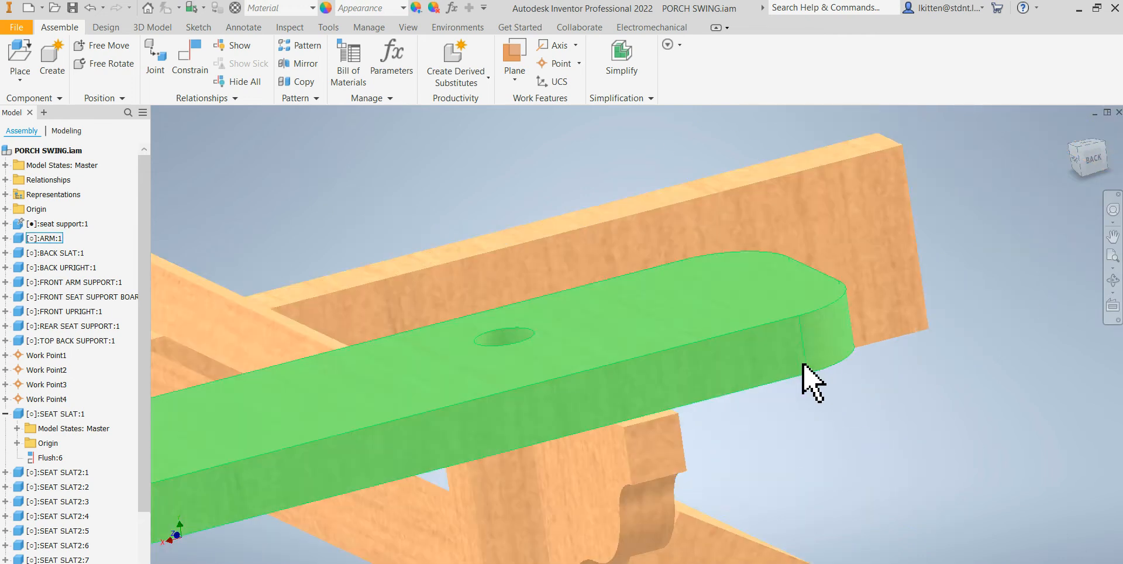
scroll(808, 377, "up", 3)
scroll(807, 382, "down", 1)
scroll(582, 427, "up", 4)
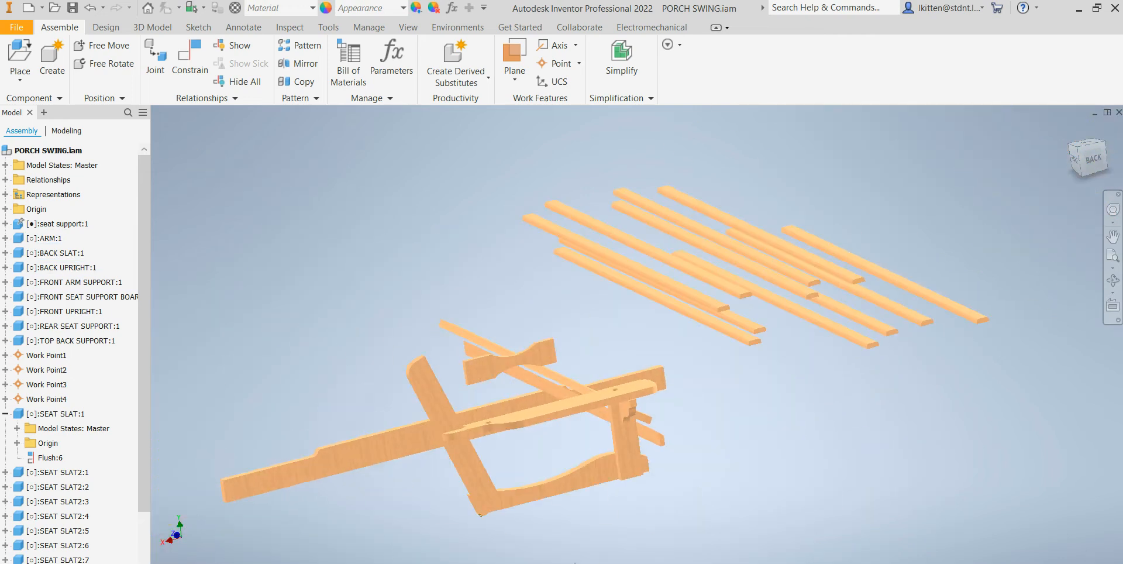
Switch to the browser to study the swing's side view, arm and seat support drawings, and return to Inventor.
key("alt+Tab")
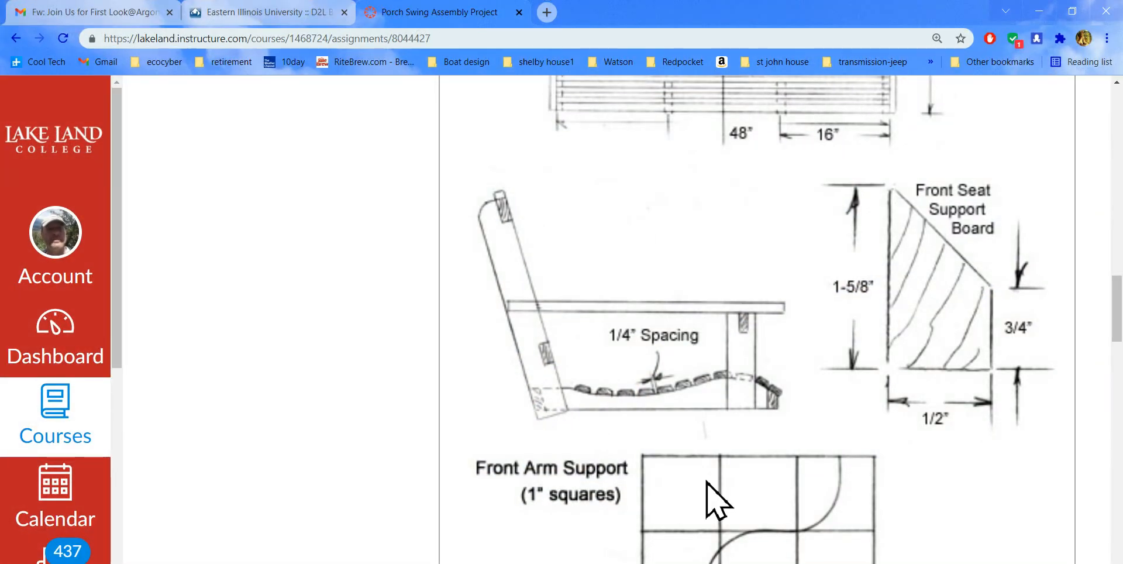
left_click_drag(1115, 324, 1056, 305)
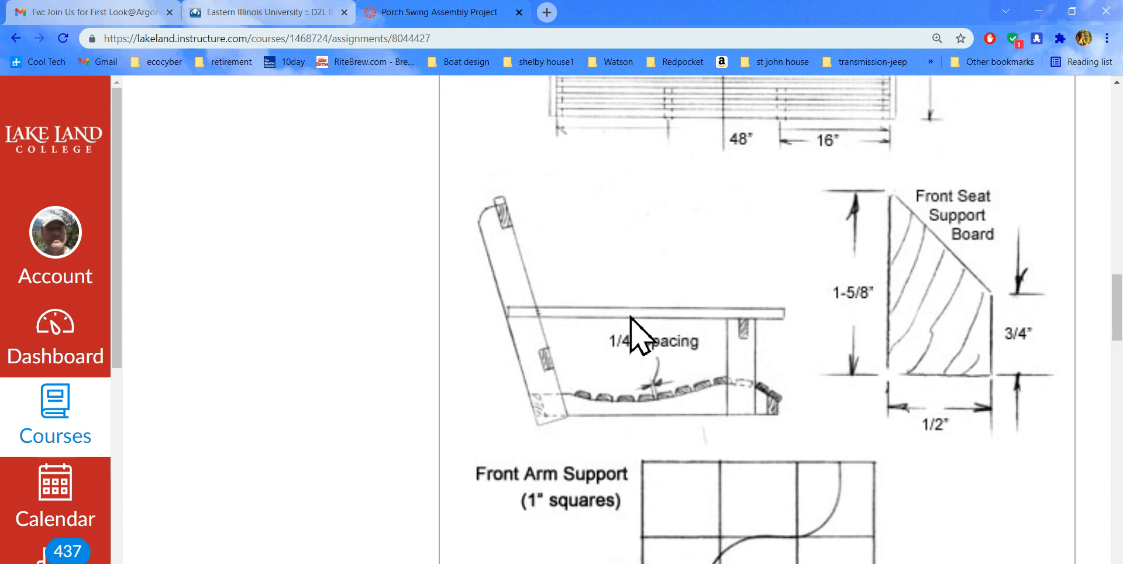
scroll(626, 345, "down", 12)
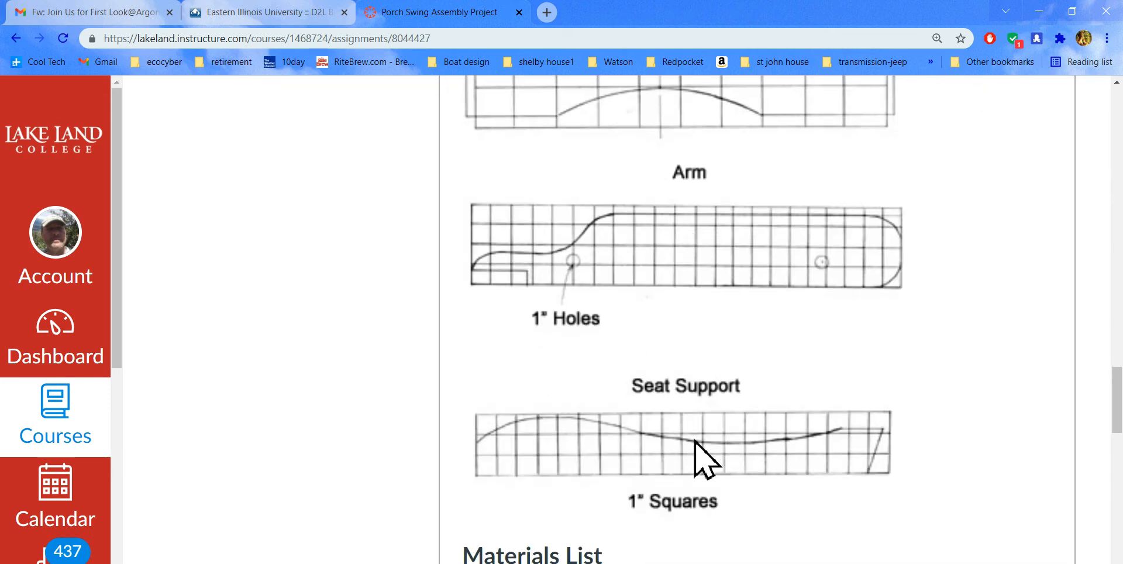
key("alt+Tab")
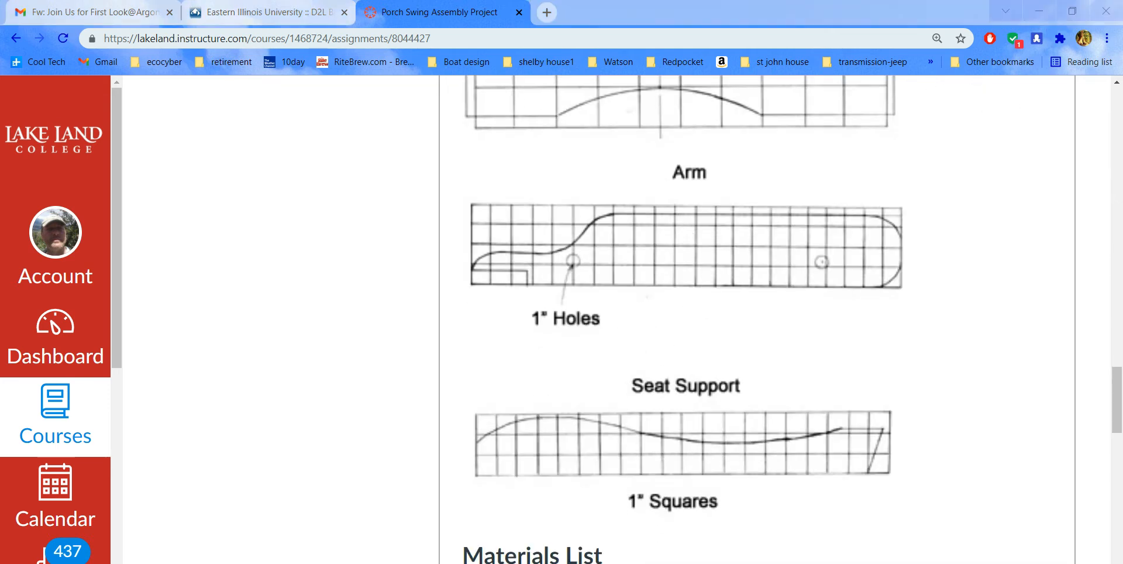
Open the front arm support component for in-place editing within the porch swing assembly.
scroll(625, 398, "down", 4)
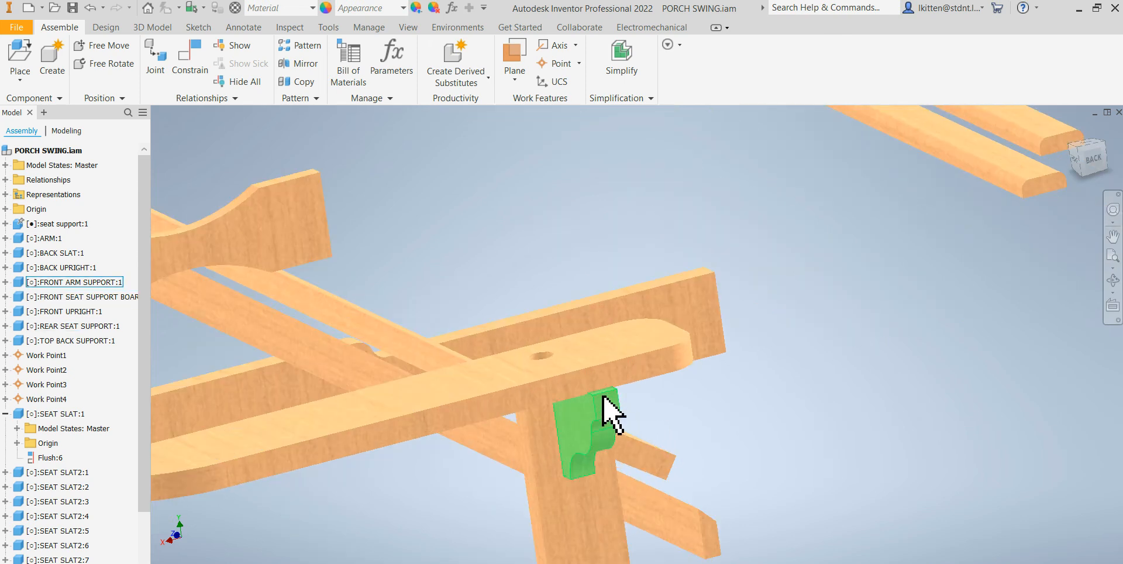
scroll(602, 397, "down", 3)
scroll(603, 397, "up", 2)
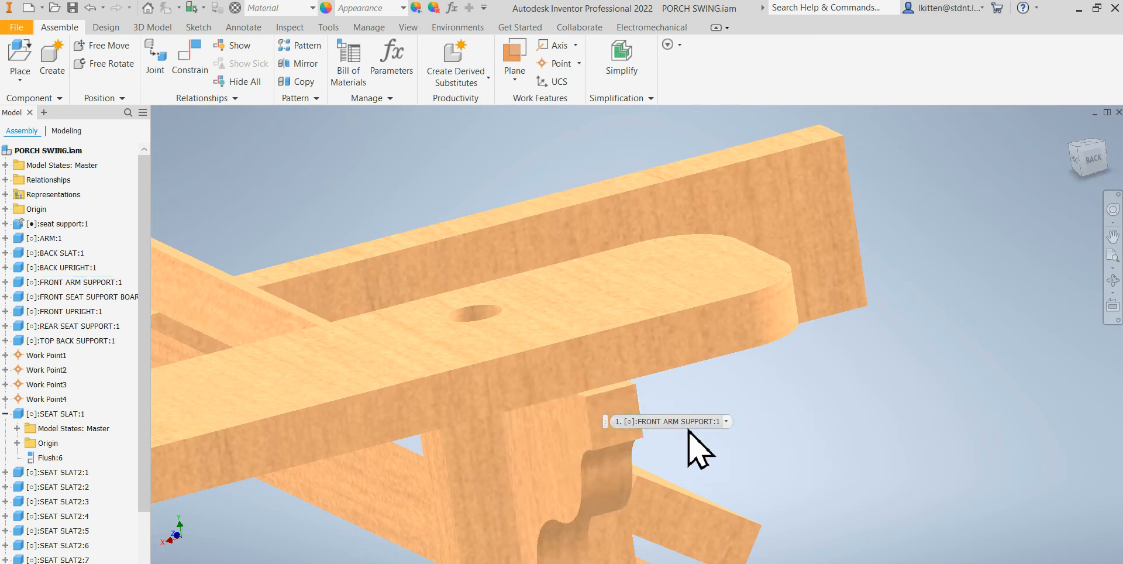
double_click(561, 439)
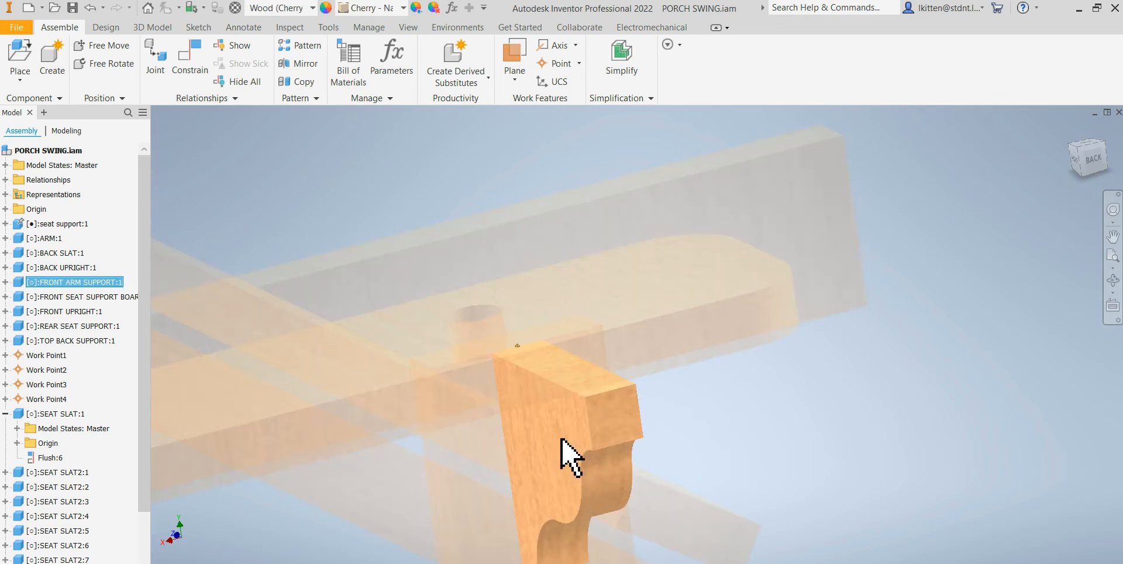
Open the sketch of the front arm support's extrusion for editing, facing the profile from the left.
left_click(1096, 166)
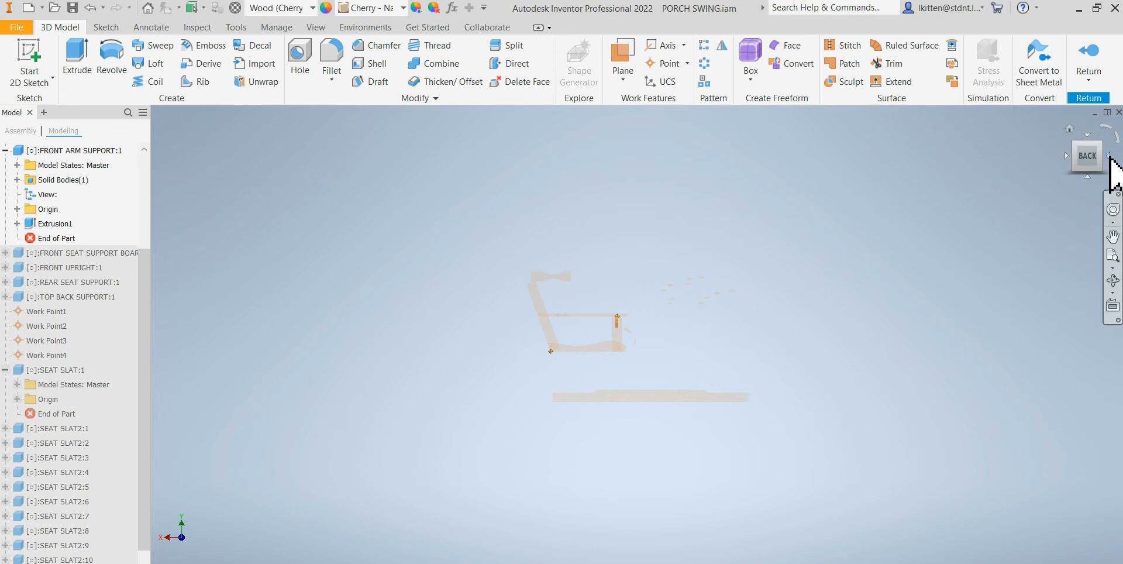
left_click(1108, 155)
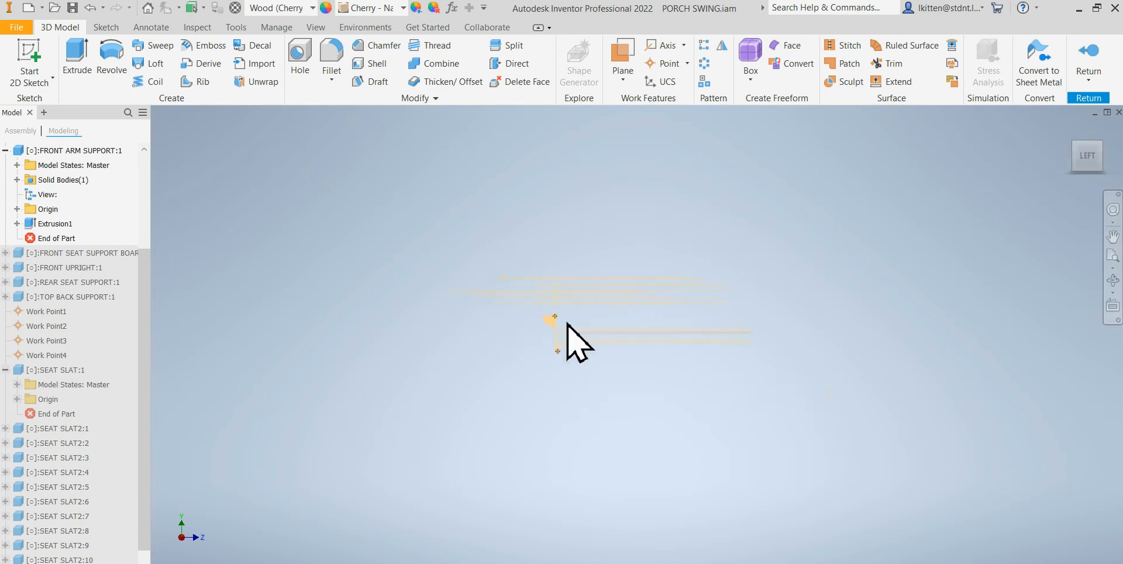
scroll(557, 326, "down", 5)
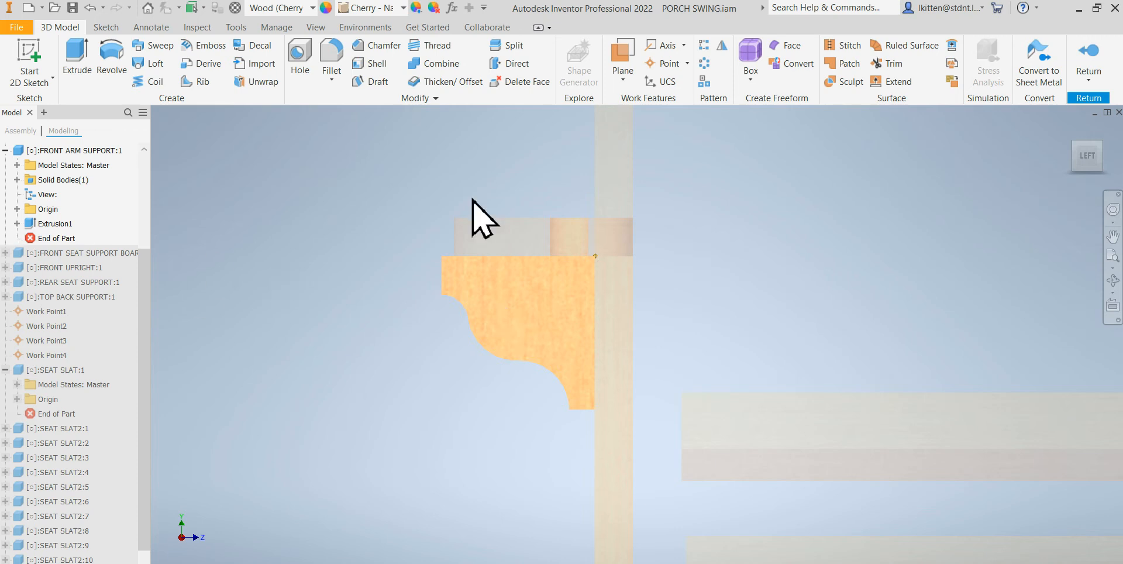
scroll(431, 261, "down", 4)
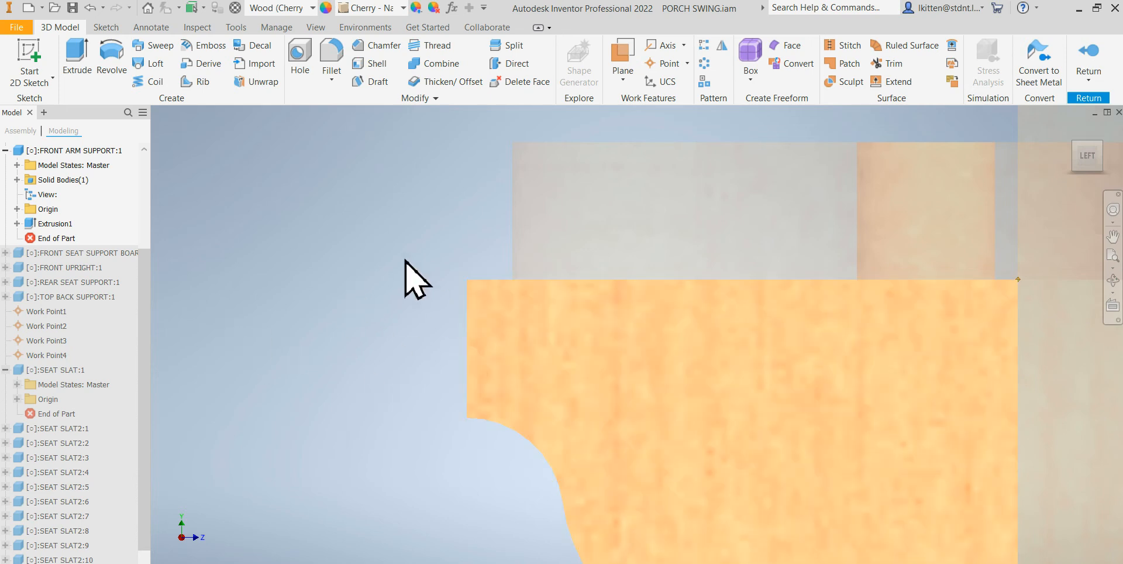
left_click(17, 223)
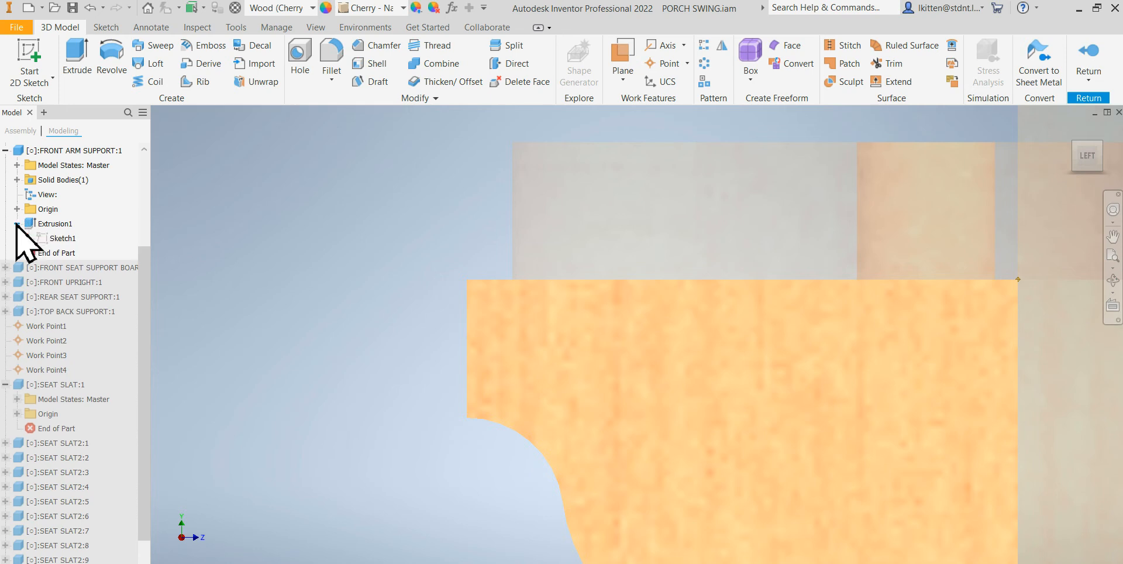
double_click(47, 238)
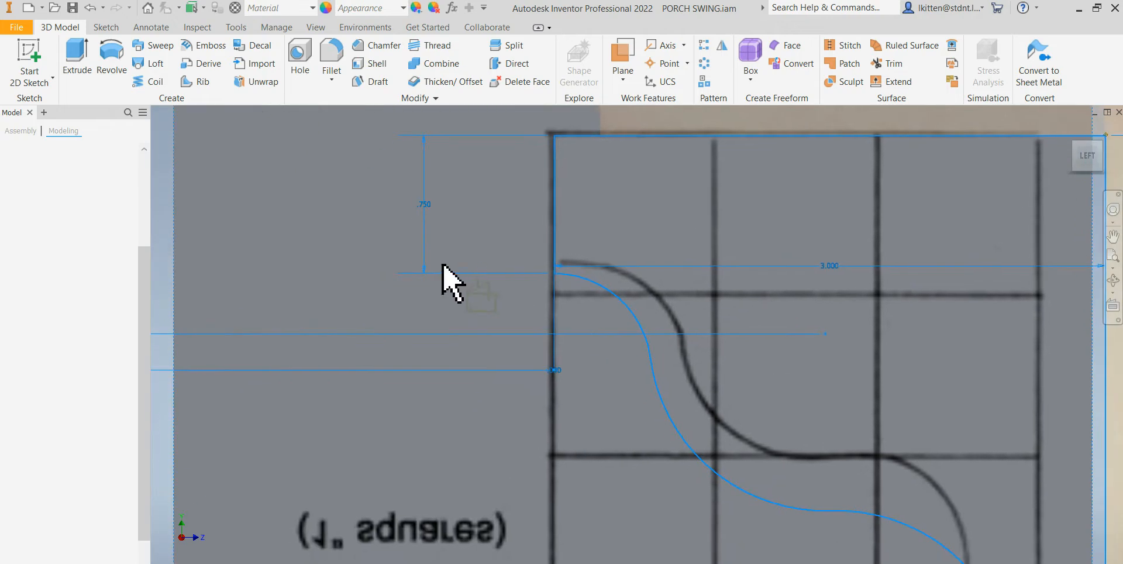
scroll(440, 264, "down", 3)
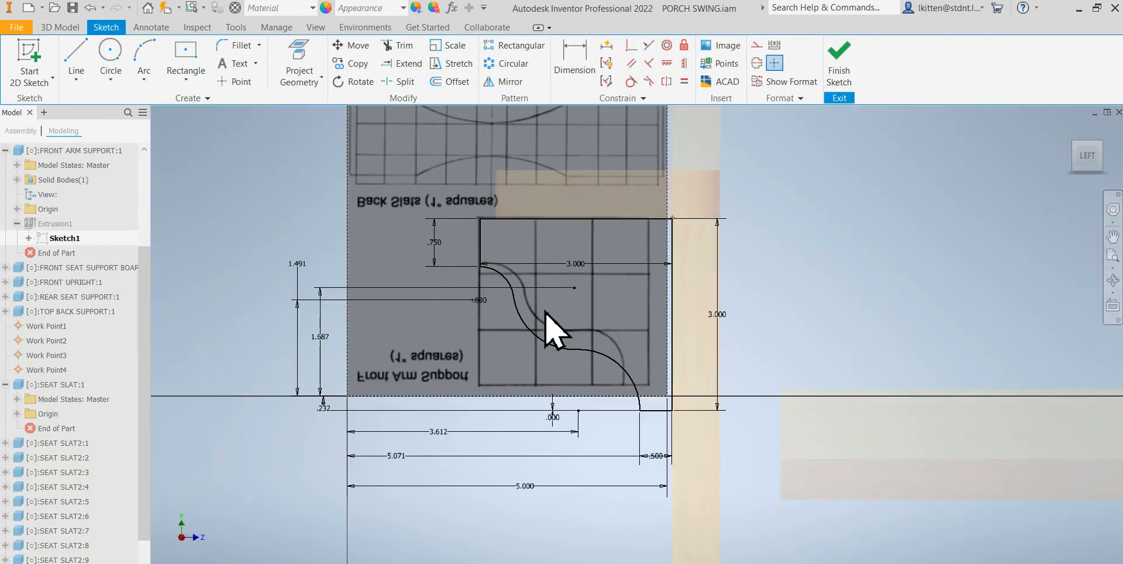
left_click(1069, 159)
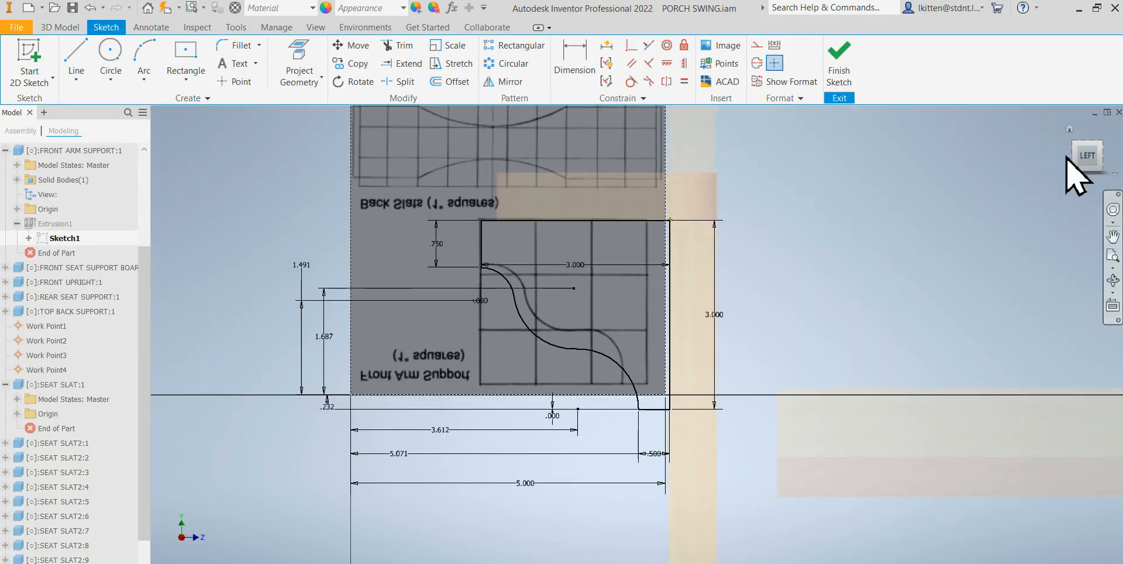
Set the horizontal width of the front arm support's sketch profile to 2.75 in.
left_click(1068, 156)
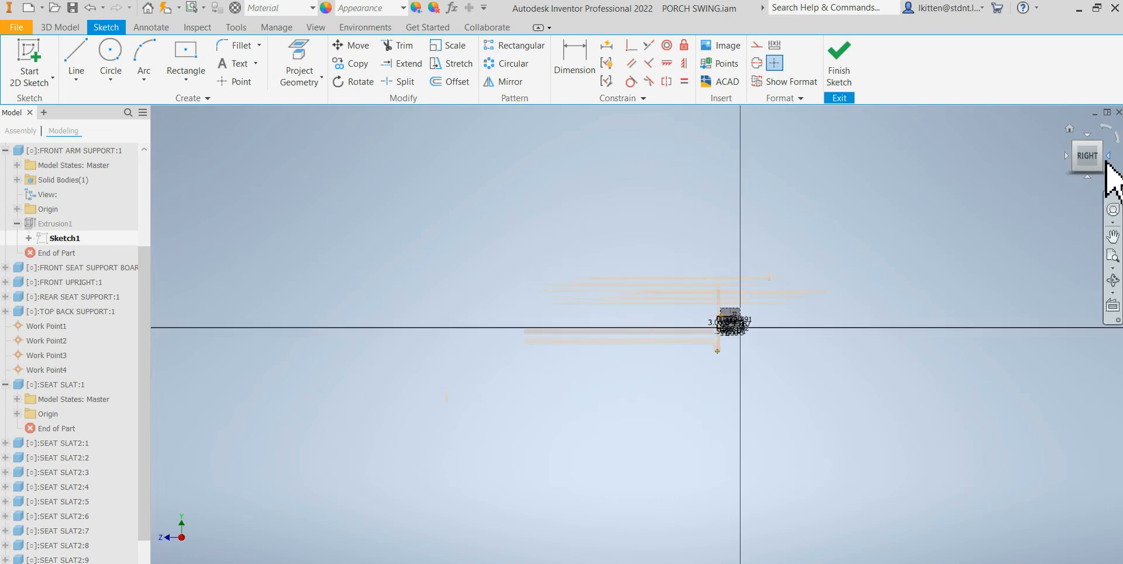
left_click(1110, 158)
left_click(1111, 158)
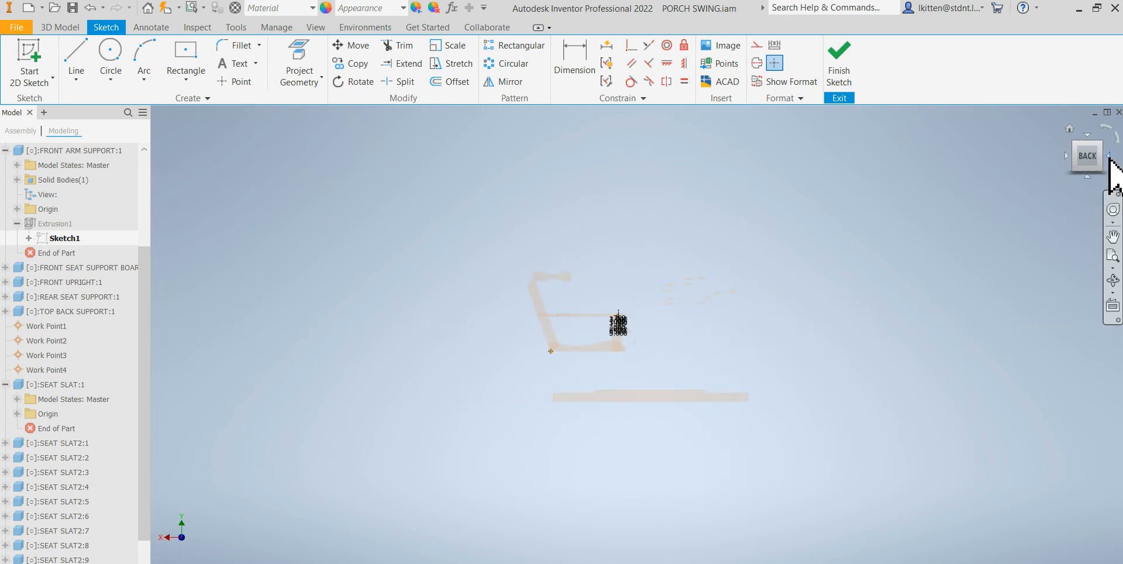
scroll(575, 357, "up", 5)
scroll(464, 338, "down", 2)
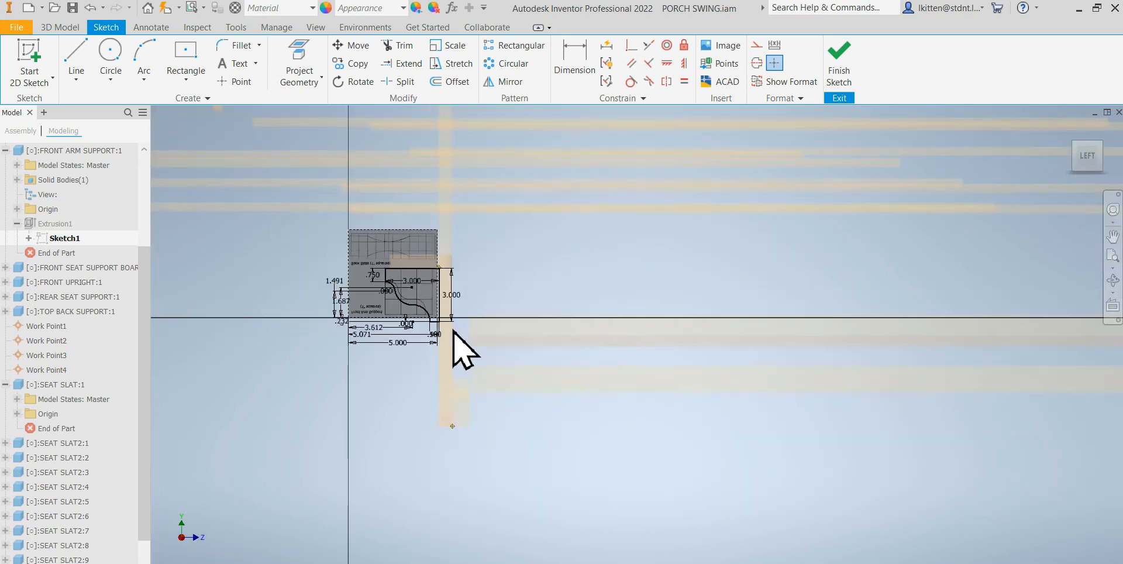
scroll(532, 295, "up", 2)
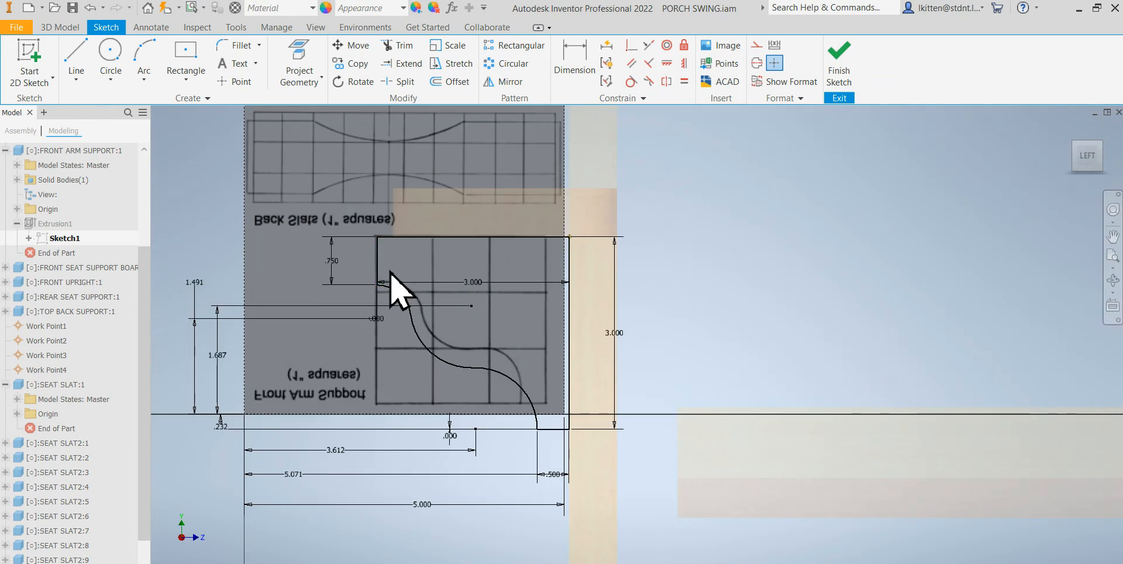
left_click(471, 282)
left_click(474, 282)
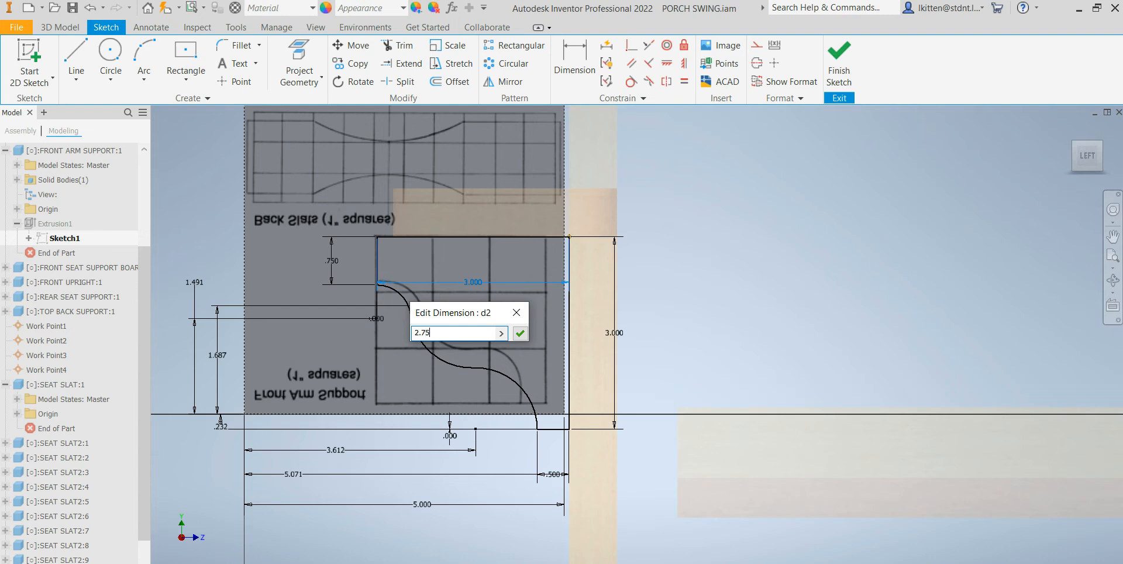
key("Return")
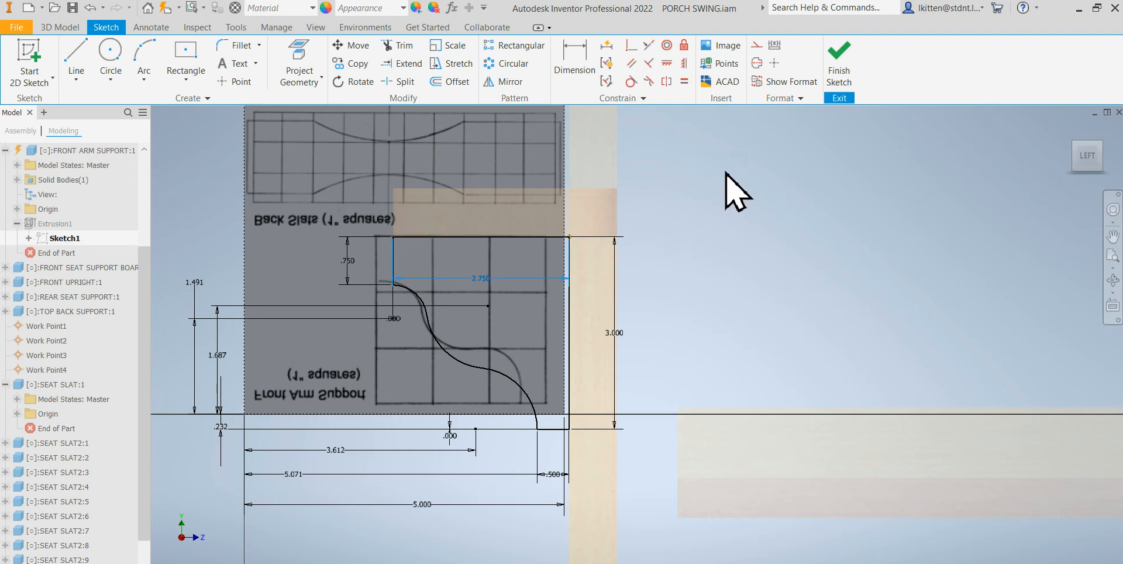
Finish the front arm support's sketch and return to the porch swing assembly.
right_click(717, 194)
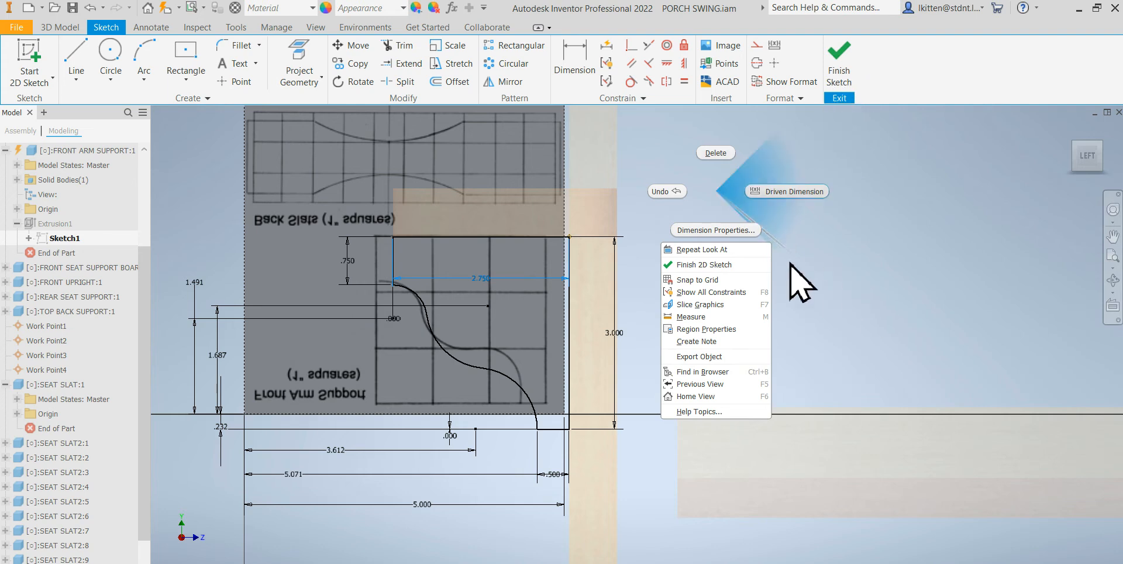
left_click(728, 266)
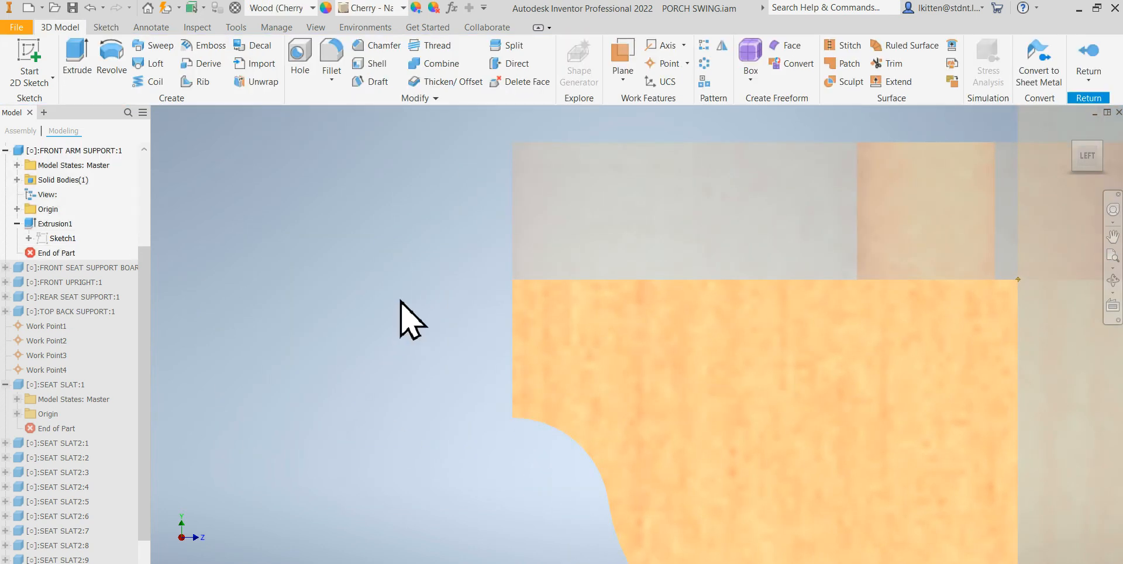
scroll(371, 308, "up", 4)
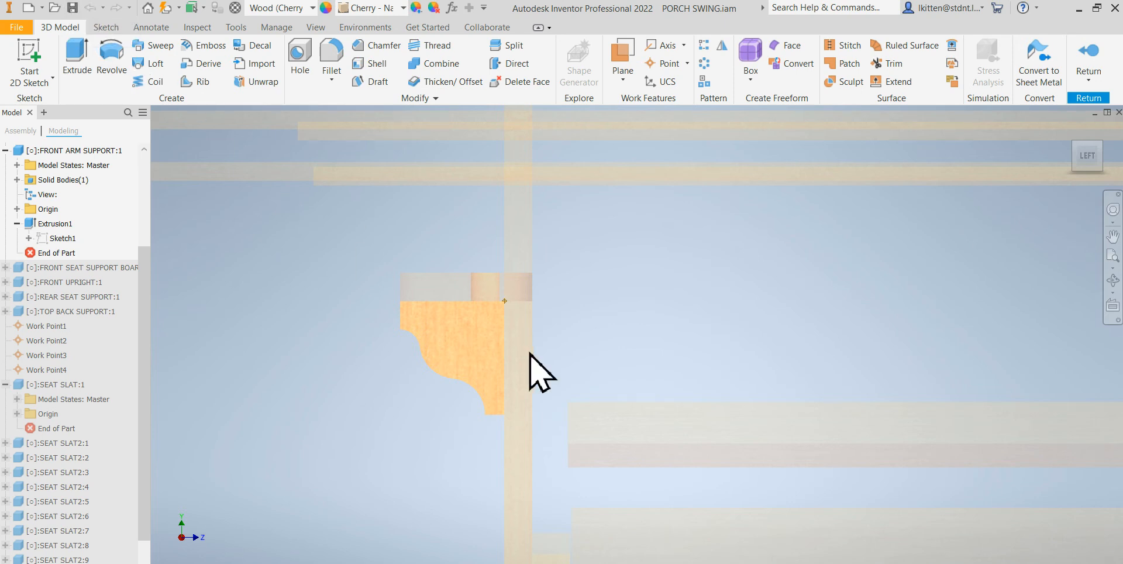
left_click(1088, 64)
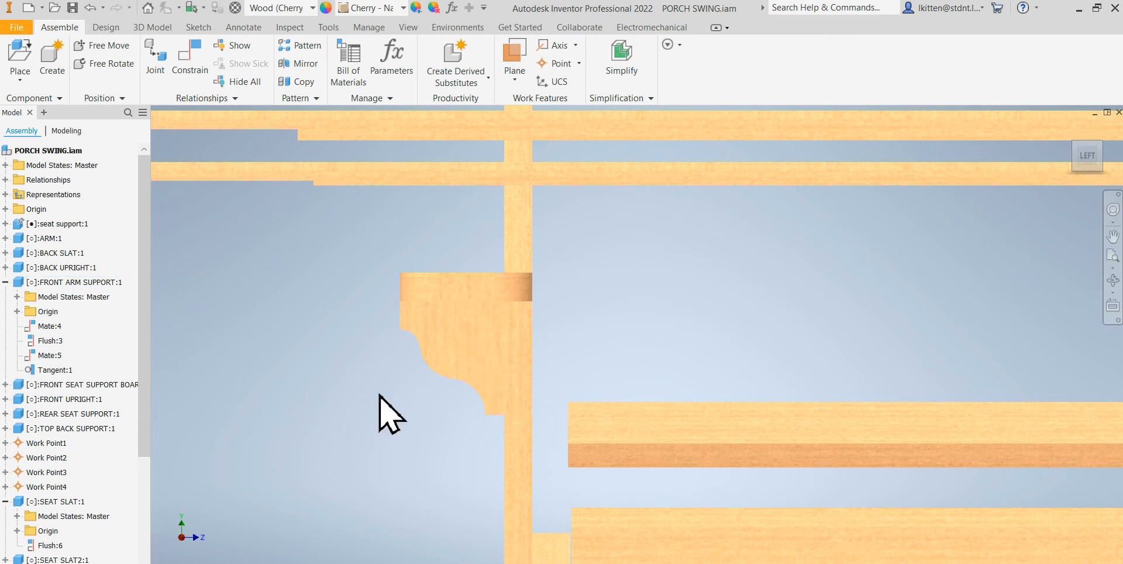
Examine how the narrowed front arm support fits beneath the arm and against the front upright from several angles.
scroll(403, 390, "down", 5)
scroll(409, 389, "up", 6)
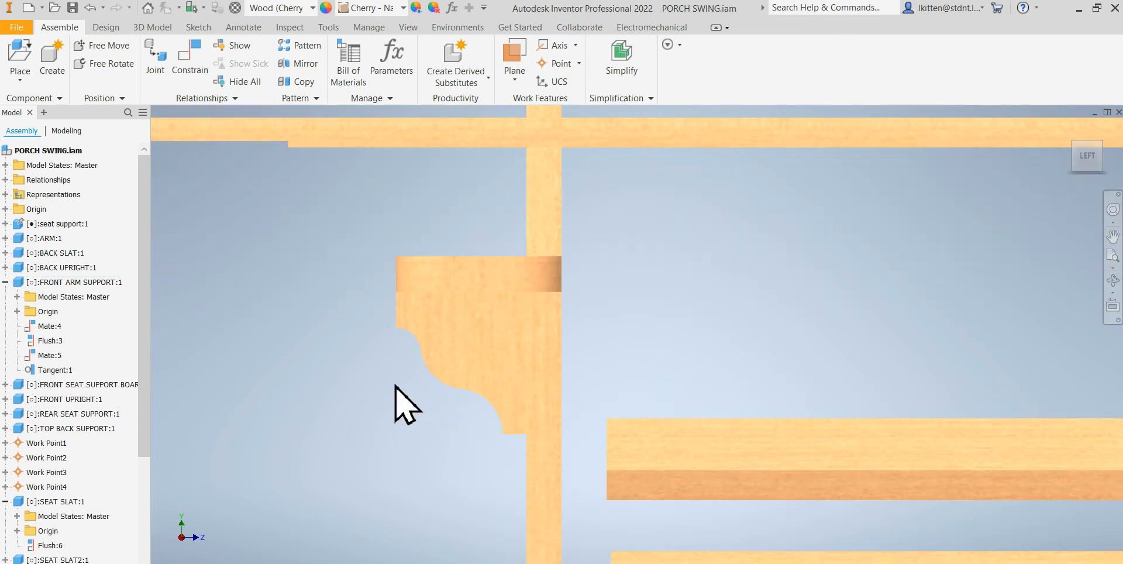
middle_click_drag(393, 378, 433, 380, "shift")
scroll(433, 380, "down", 3)
scroll(432, 370, "up", 2)
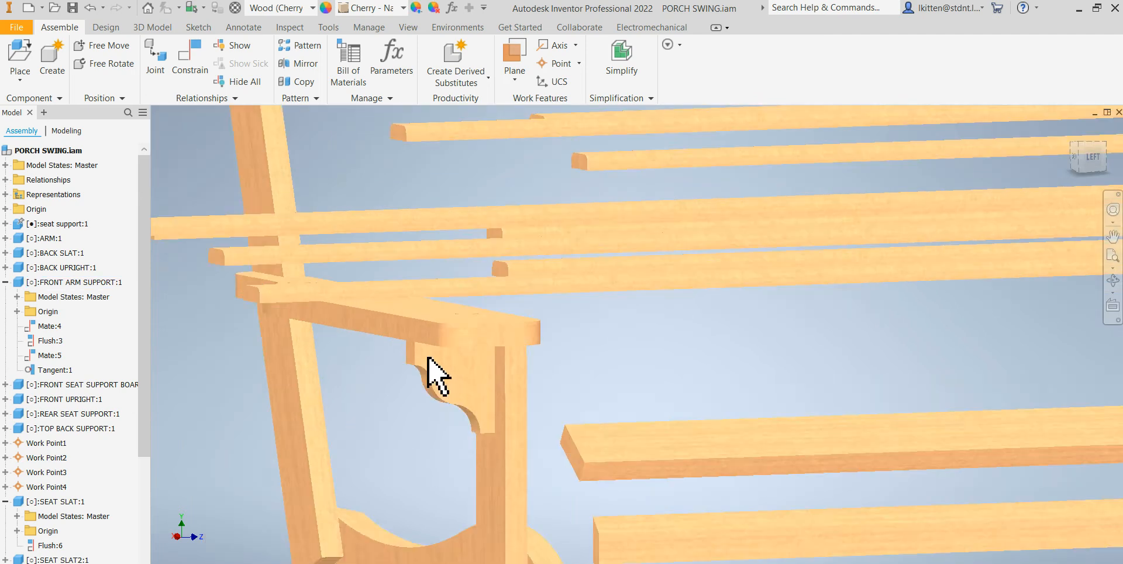
scroll(430, 372, "down", 2)
middle_click_drag(413, 421, 441, 412, "shift")
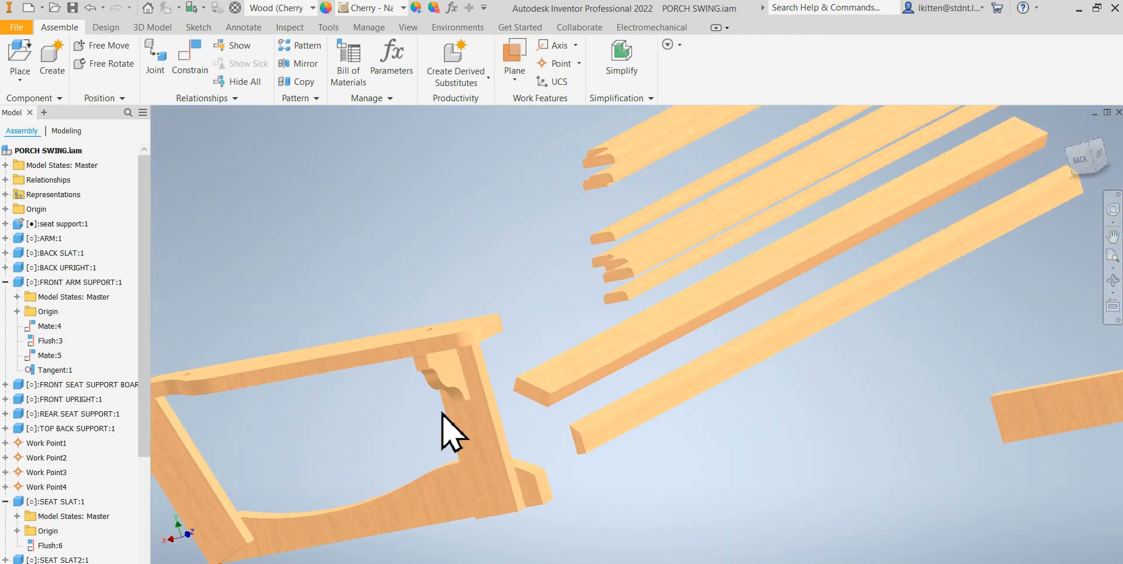
scroll(702, 529, "down", 3)
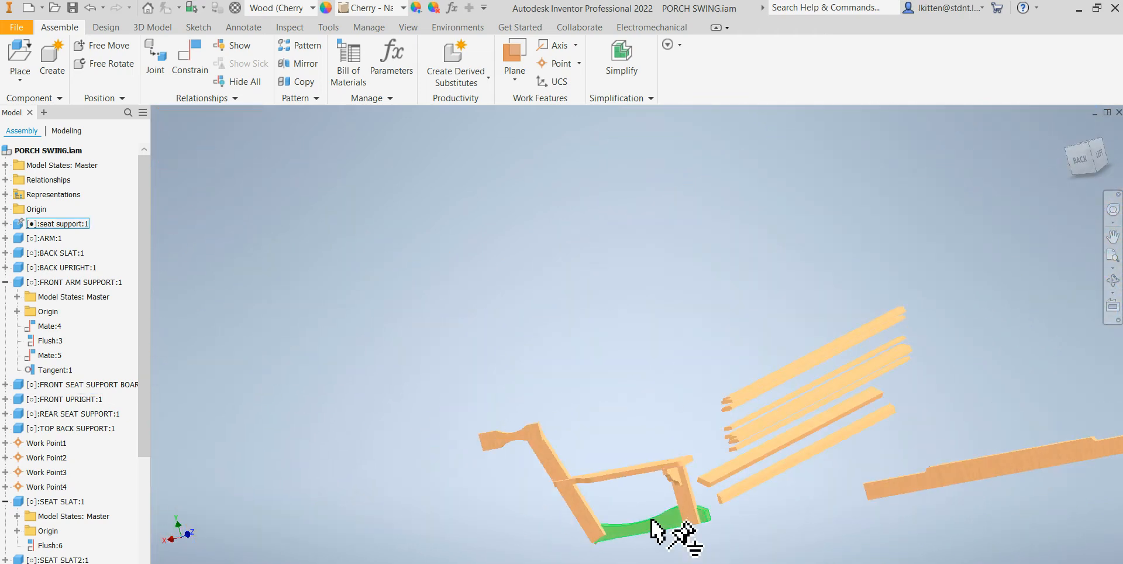
scroll(544, 470, "up", 3)
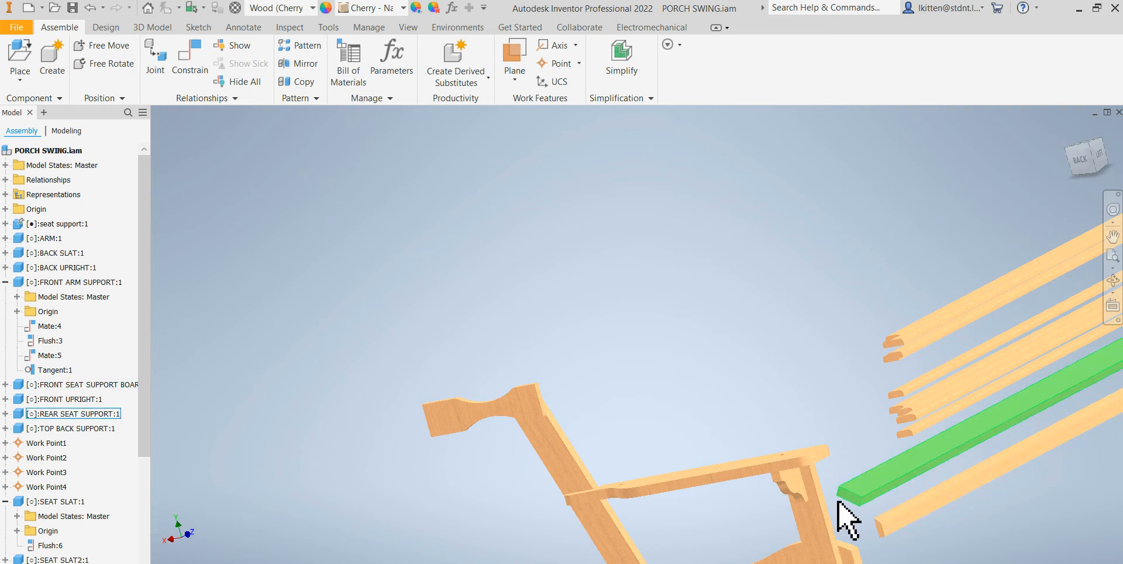
middle_click_drag(707, 541, 694, 545, "shift")
Inspect the front arm support's first mate constraint to see which faces it joins.
left_click(796, 477)
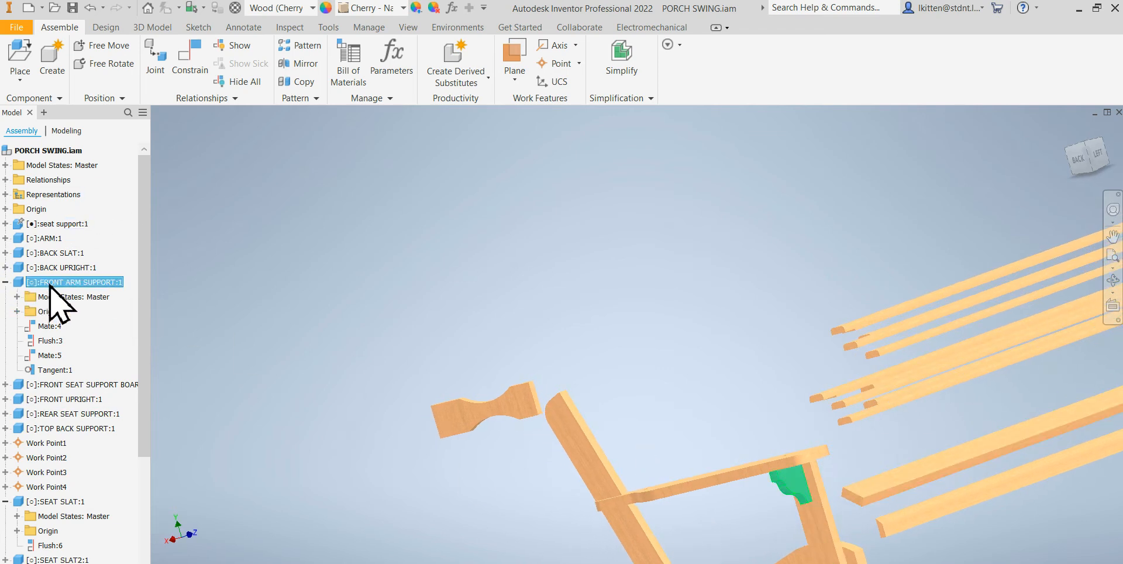
left_click(5, 282)
left_click(5, 283)
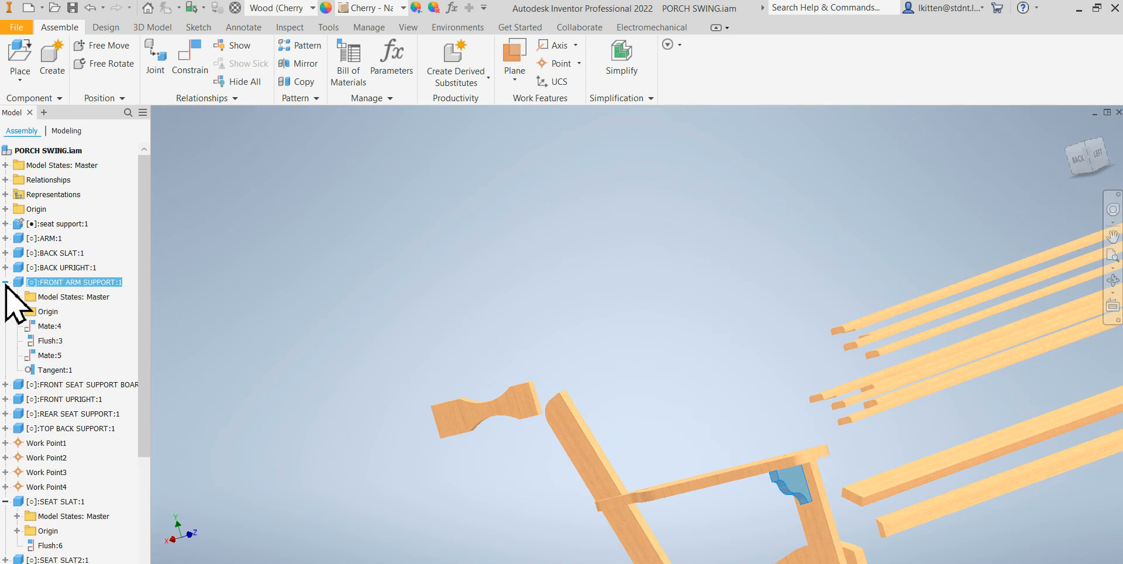
left_click(45, 326)
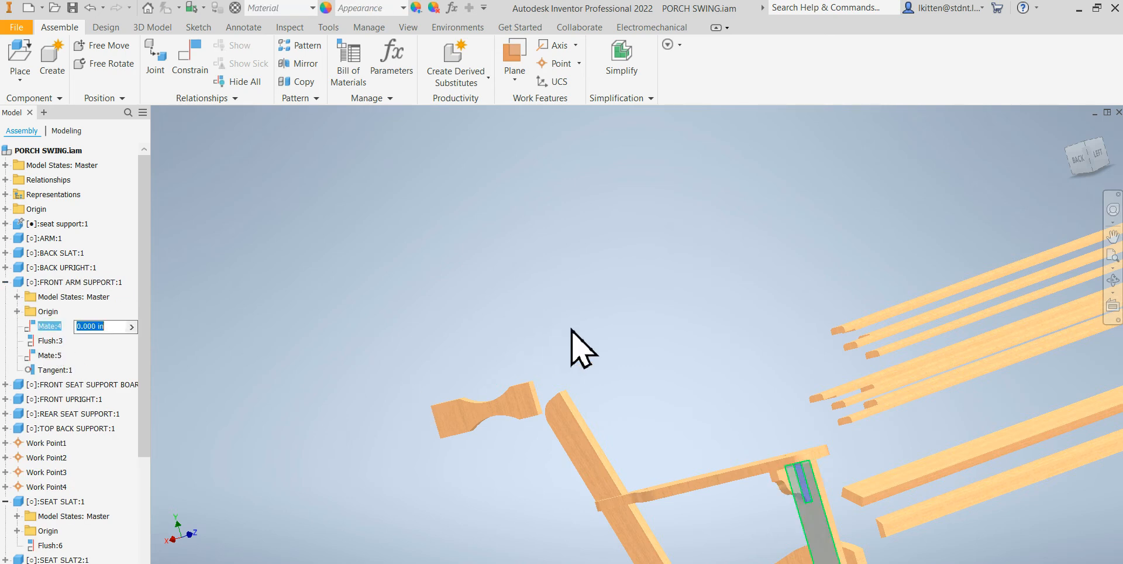
left_click(536, 270)
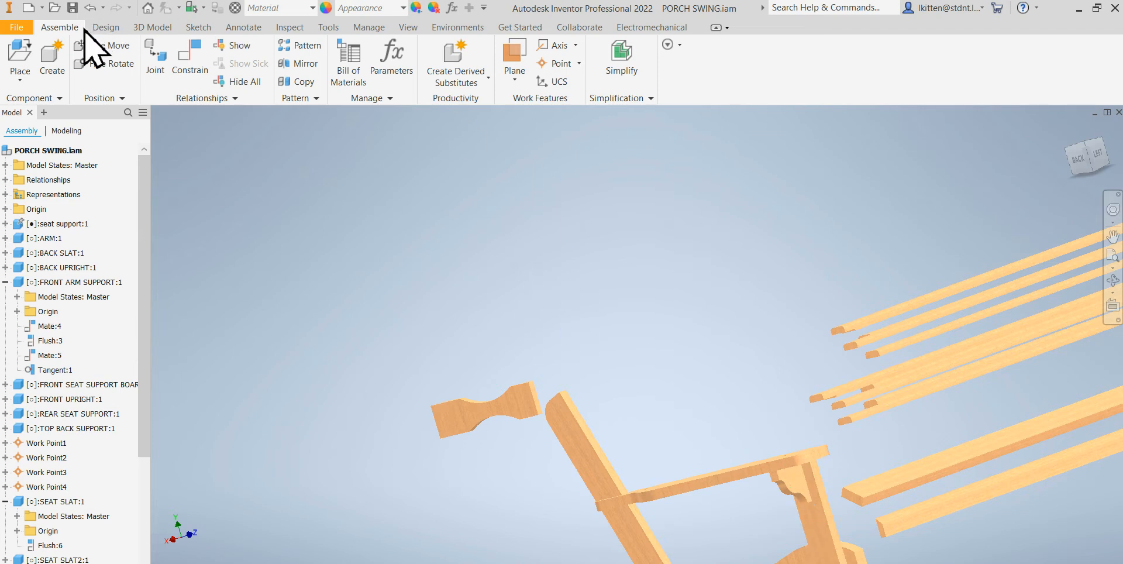
left_click(357, 27)
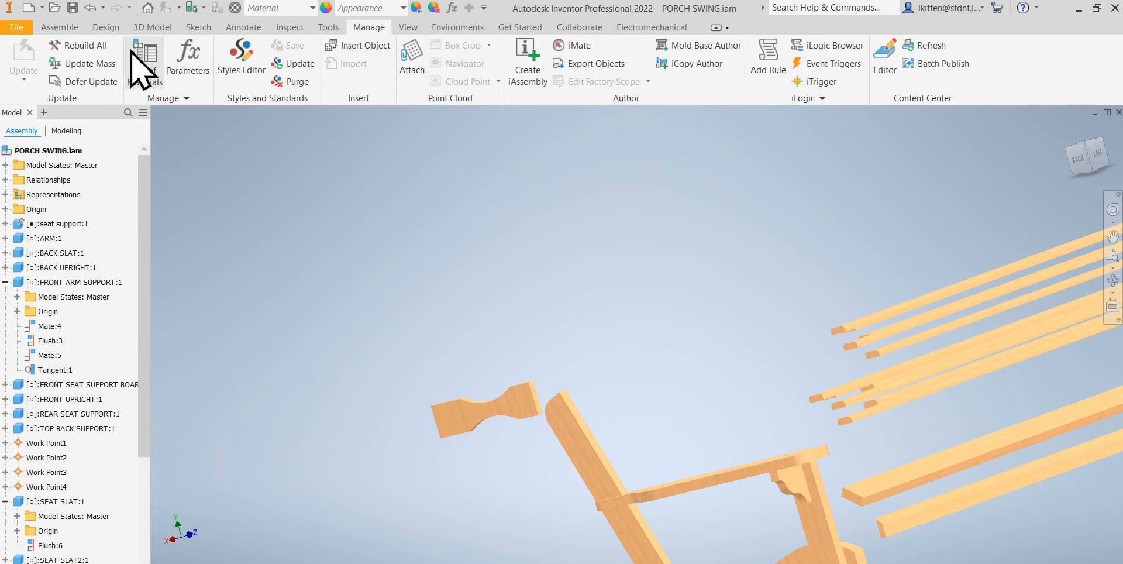
left_click(59, 28)
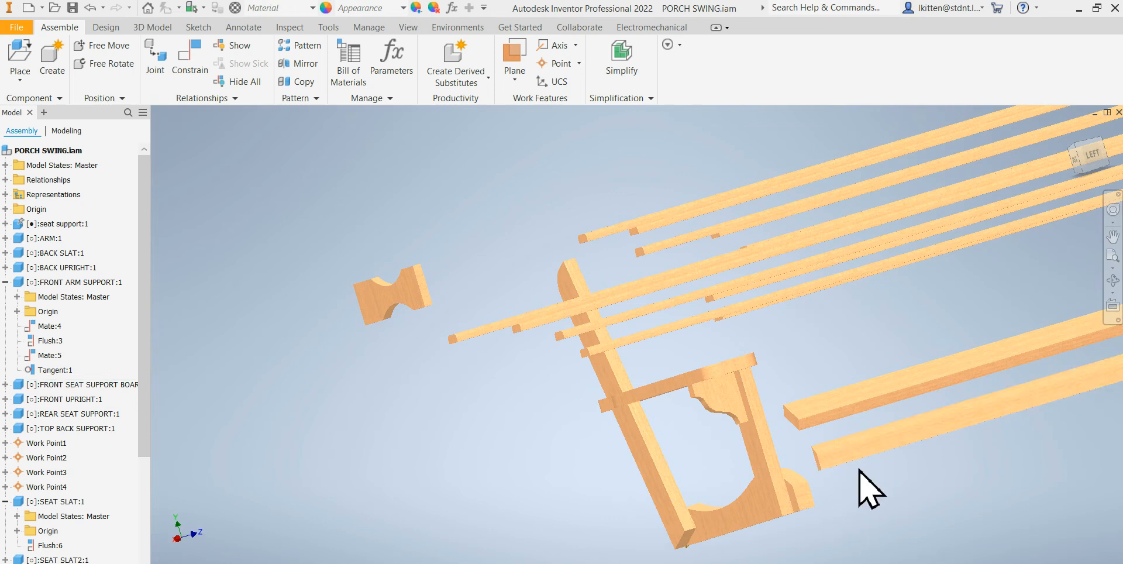
Examine the ends of the rear seat support and front seat support board relative to the seat support and front upright.
scroll(852, 466, "down", 3)
scroll(847, 478, "up", 3)
scroll(836, 474, "down", 4)
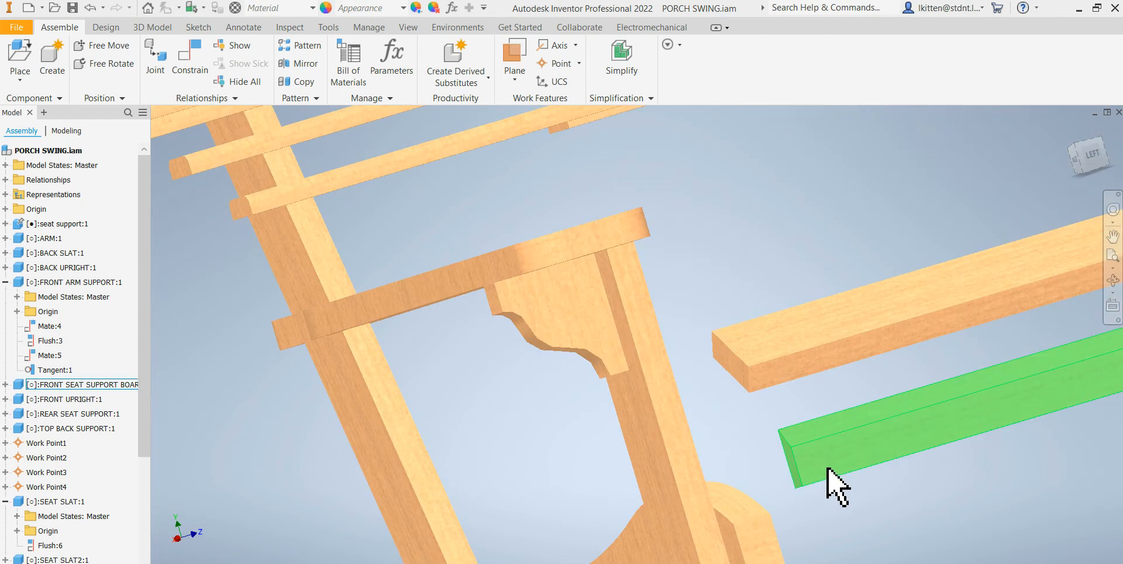
scroll(823, 463, "up", 6)
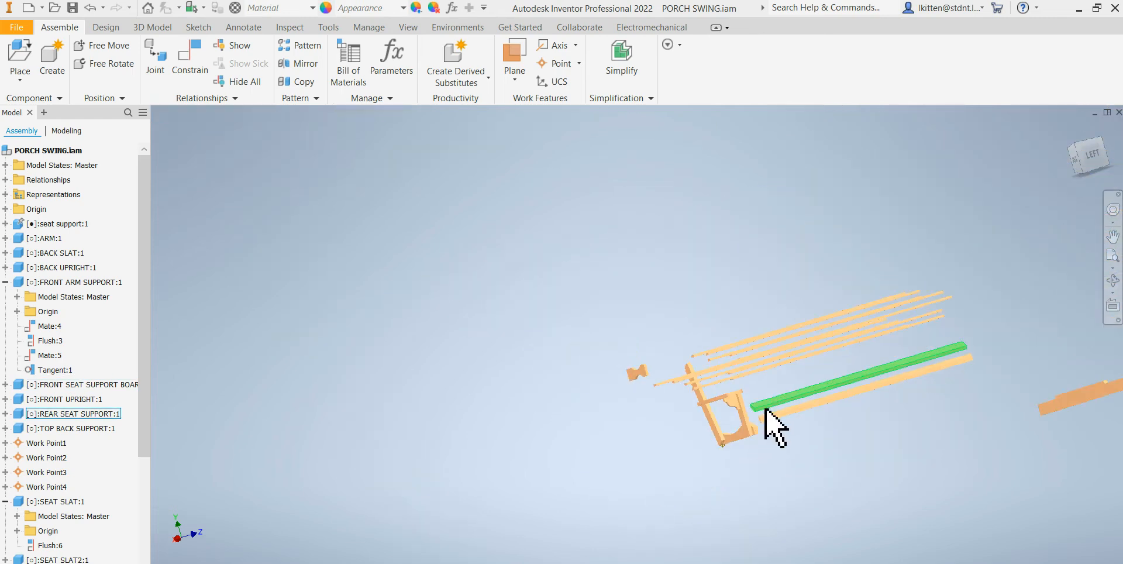
scroll(760, 438, "down", 5)
middle_click_drag(797, 444, 891, 414, "shift")
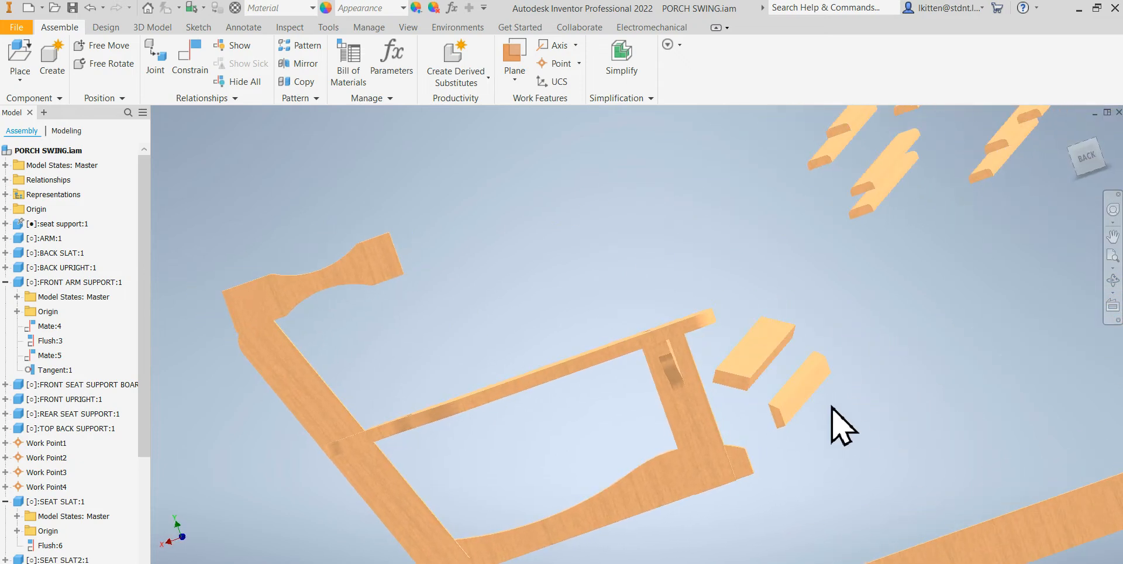
scroll(822, 417, "down", 5)
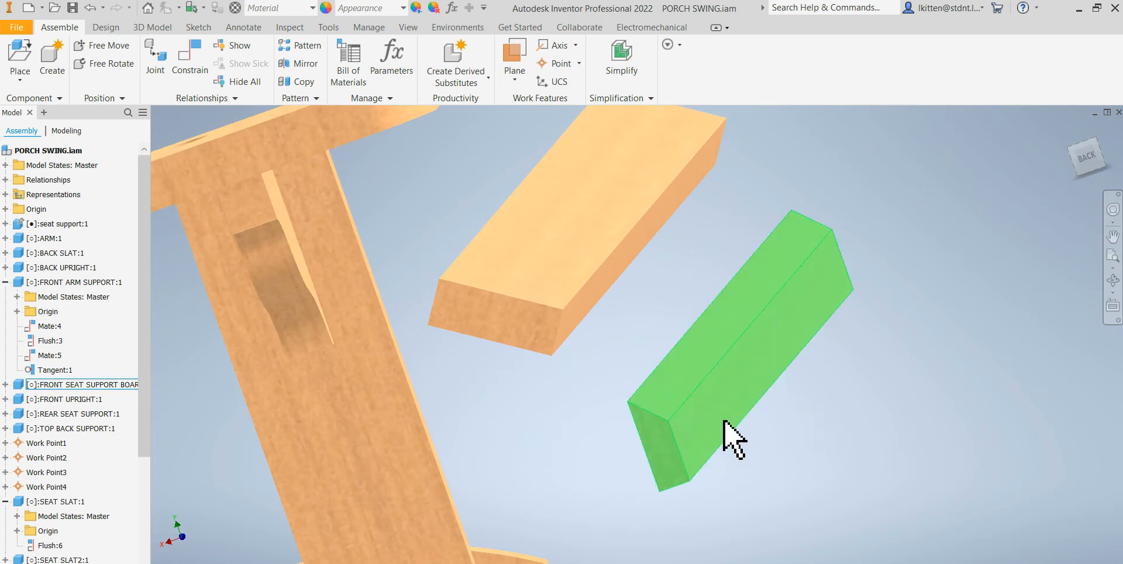
scroll(726, 431, "down", 3)
scroll(718, 406, "up", 5)
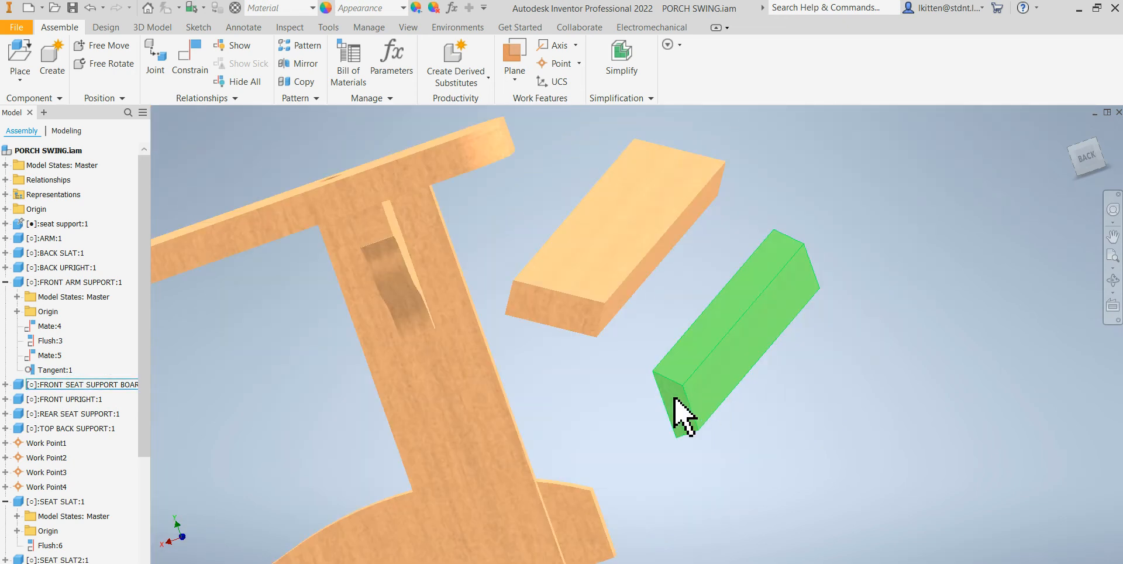
middle_click_drag(617, 523, 608, 529, "shift")
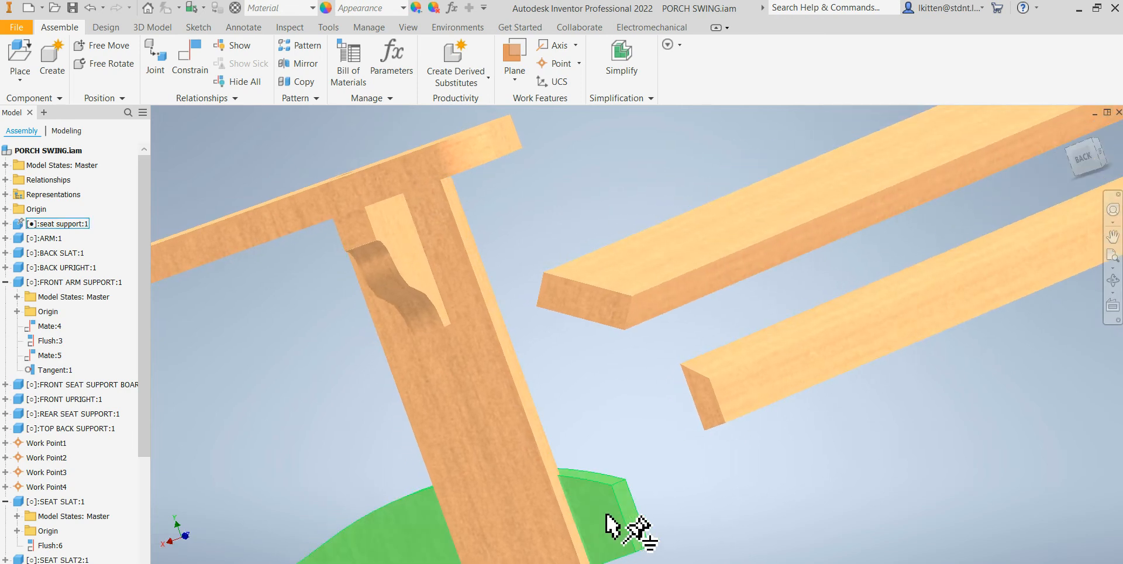
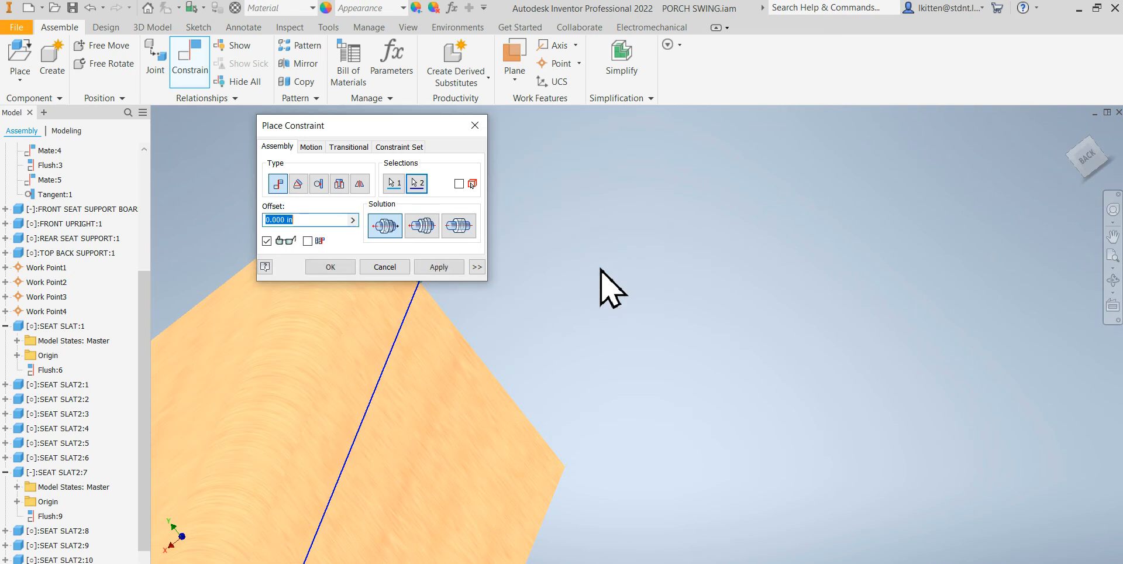
Apply an undirected mate with 0 in offset between the seat slat's lower edge and the front seat support board's top edge.
scroll(497, 463, "down", 3)
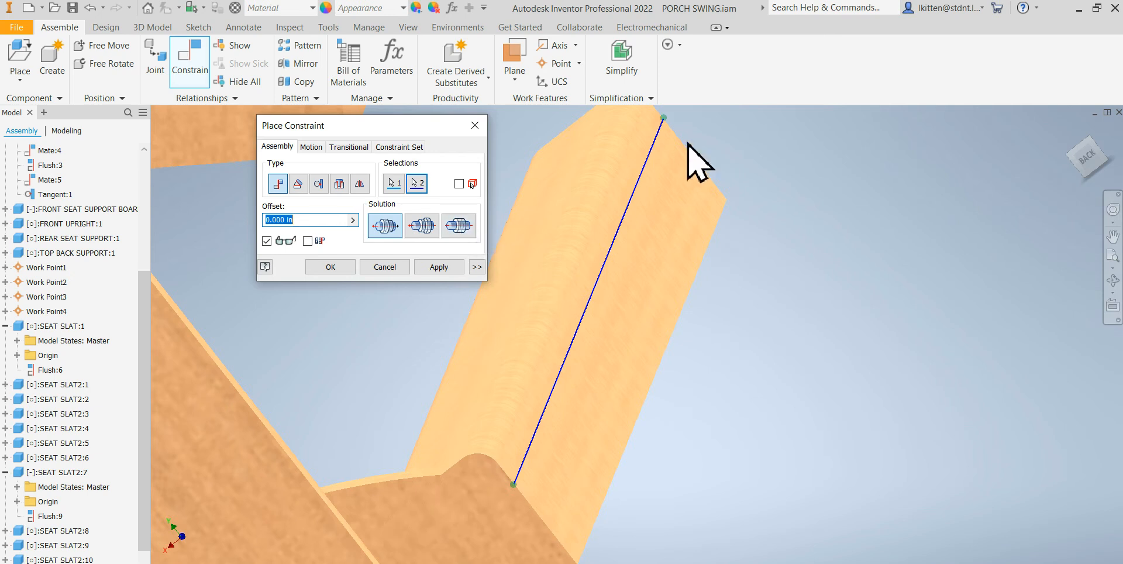
left_click(451, 226)
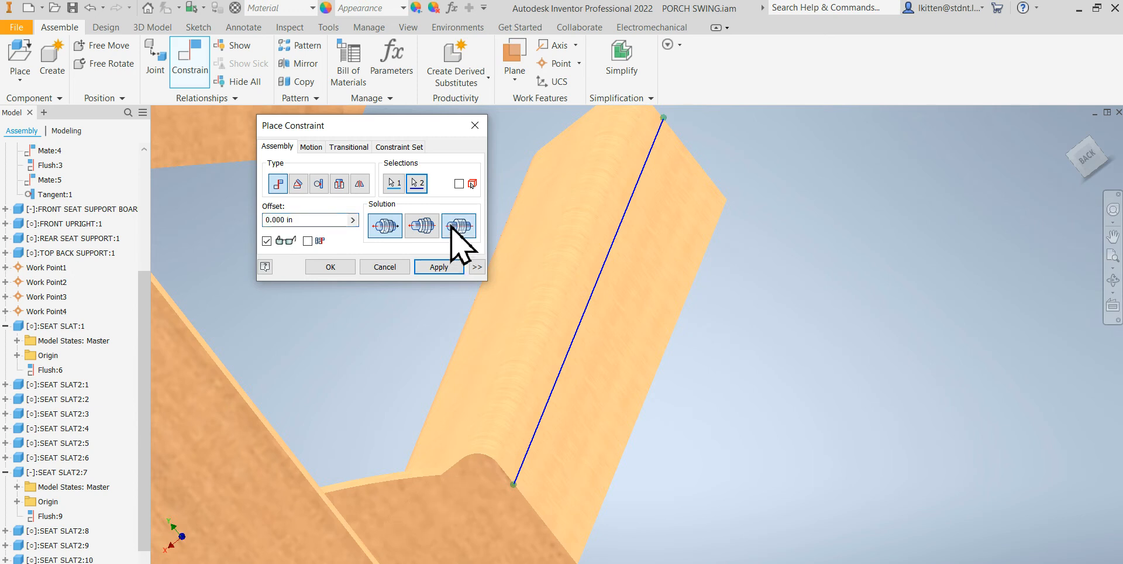
left_click(436, 268)
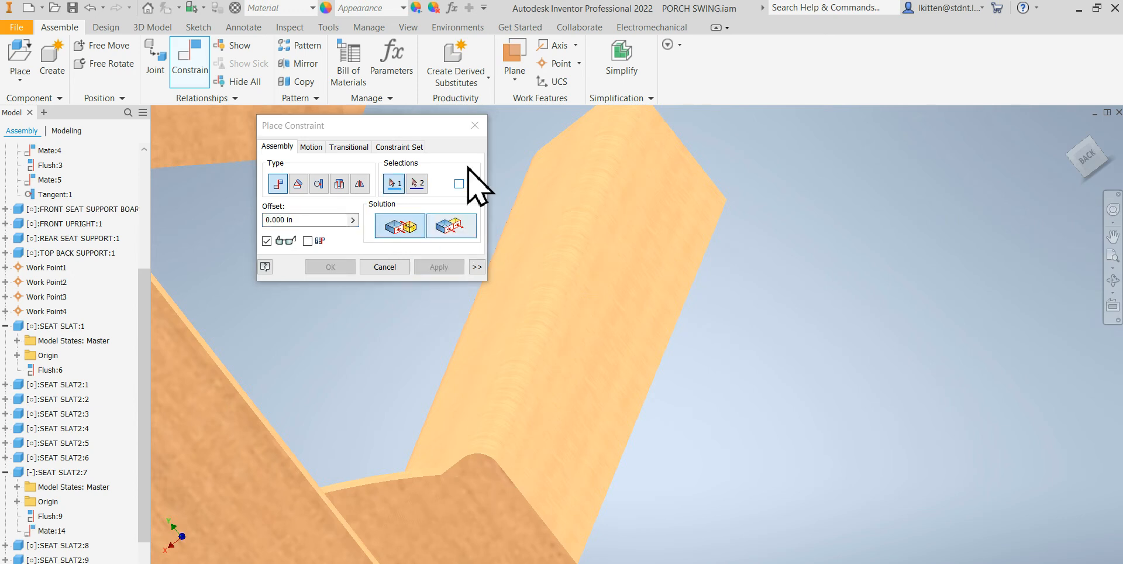
left_click(475, 126)
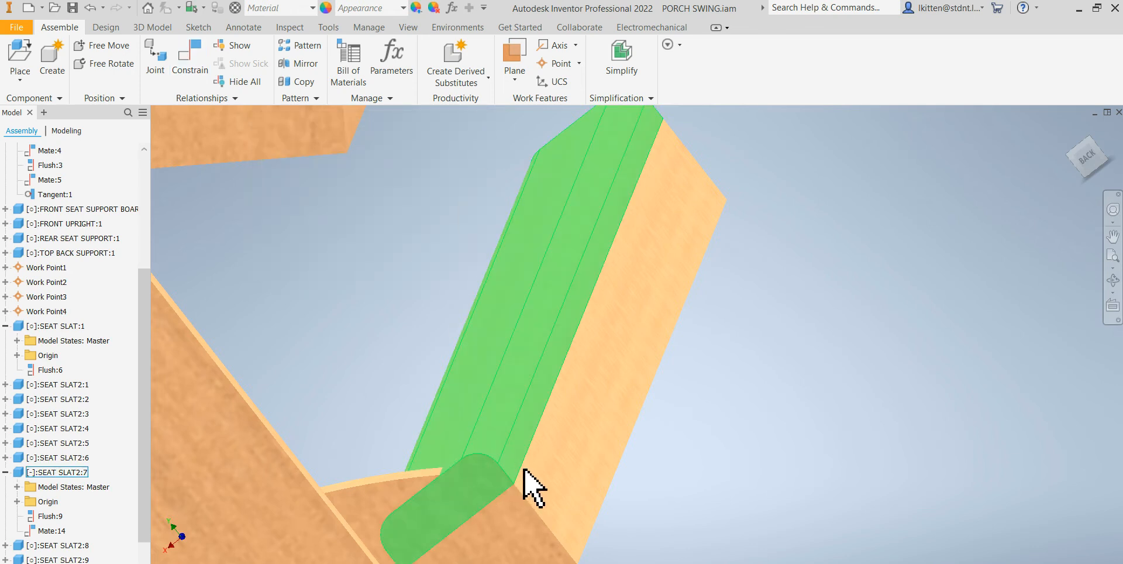
Swing the front seat slat about its mated edge onto the seat support and check how its underside meets the curved top.
mouse_move(445, 435)
left_mouse_down()
mouse_move(463, 380)
mouse_move(483, 363)
mouse_move(460, 363)
mouse_move(441, 556)
mouse_move(472, 468)
mouse_move(466, 434)
left_mouse_up()
scroll(466, 435, "up", 3)
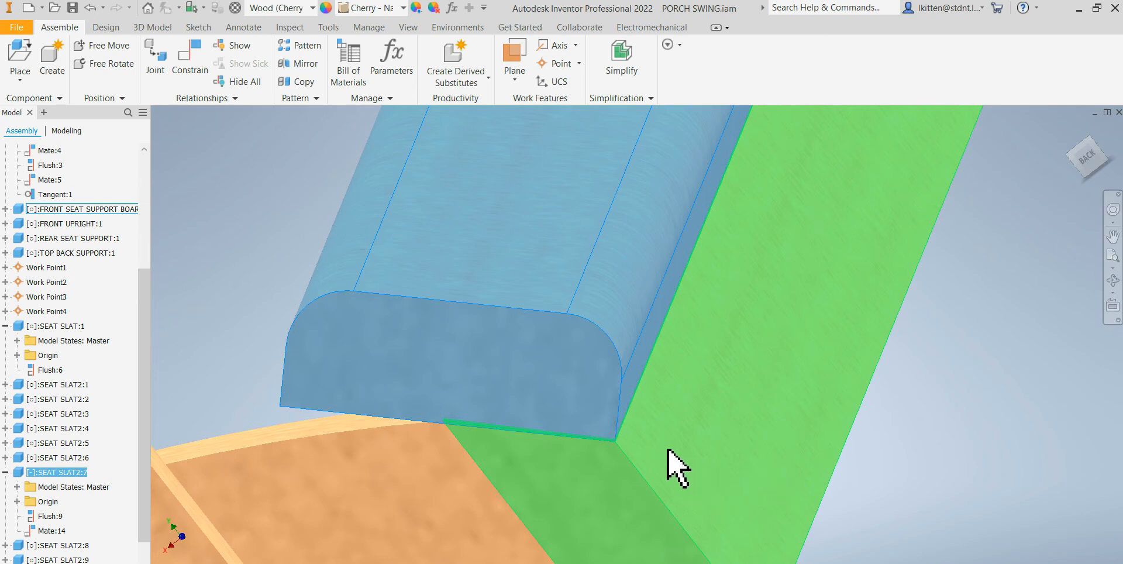
scroll(471, 431, "up", 3)
scroll(466, 397, "down", 4)
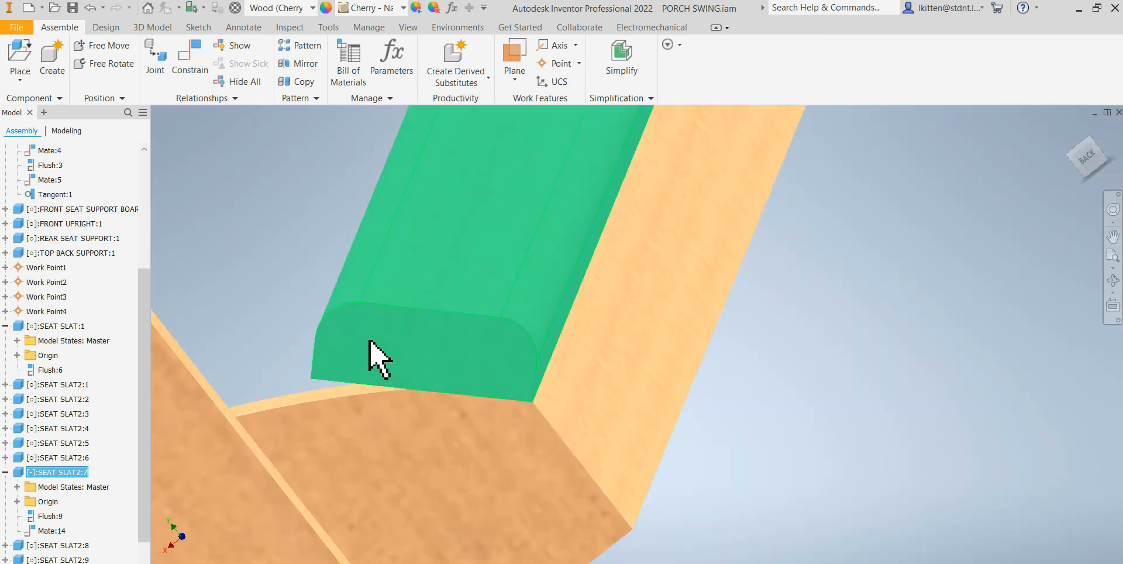
scroll(340, 395, "up", 5)
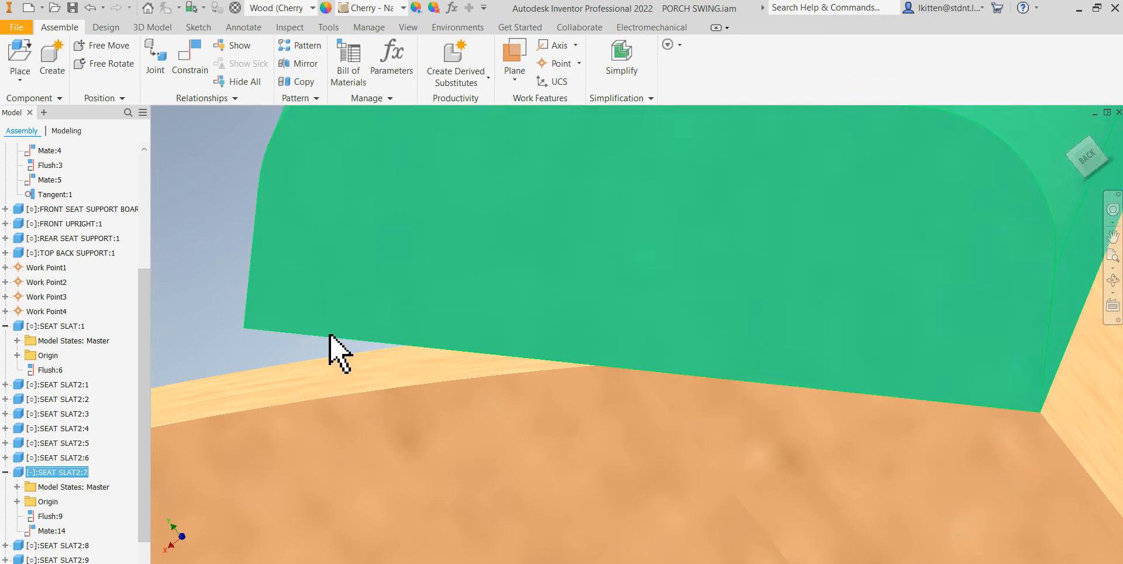
Open the front seat support board for in-place editing and open the profile sketch of its extrusion.
scroll(336, 350, "down", 4)
key("Escape")
left_click(330, 326)
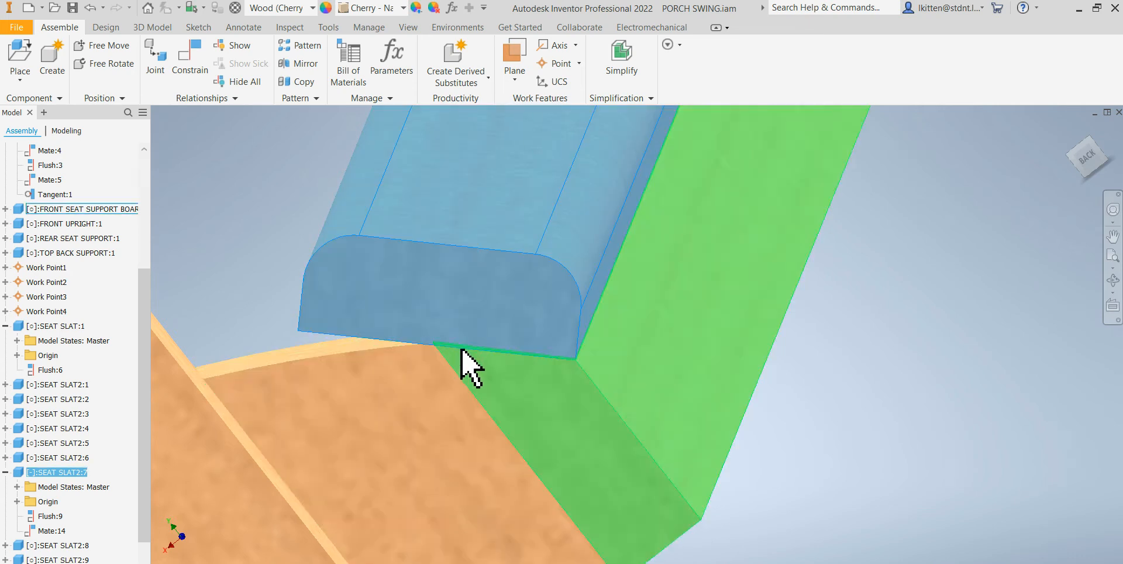
mouse_move(769, 445)
middle_mouse_down("shift")
mouse_move(781, 444)
mouse_move(769, 445)
middle_mouse_up("shift")
scroll(555, 235, "up", 4)
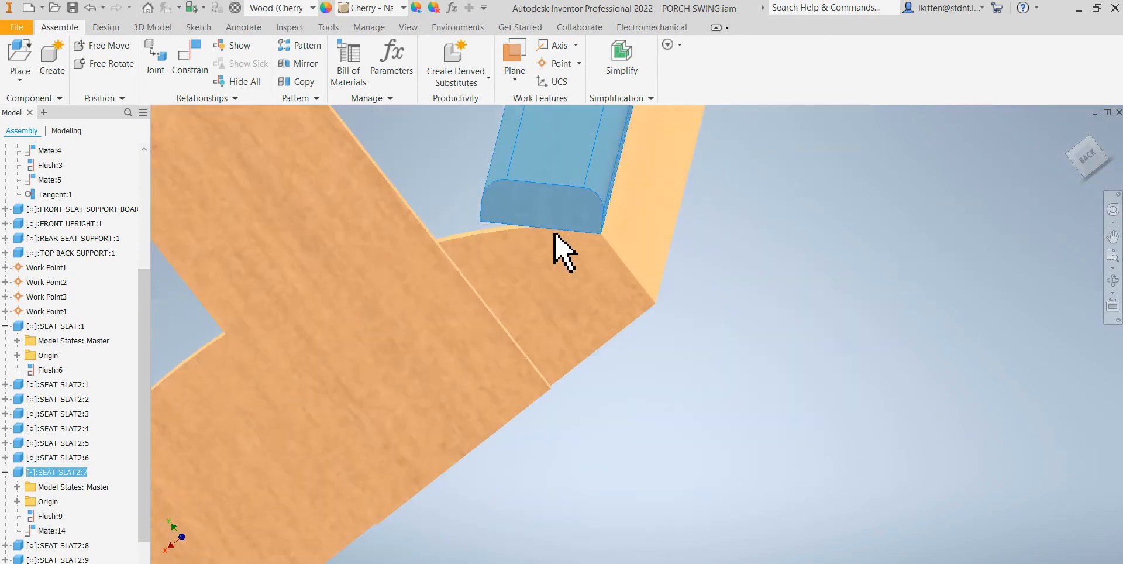
scroll(552, 232, "down", 5)
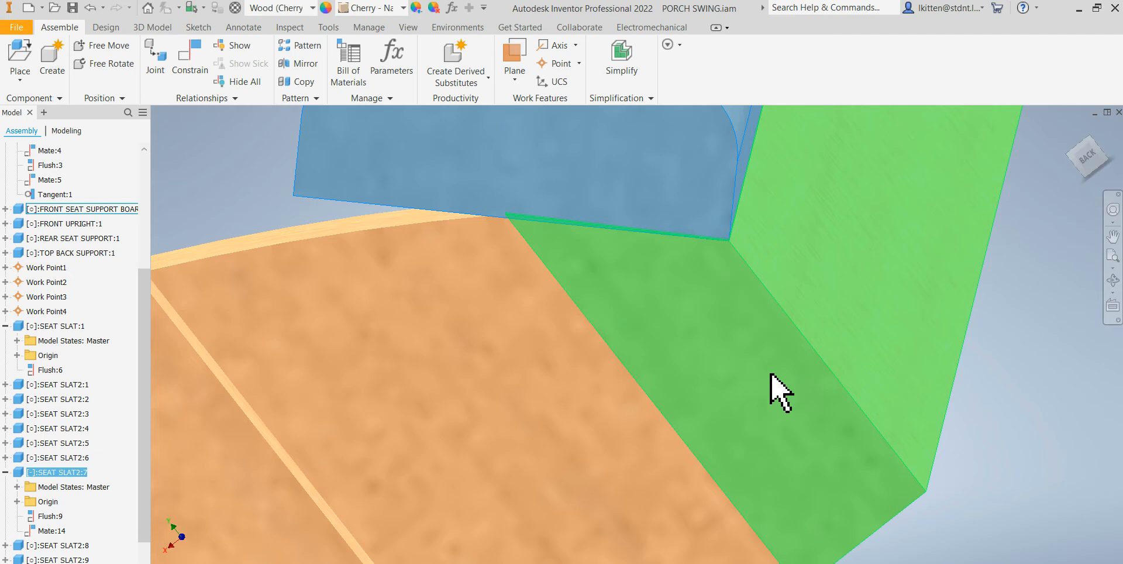
double_click(814, 416)
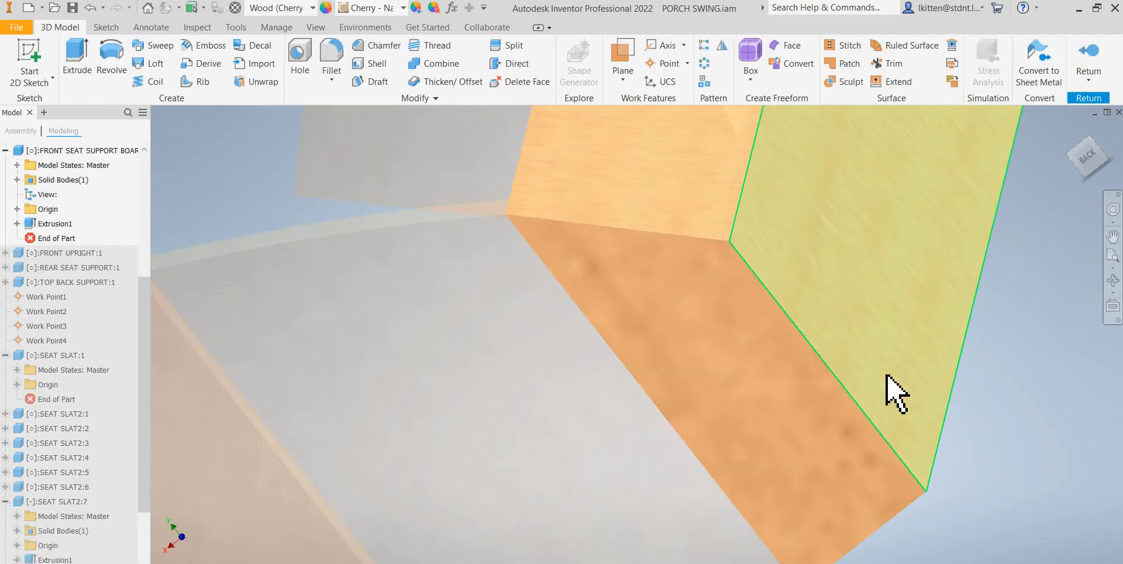
left_click(17, 223)
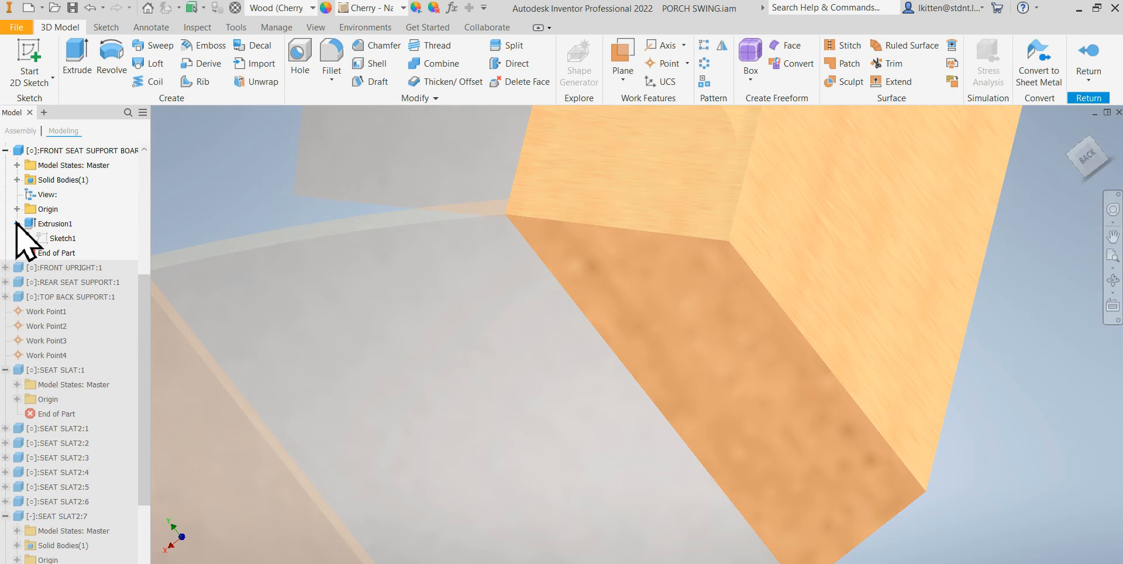
double_click(47, 238)
Set the front seat support board profile's width to 0.875 in, finish the sketch and return to the assembly.
scroll(879, 254, "up", 2)
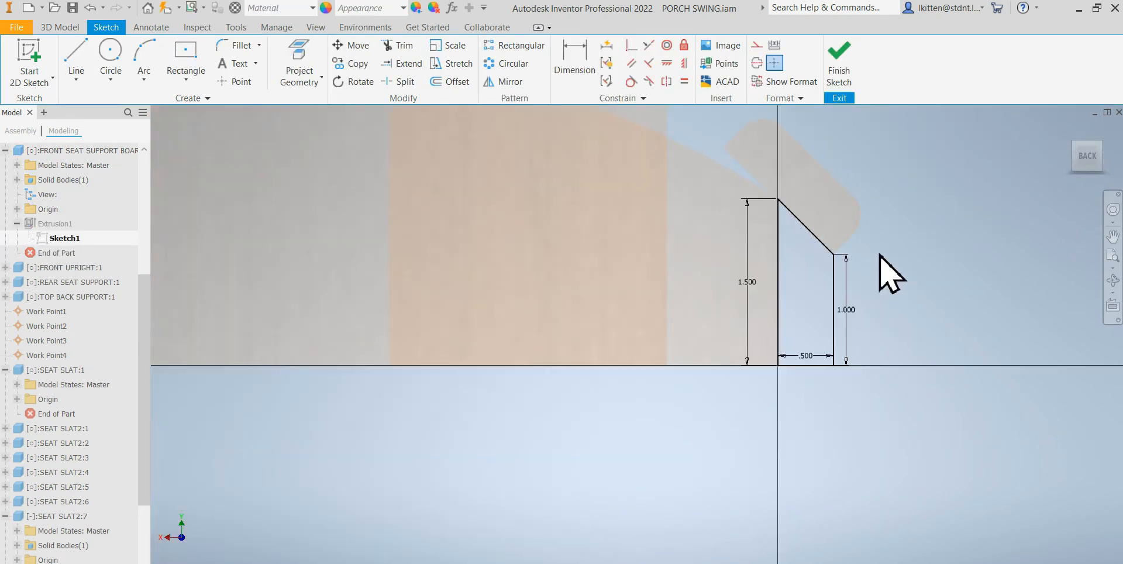
scroll(839, 378, "down", 3)
scroll(838, 377, "up", 4)
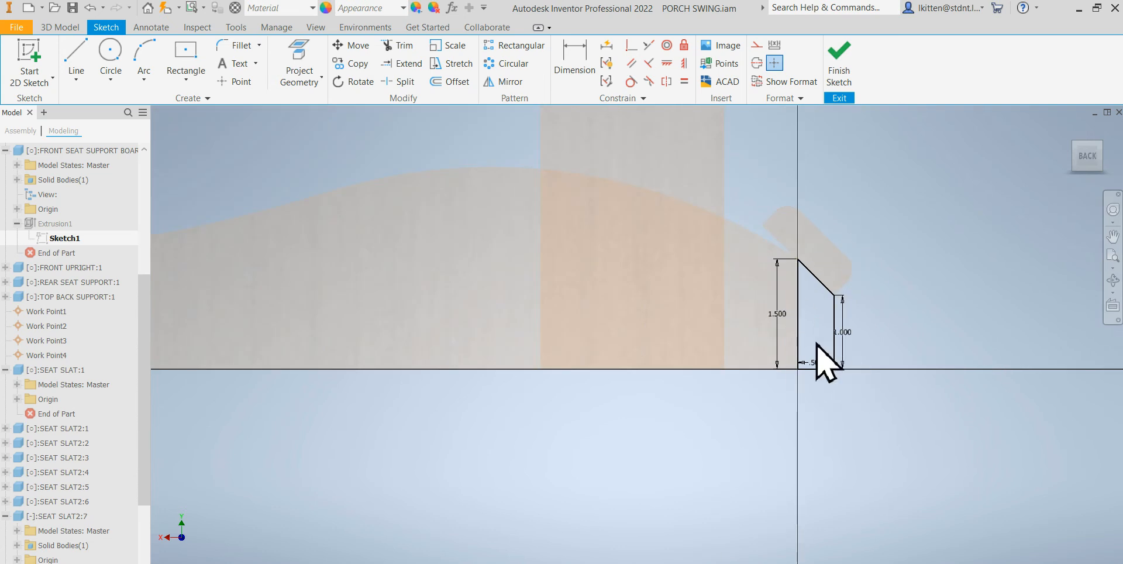
scroll(813, 362, "down", 2)
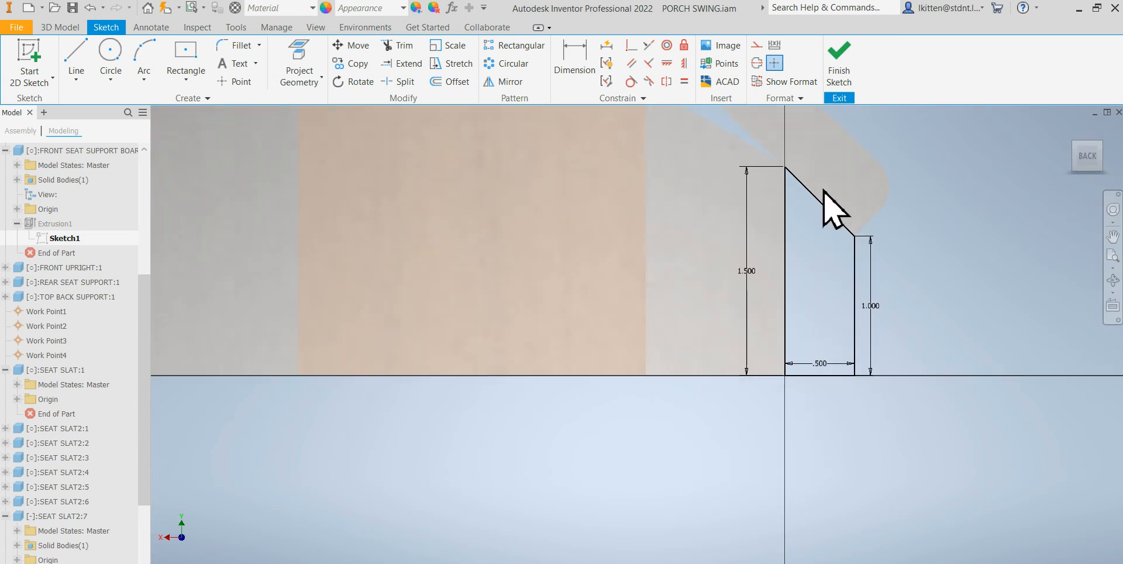
double_click(819, 363)
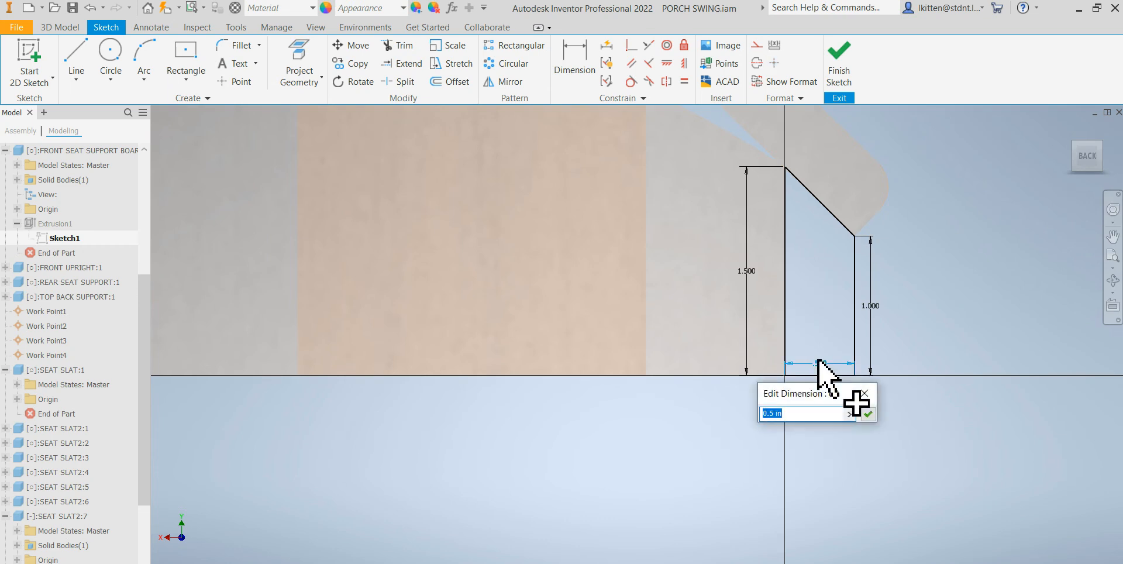
type(".875")
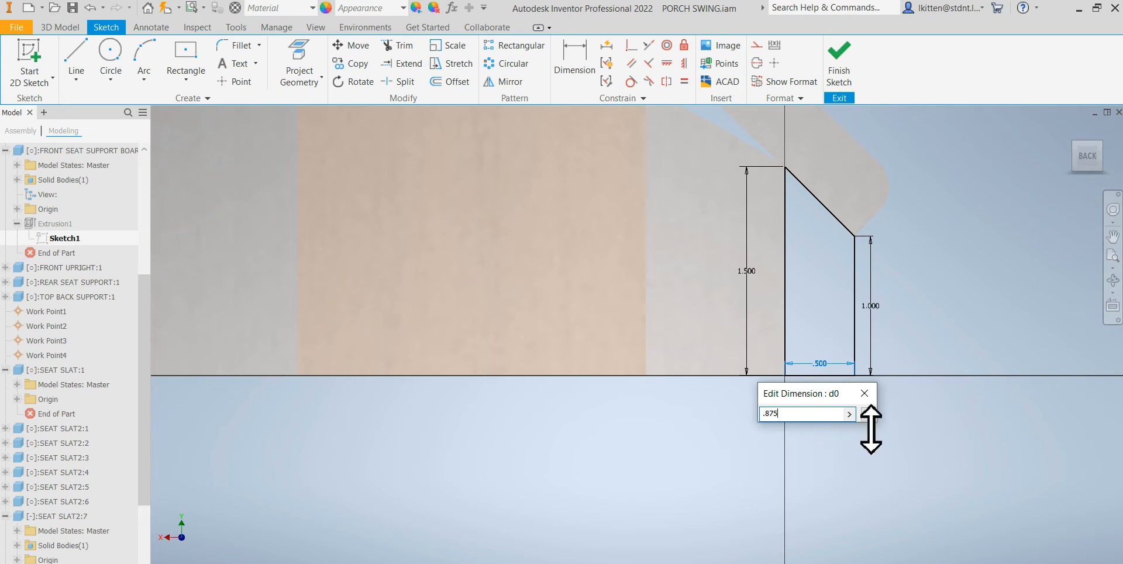
key("Return")
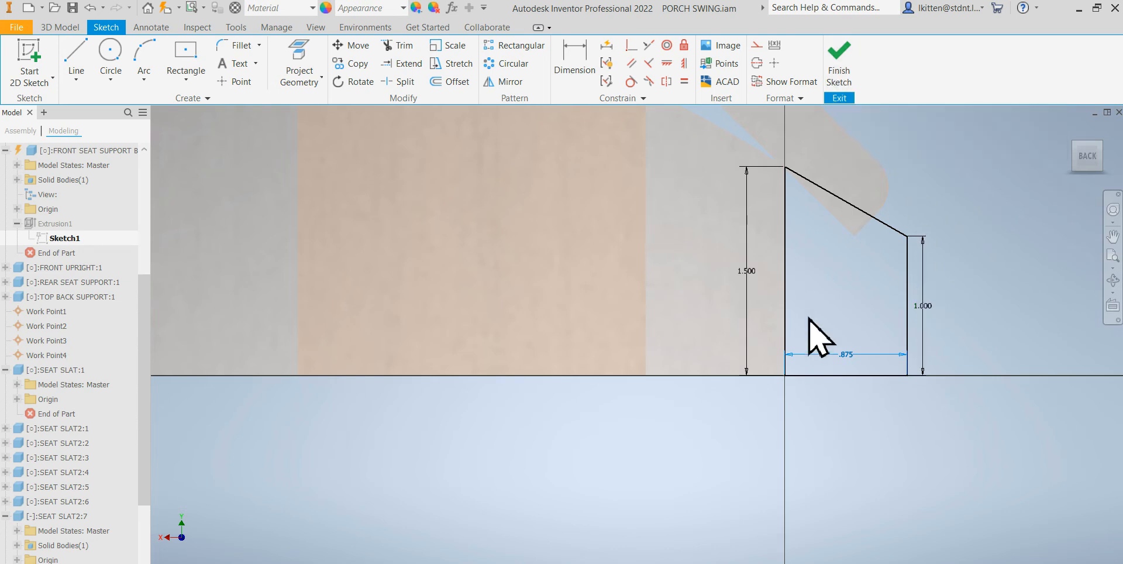
left_click(839, 73)
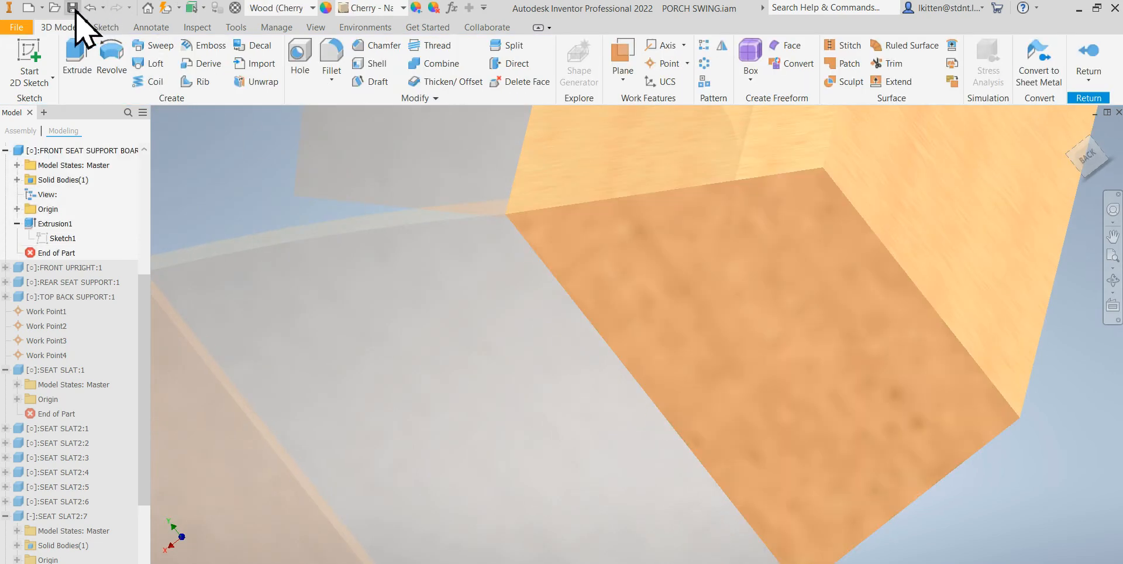
left_click(1090, 69)
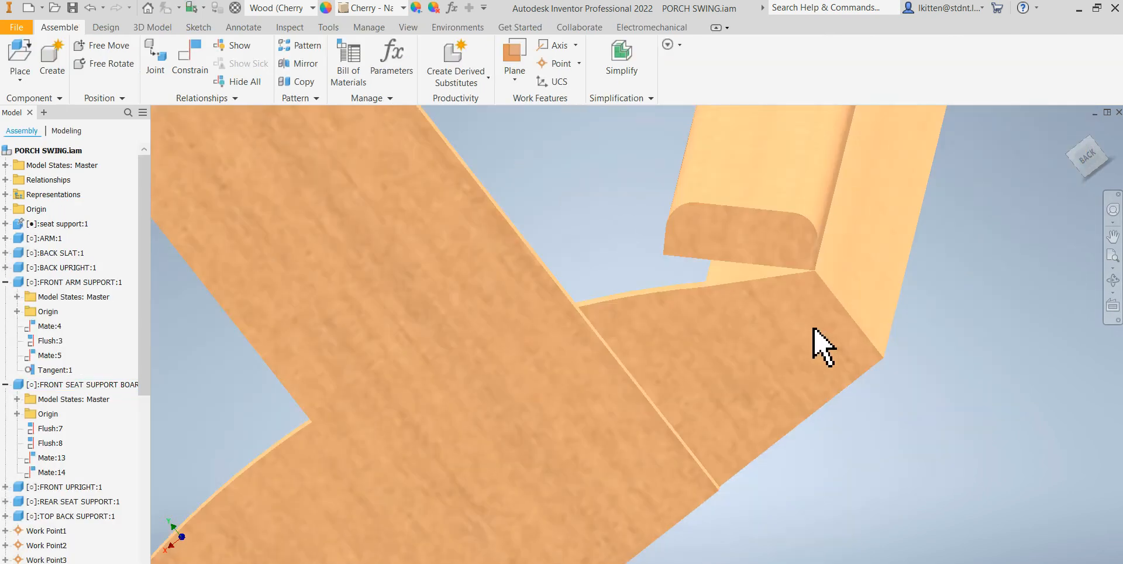
Swing the front seat slat down onto the widened support board and check how its underside meets the board and curved seat support.
left_click_drag(660, 230, 653, 248)
scroll(771, 295, "down", 4)
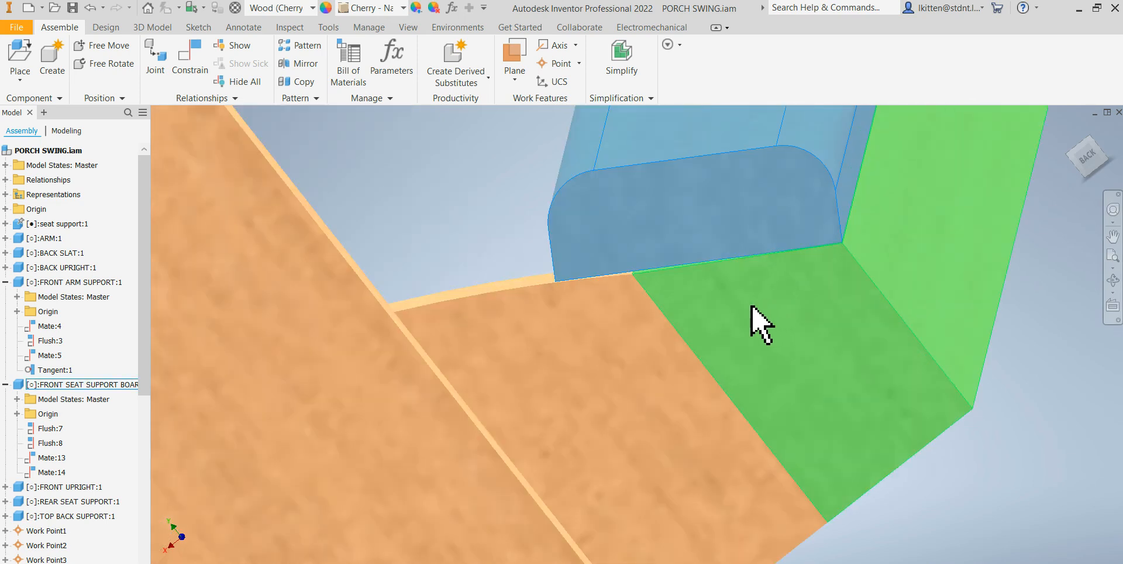
left_click_drag(641, 307, 596, 275)
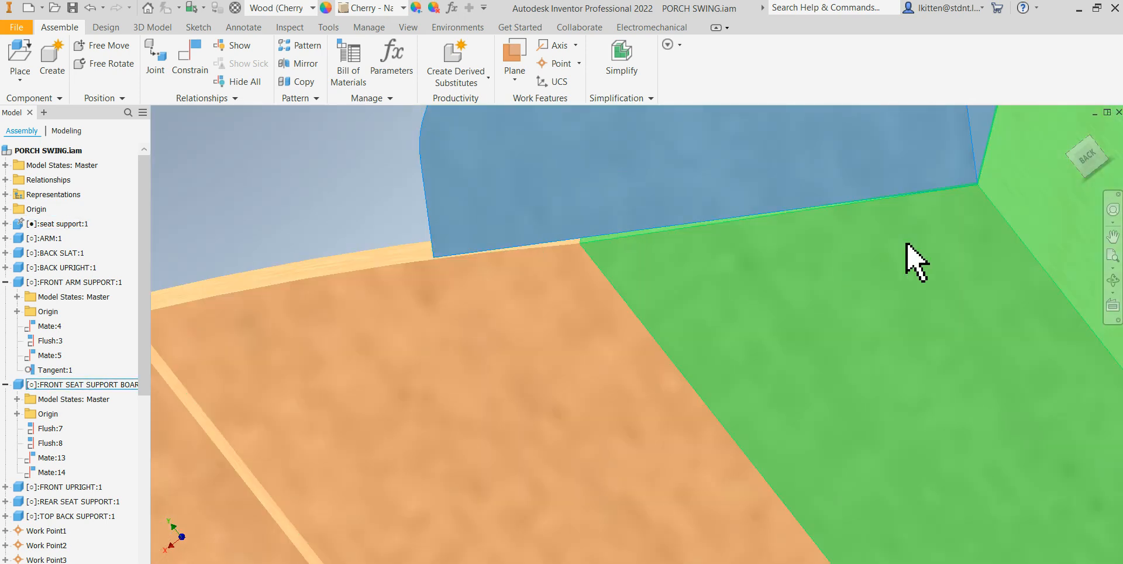
scroll(751, 248, "up", 3)
scroll(685, 245, "down", 4)
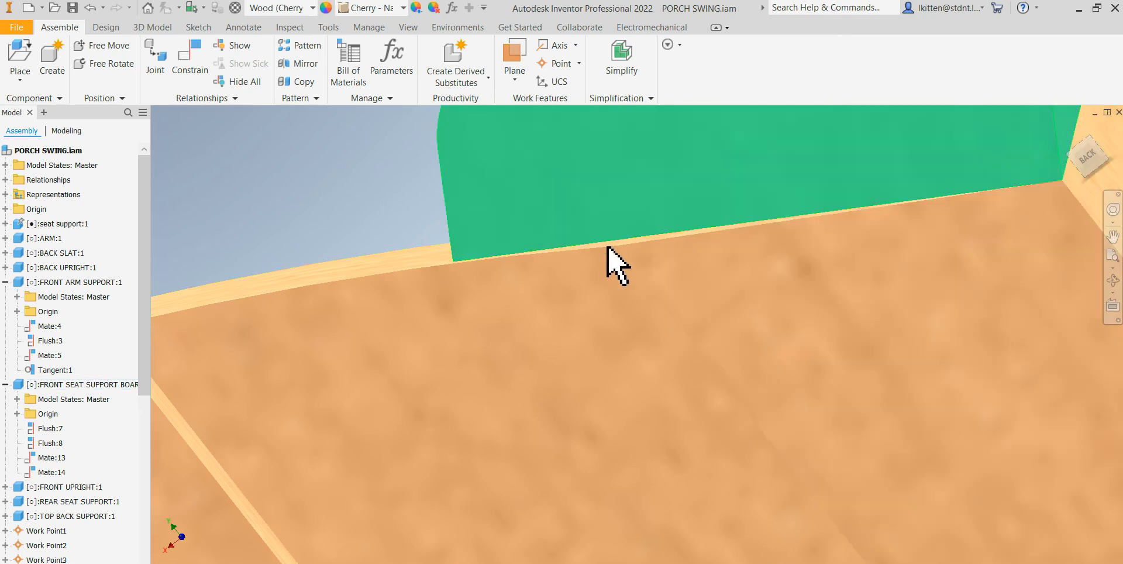
scroll(608, 248, "up", 4)
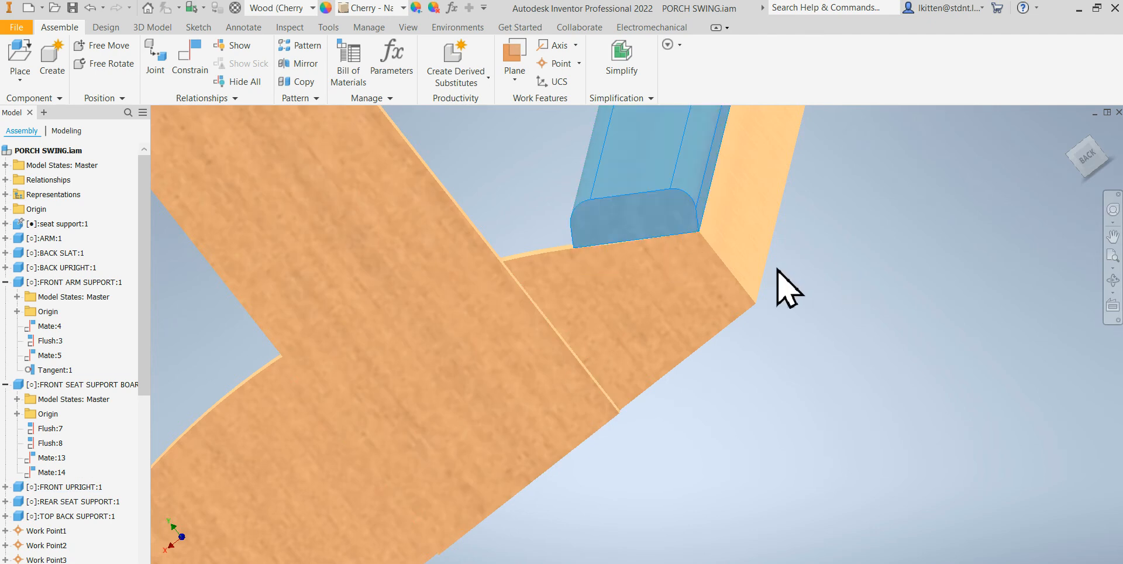
scroll(694, 251, "down", 4)
scroll(918, 284, "up", 3)
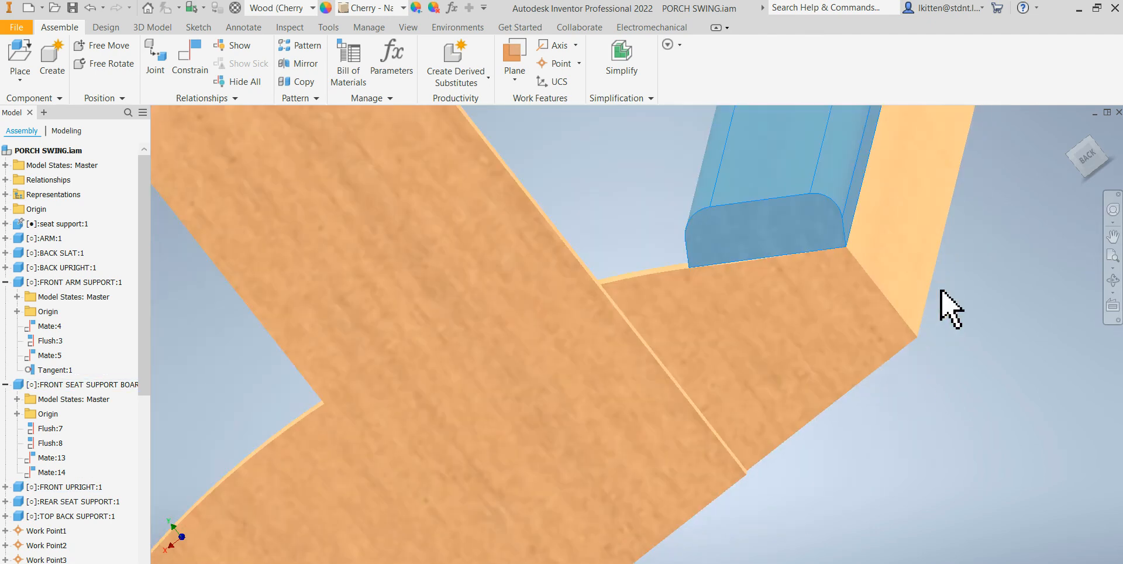
mouse_move(935, 355)
middle_mouse_down("shift")
mouse_move(955, 346)
mouse_move(932, 345)
middle_mouse_up("shift")
scroll(931, 342, "up", 3)
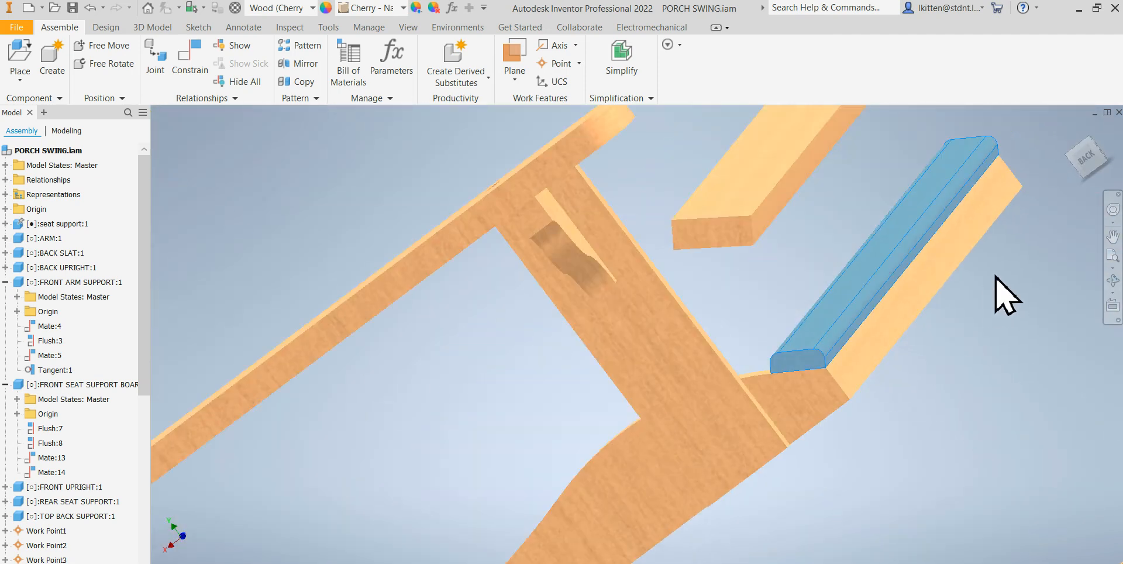
Swing the front seat slat clear of the seat support and place a work point at the lower rear corner of its end.
left_click(948, 379)
left_click_drag(784, 365, 784, 364)
scroll(792, 370, "down", 3)
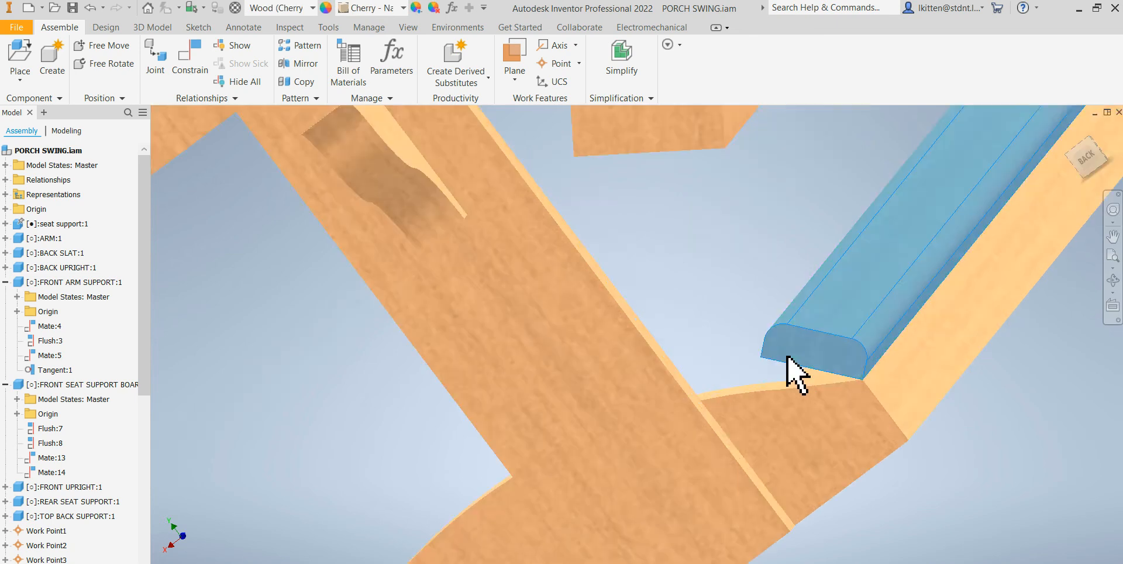
left_click(784, 364)
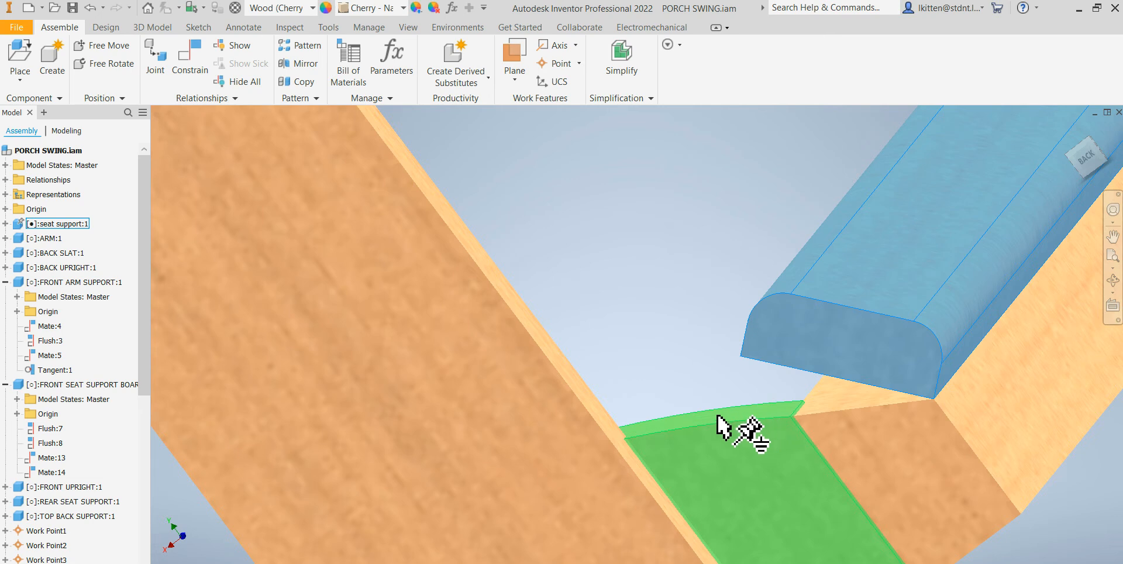
left_click(555, 65)
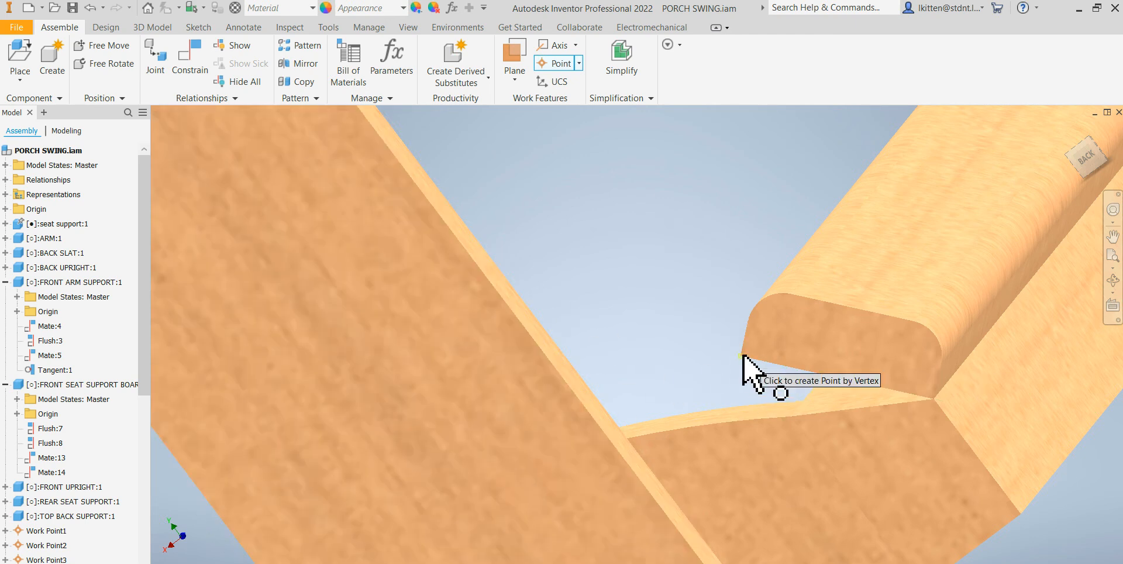
left_click(741, 356)
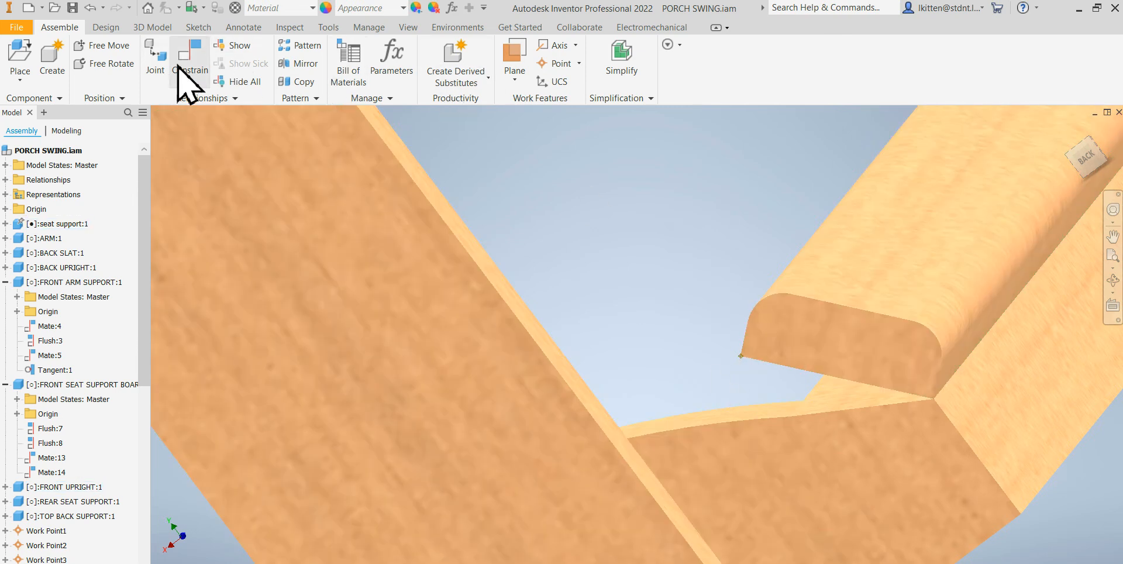
Apply an outside tangent constraint with 0 in offset between the seat support's curved top face and the front slat's lower rear edge.
left_click(188, 81)
left_click(741, 356)
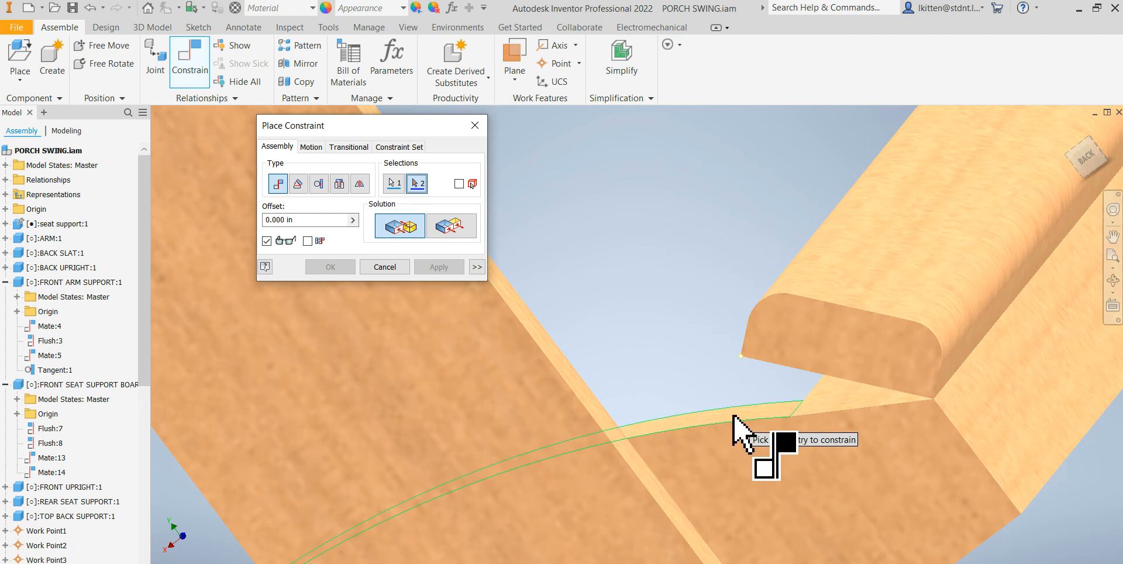
left_click(733, 417)
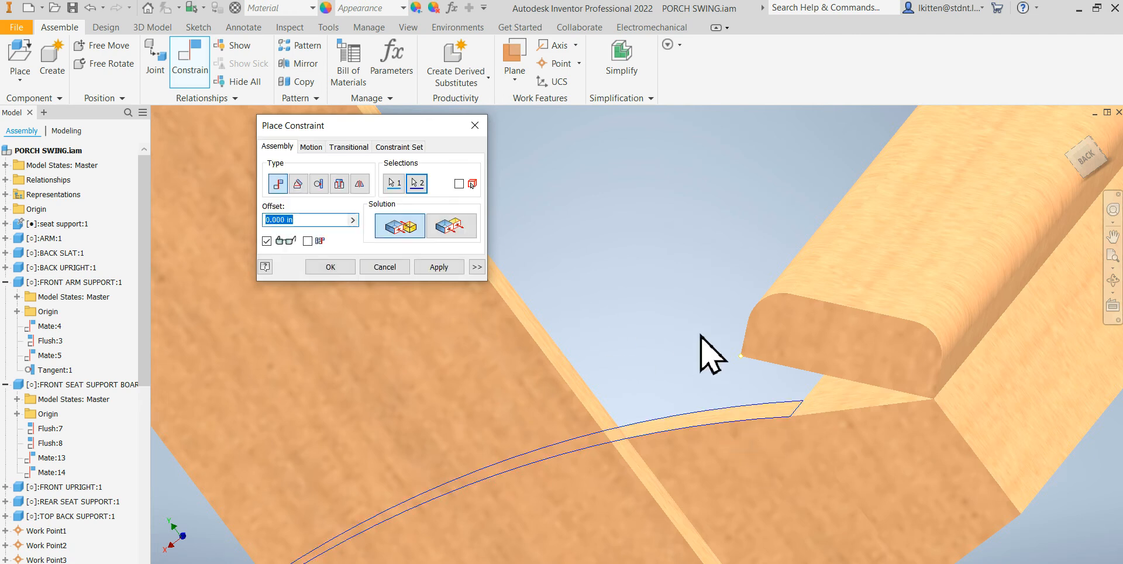
left_click(318, 184)
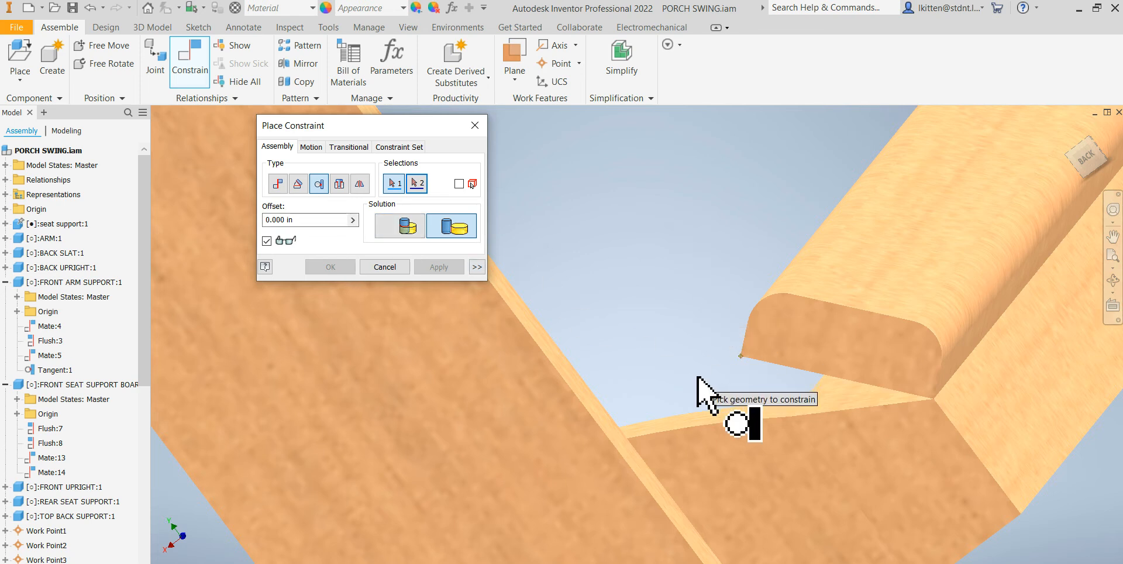
left_click(727, 424)
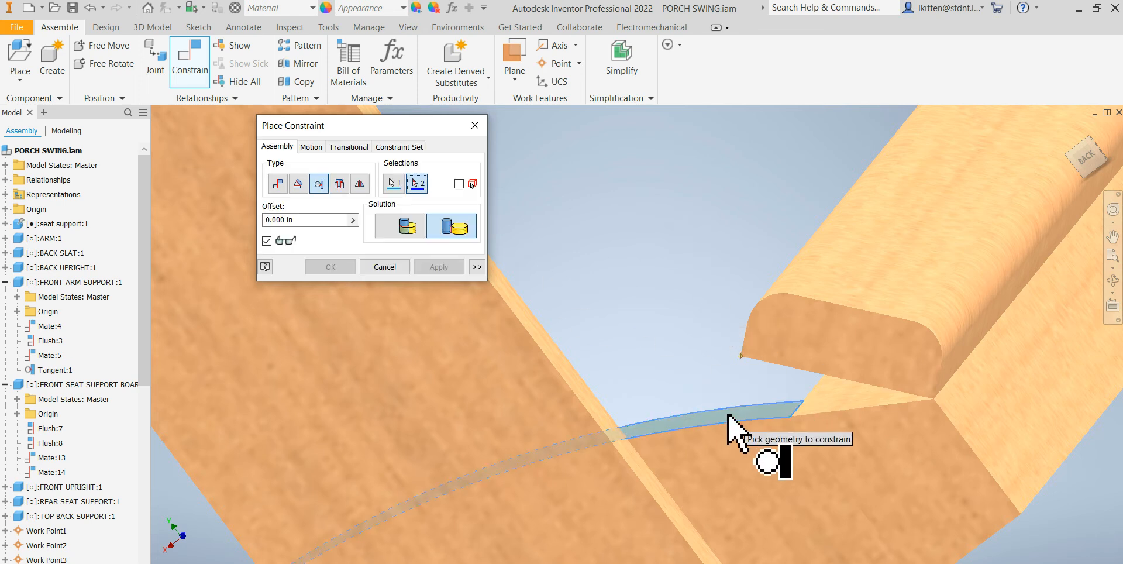
left_click(741, 358)
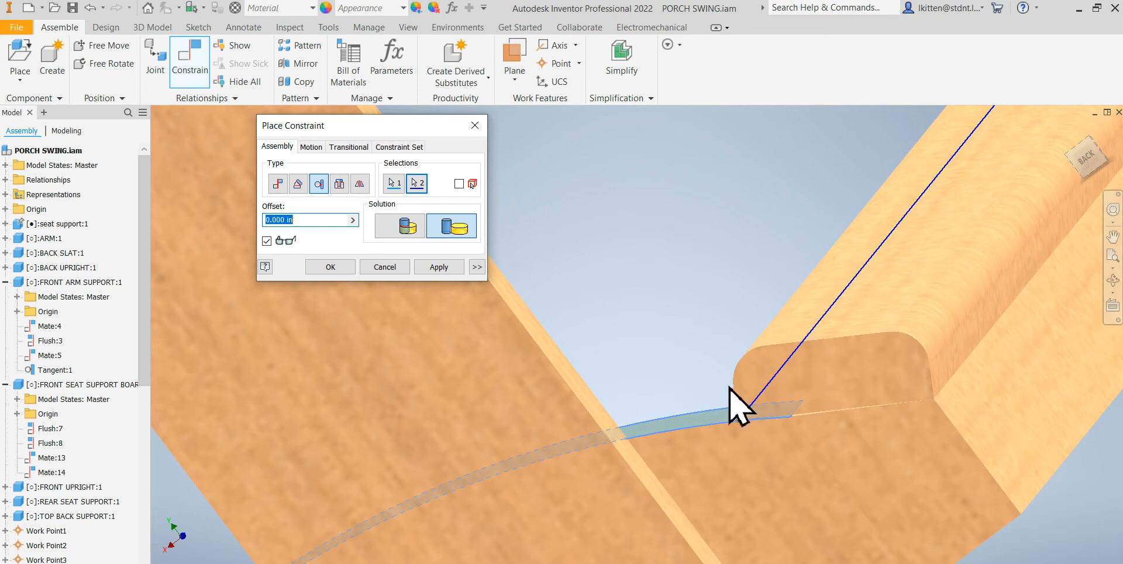
left_click(438, 267)
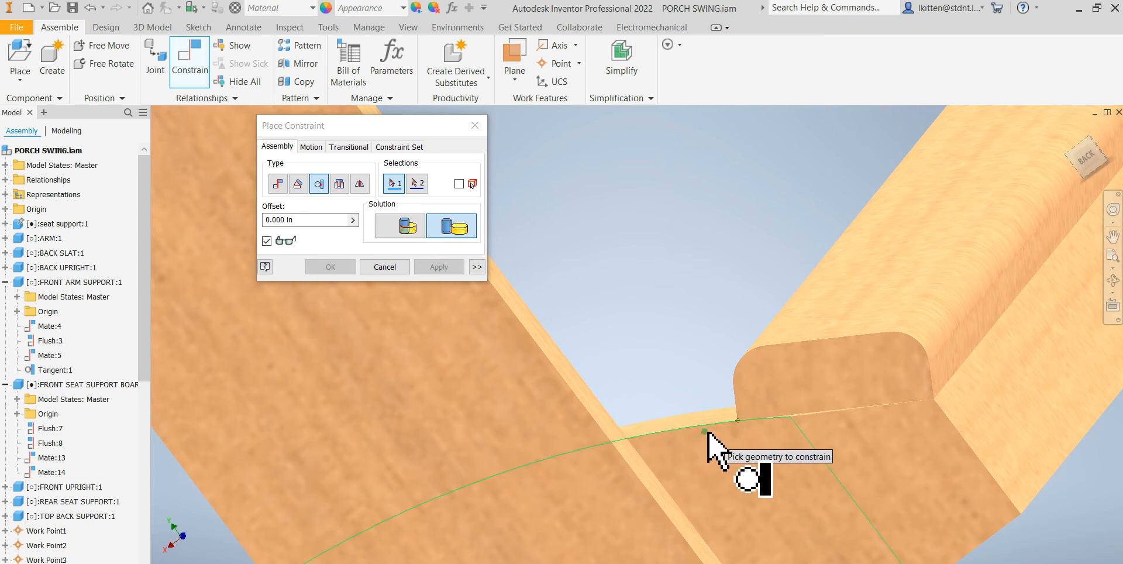
Inspect how the front seat slat's underside meets the curved seat support and the neighbouring frame members.
scroll(526, 245, "up", 5)
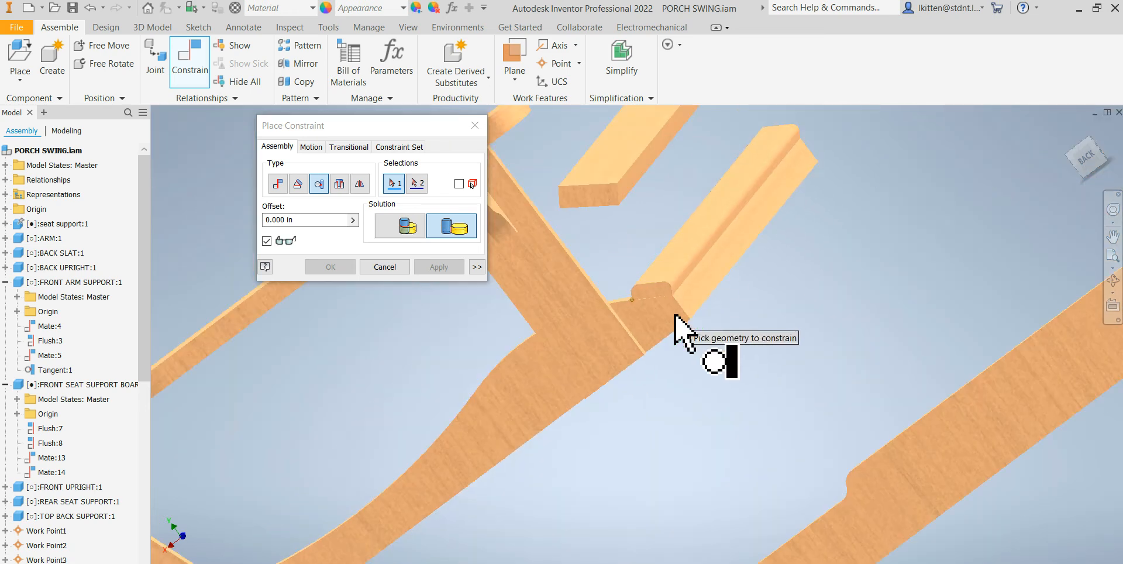
scroll(664, 293, "up", 2)
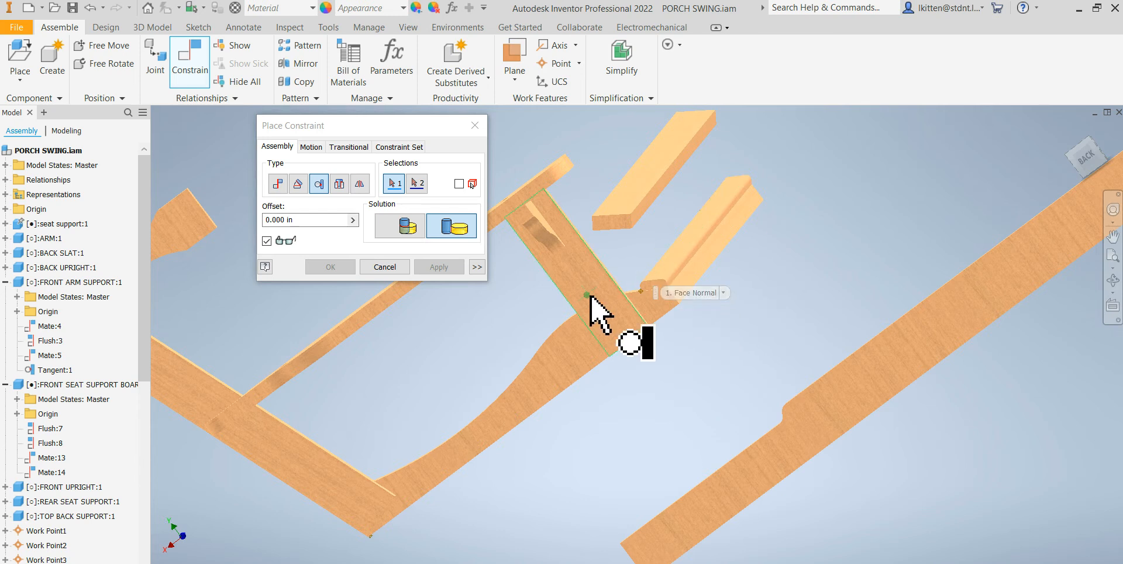
scroll(646, 298, "down", 3)
scroll(642, 294, "down", 2)
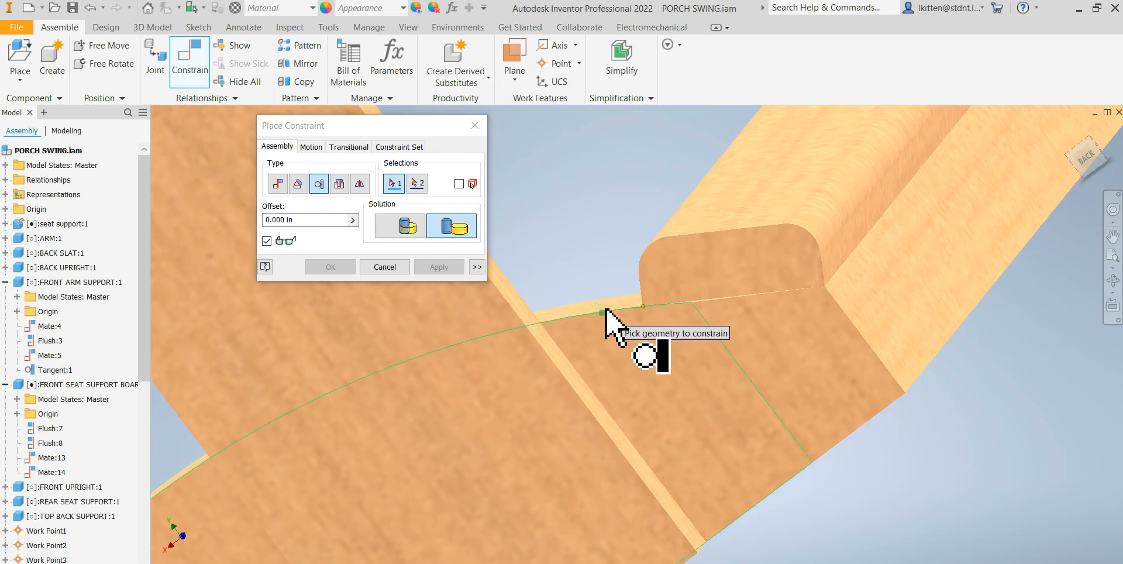
scroll(573, 345, "down", 5)
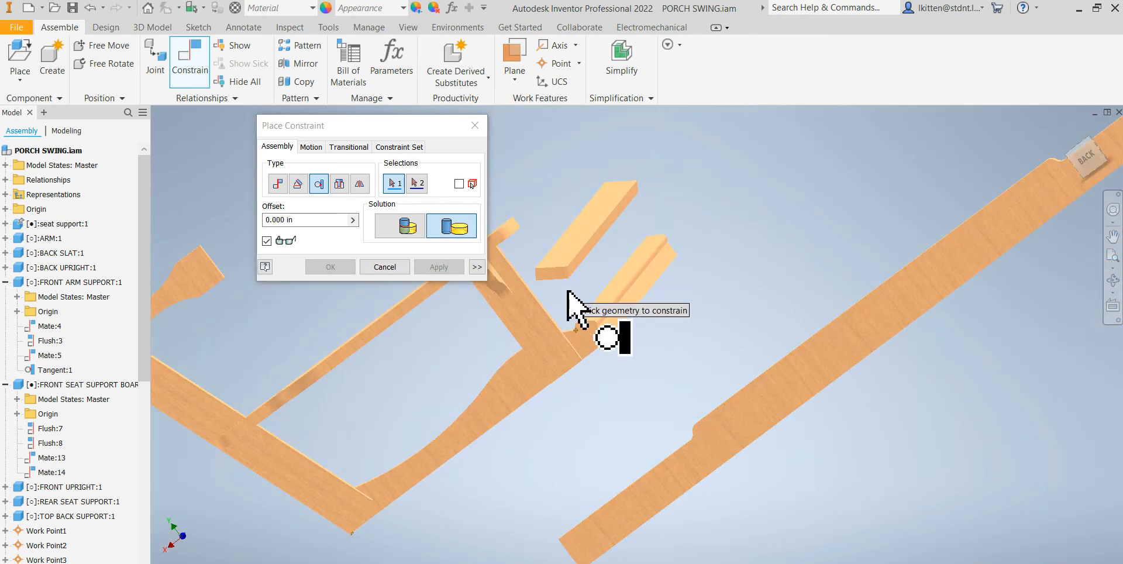
scroll(590, 310, "down", 3)
Apply a flush constraint with 0 in offset between a loose seat slat's end face and the seat support's outer side face.
scroll(617, 266, "up", 8)
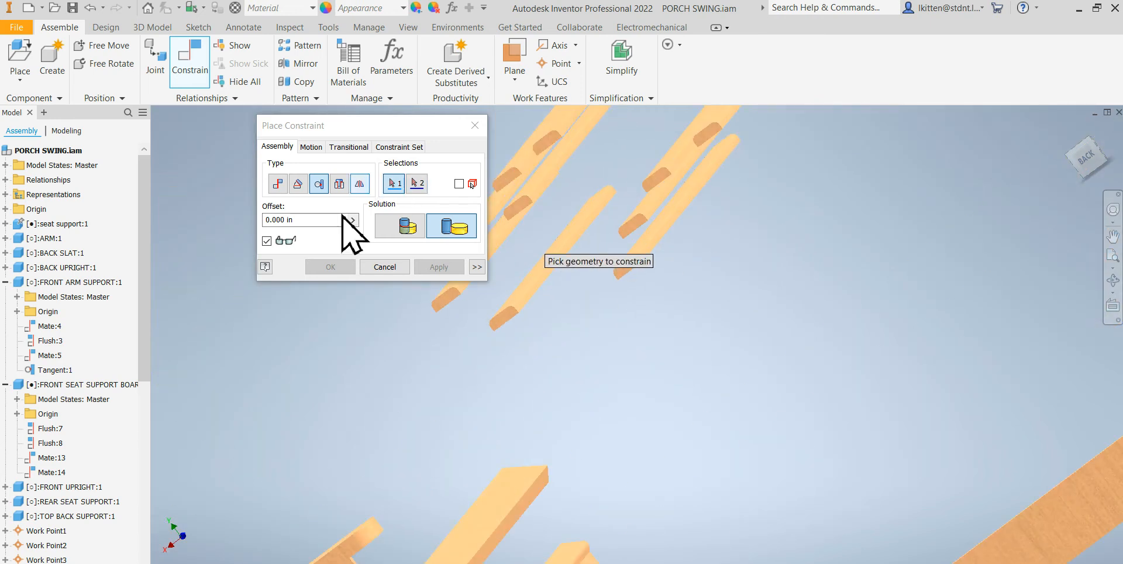
left_click(278, 183)
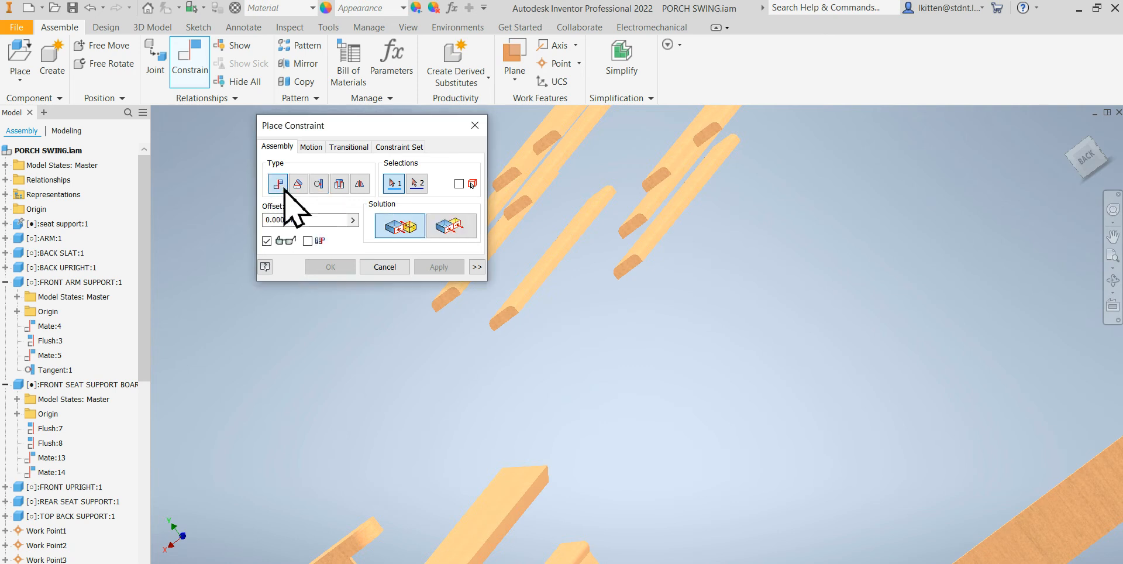
left_click(451, 228)
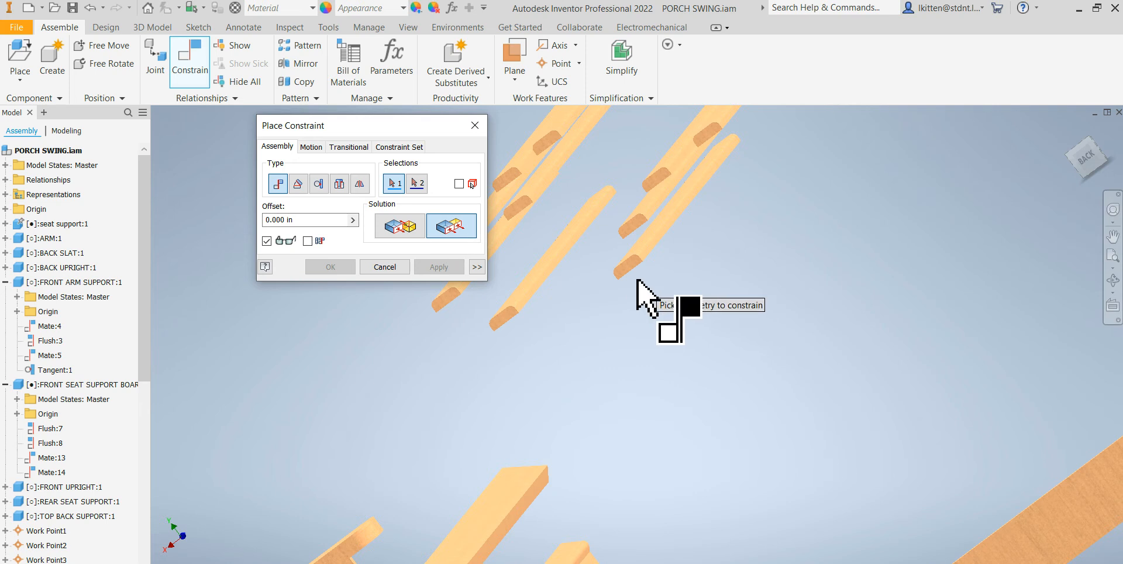
scroll(631, 281, "down", 5)
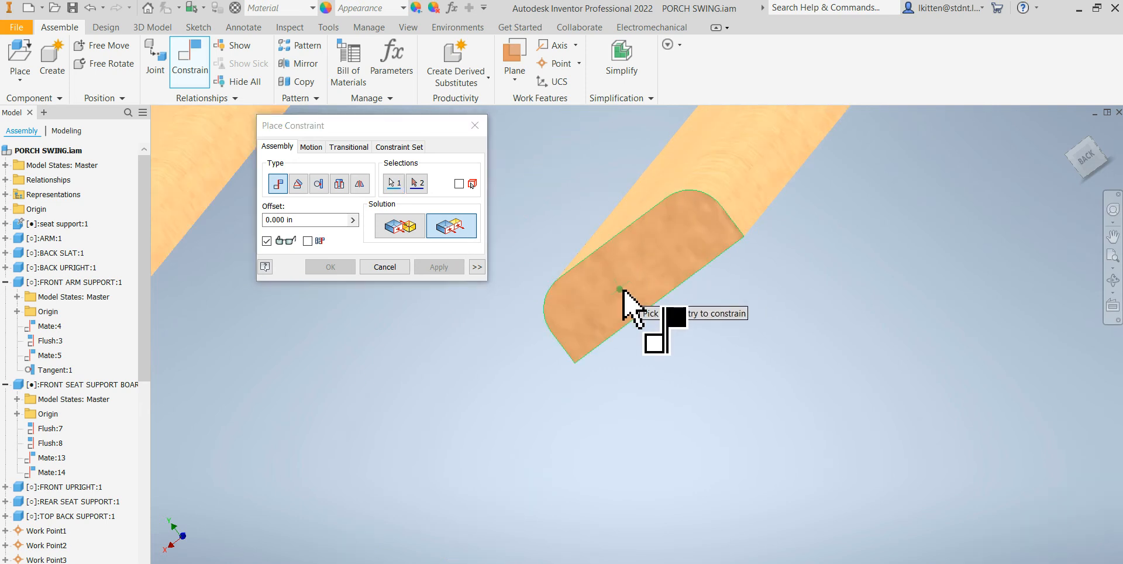
left_click(623, 291)
scroll(602, 313, "up", 5)
scroll(571, 396, "down", 5)
left_click(555, 375)
scroll(594, 371, "up", 5)
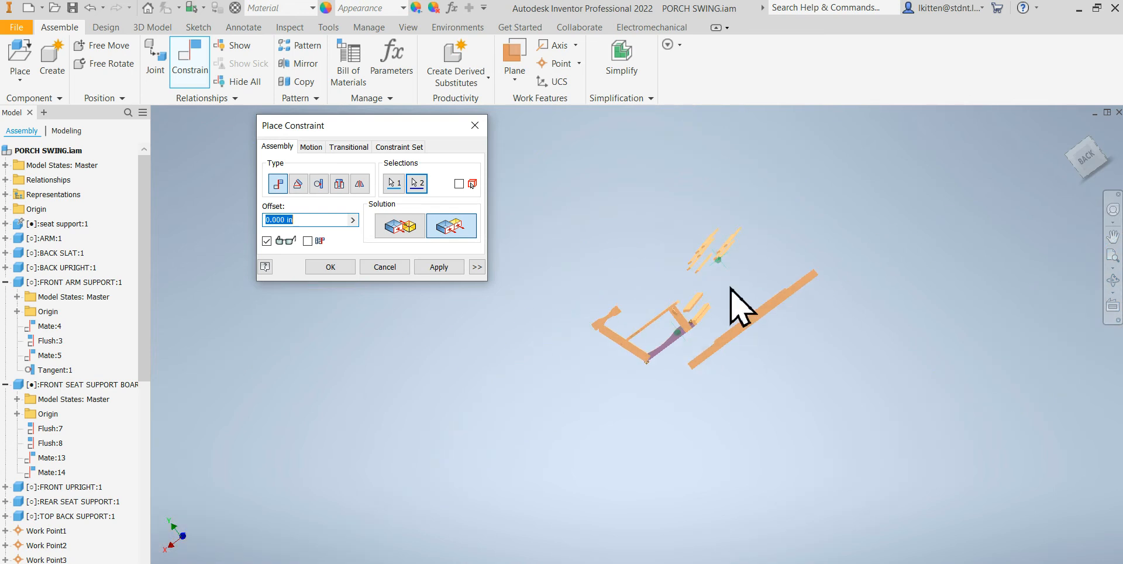
scroll(731, 289, "down", 5)
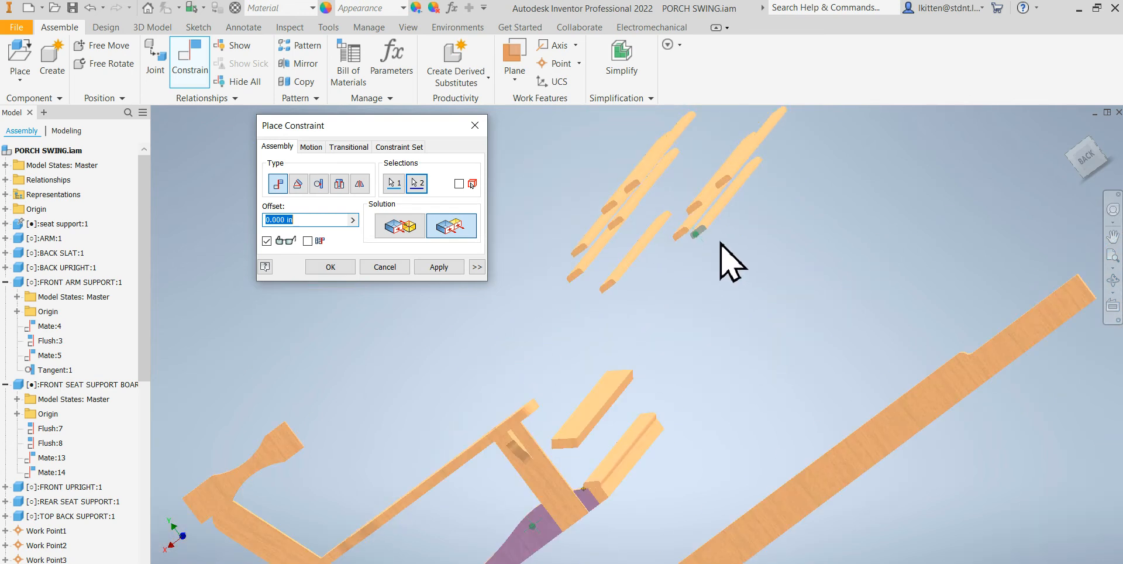
left_click(439, 266)
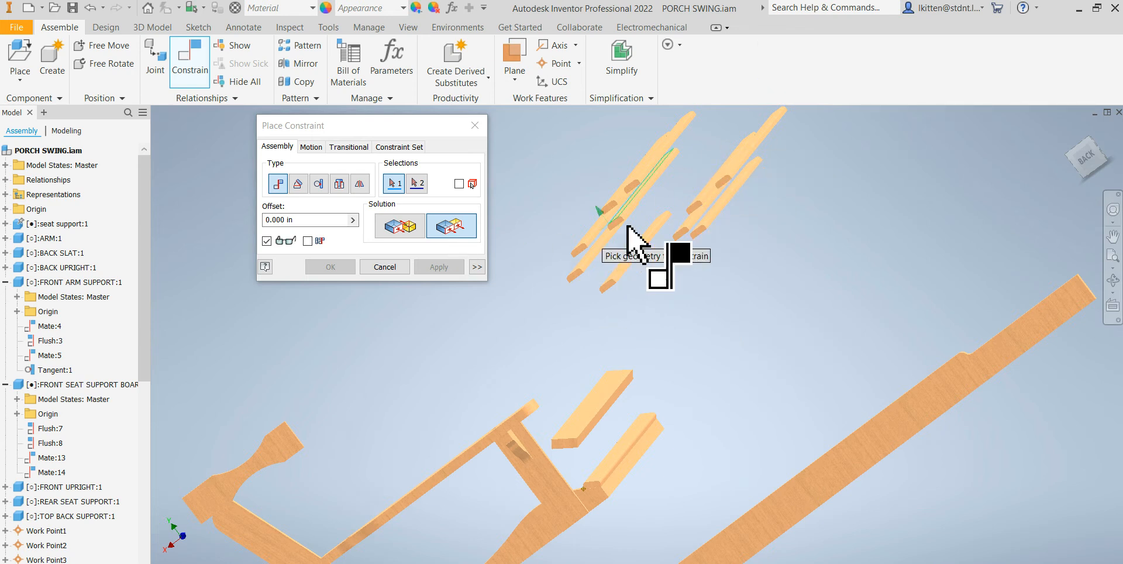
Mate the loose slat's lower long edge to the front slat's lower rear edge using the undirected solution and 0 in offset.
scroll(748, 234, "down", 5)
scroll(553, 250, "up", 2)
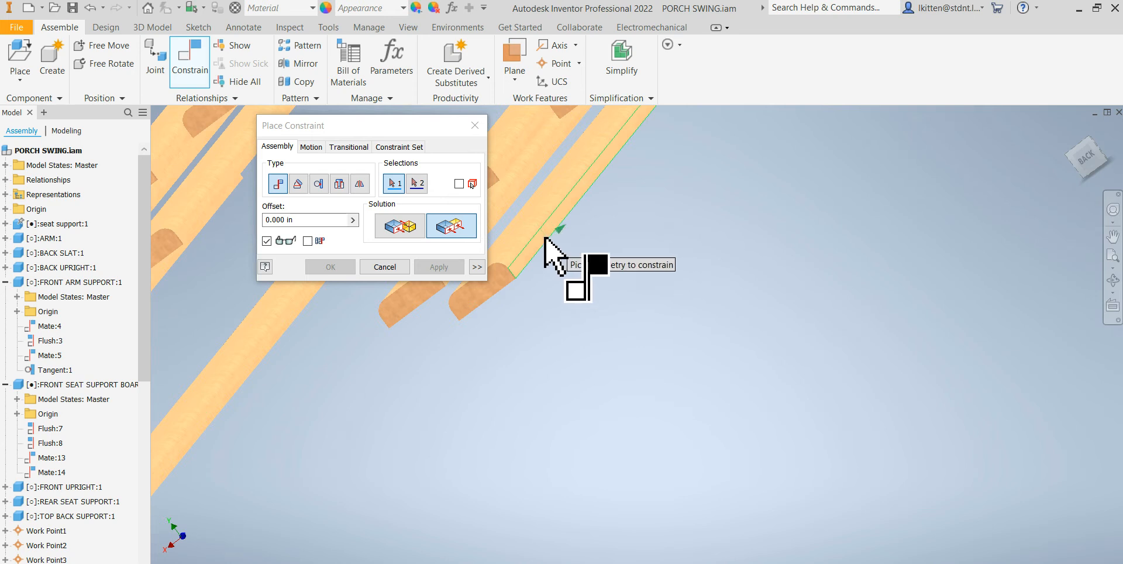
left_click(392, 227)
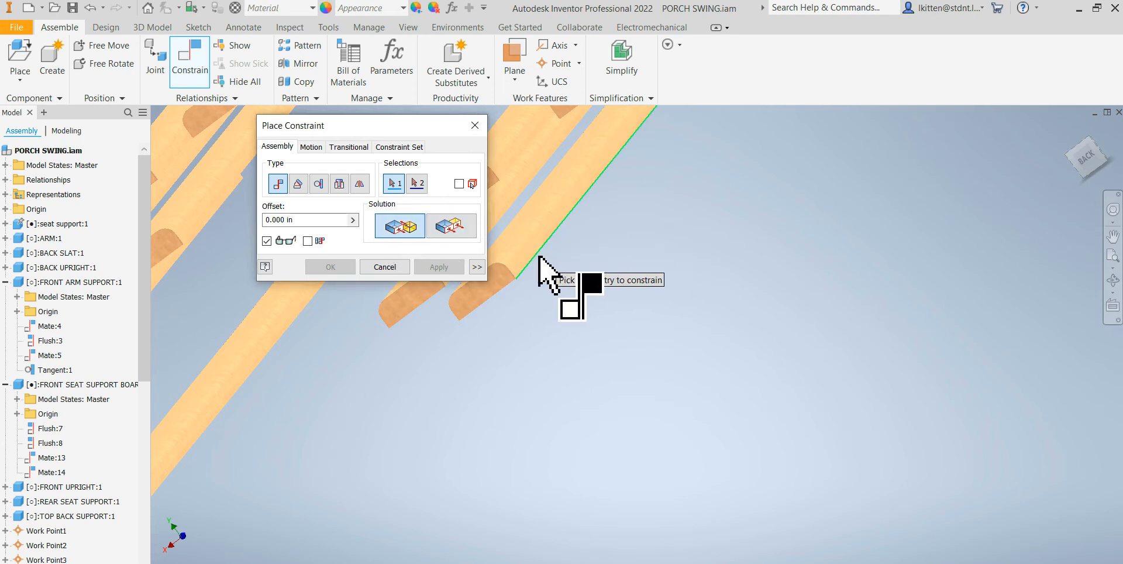
scroll(538, 255, "up", 4)
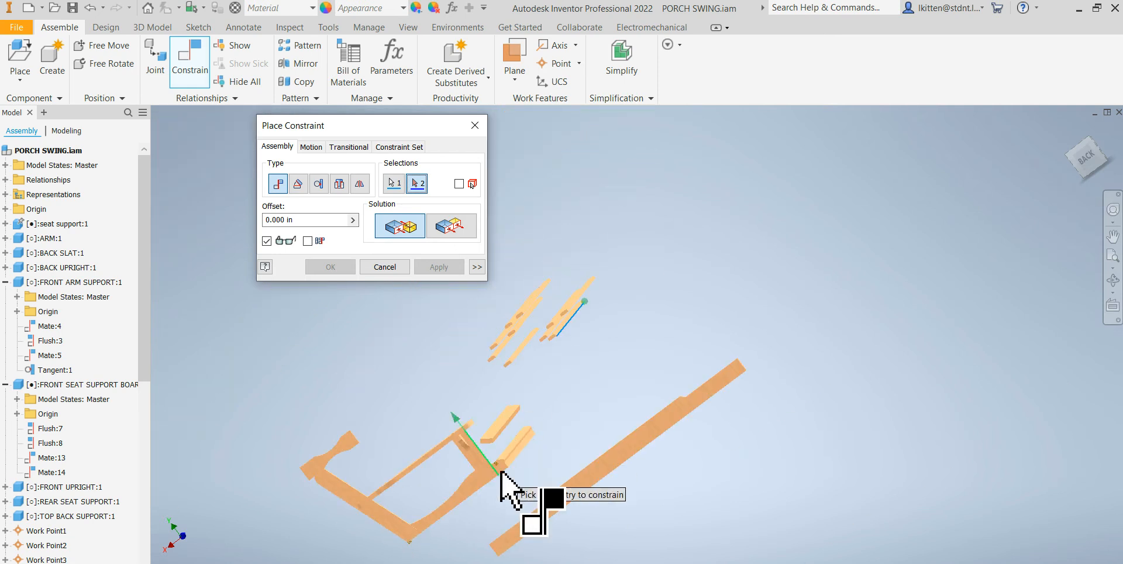
middle_click_drag(421, 491, 536, 484, "shift")
scroll(538, 477, "down", 6)
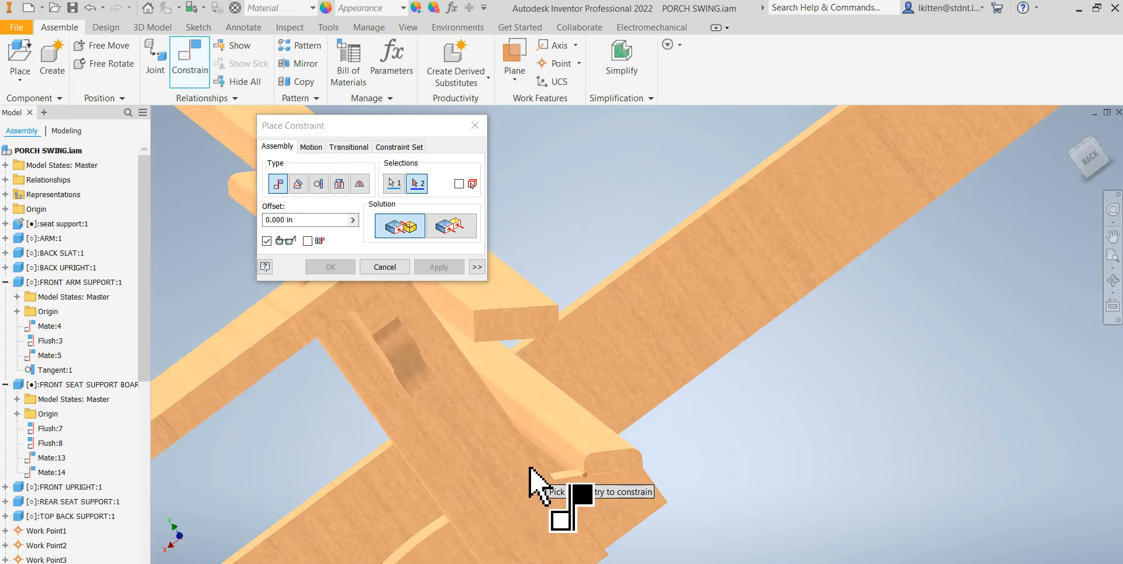
scroll(639, 456, "up", 5)
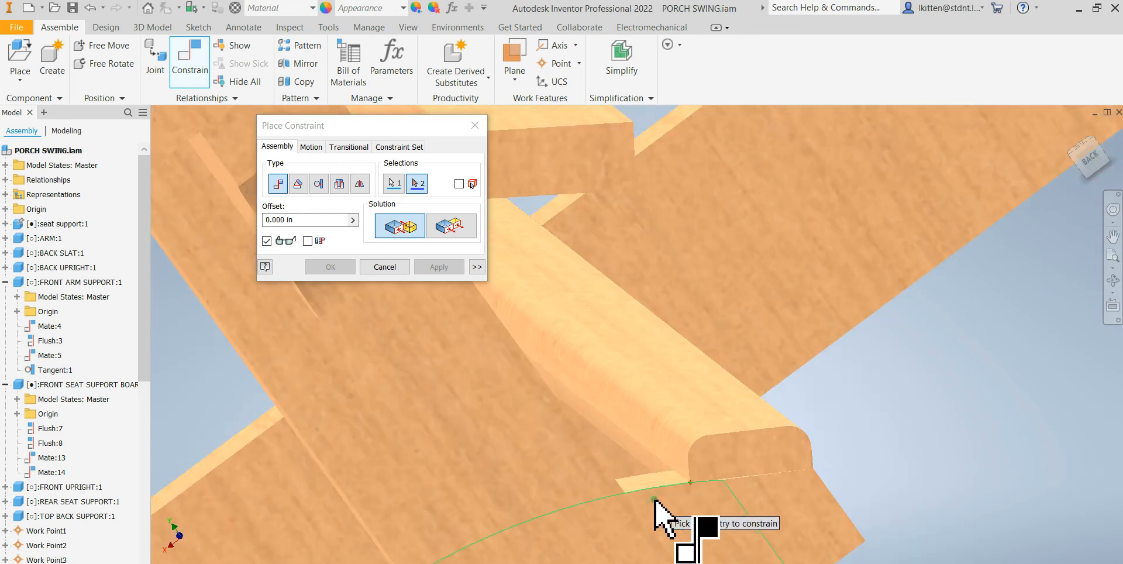
scroll(656, 494, "down", 3)
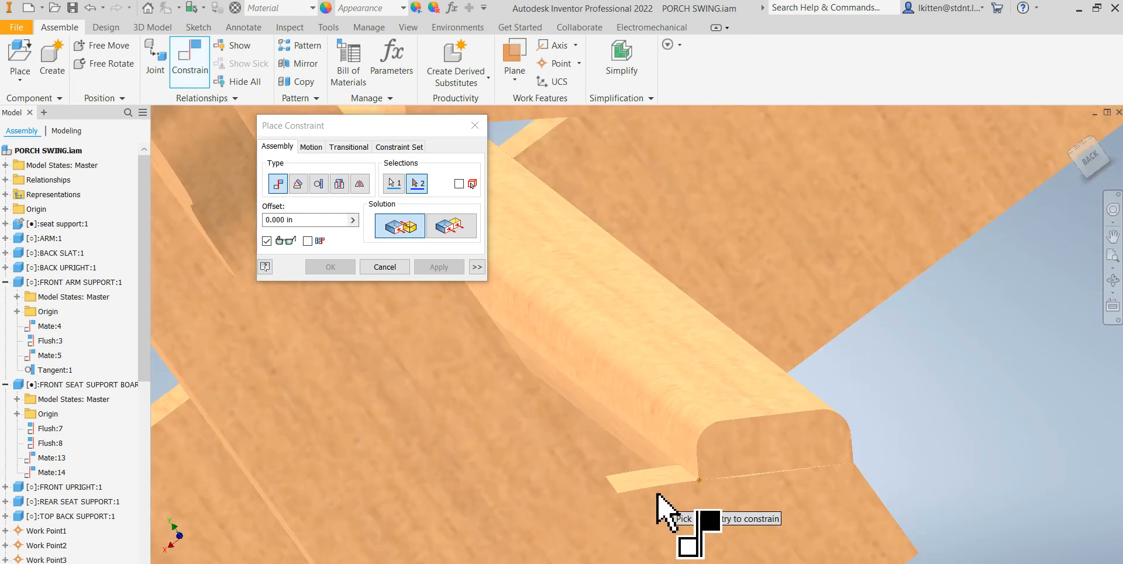
left_click(663, 453)
scroll(936, 409, "up", 3)
left_click(451, 227)
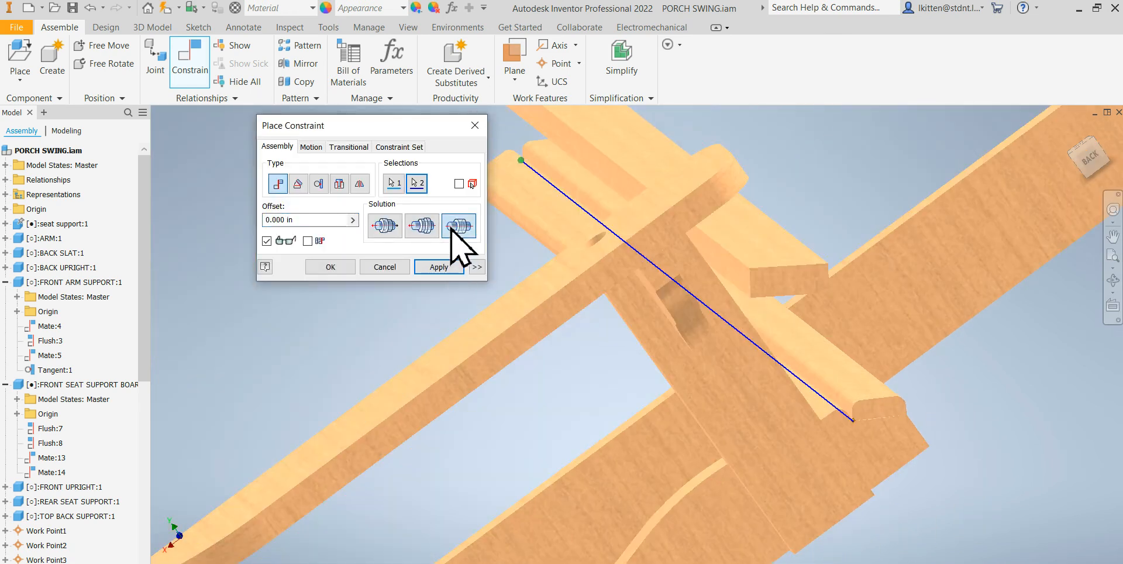
left_click(431, 270)
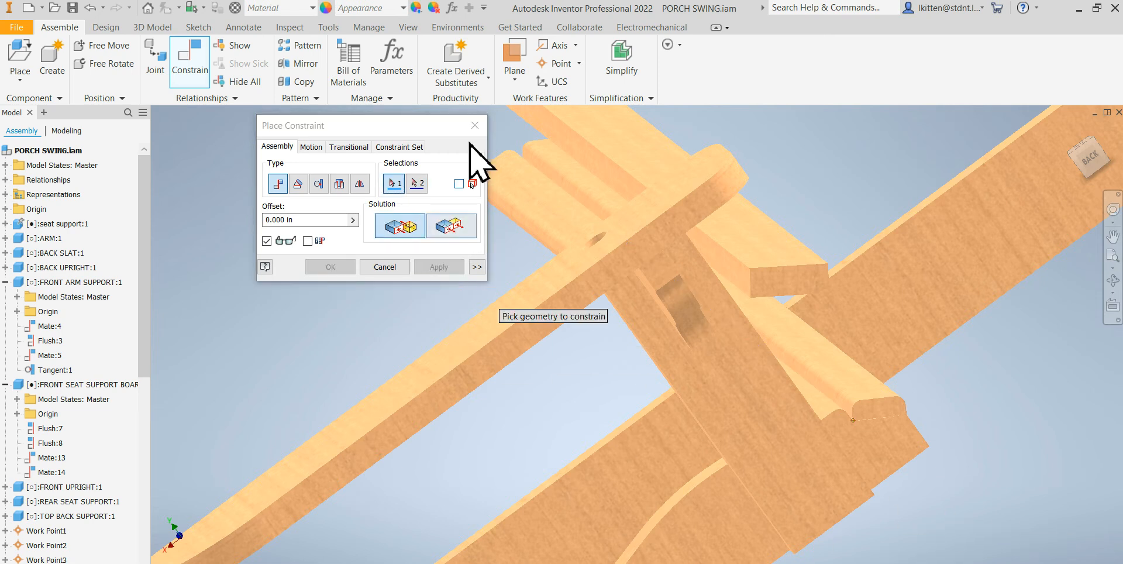
Finish constraining and swing the newly mated slat about the shared edge toward the curved seat support.
left_click(476, 126)
middle_click_drag(1065, 500, 1057, 504, "shift")
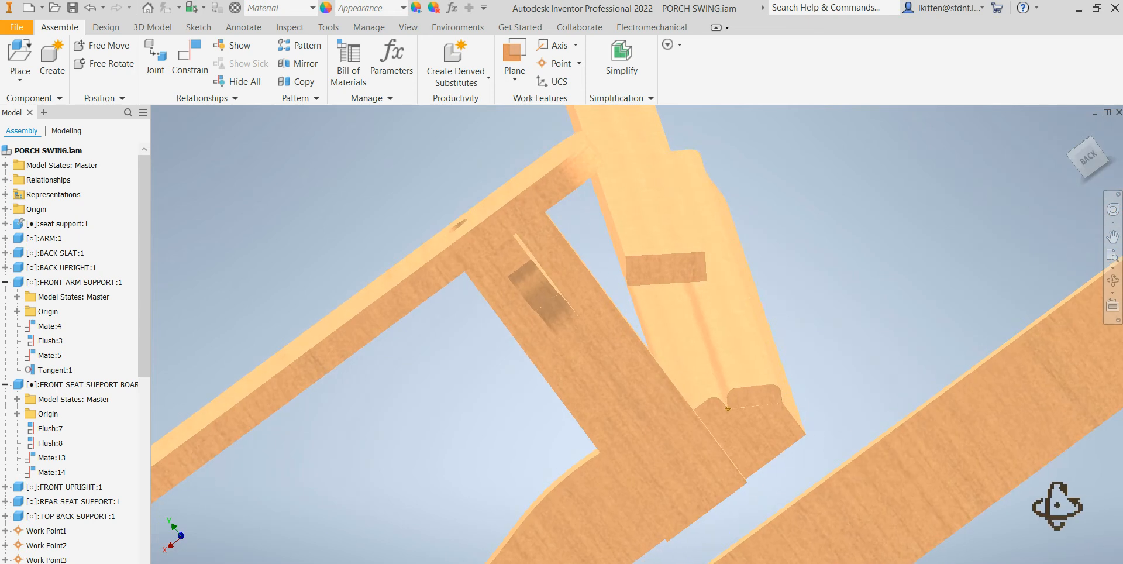
left_click(667, 370)
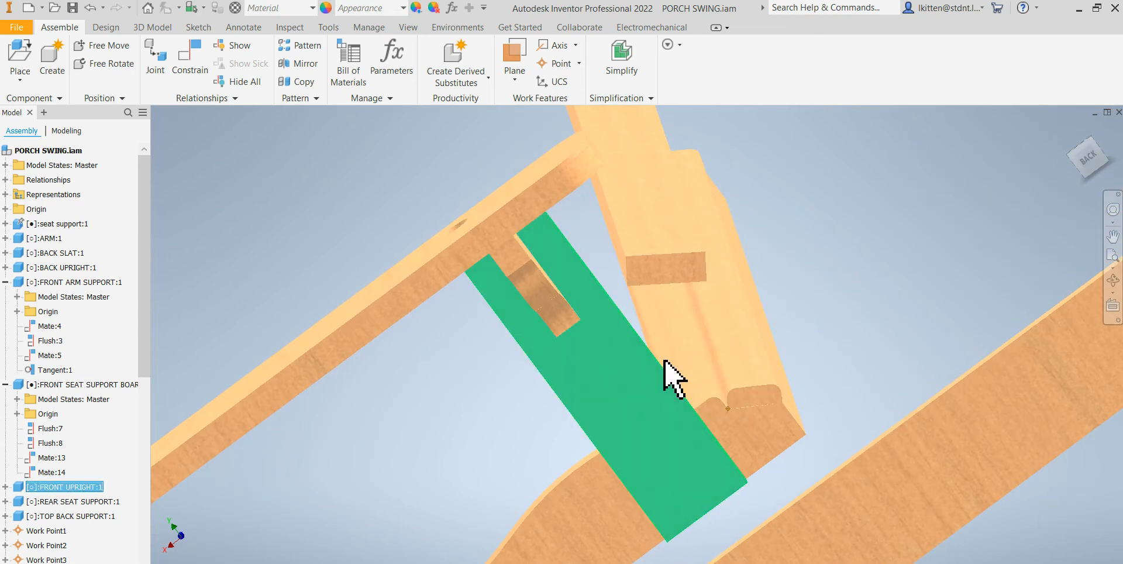
key("Escape")
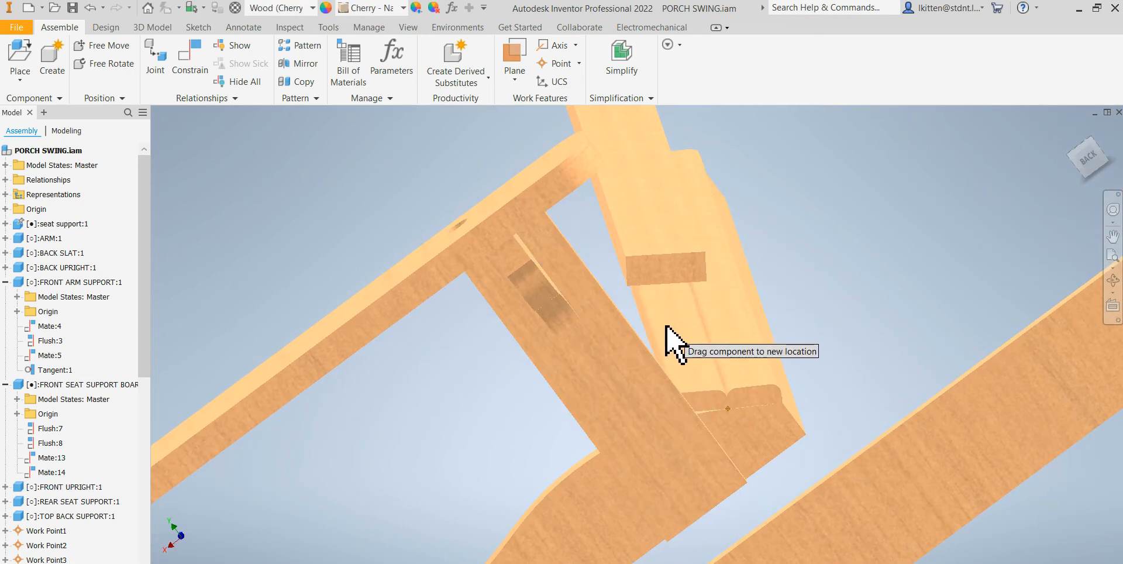
Switch to the browser and check the top back support's placement in the porch swing drawing, returning to the Inventor assembly with Constrain active.
key("alt+Tab")
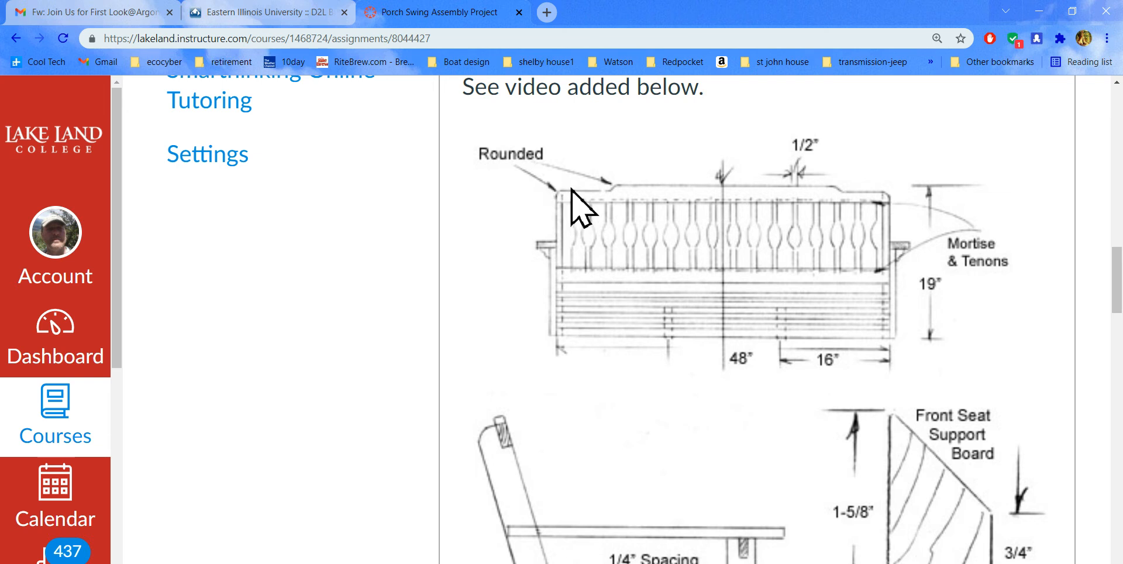
left_click(1038, 11)
key("c")
left_click(792, 363)
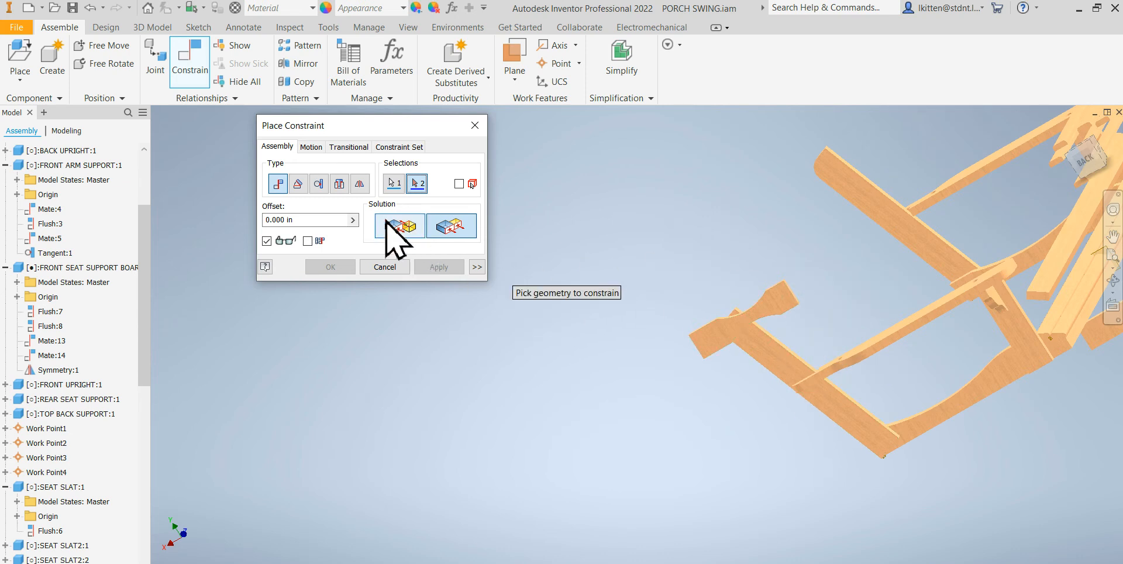
key("alt+Tab")
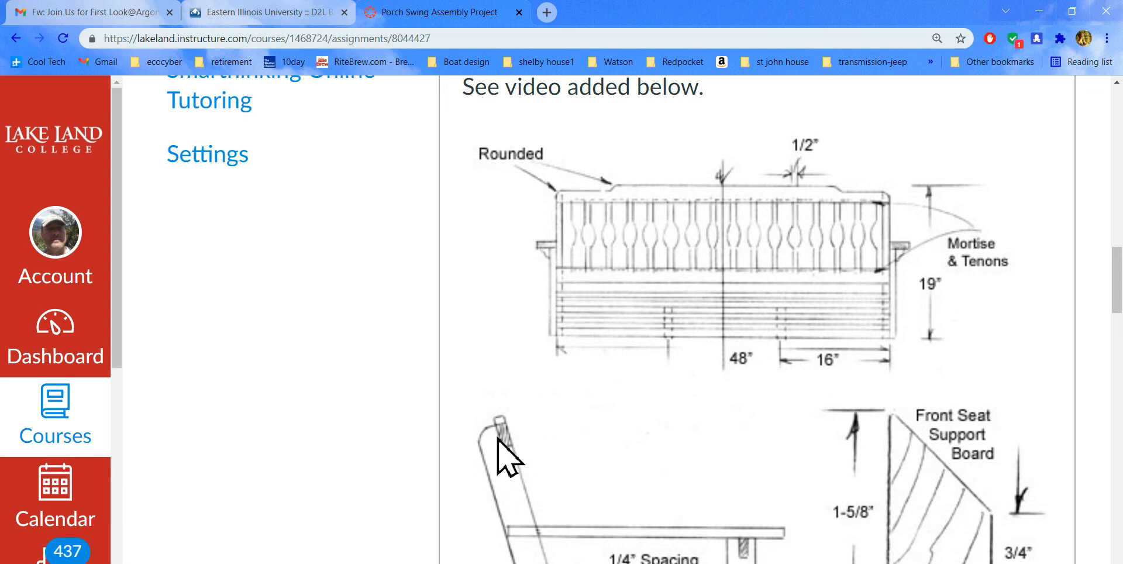
key("alt+Tab")
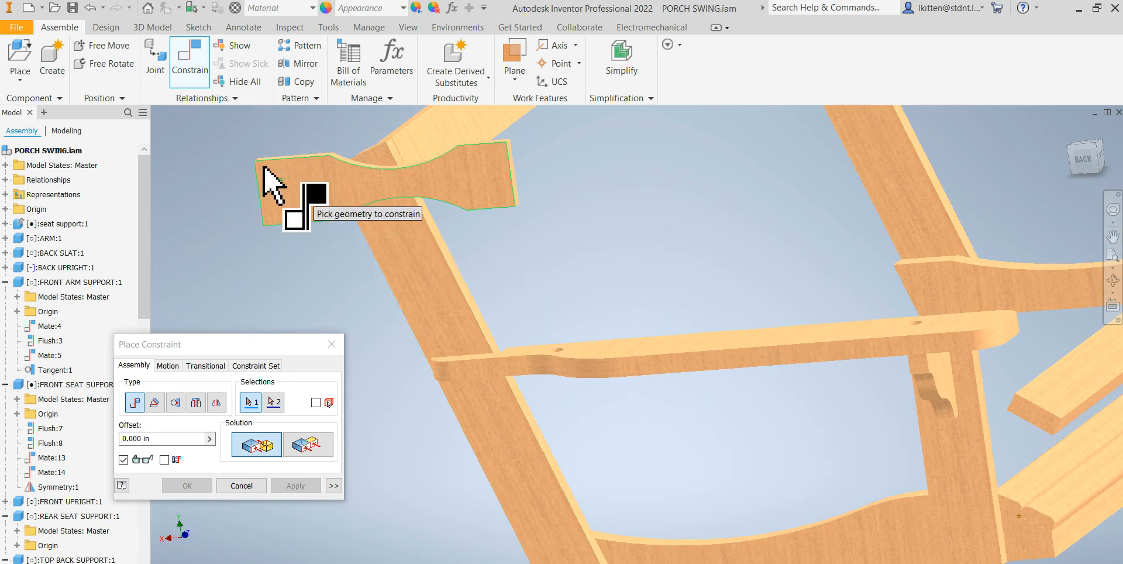
Pair the loose back slat's broad face with the top back support's broad face using the flush solution.
scroll(328, 222, "down", 2)
scroll(283, 225, "down", 2)
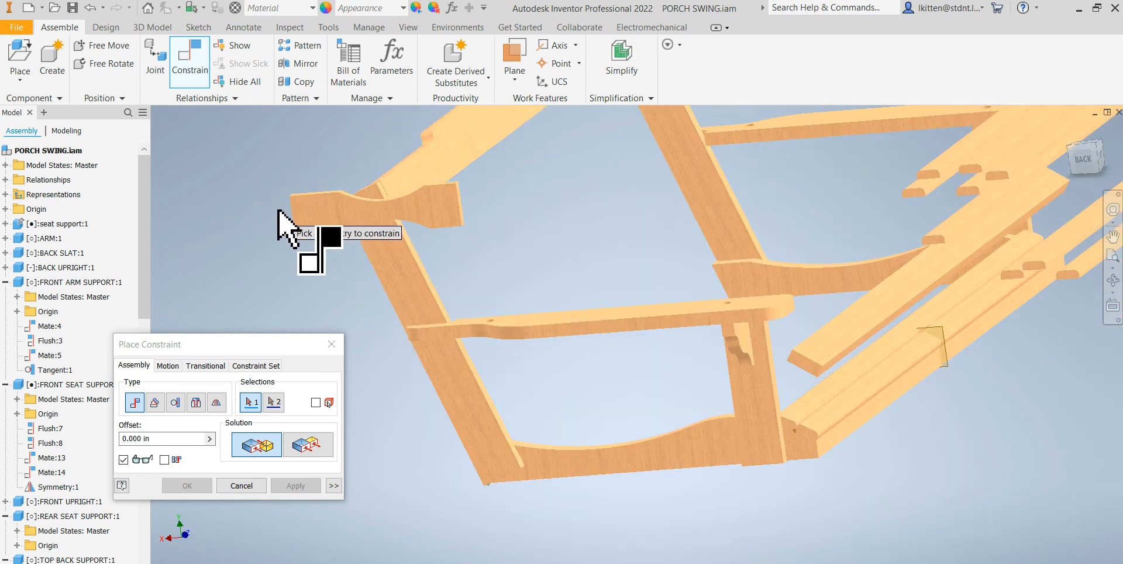
scroll(380, 181, "down", 3)
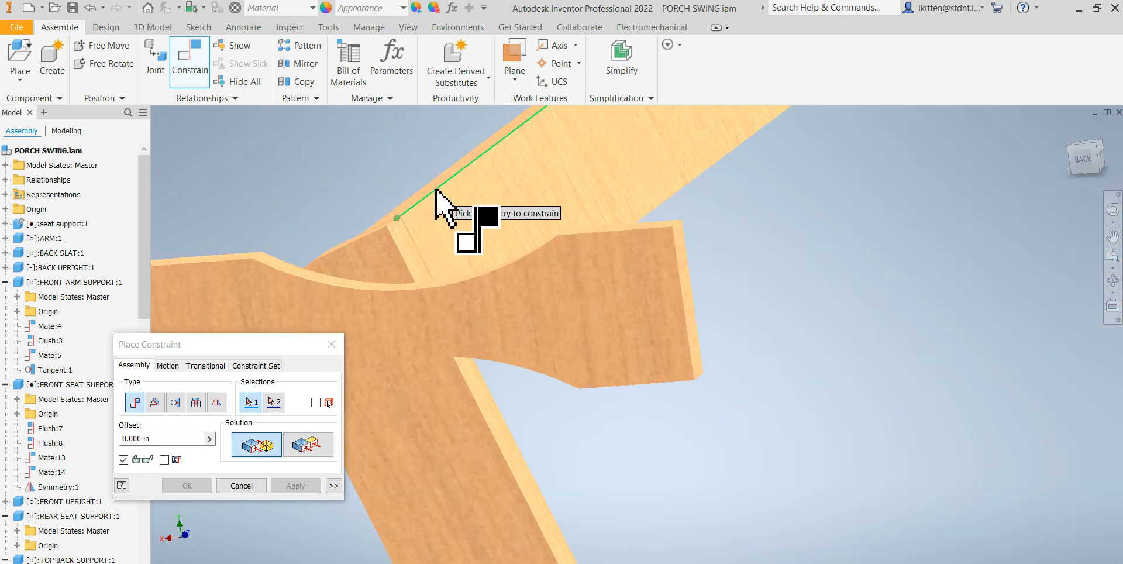
scroll(601, 313, "up", 5)
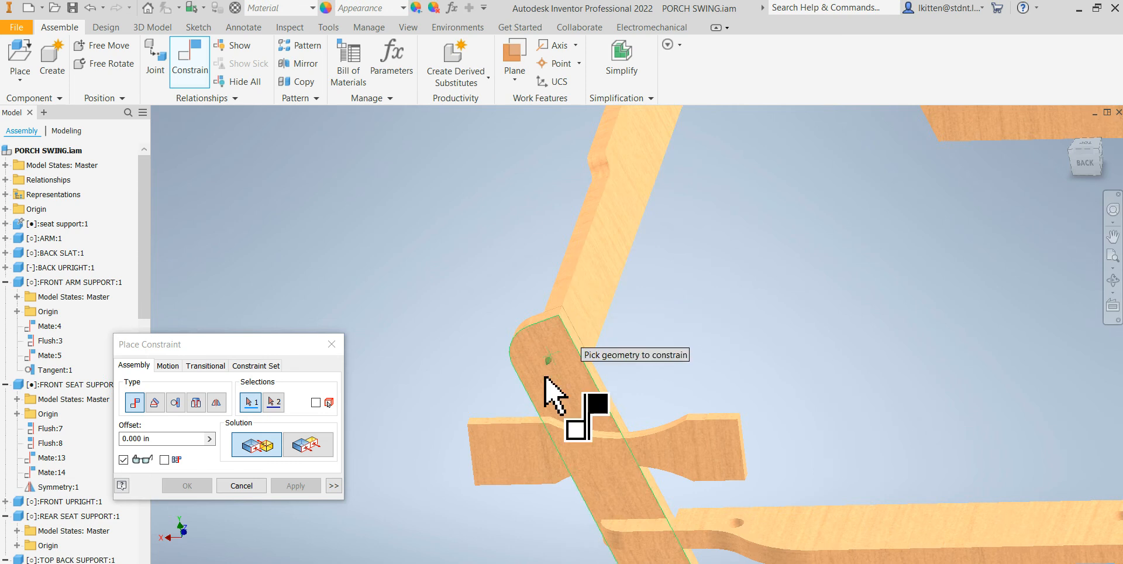
scroll(524, 456, "down", 4)
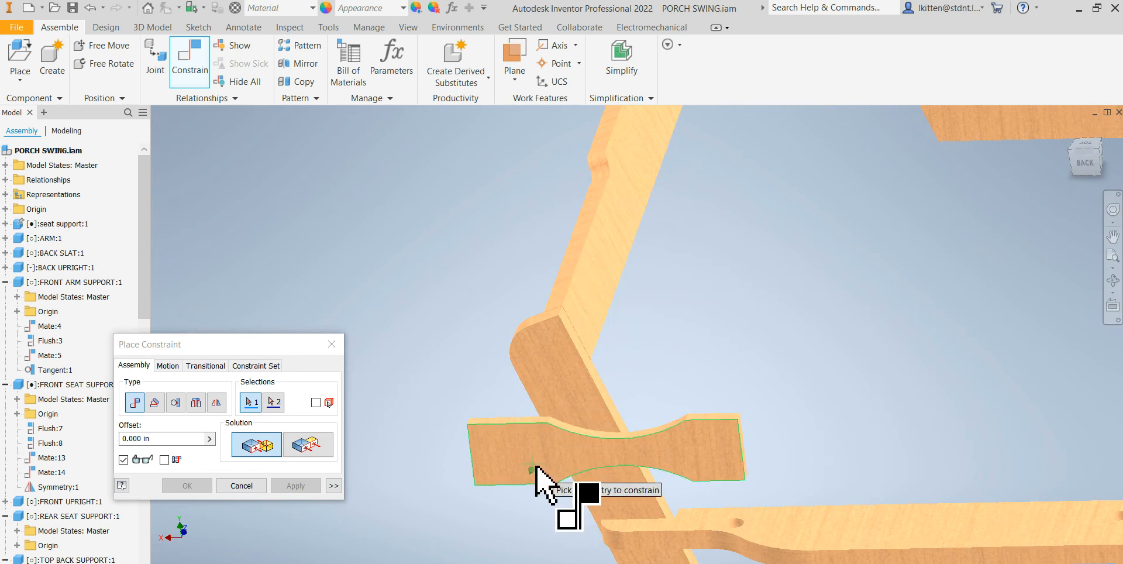
left_click(310, 445)
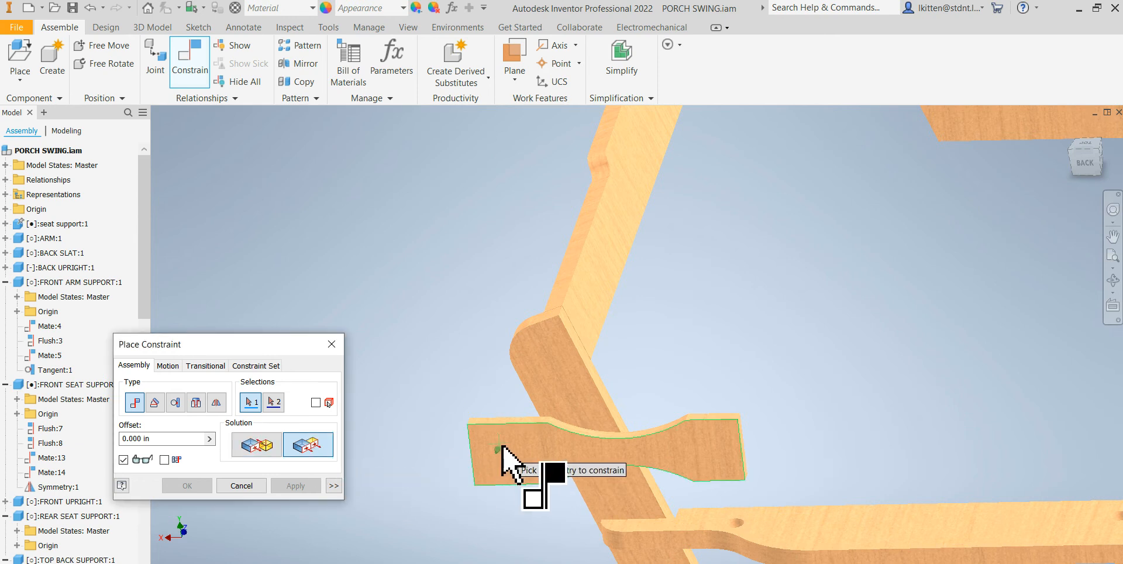
left_click(505, 453)
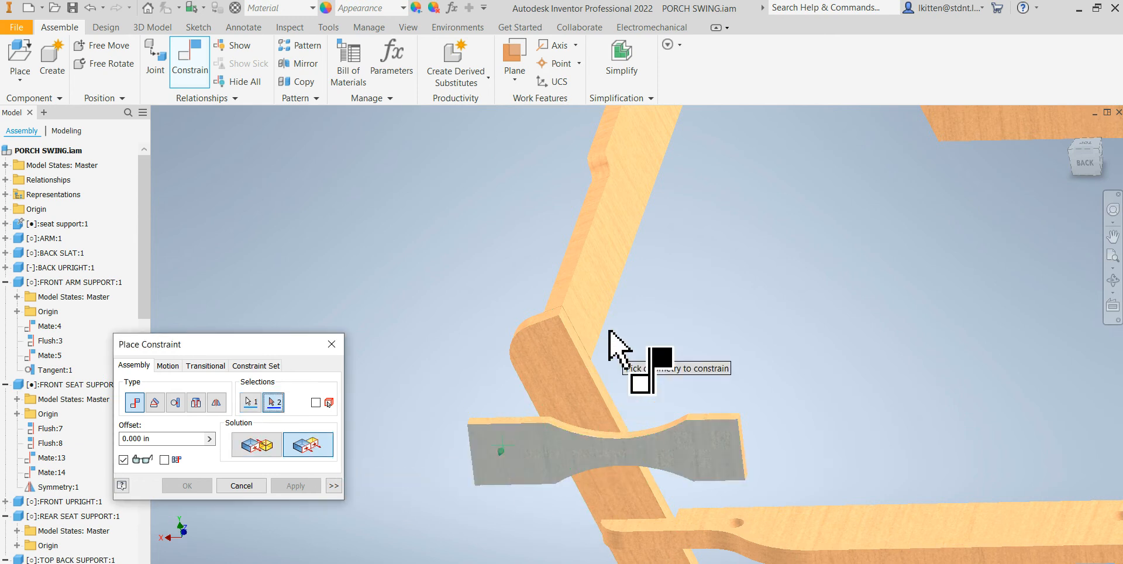
left_click(587, 282)
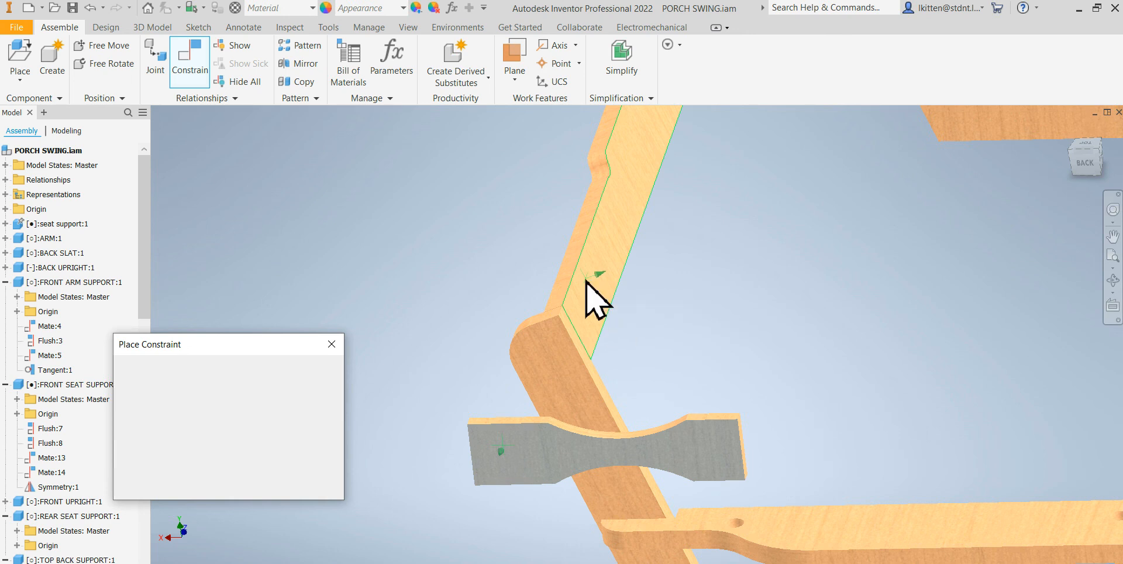
Apply the back slat's flush constraint with a .125 in offset and change the solution for the next constraint to Mate.
middle_click_drag(695, 401, 722, 398, "shift")
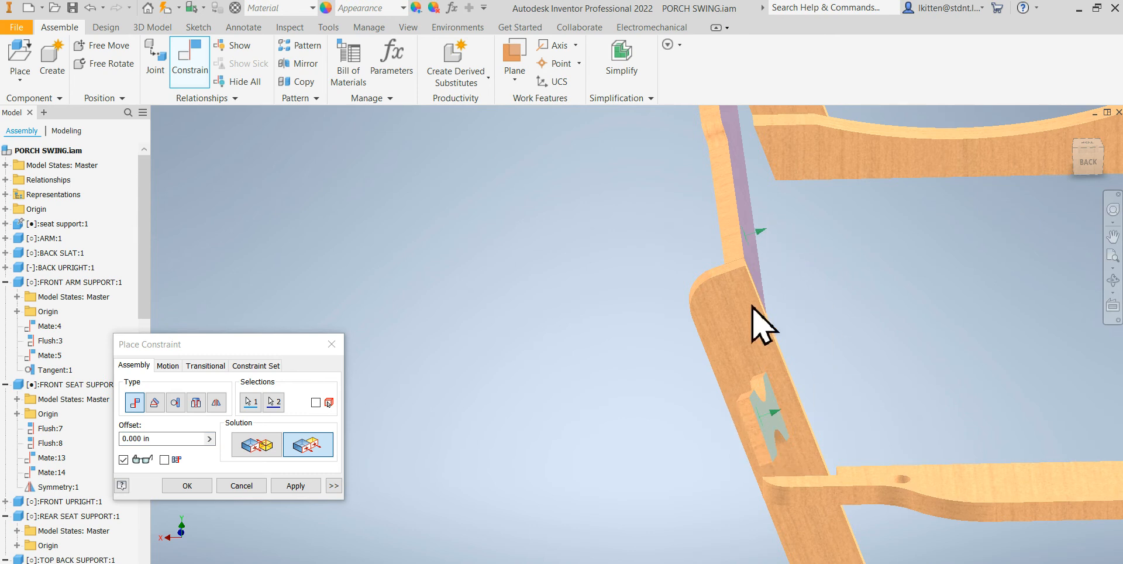
left_click(135, 438)
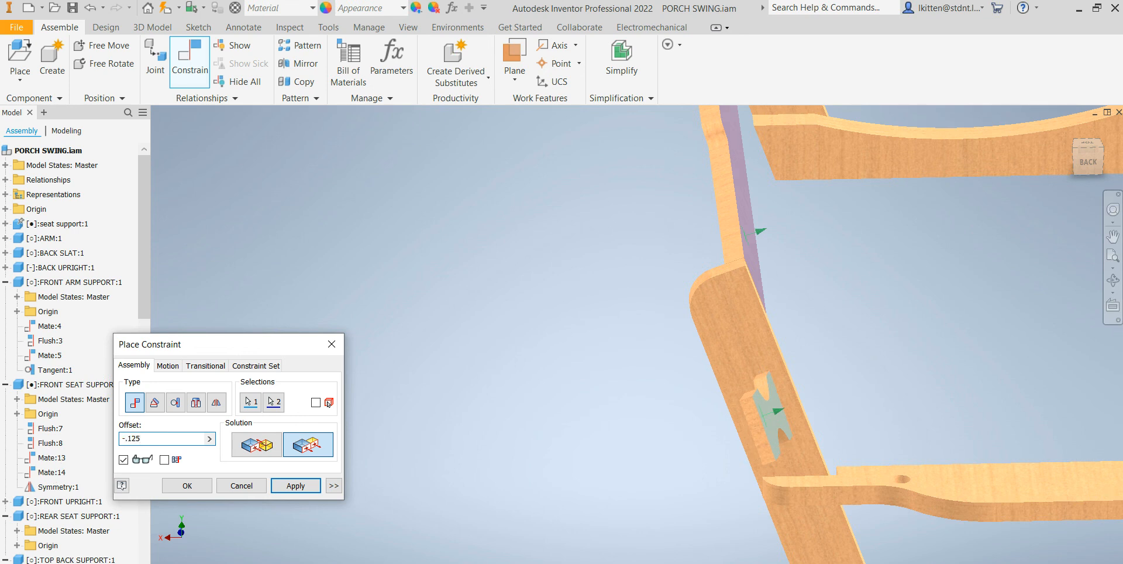
middle_click_drag(822, 388, 841, 366, "shift")
left_click(177, 439)
left_click_drag(178, 443, 48, 466)
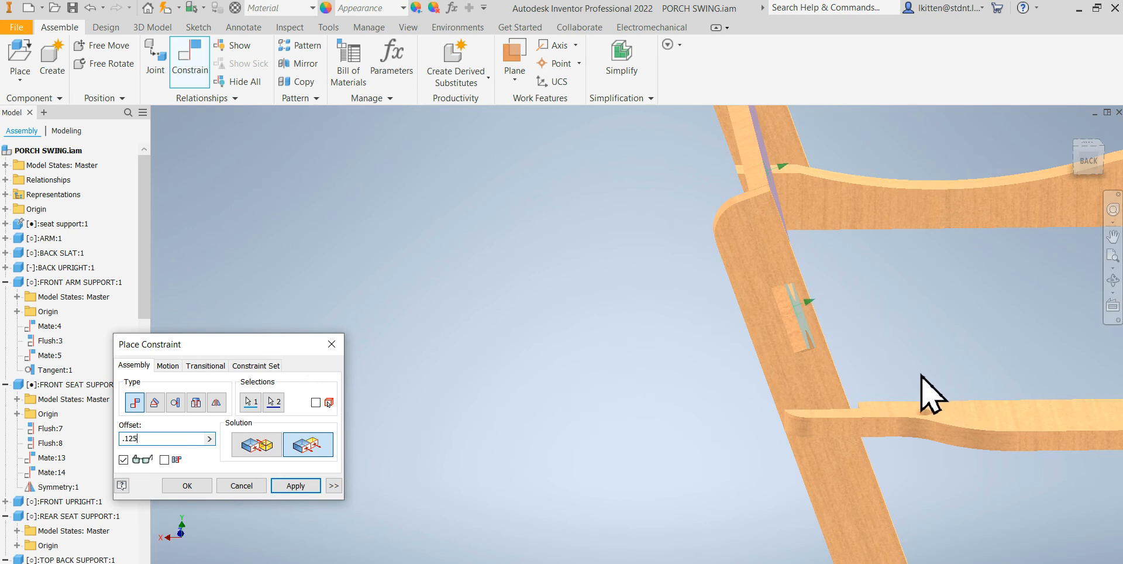
middle_click_drag(924, 352, 914, 354, "shift")
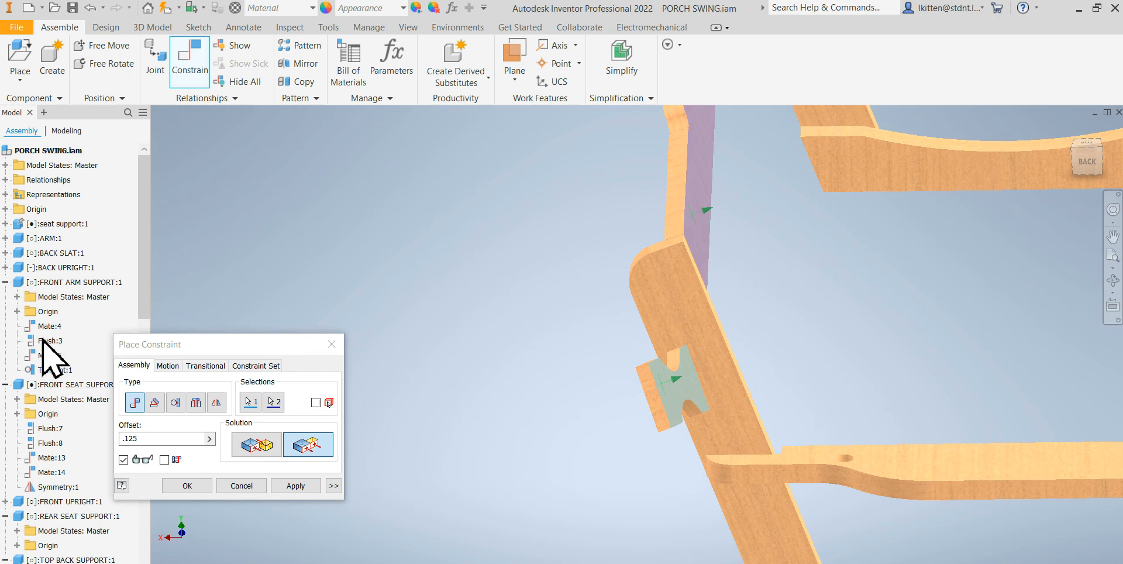
left_click(295, 486)
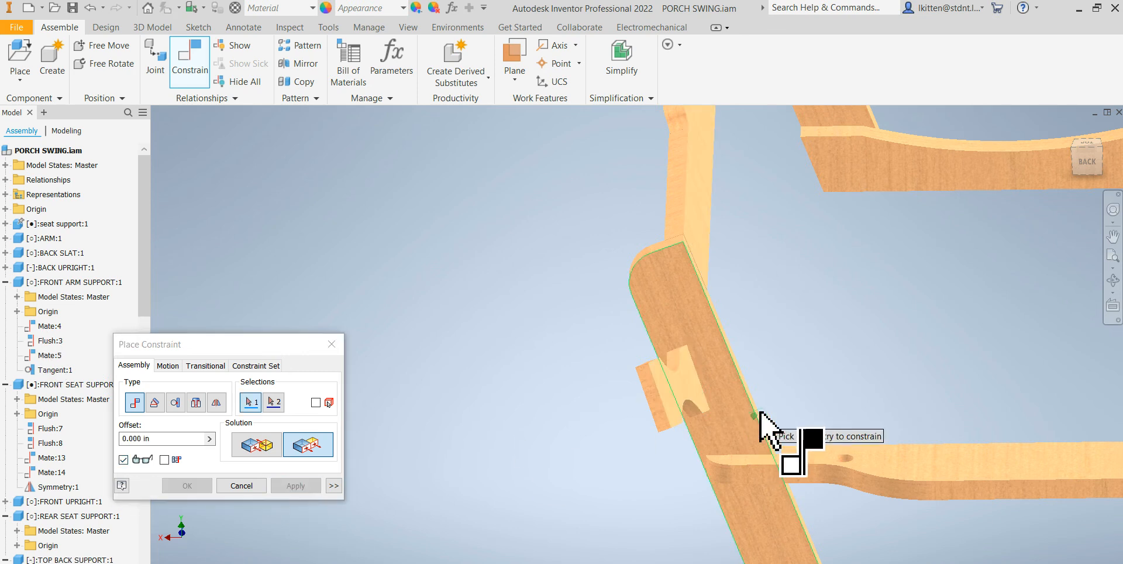
scroll(672, 409, "up", 3)
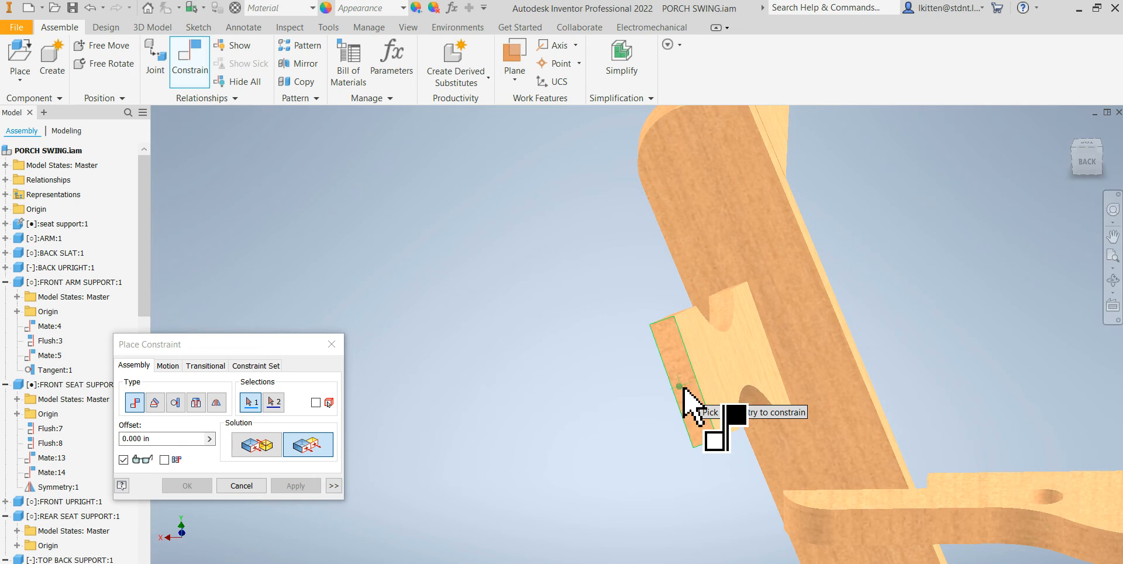
left_click(255, 450)
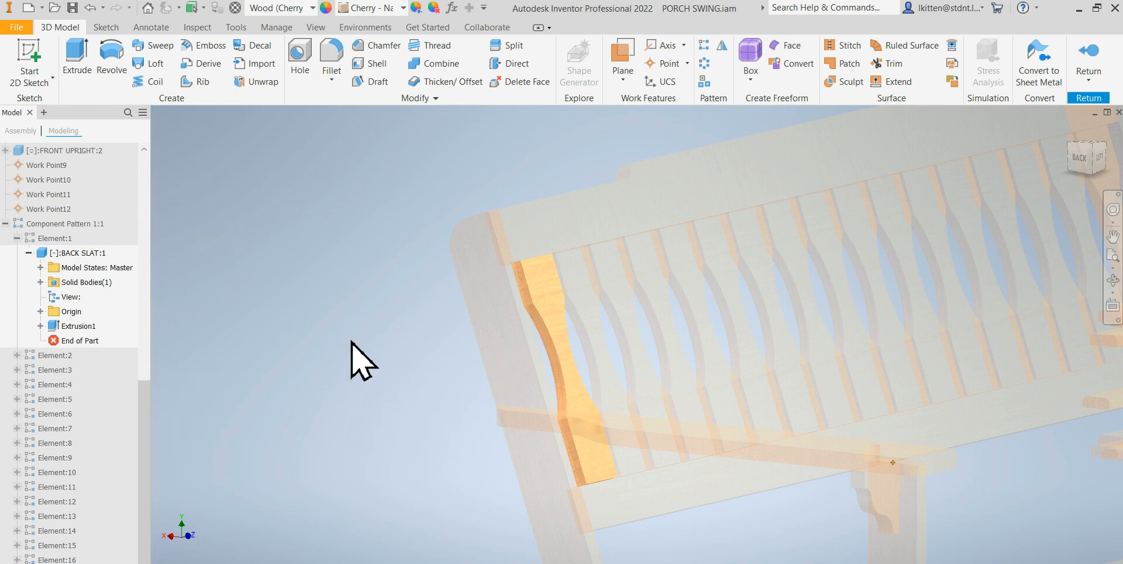
Open Sketch1 under Extrusion1 of the first patterned back slat for editing.
left_click(40, 326)
left_click(66, 341)
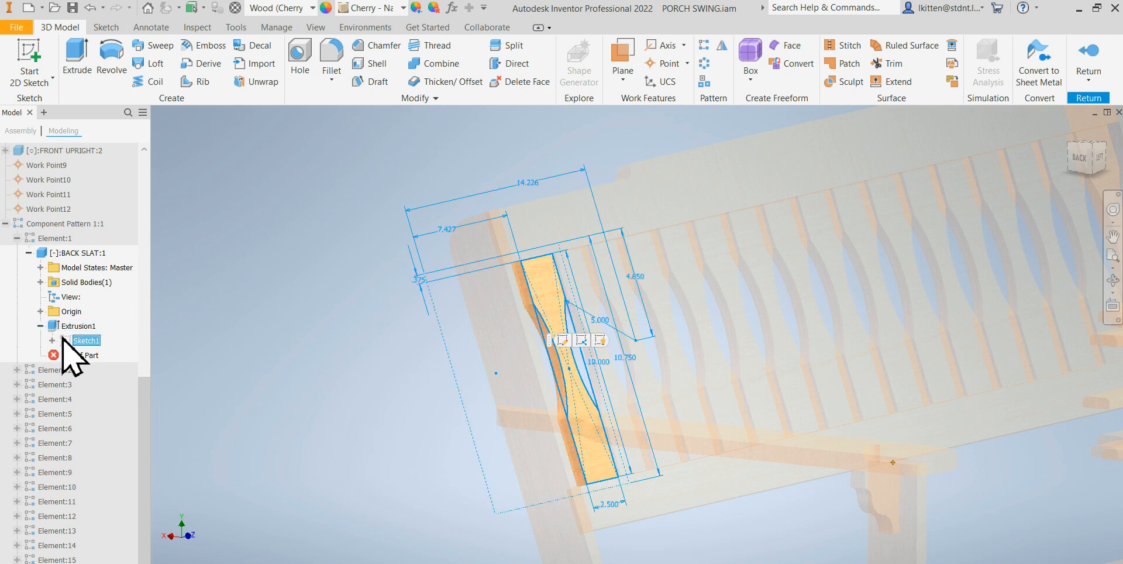
double_click(65, 340)
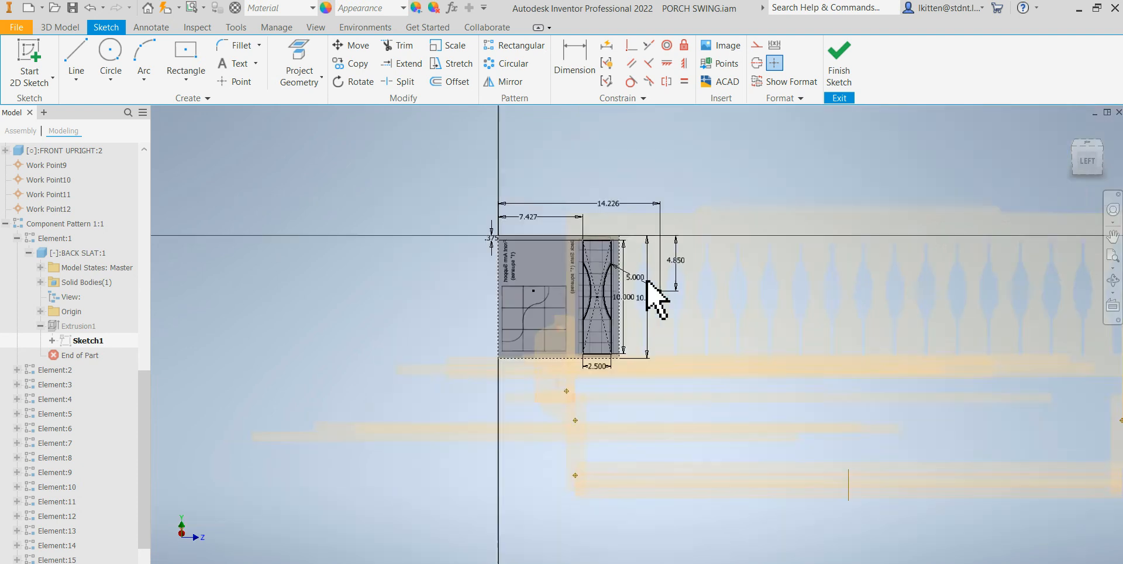
Sketch a closed four-line diamond in the back slat's upper section, its top tip about 0.5 in below the slat's top edge.
scroll(656, 293, "up", 2)
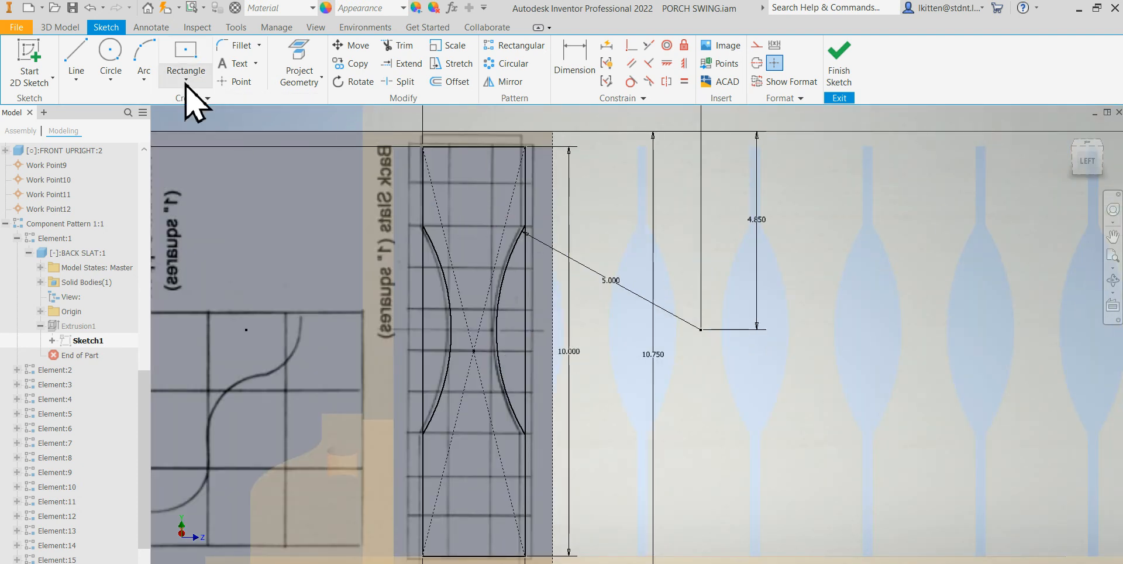
left_click(81, 58)
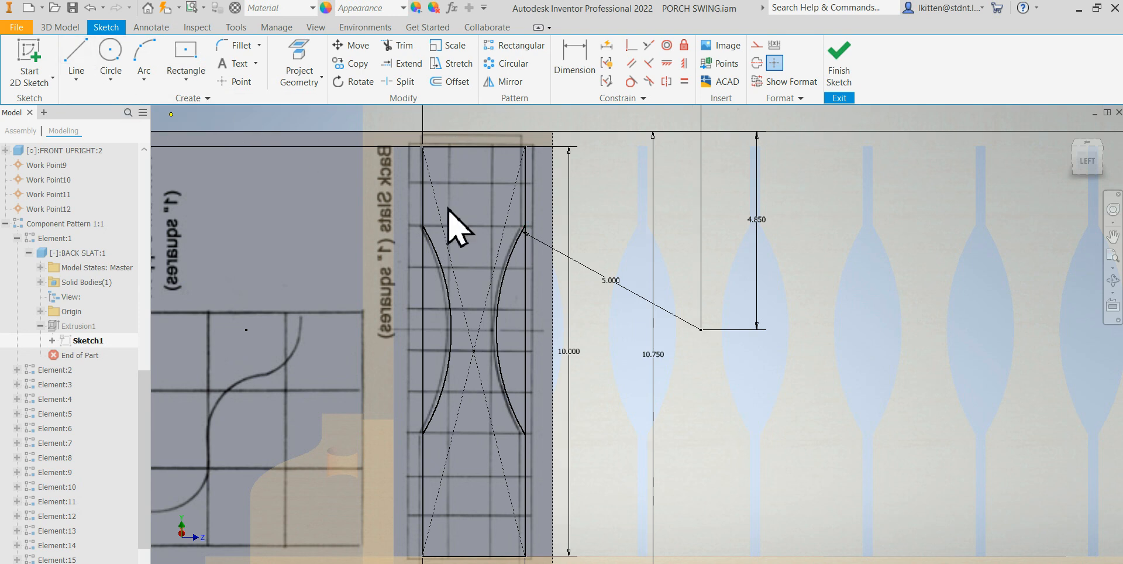
left_click(473, 169)
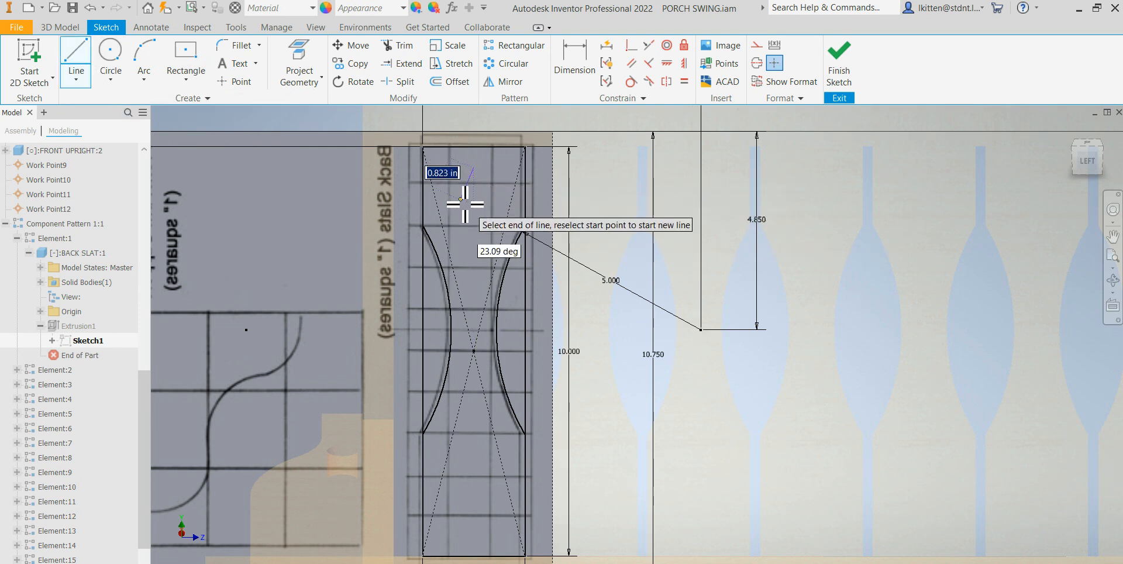
left_click(474, 236)
left_click(491, 202)
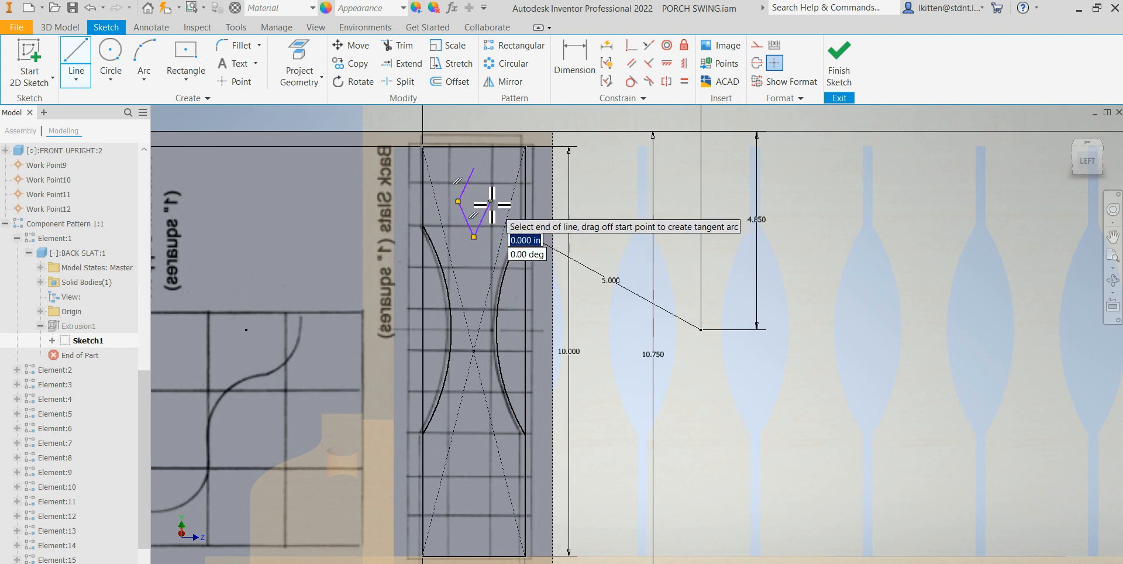
left_click(474, 170)
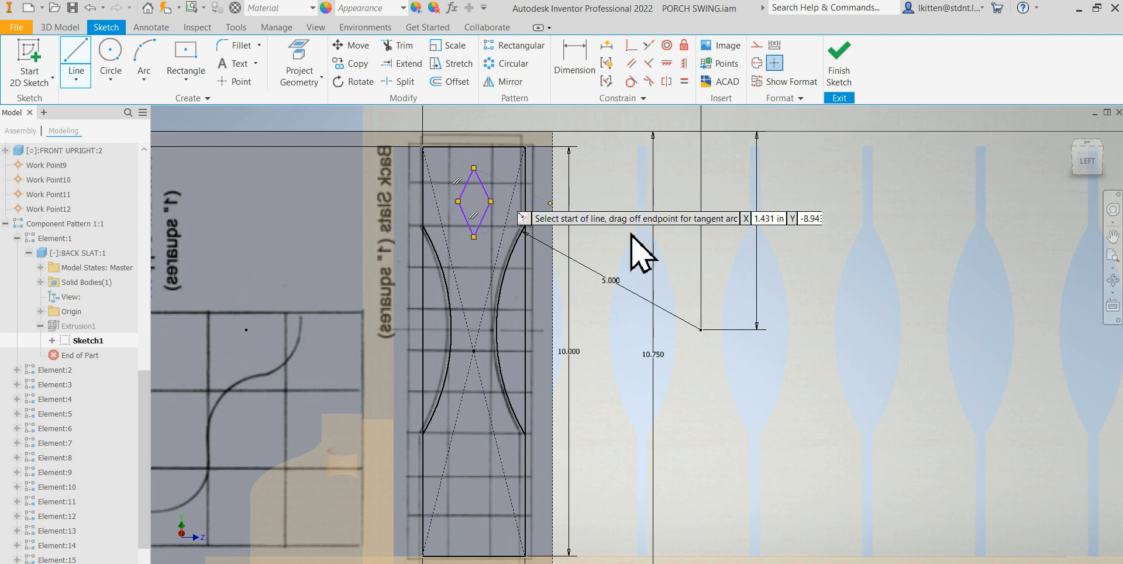
key("Escape")
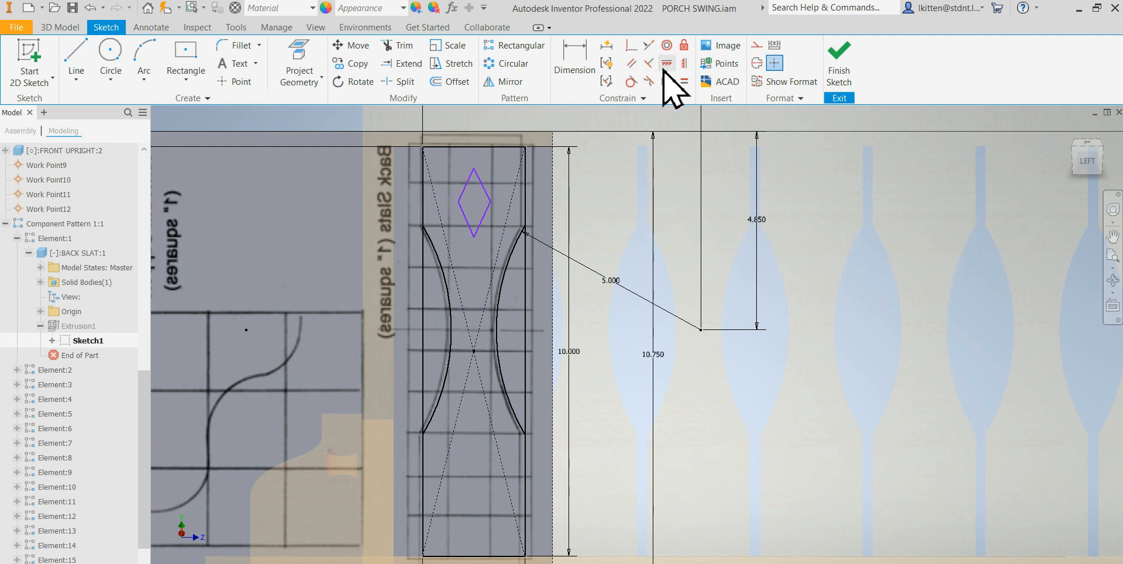
Apply equal constraints between the diamond's sides so that all four lines have the same length.
left_click(683, 82)
left_click(483, 191)
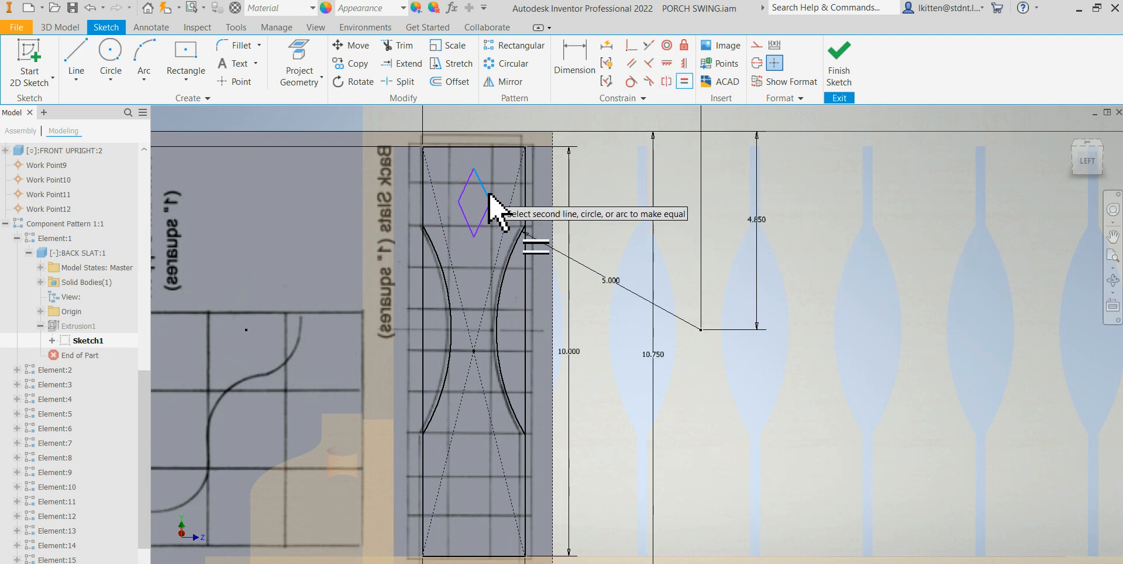
left_click(485, 216)
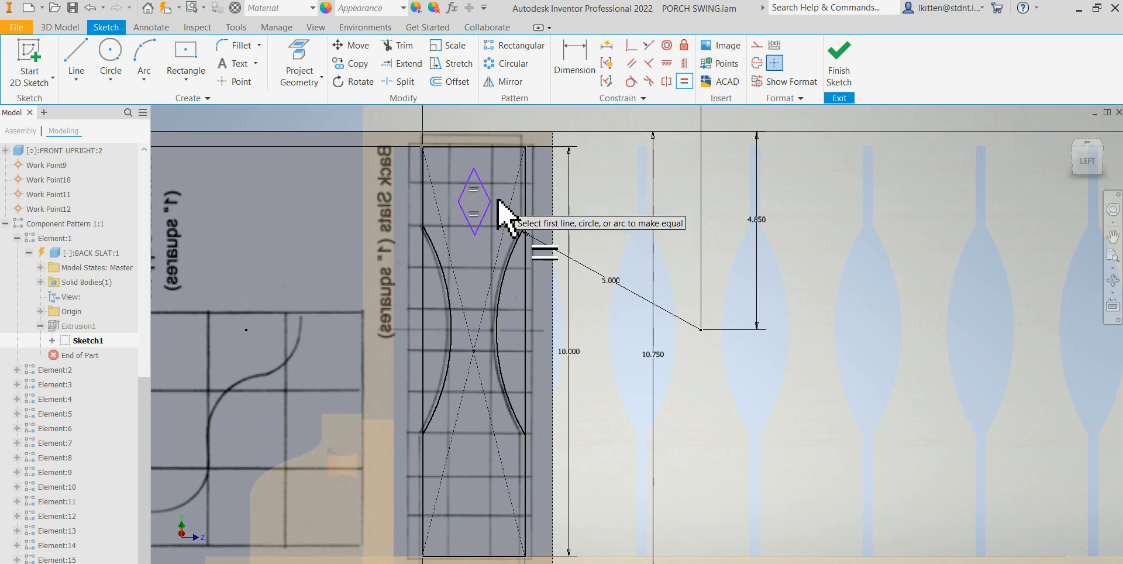
left_click(465, 215)
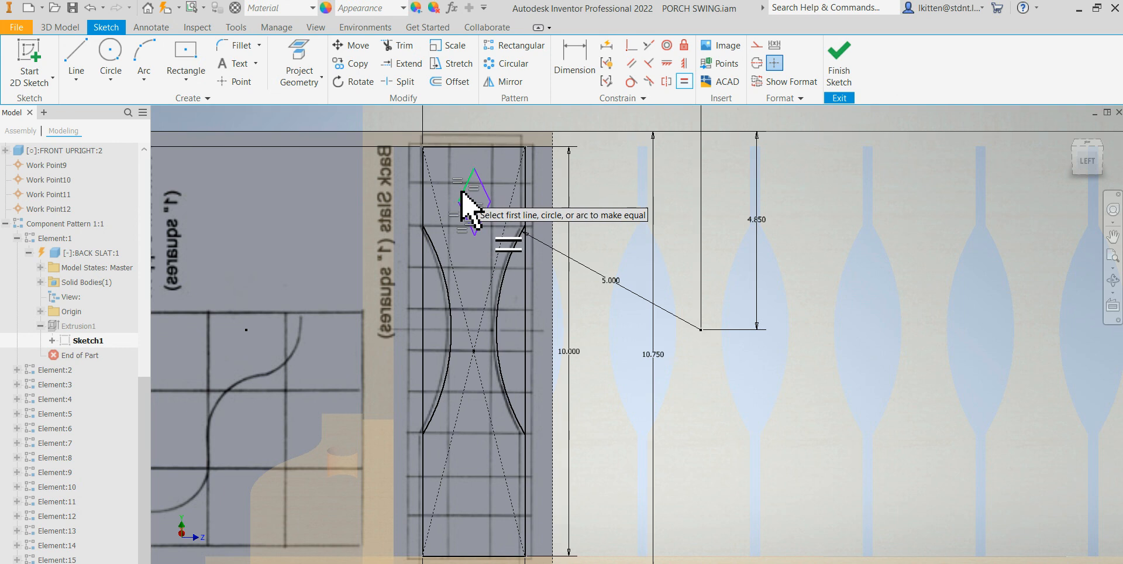
left_click(467, 189)
left_click(485, 196)
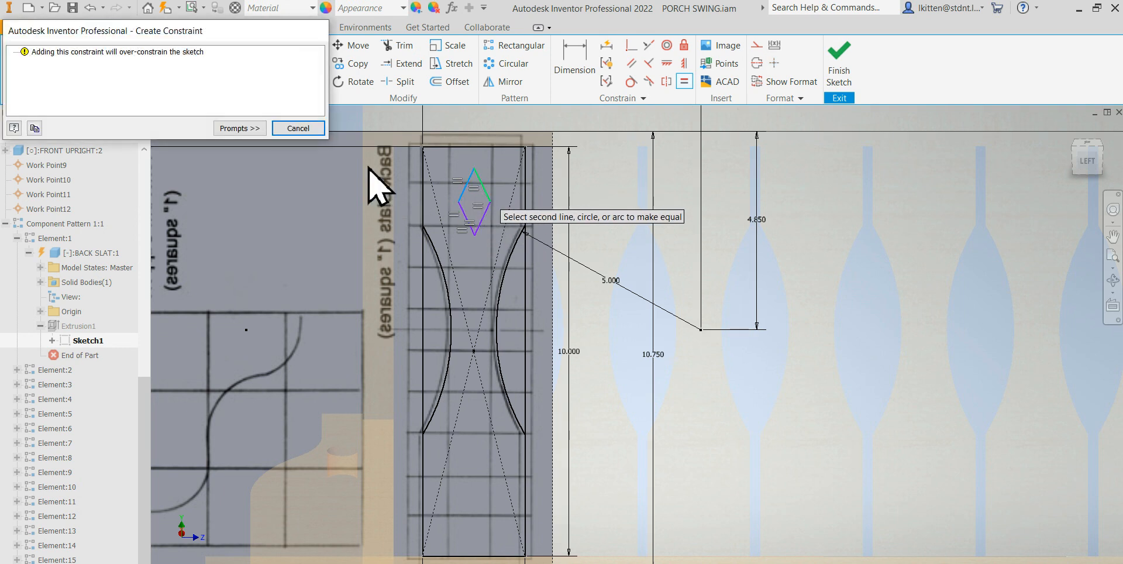
left_click(315, 128)
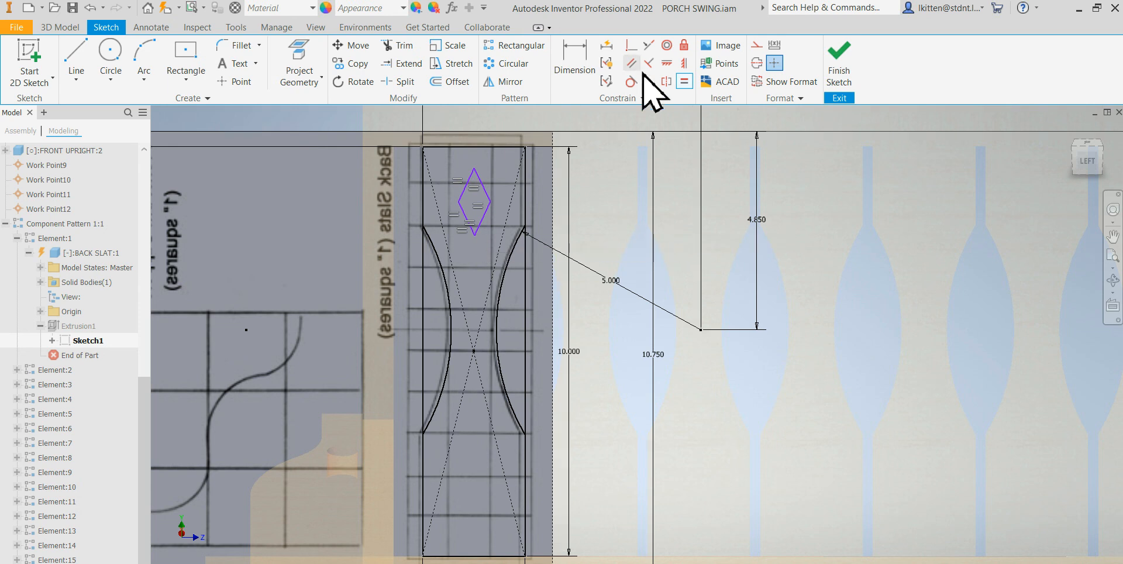
Dimension the angle between the diamond's two lower sides and set it to 50 degrees.
left_click(568, 85)
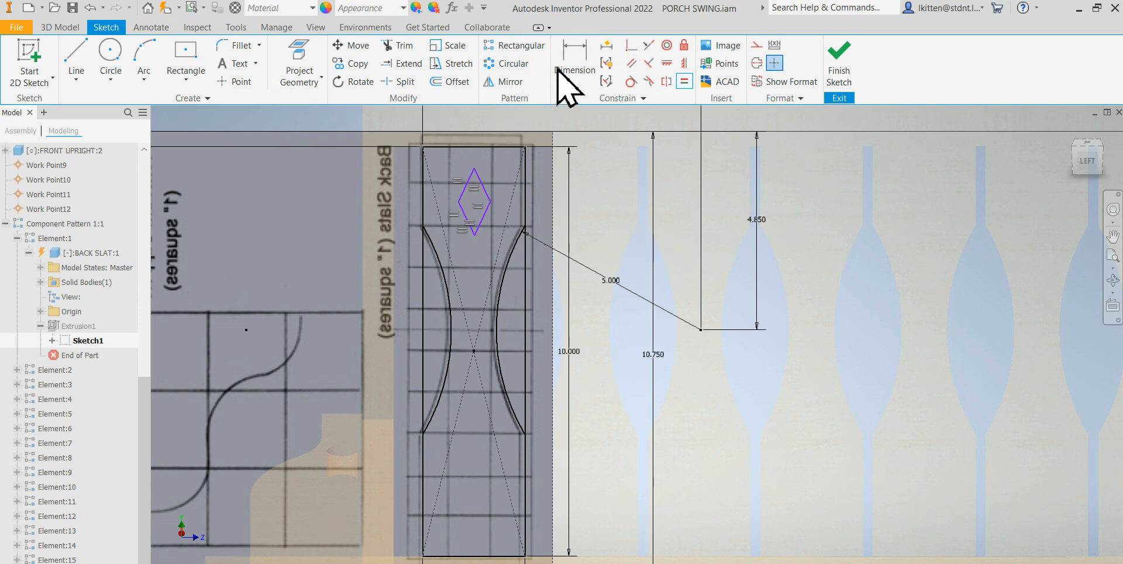
left_click(485, 212)
left_click(469, 215)
left_click(474, 206)
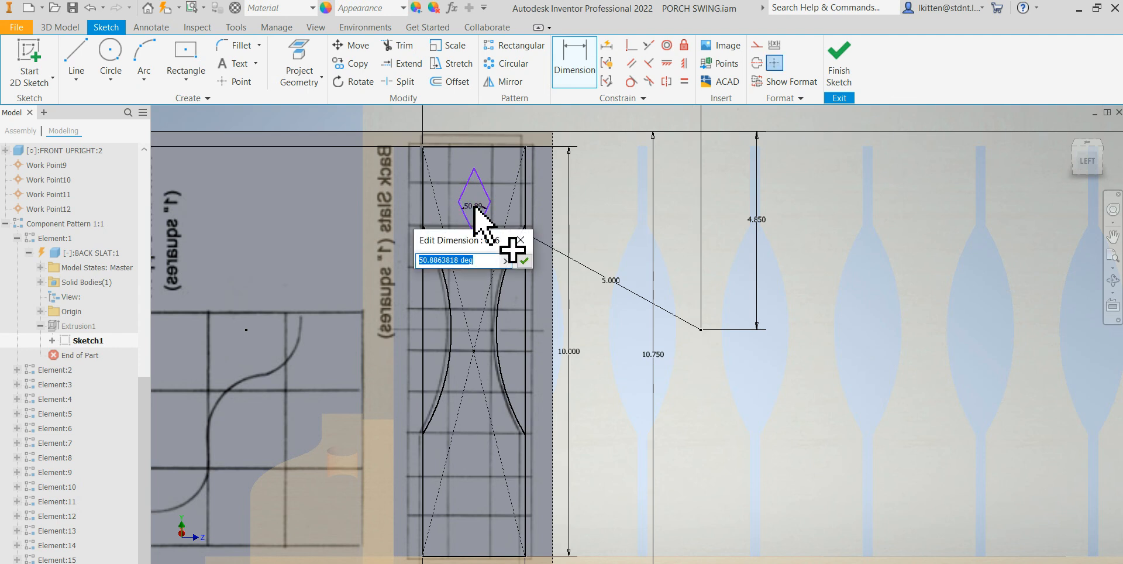
type("50")
key("Return")
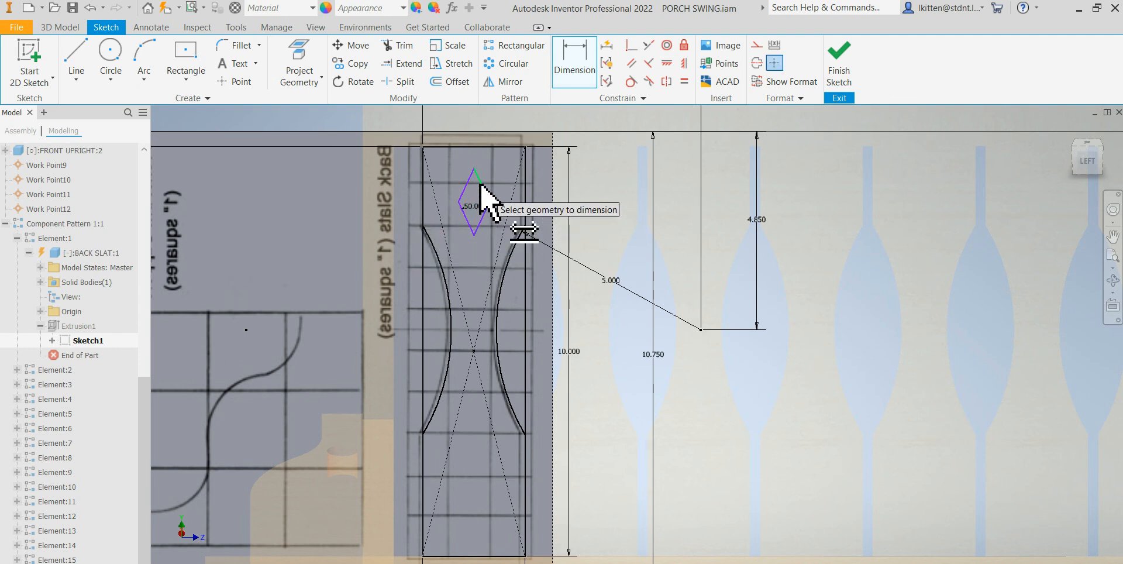
left_click(480, 185)
left_click(466, 190)
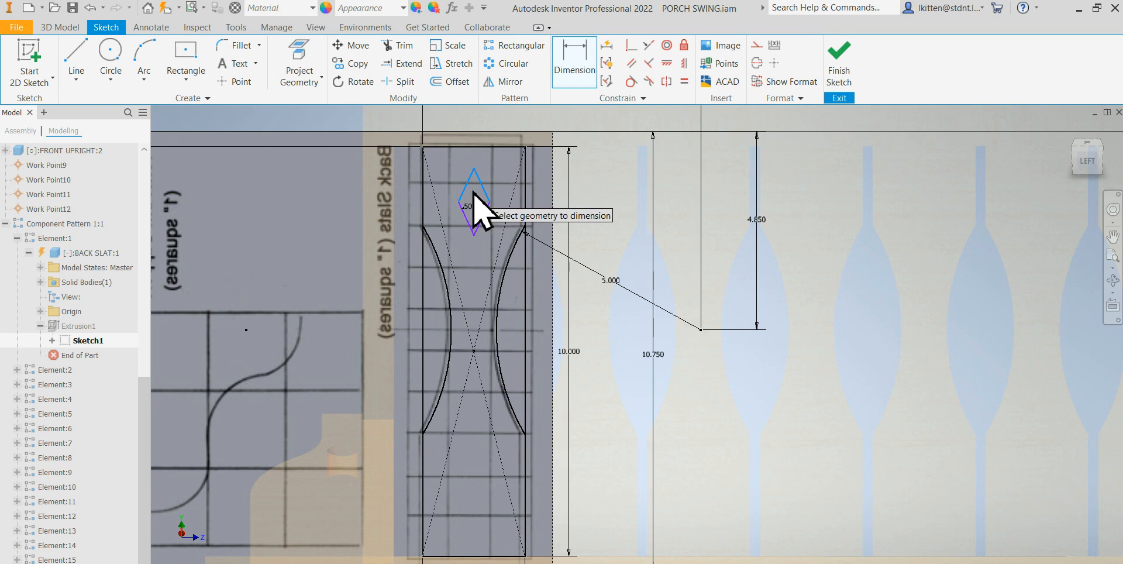
left_click(473, 193)
left_click(246, 128)
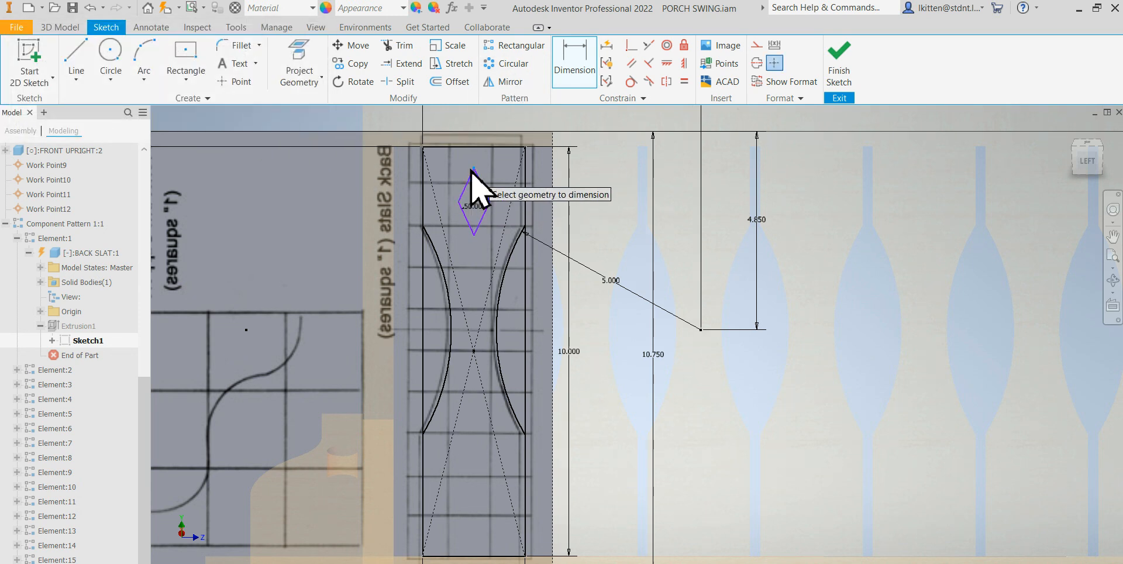
Dimension the diamond's upper tip .750 in below the back slat's top edge.
left_click(433, 148)
left_click(343, 164)
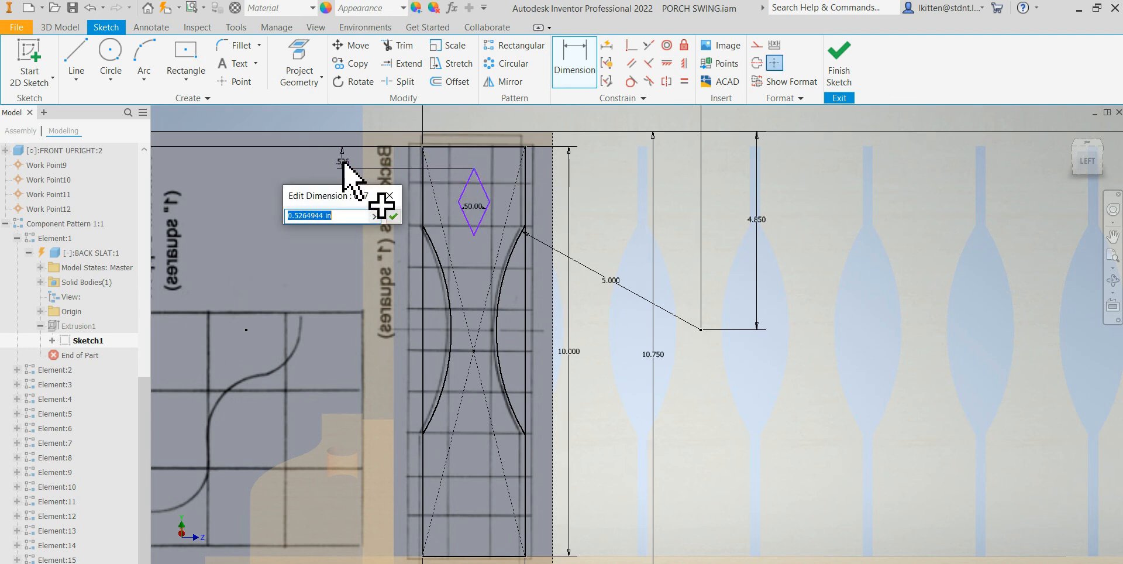
key("Return")
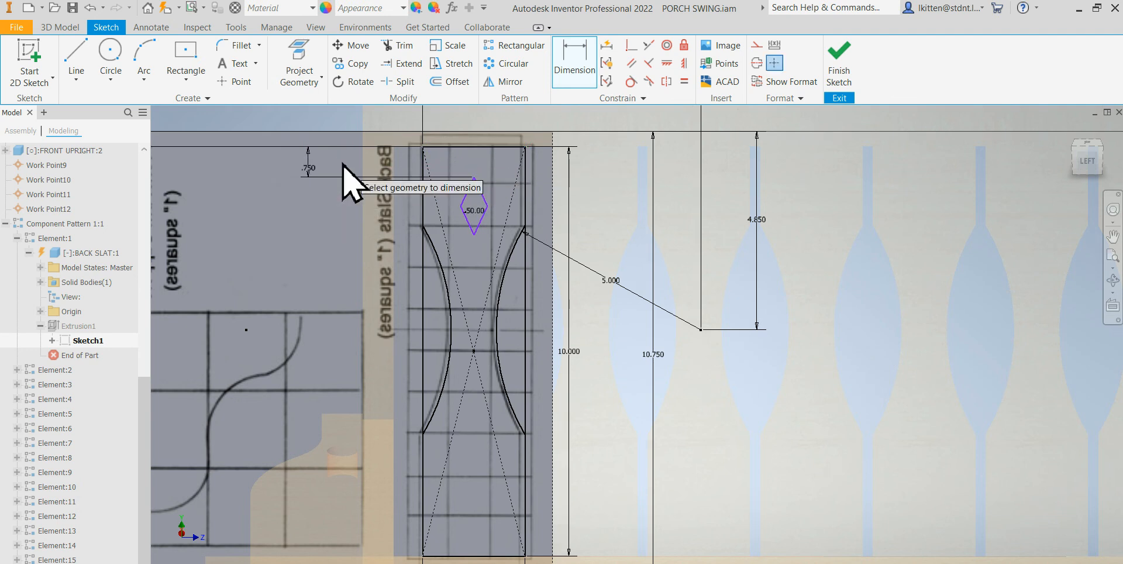
Dimension the diamond's height between its lower and upper tips and set it to 1.500 in.
left_click(474, 234)
left_click(473, 177)
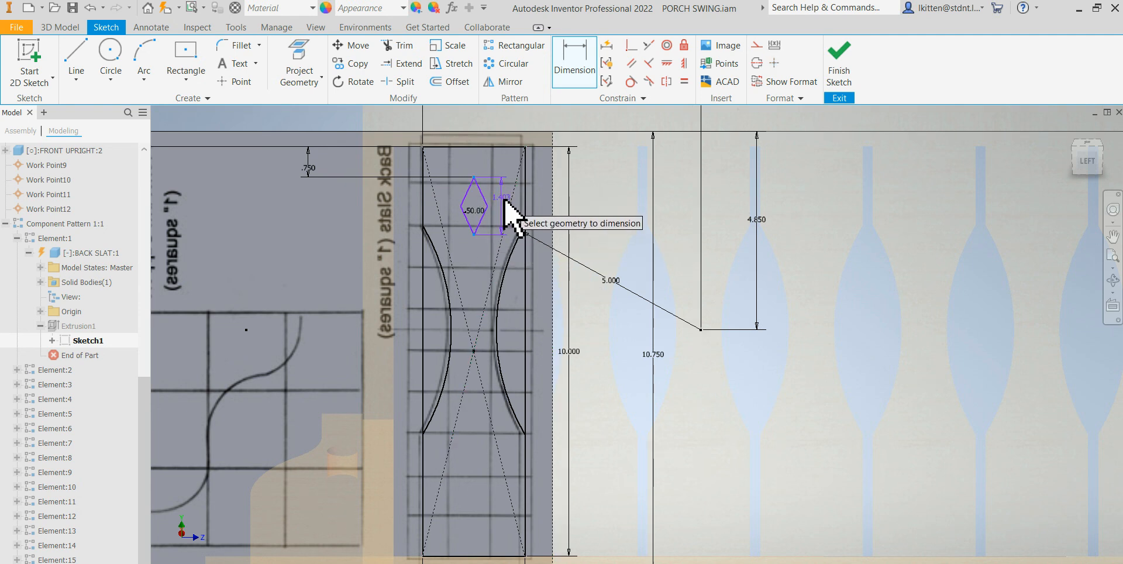
left_click(503, 201)
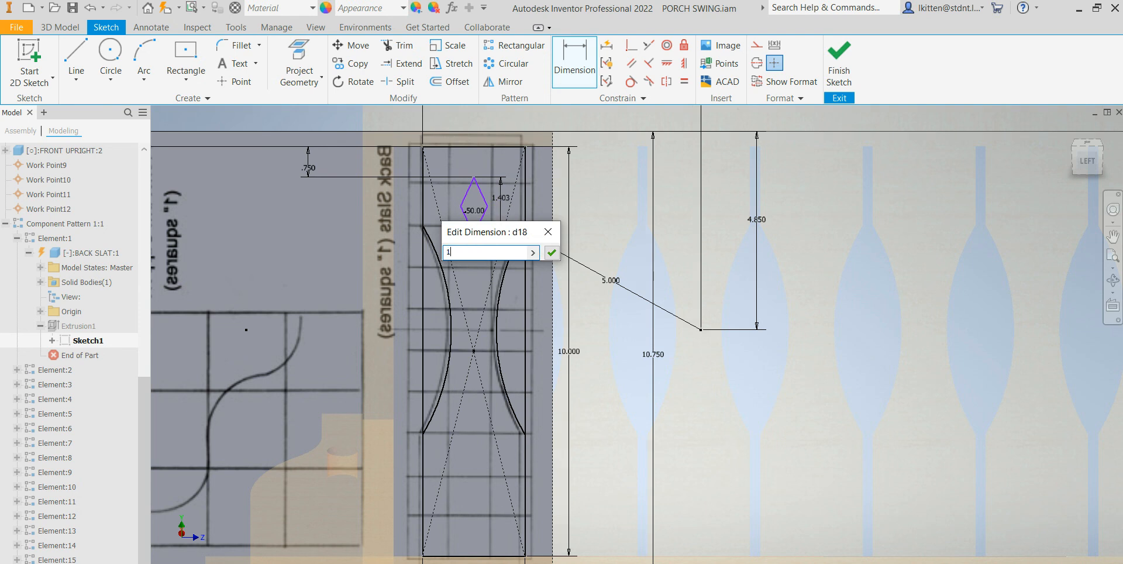
key("Return")
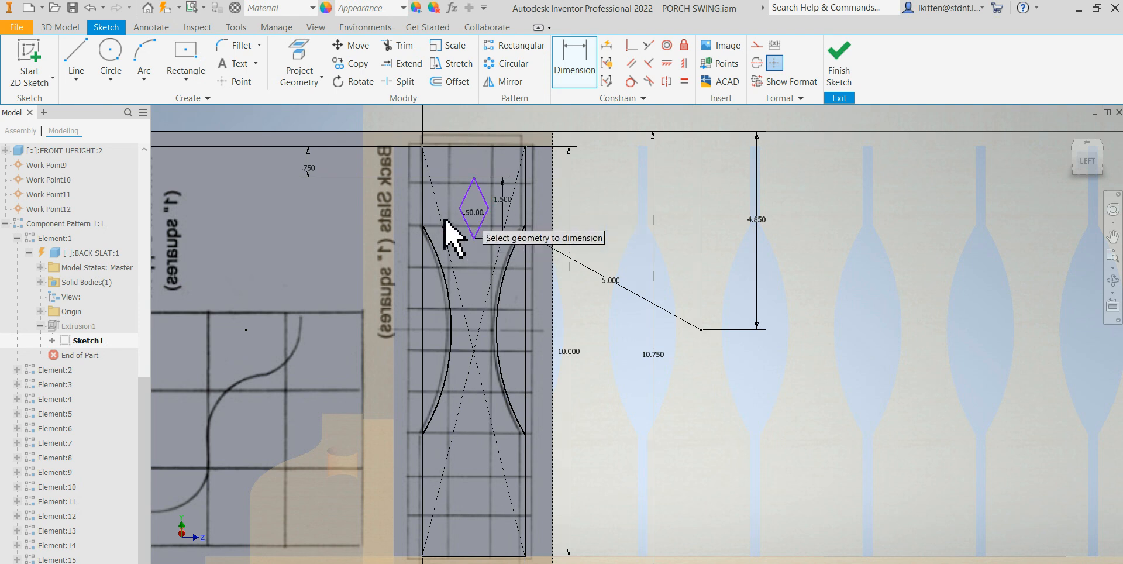
Try to align the diamond's upper tip with the midpoint of the back slat's top edge using vertical and horizontal constraints.
left_click(685, 63)
left_click(474, 178)
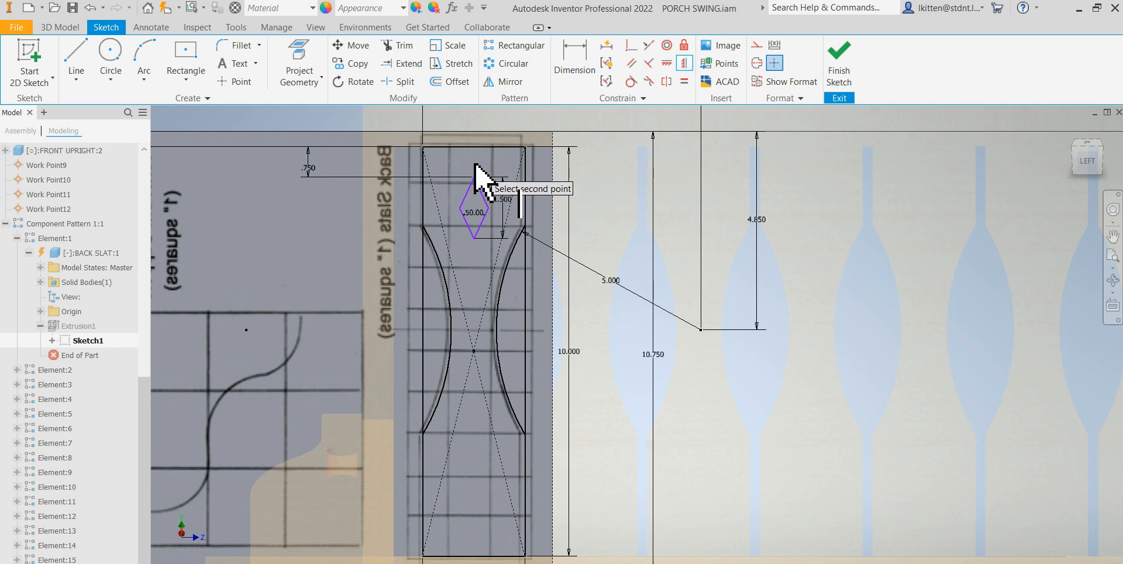
left_click(456, 175)
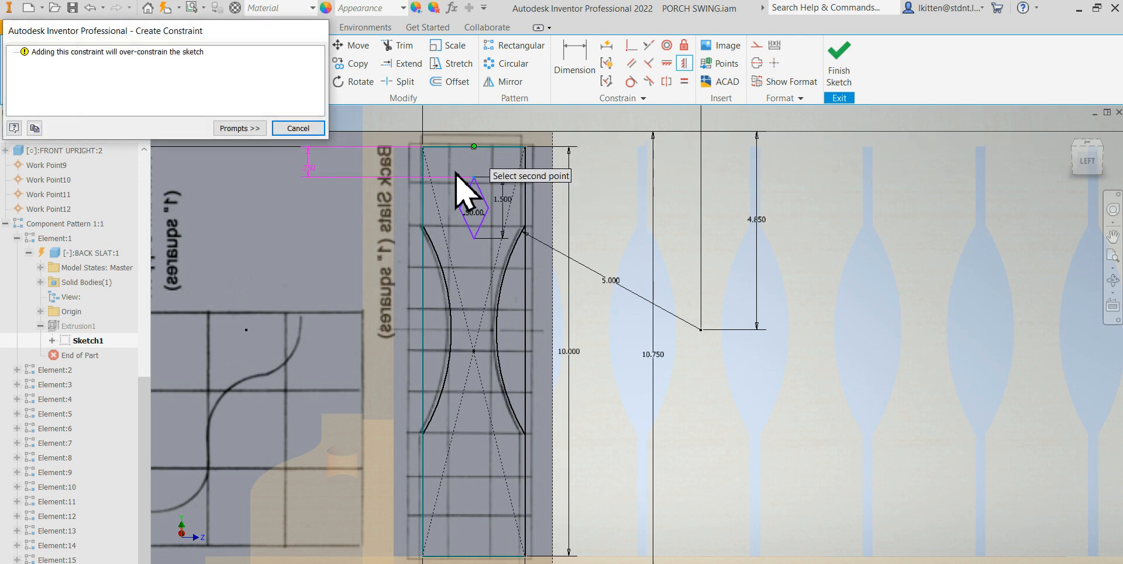
left_click(298, 128)
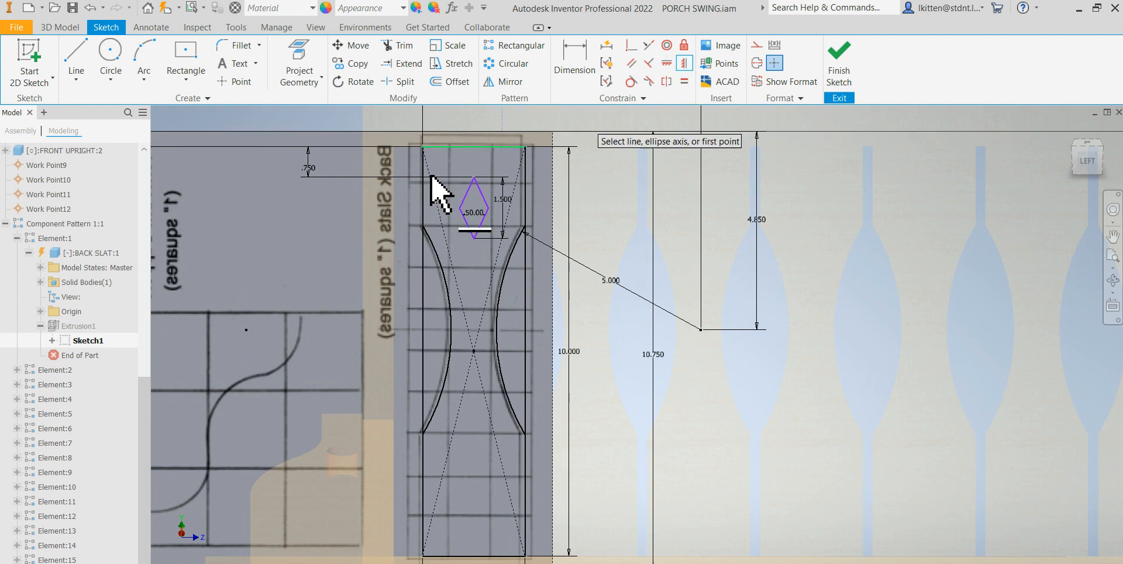
left_click(473, 178)
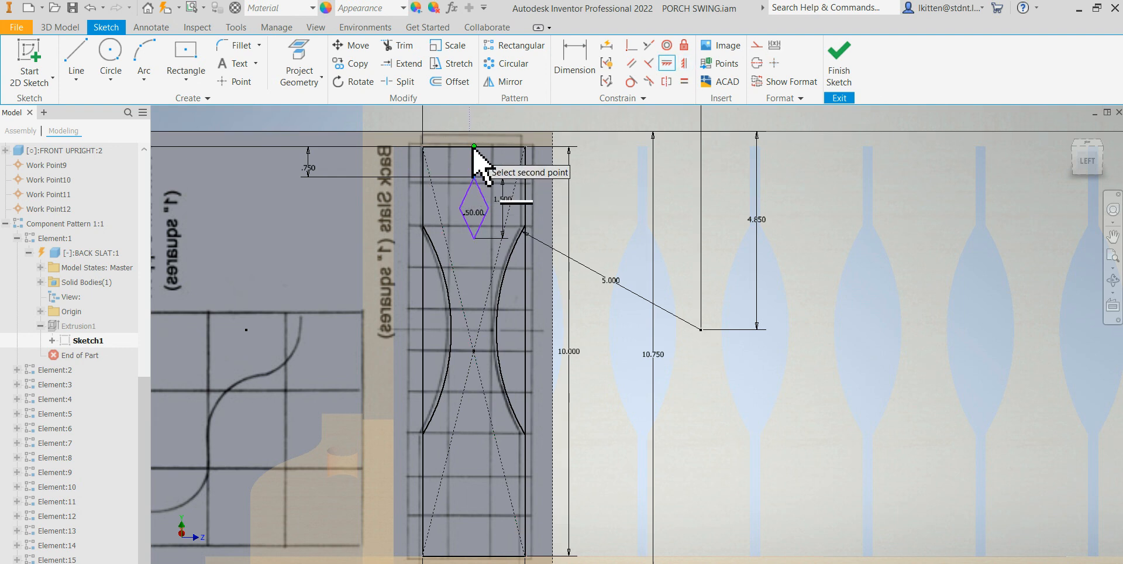
left_click(473, 146)
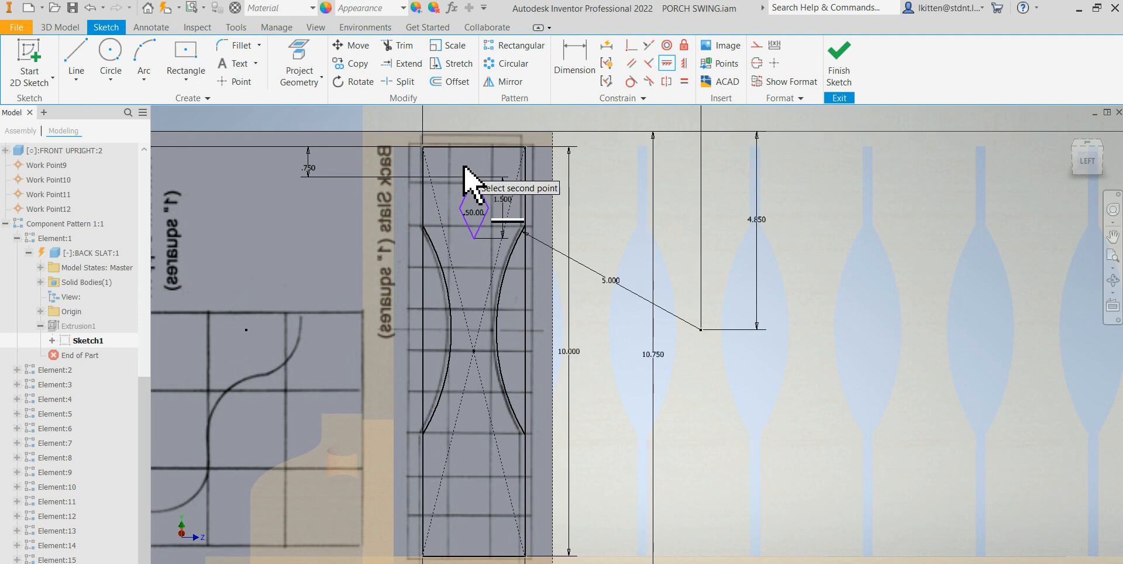
left_click(474, 180)
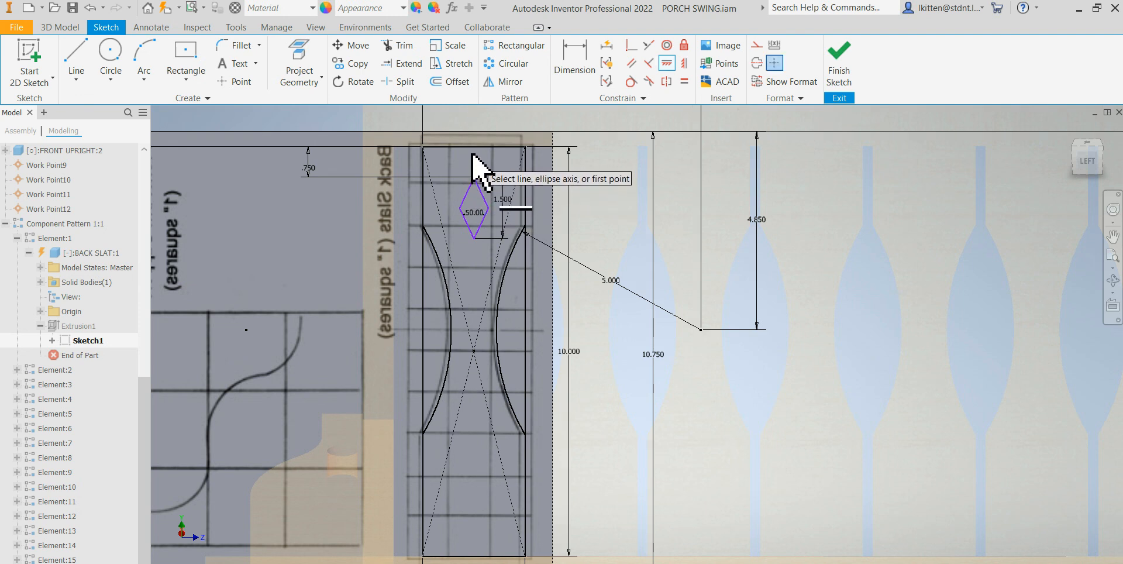
left_click(474, 147)
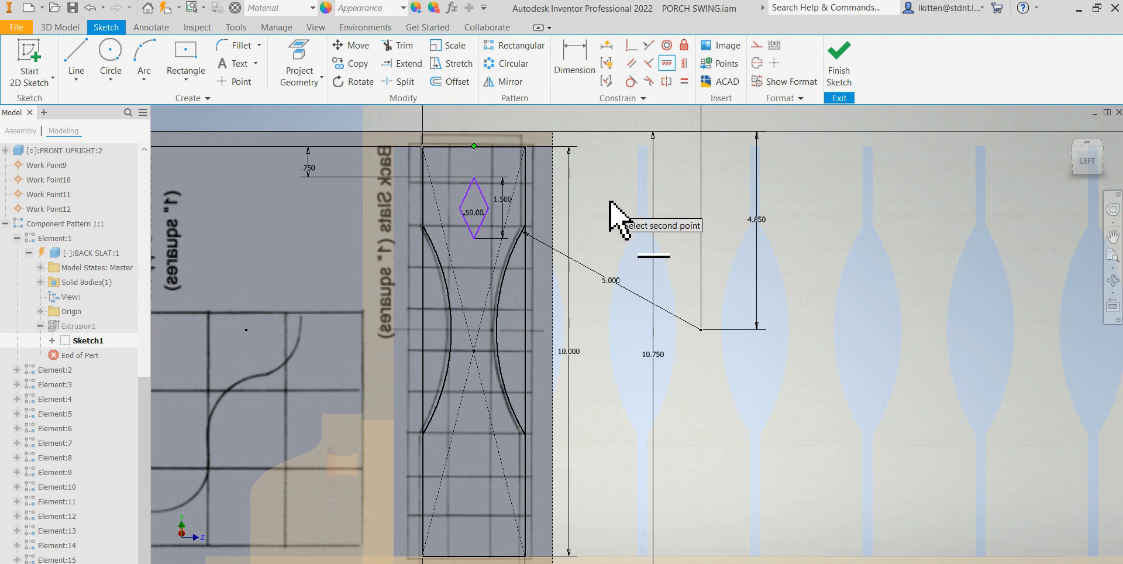
Dimension the horizontal distance from the slat's left edge to the diamond's upper tip, accepting the measured value.
left_click(573, 74)
left_click(474, 181)
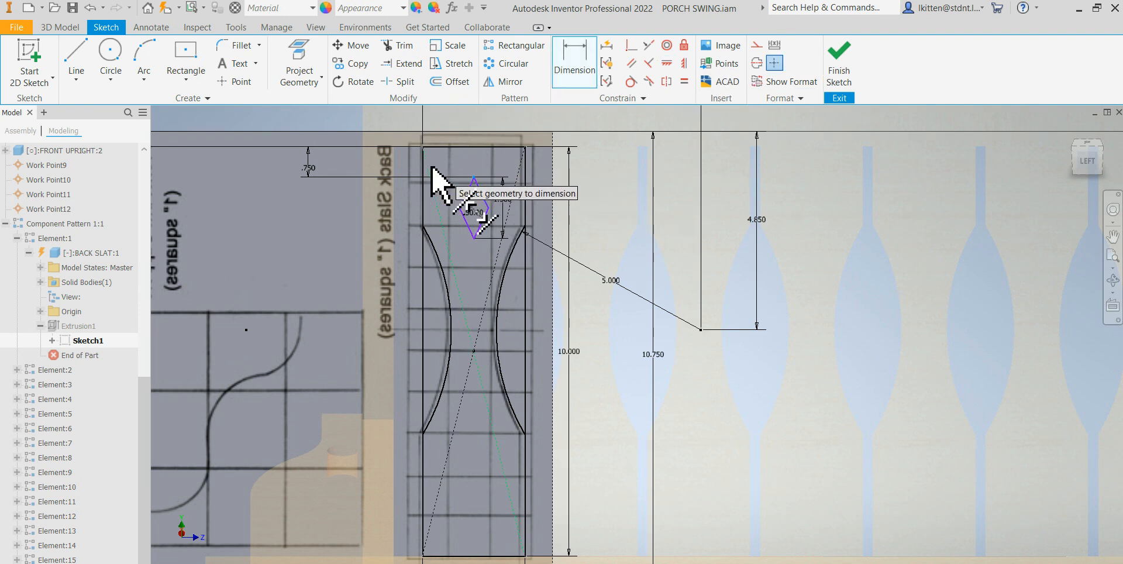
left_click(423, 175)
left_click(449, 162)
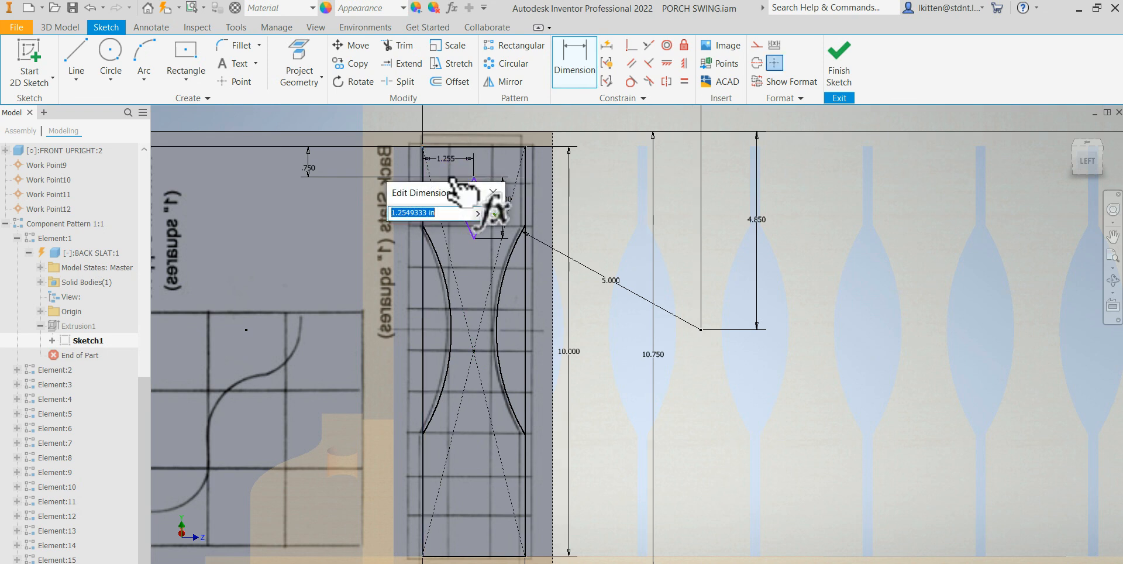
left_click(491, 214)
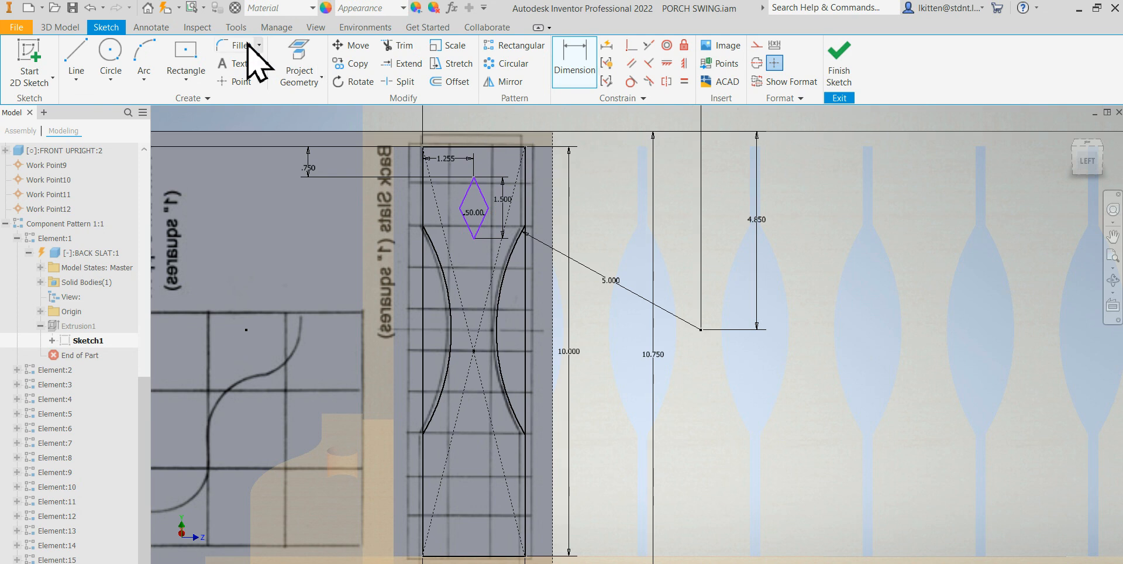
Try the horizontal constraint between the diamond's upper tip and the top edge's midpoint again, and remove the tip's horizontal dimension.
left_click(682, 63)
left_click(474, 177)
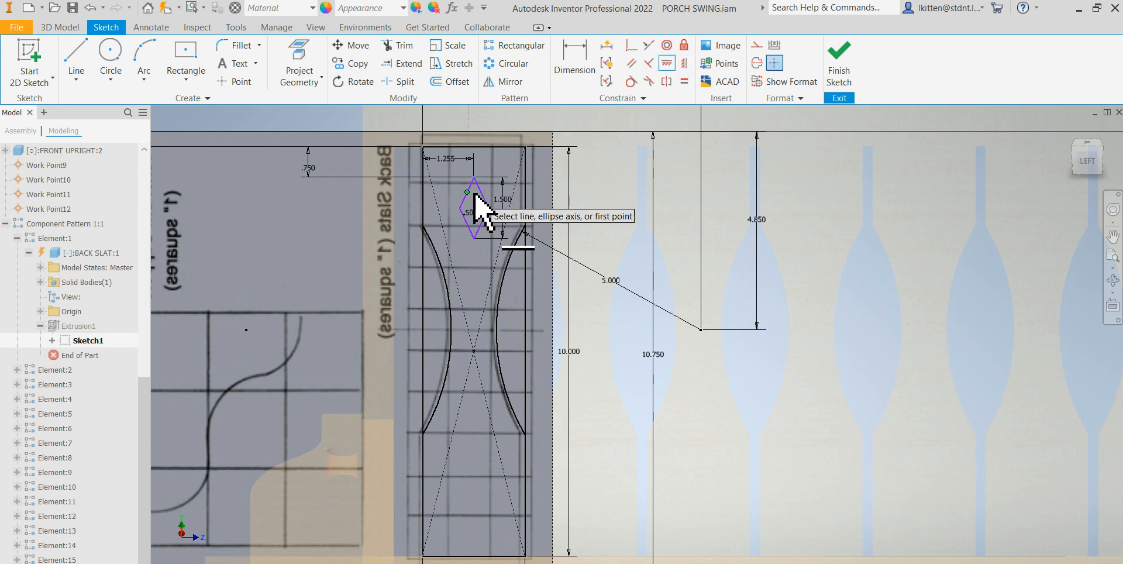
left_click(474, 178)
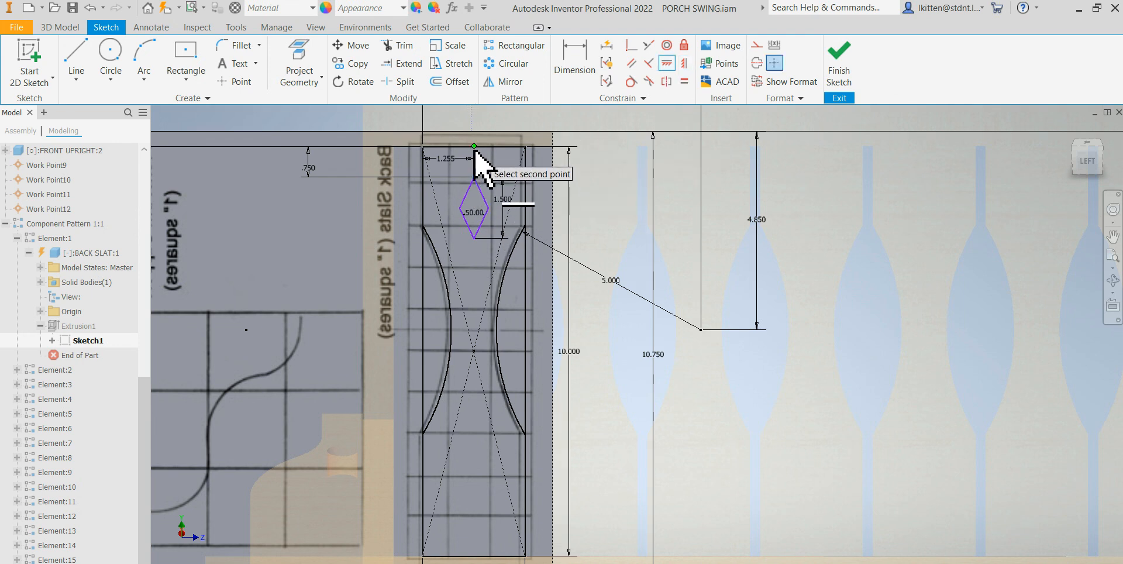
left_click(475, 147)
left_click(322, 130)
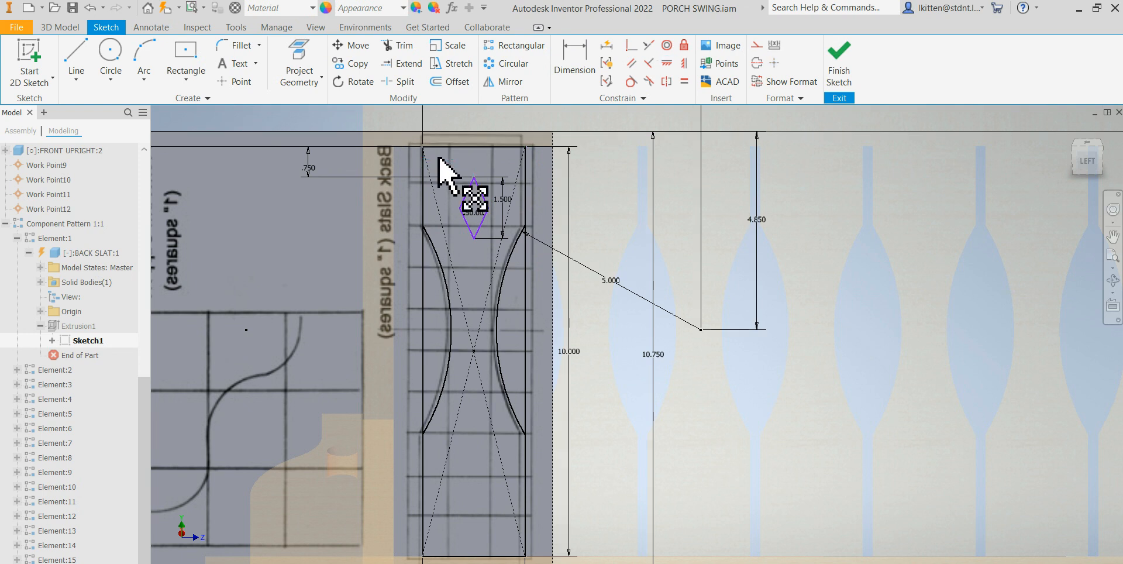
key("Escape")
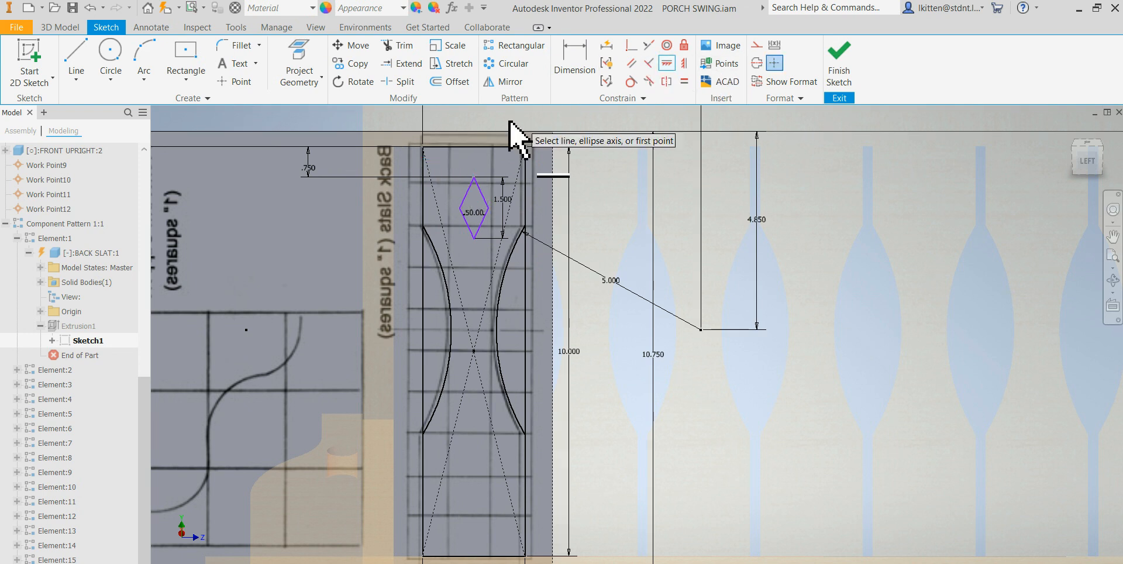
left_click(474, 178)
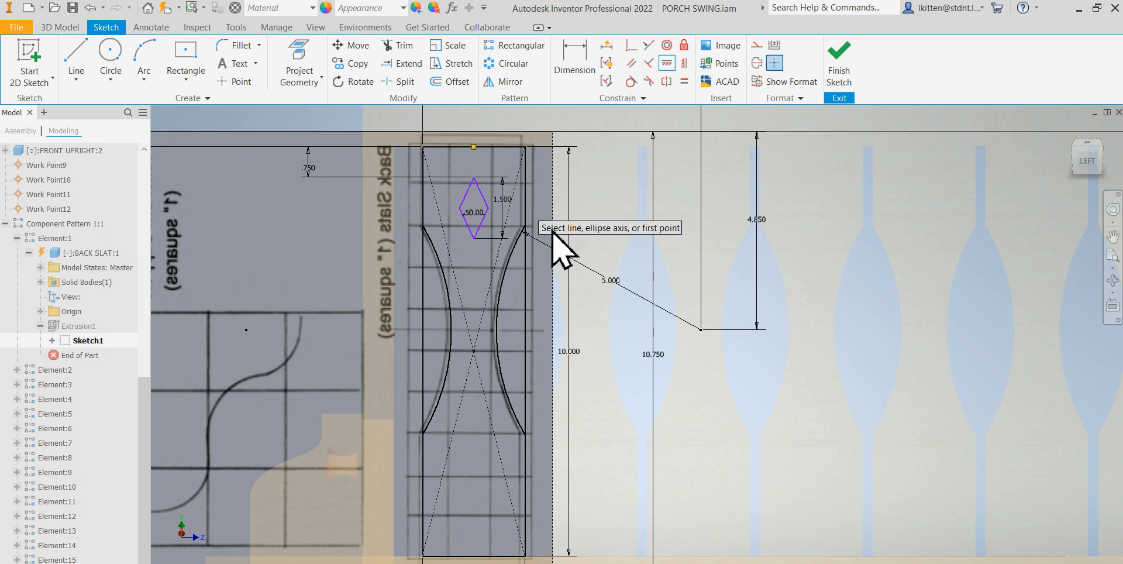
Display the degrees of freedom of the diamond's lower-left side to inspect its free movement, then hide them again.
mouse_move(483, 200)
left_mouse_down()
mouse_move(456, 186)
mouse_move(447, 234)
mouse_move(466, 202)
left_mouse_up()
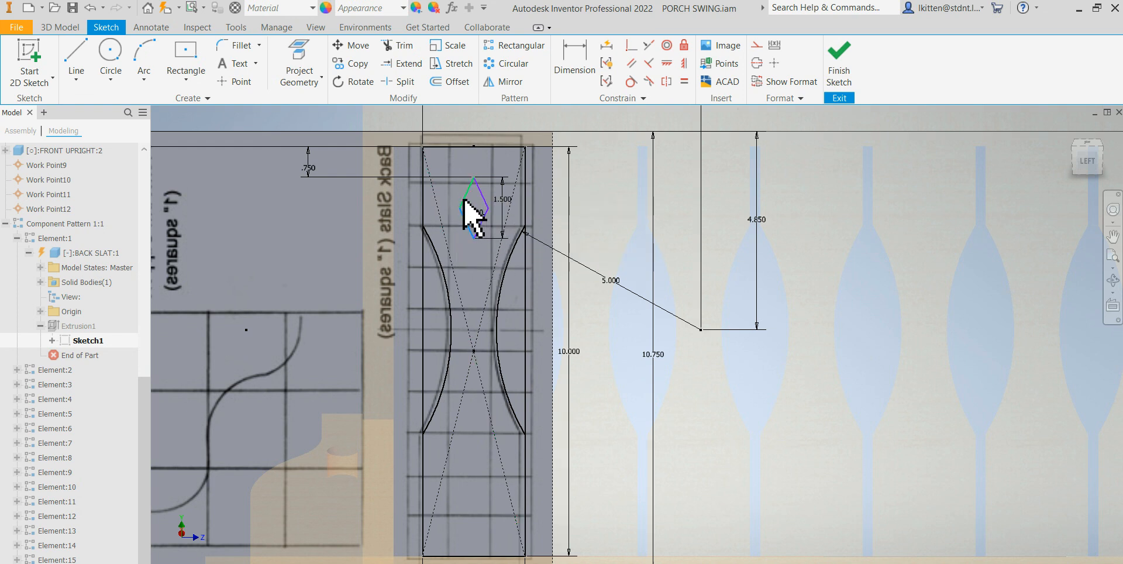
right_click(590, 204)
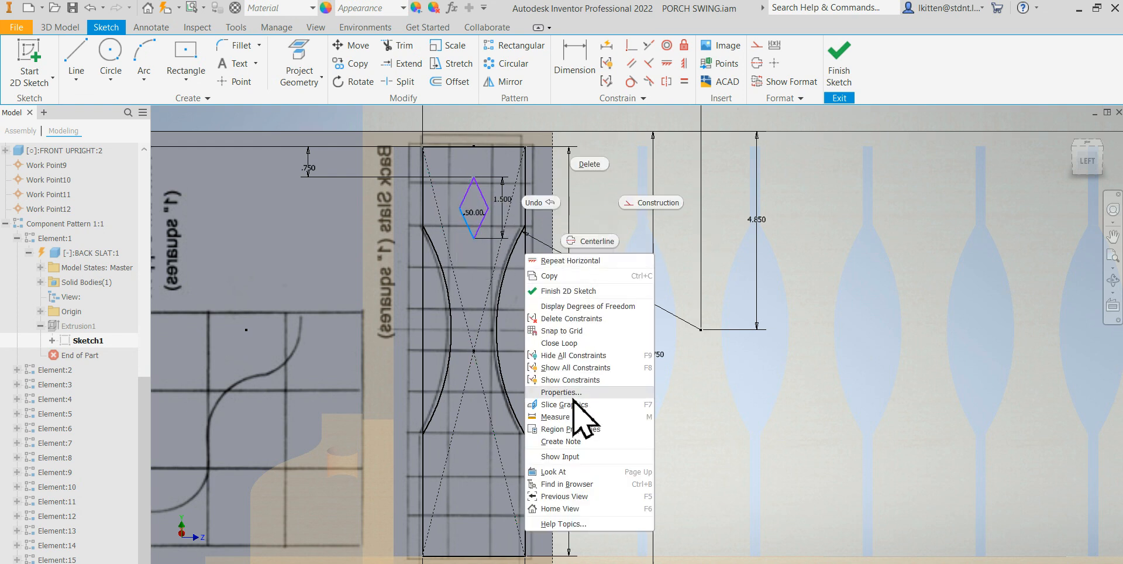
left_click(596, 307)
scroll(473, 246, "up", 5)
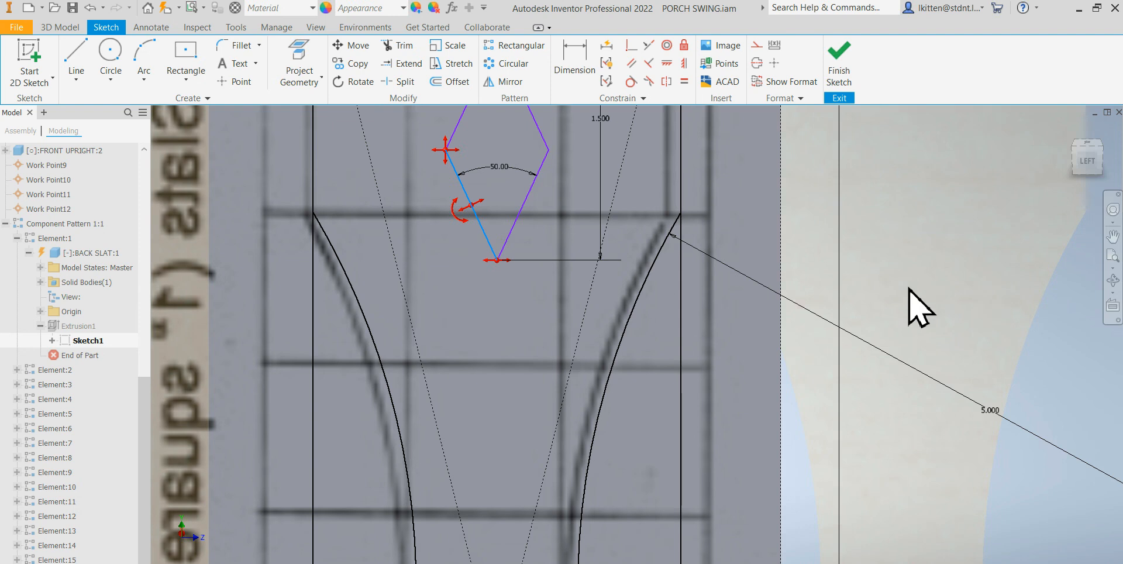
right_click(880, 270)
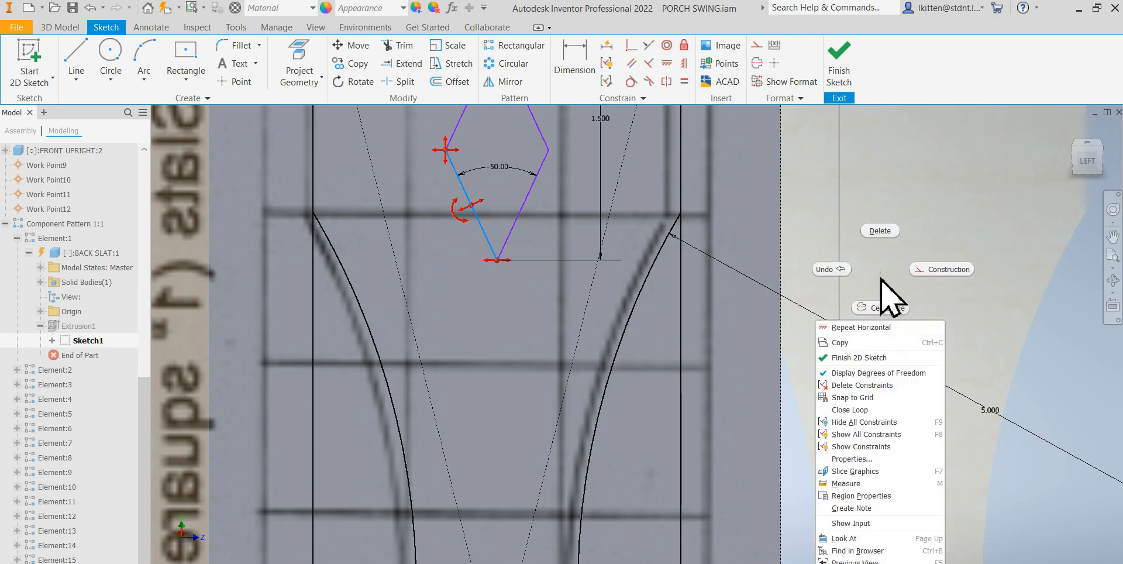
left_click(867, 374)
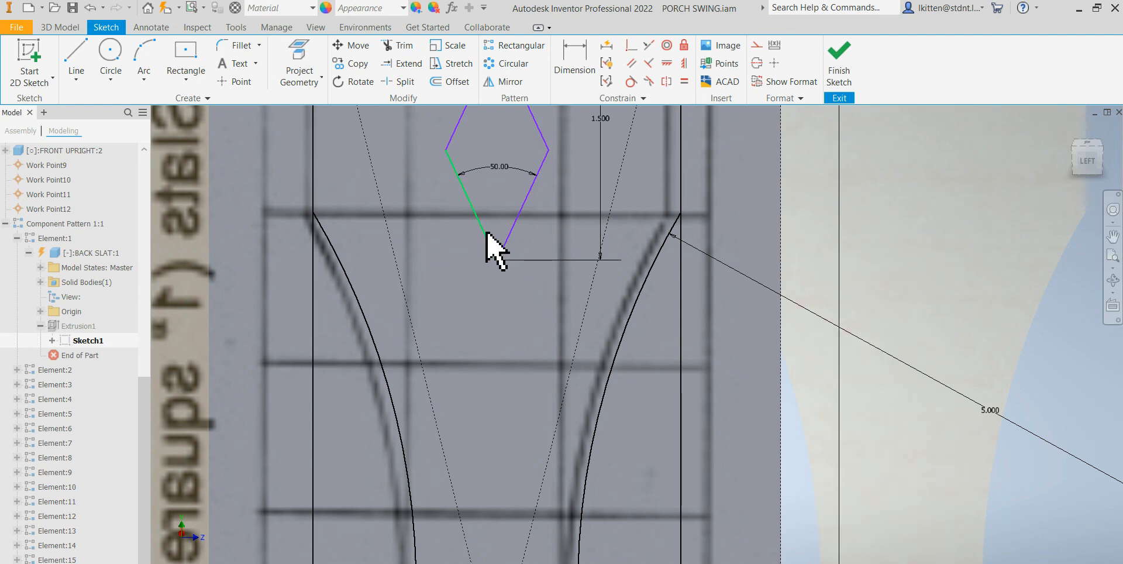
Dimension the diamond's left corner .9 in from the back slat's left edge.
scroll(471, 240, "down", 5)
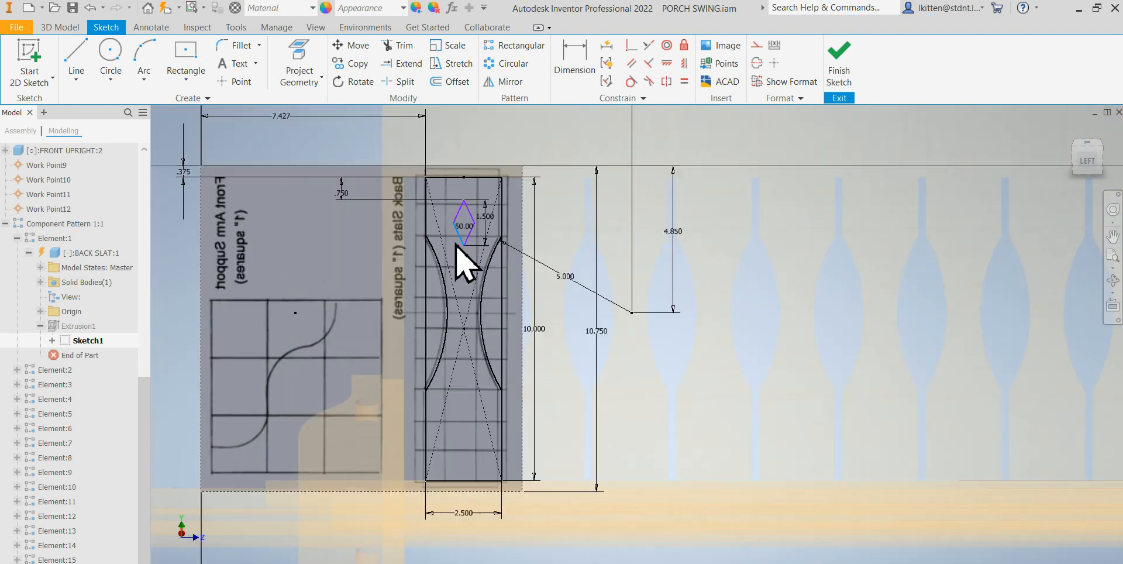
scroll(466, 263, "up", 4)
scroll(456, 241, "down", 2)
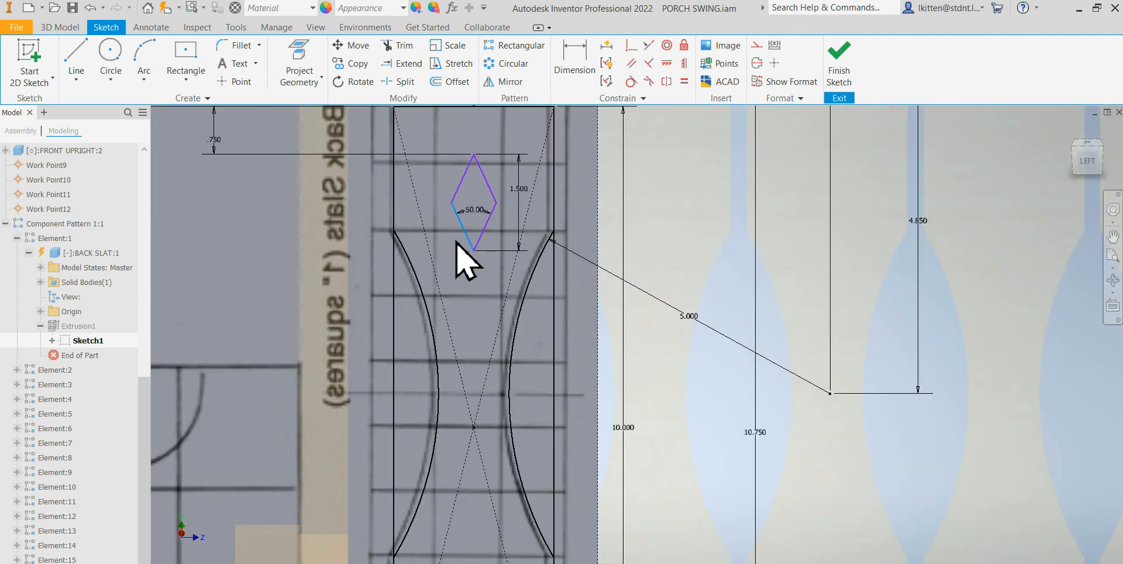
scroll(465, 236, "up", 3)
scroll(472, 233, "down", 4)
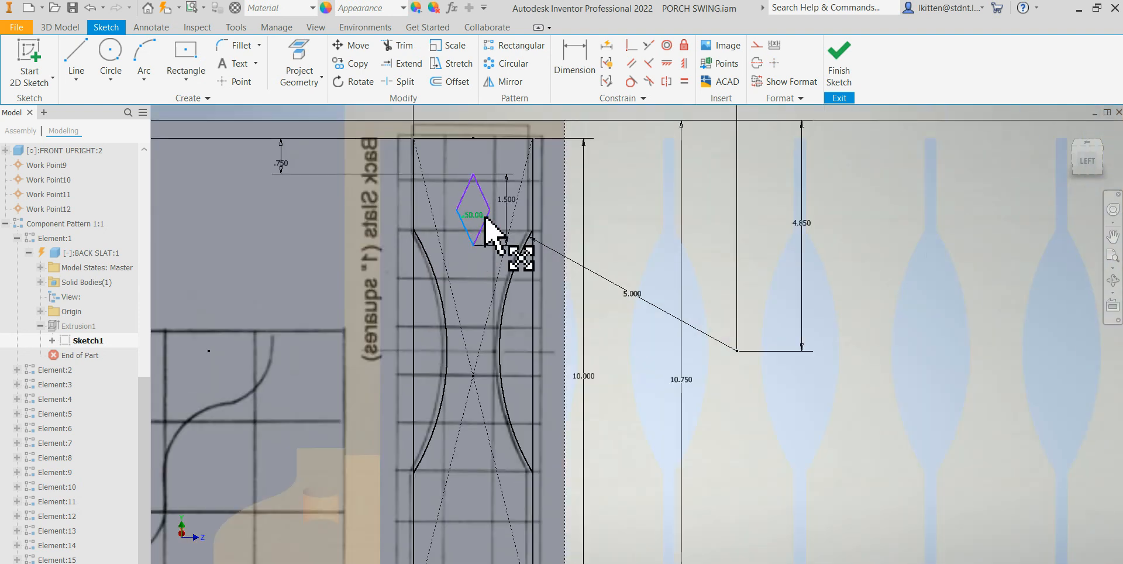
scroll(469, 201, "up", 1)
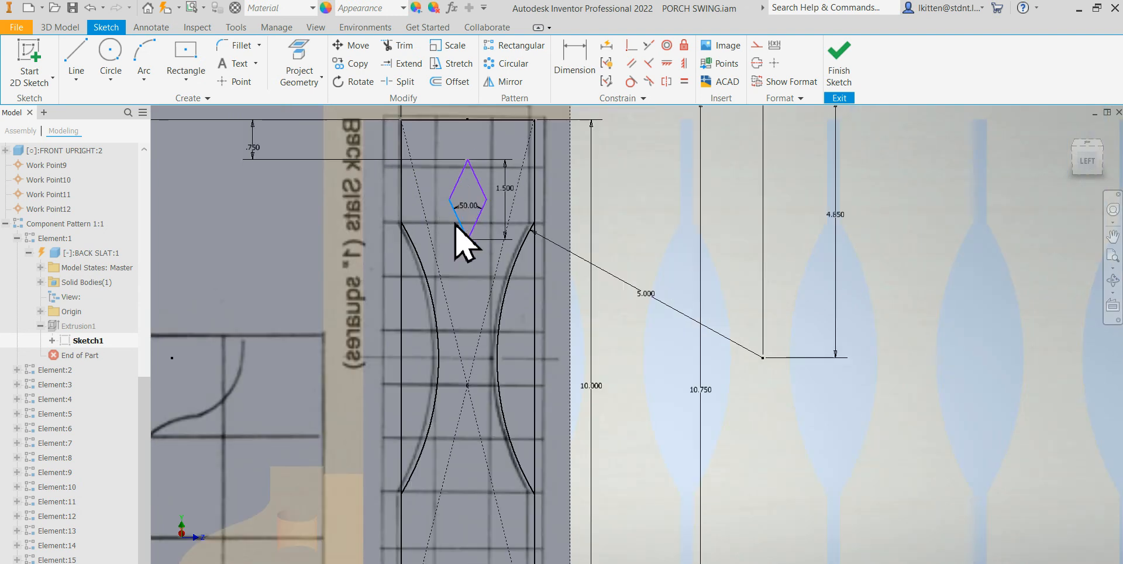
left_click(578, 79)
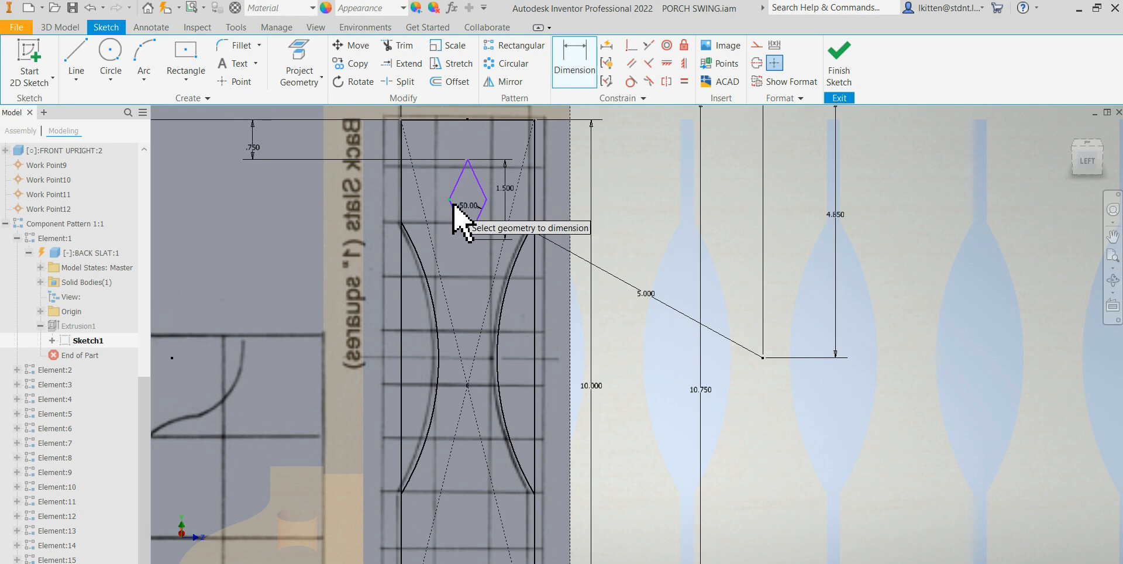
left_click(401, 205)
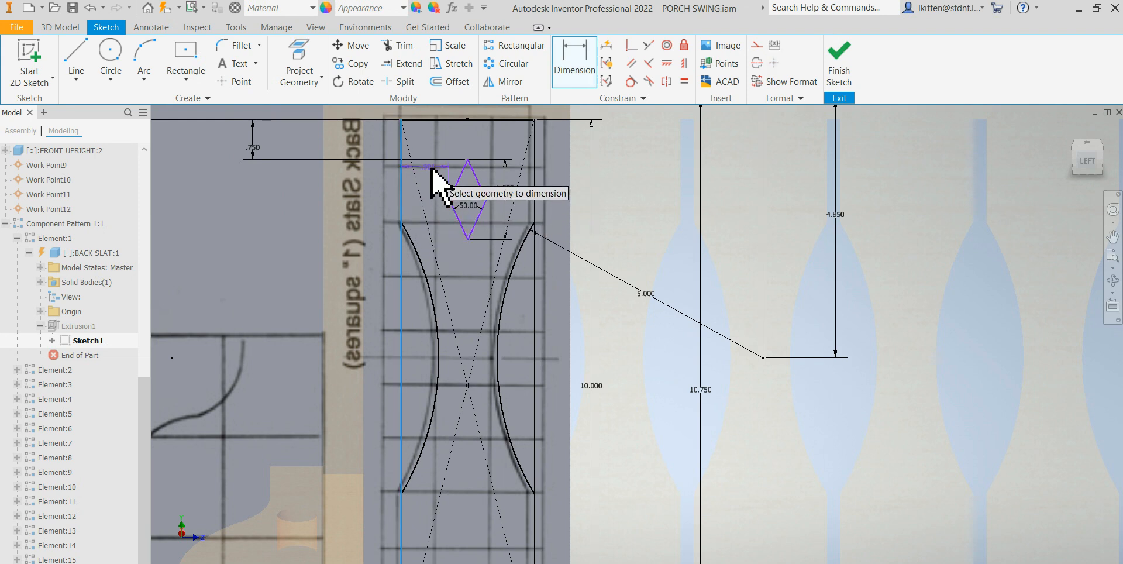
left_click(430, 174)
type(".9")
key("Return")
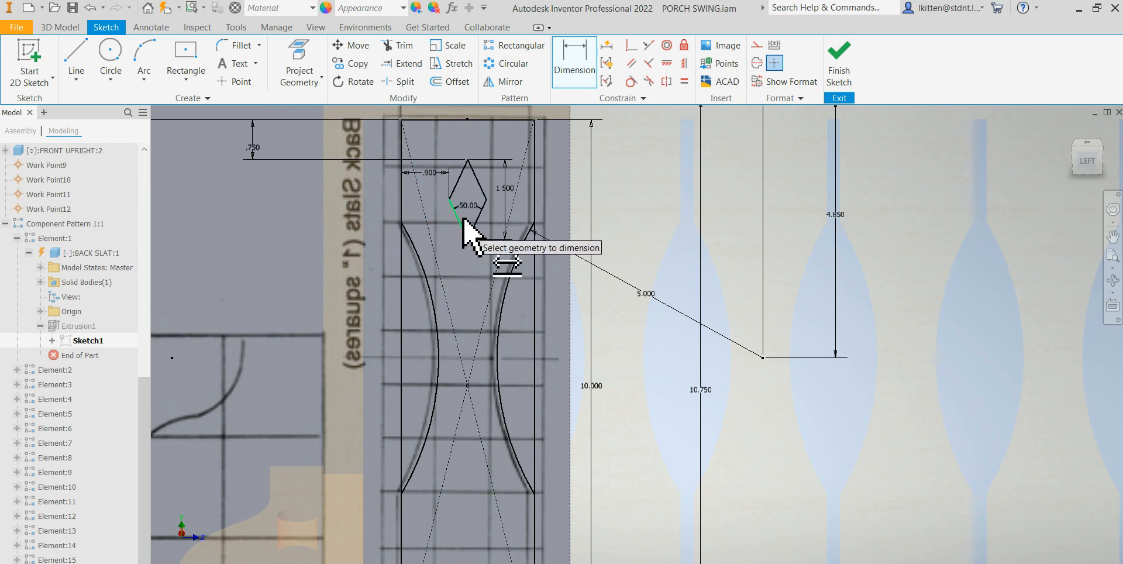
Draw two overlapping 1 in diameter circles side by side near the back slat's lower end, centering the second on the first circle's right side.
scroll(482, 254, "down", 3)
scroll(481, 245, "up", 2)
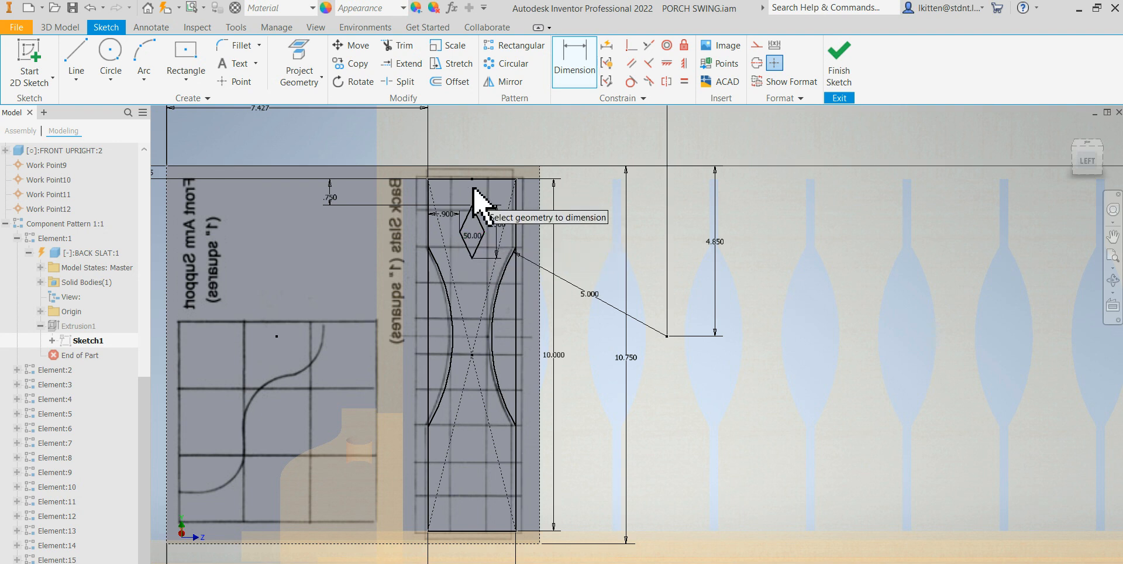
scroll(473, 231, "up", 2)
scroll(494, 260, "down", 5)
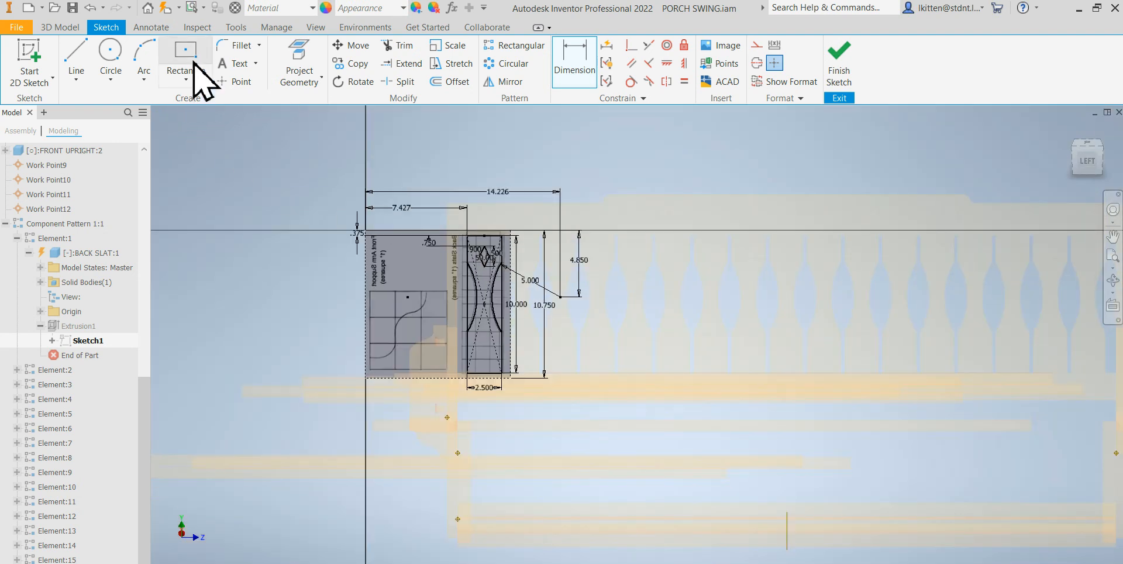
left_click(112, 53)
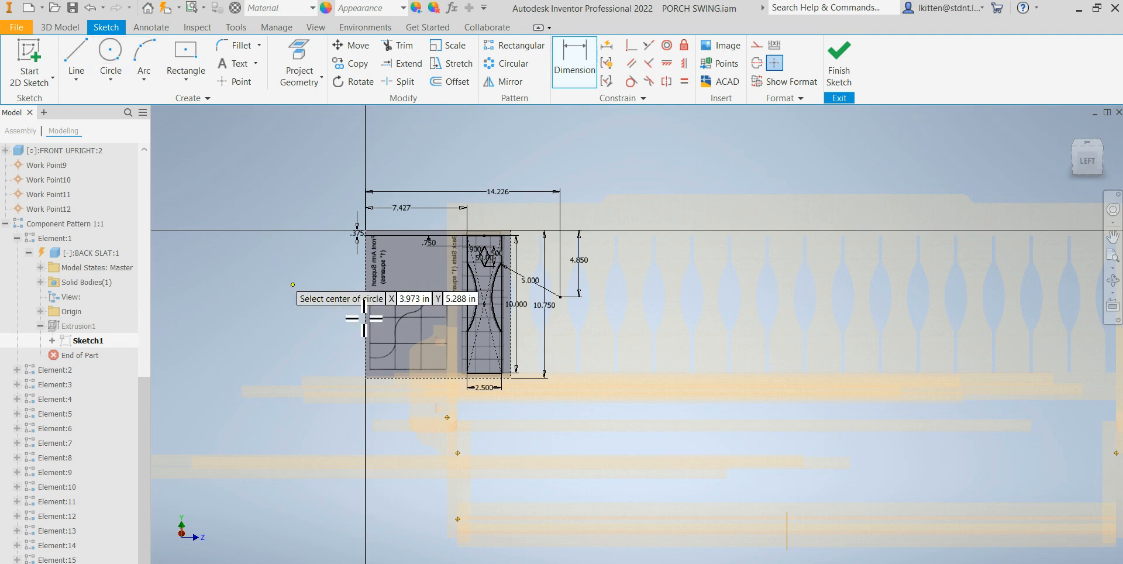
scroll(509, 373, "up", 4)
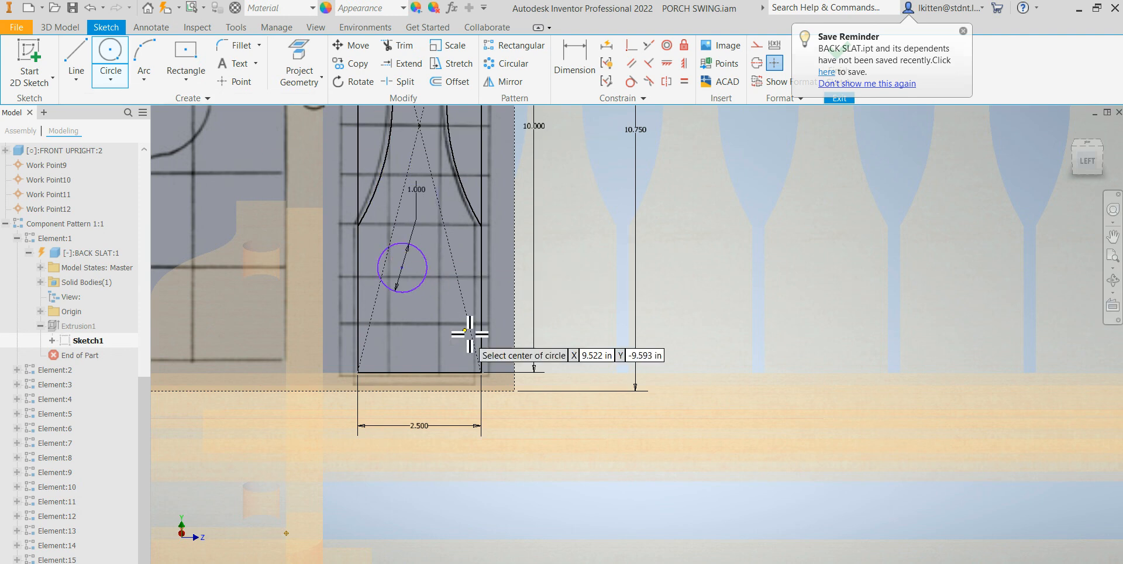
left_click(427, 268)
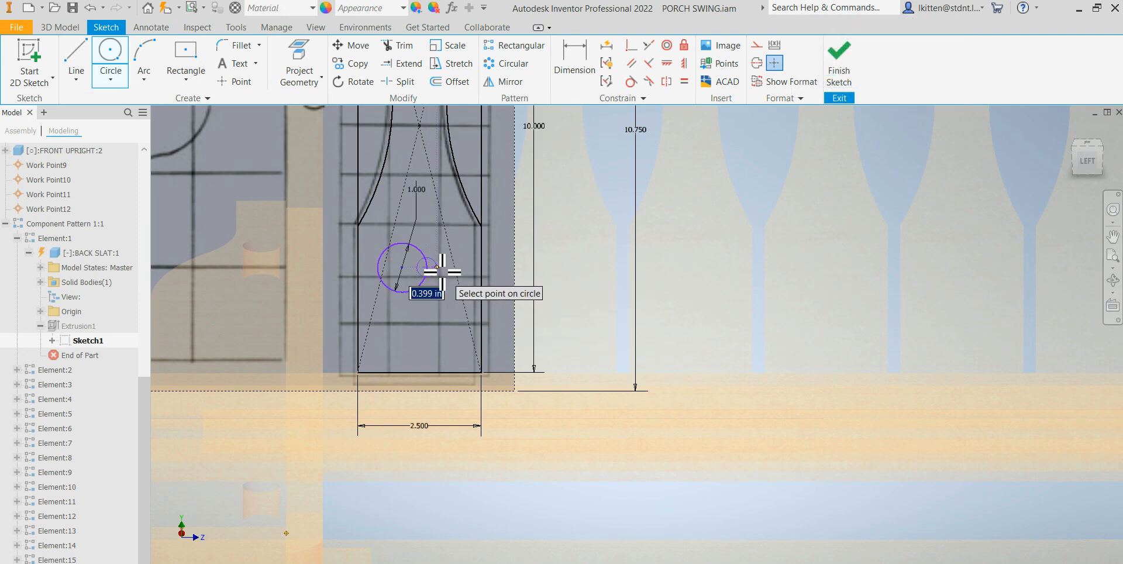
type("1")
key("Return")
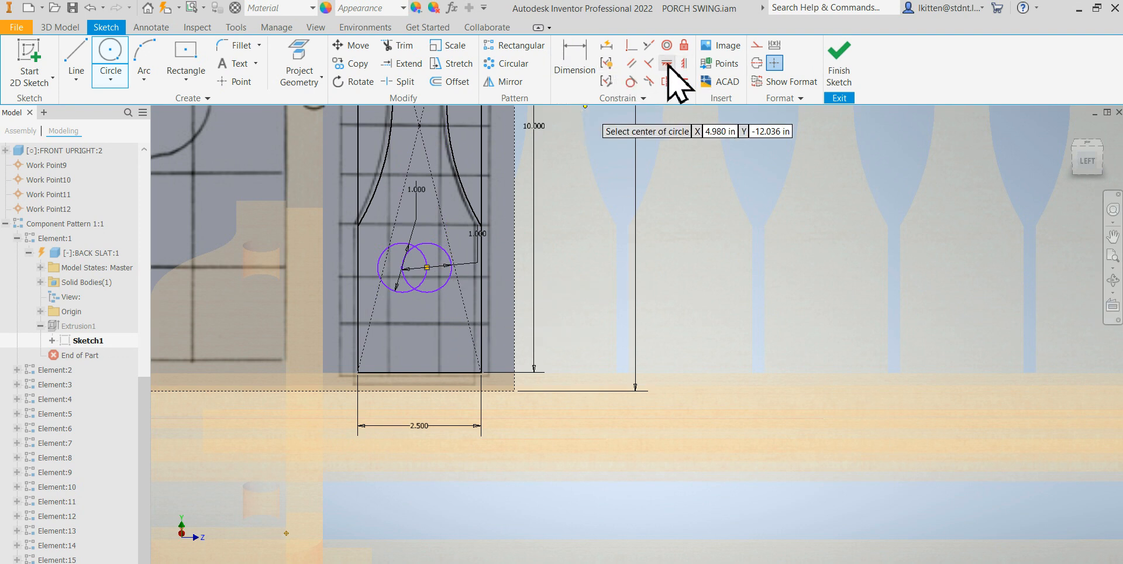
Try to apply a vertical constraint between the centers of the two overlapping circles.
left_click(685, 62)
left_click(448, 266)
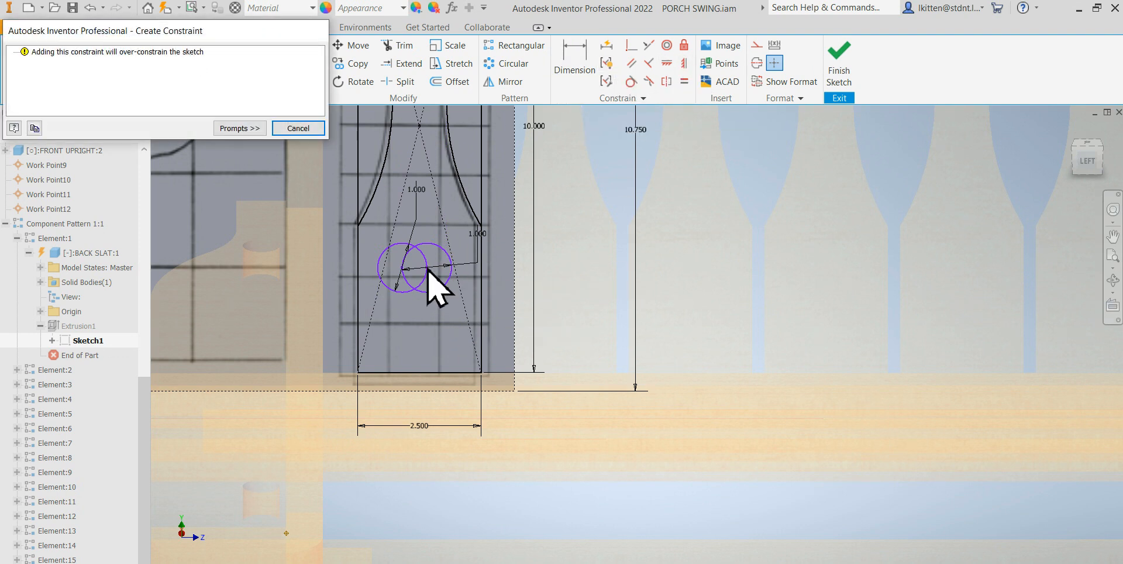
left_click(307, 128)
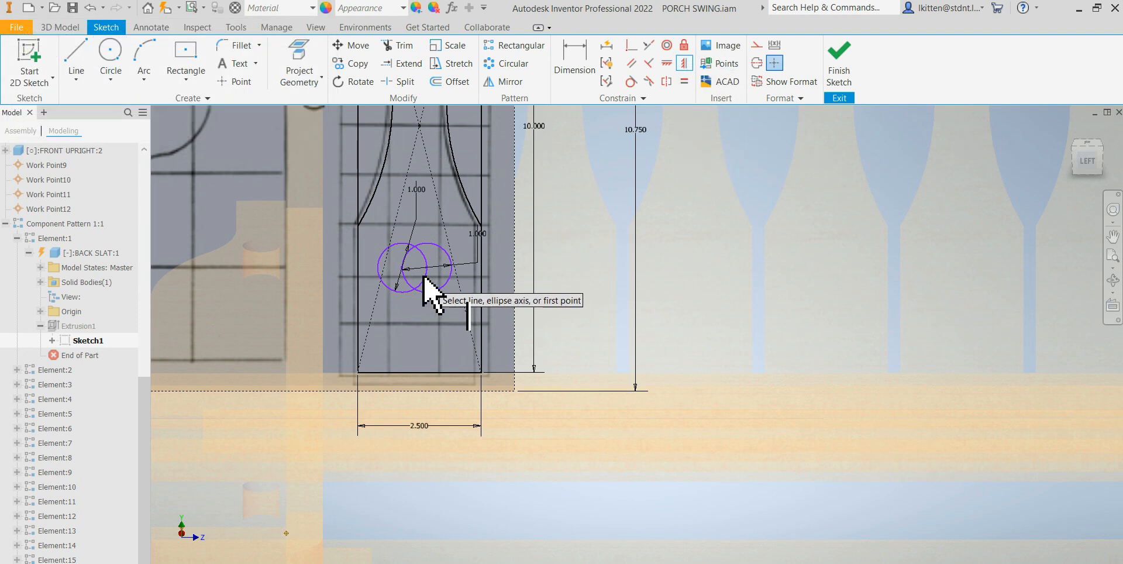
left_click(405, 269)
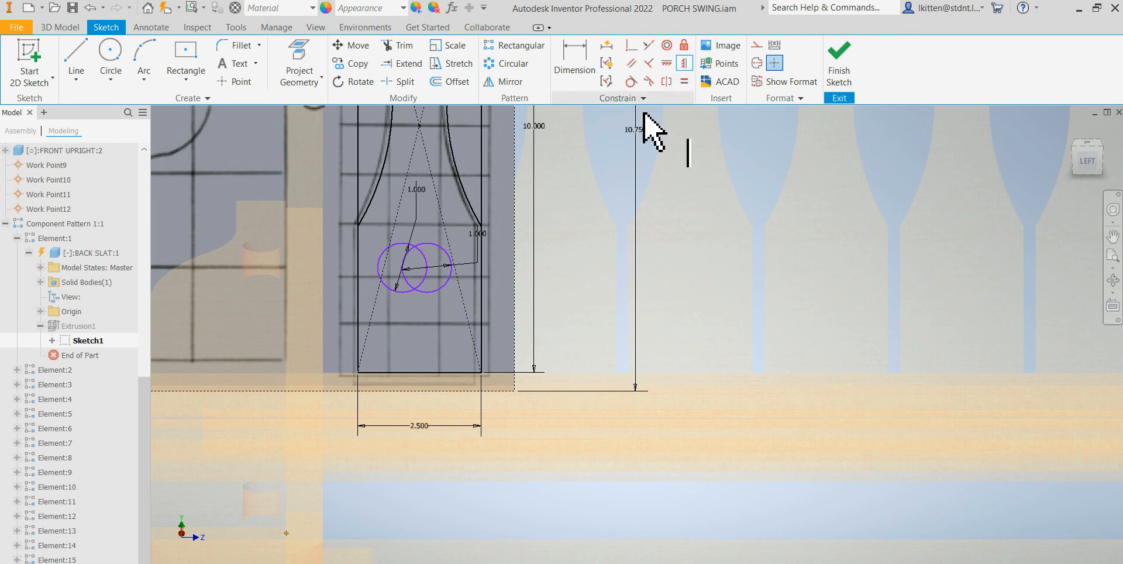
Draw two lines from the outer sides of the circles meeting at a point below them to form a heart.
left_click(76, 58)
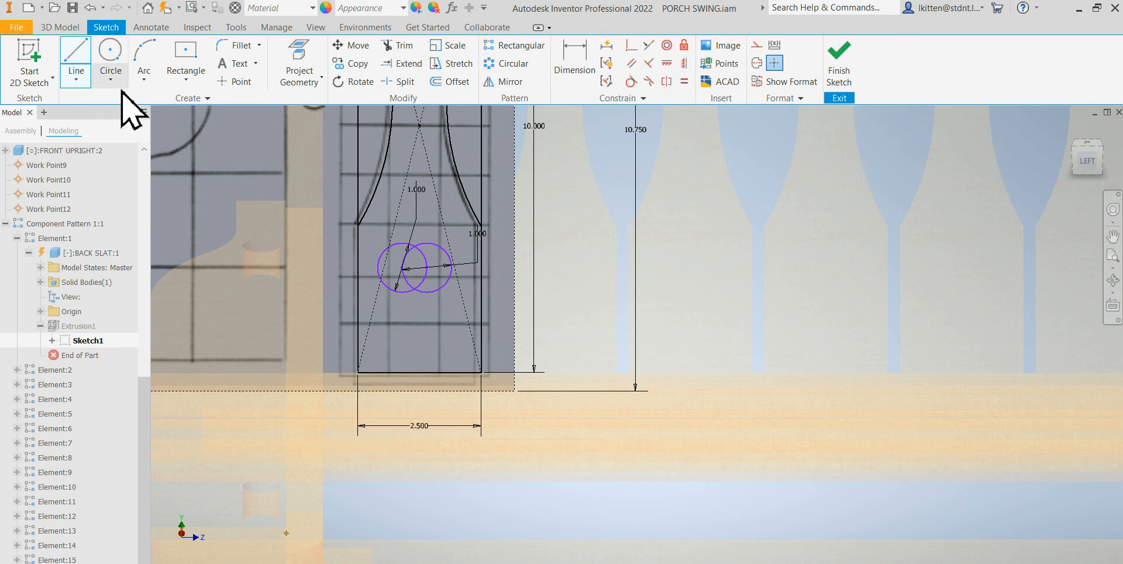
left_click(396, 288)
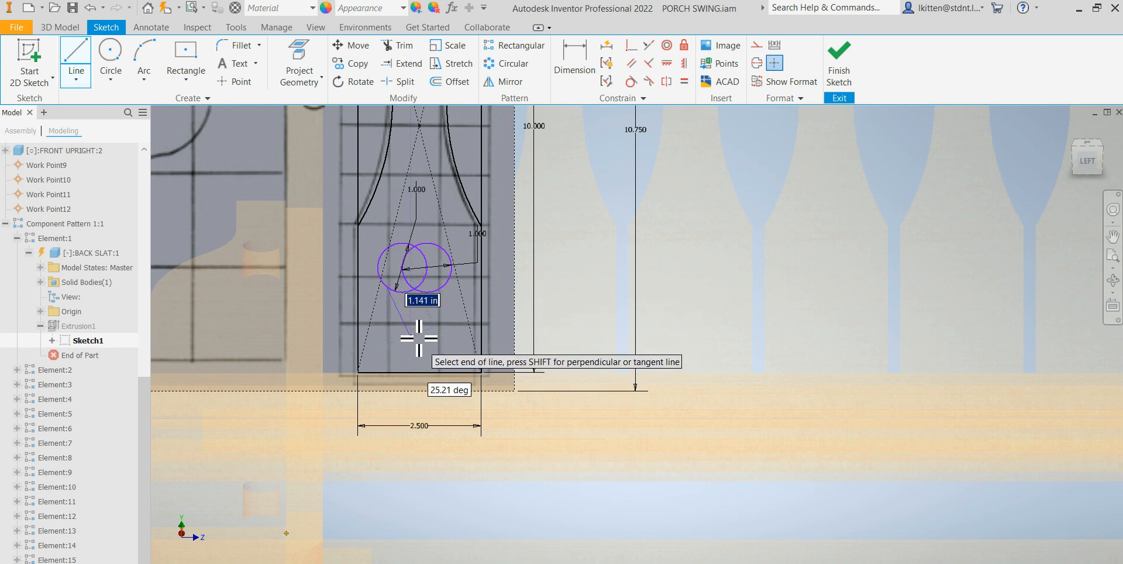
left_click(415, 331)
left_click(452, 283)
key("Escape")
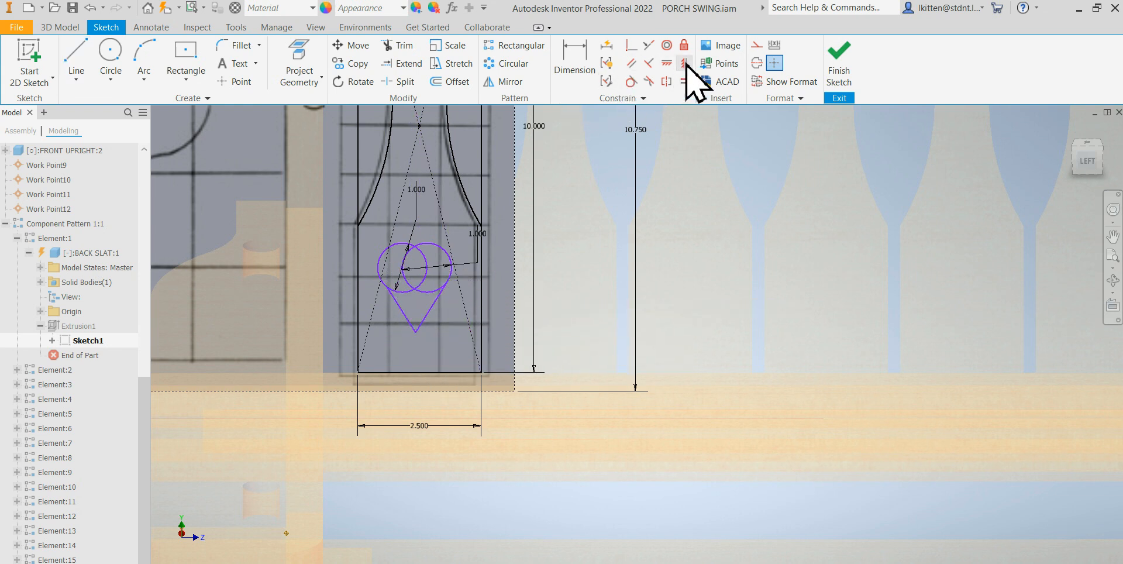
Try to apply a horizontal constraint between the heart's tip and the circles' lower intersection.
left_click(666, 65)
left_click(415, 331)
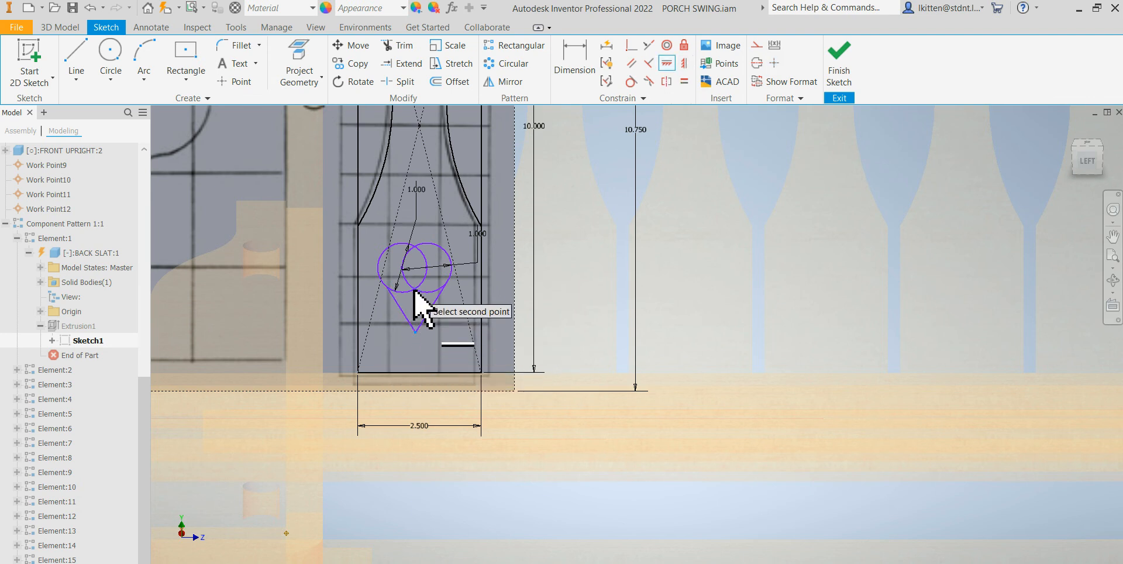
left_click(667, 65)
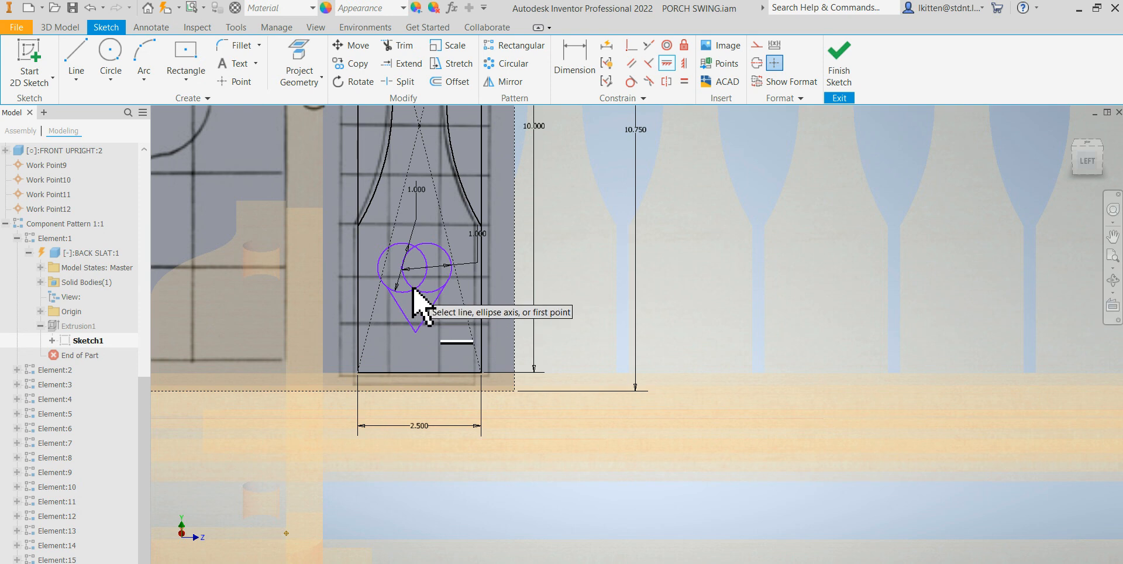
key("Escape")
Make the heart's left line tangent to the left circle and its right line tangent to the right circle.
scroll(426, 326, "up", 5)
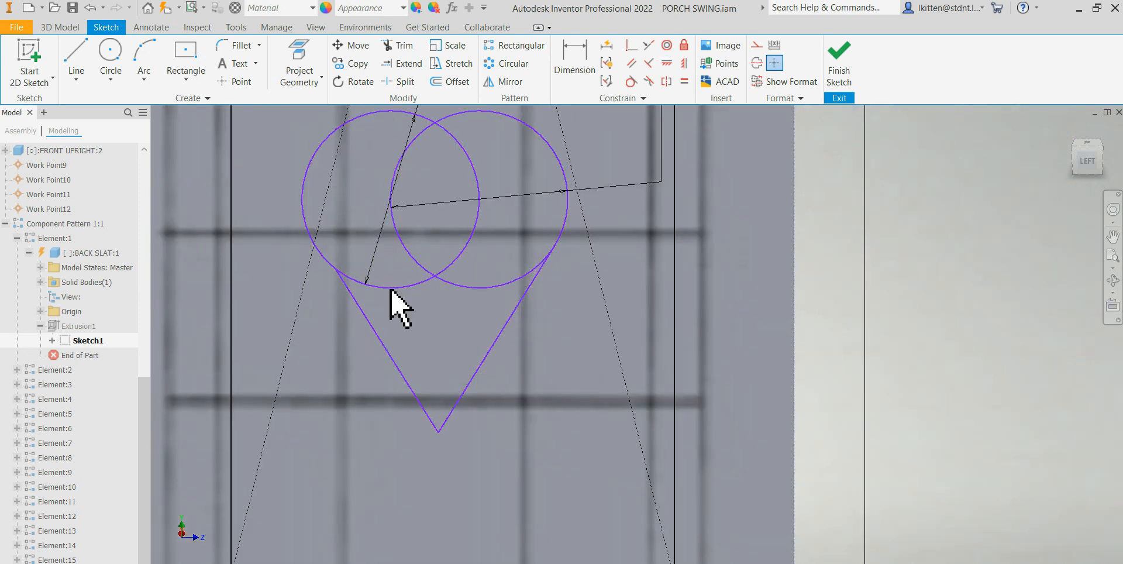
left_click(369, 326)
left_click(348, 276)
left_click(494, 346)
left_click(519, 314)
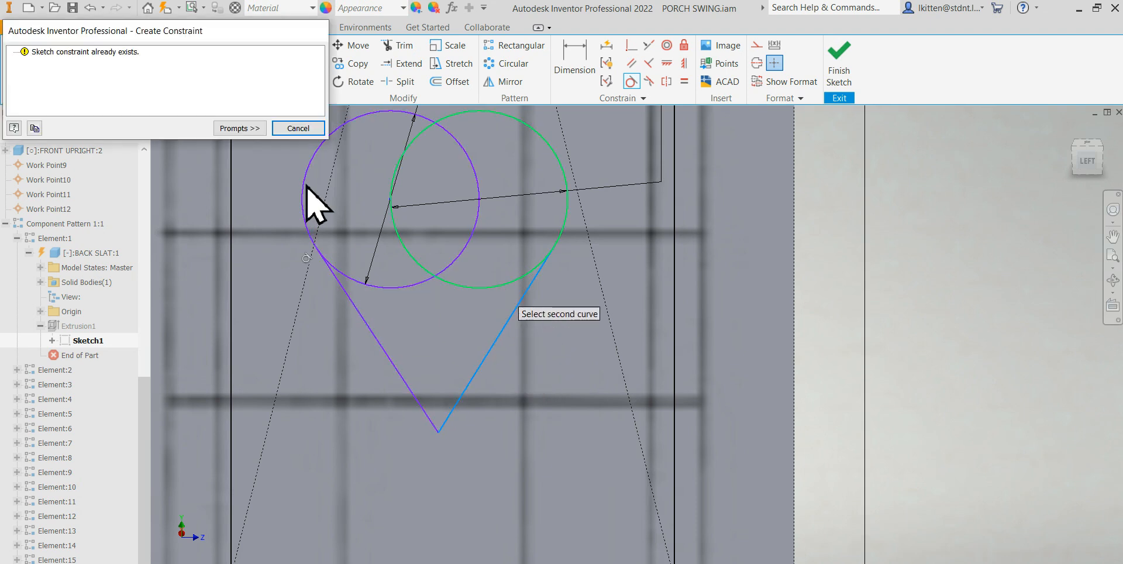
left_click(295, 130)
Apply an equal constraint to the heart's two slanted lines.
left_click(684, 81)
left_click(512, 319)
left_click(380, 349)
scroll(538, 406, "down", 2)
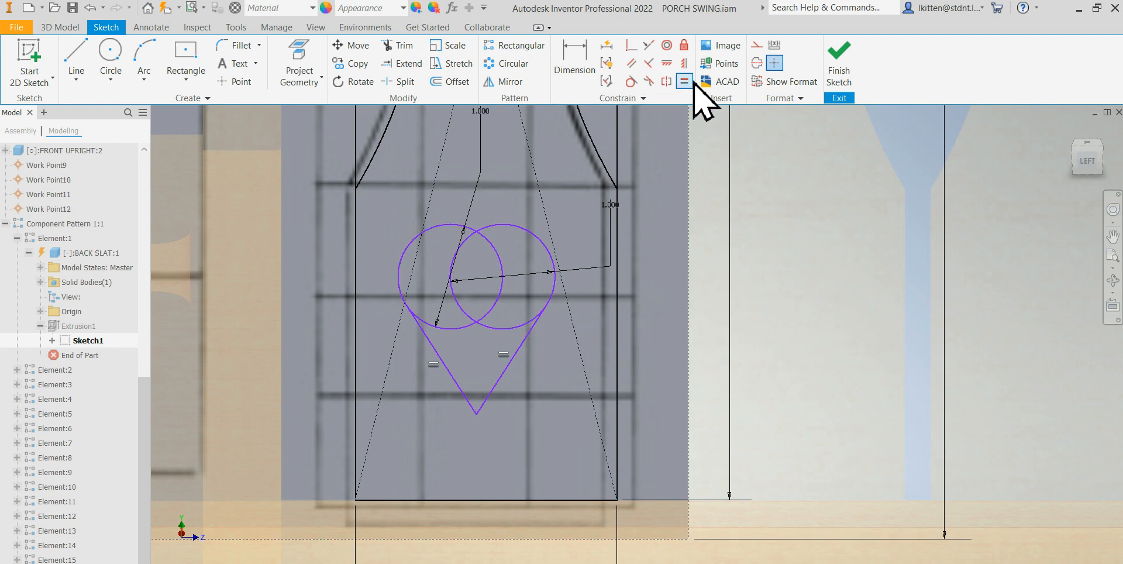
Dimension the vertical distance between the heart's tip and the left circle's center as 1.3 in.
left_click(592, 70)
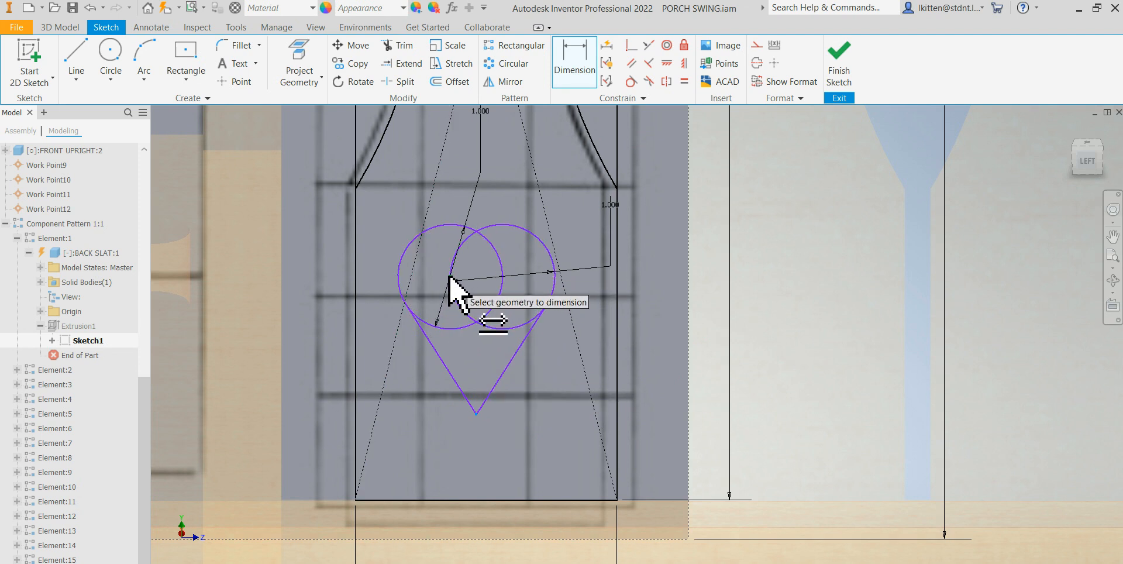
left_click(449, 277)
left_click(318, 338)
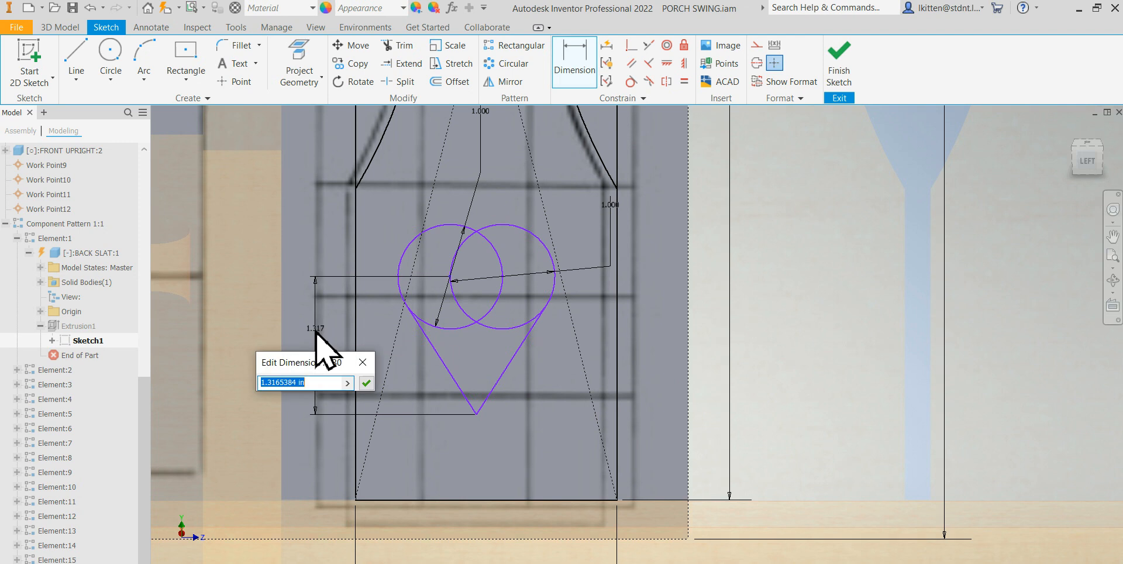
type("1.3")
key("Return")
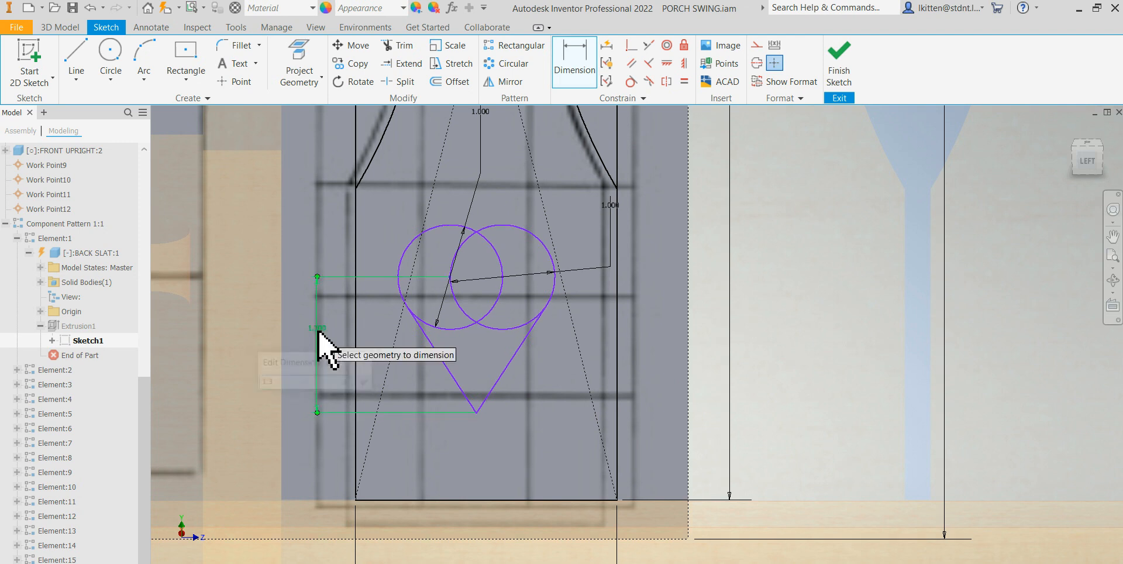
Try to dimension the distance between the two circles' centers.
left_click(449, 277)
left_click(503, 276)
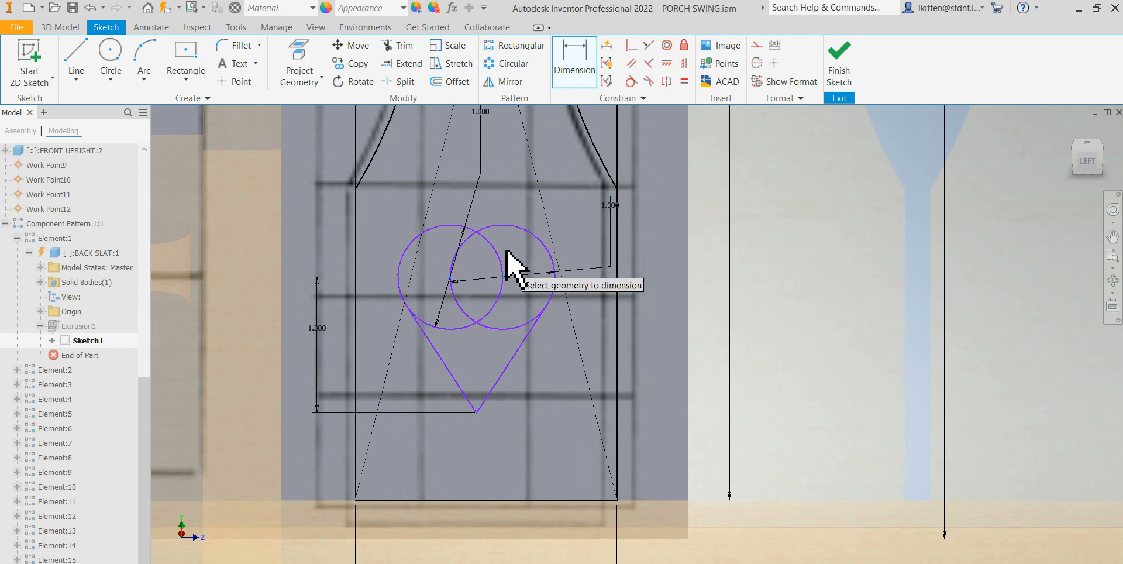
left_click(496, 212)
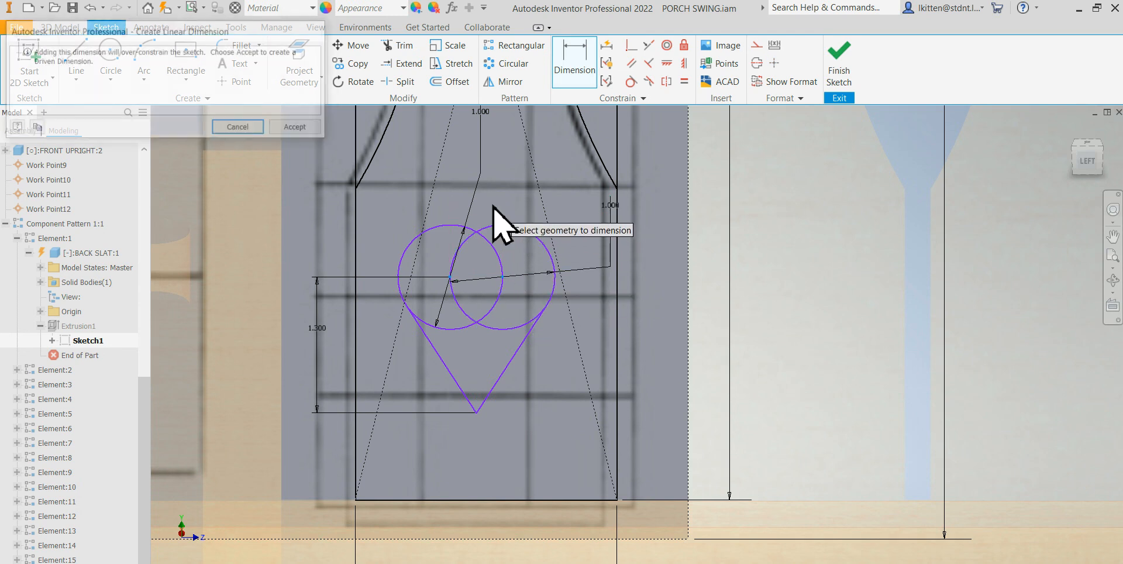
left_click(222, 128)
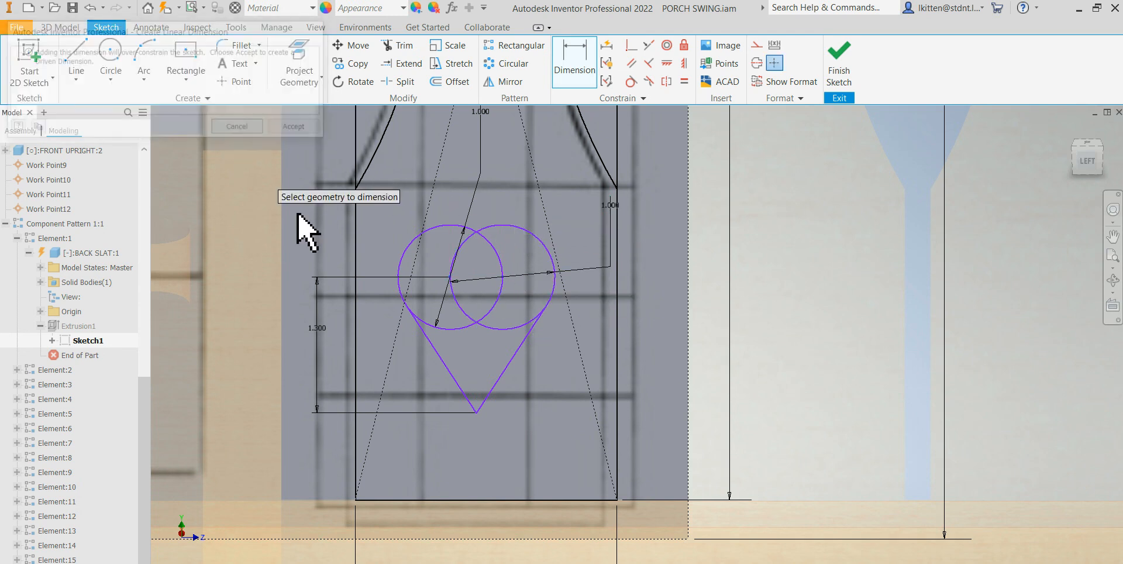
Dimension the horizontal distance from the slat's left edge to the left circle's center, accepting the measured value.
left_click(356, 243)
left_click(380, 229)
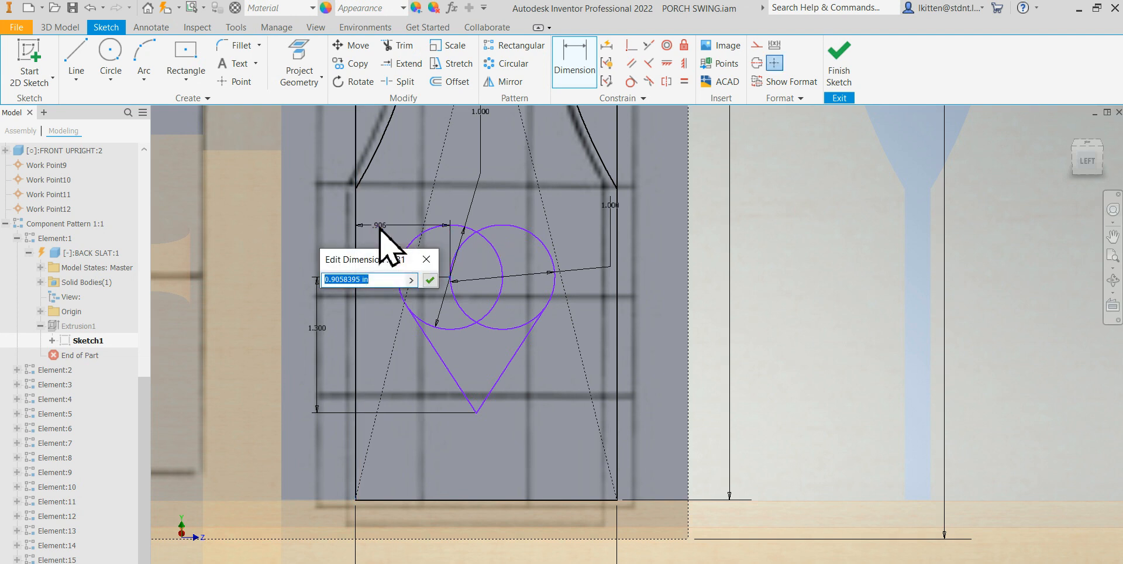
key("Return")
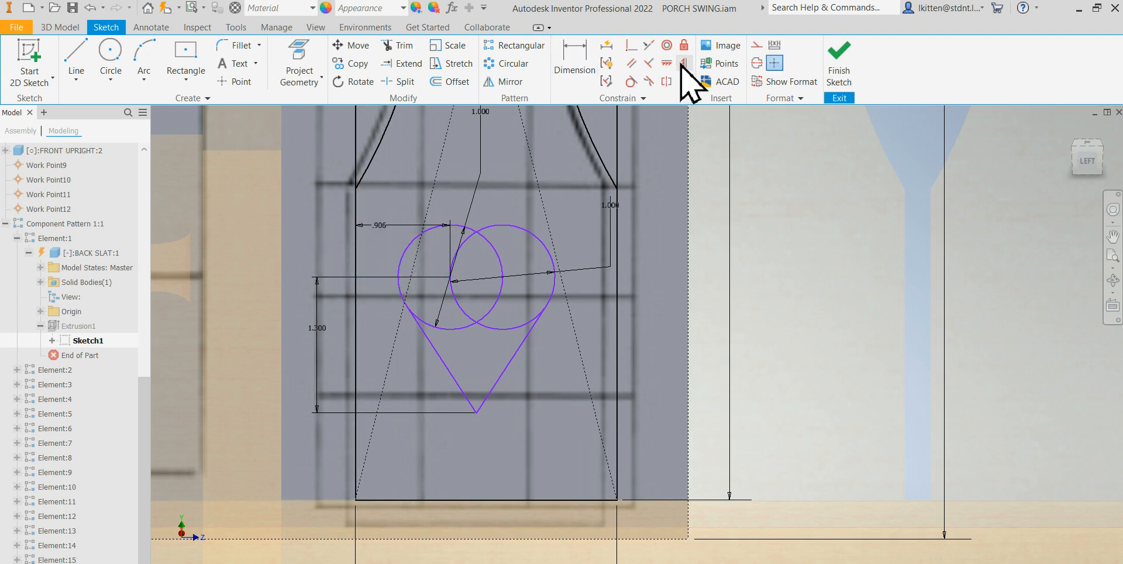
Try the horizontal constraint between the heart's tip and the bottom edge's midpoint, and remove the left circle's distance to the slat's left edge.
left_click(667, 63)
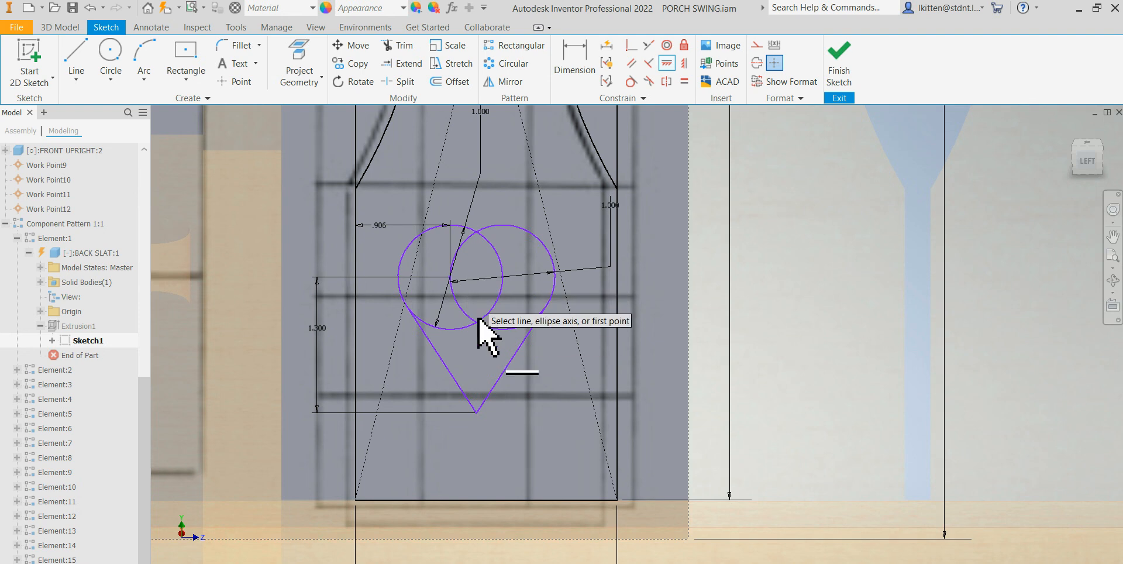
left_click(476, 415)
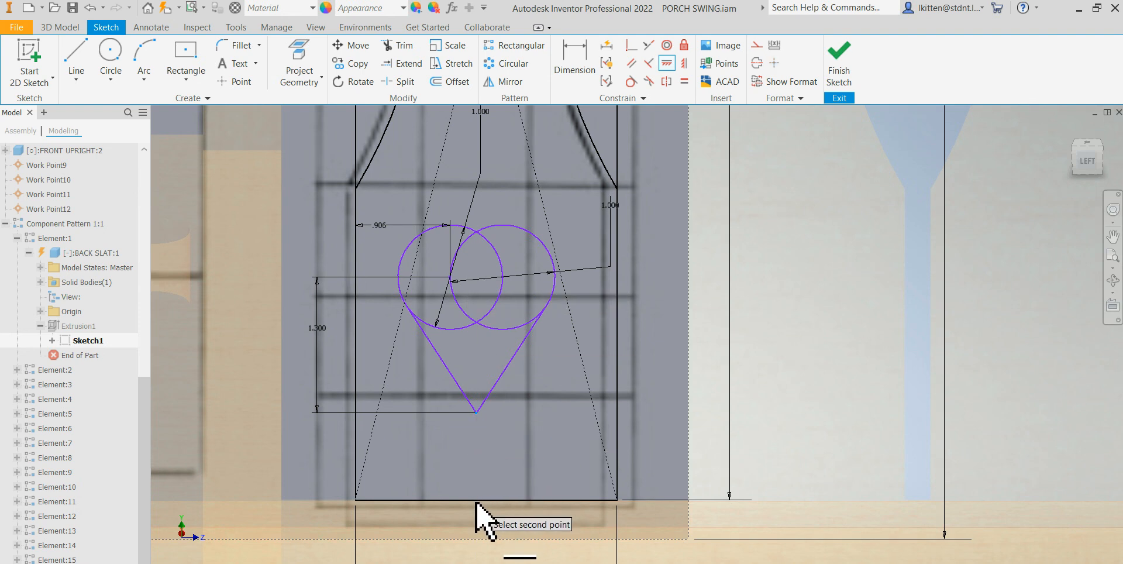
left_click(487, 500)
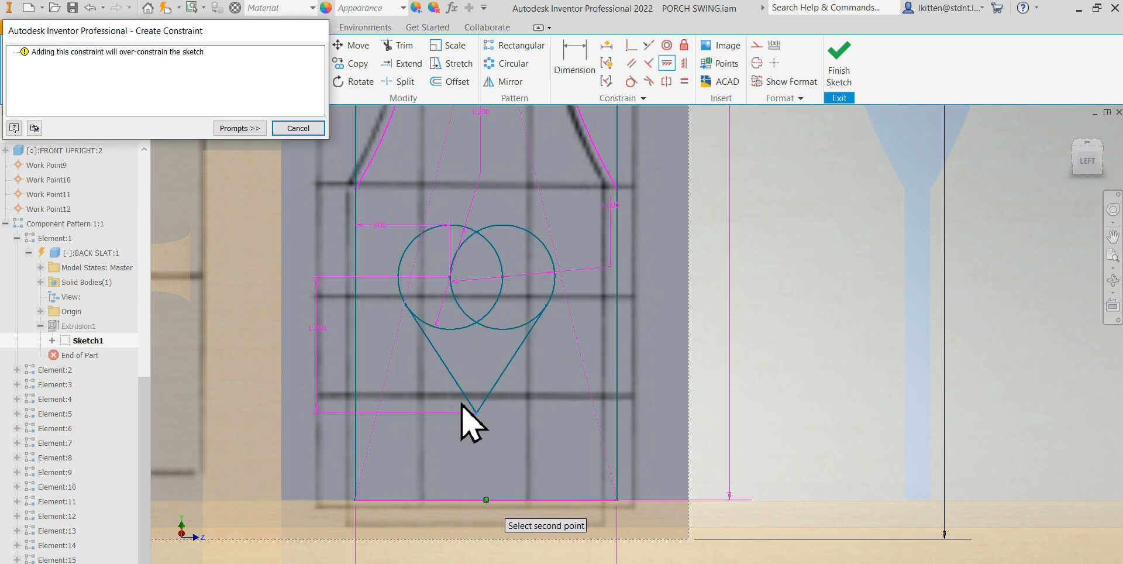
left_click(298, 128)
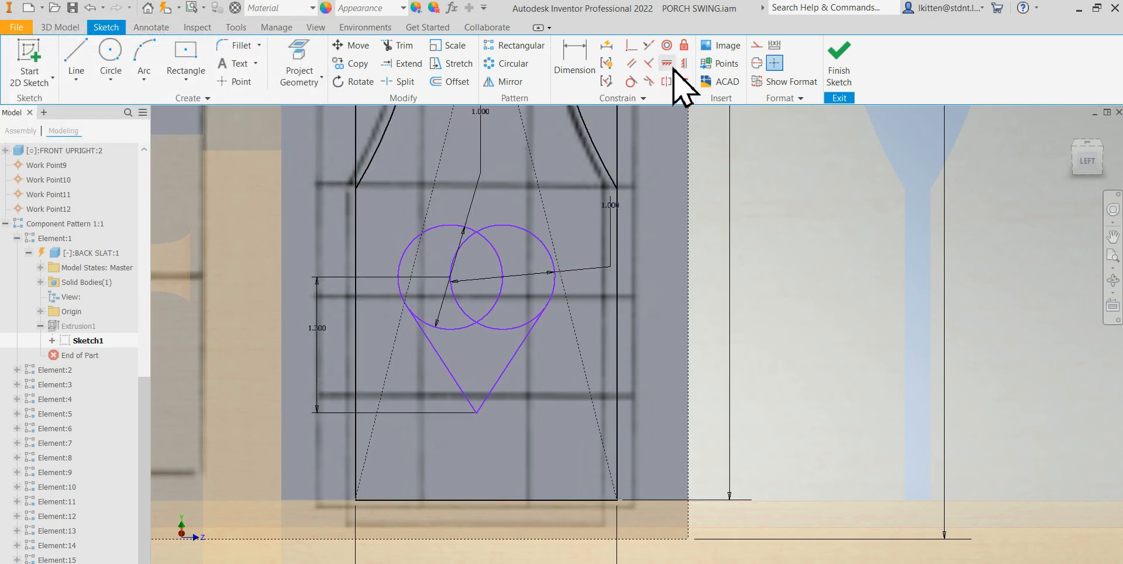
Center the heart on the slat with a horizontal constraint between its tip and the bottom edge's midpoint.
left_click(476, 412)
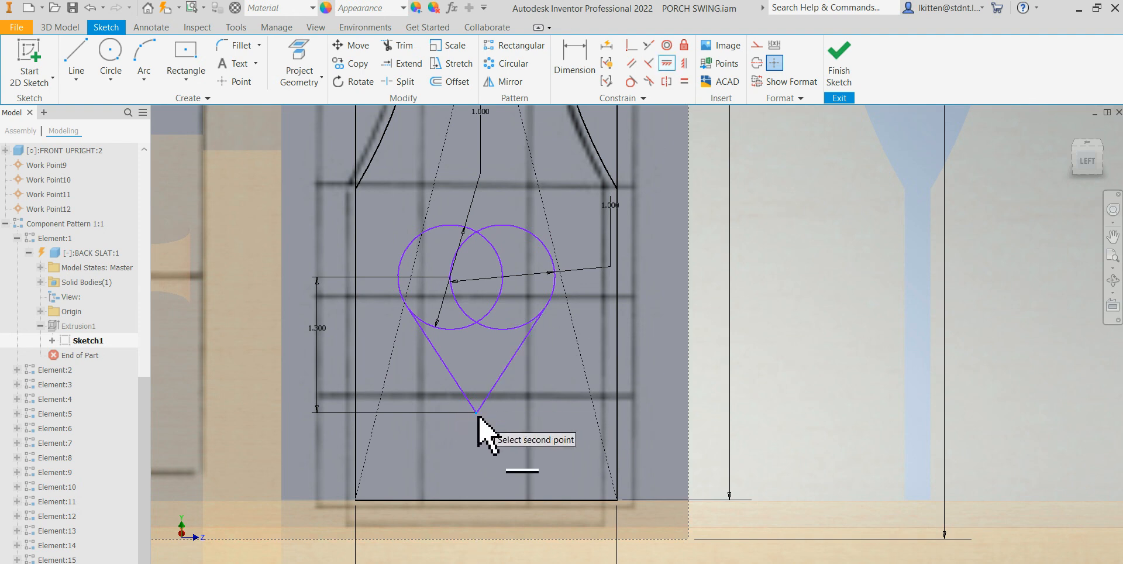
left_click(486, 499)
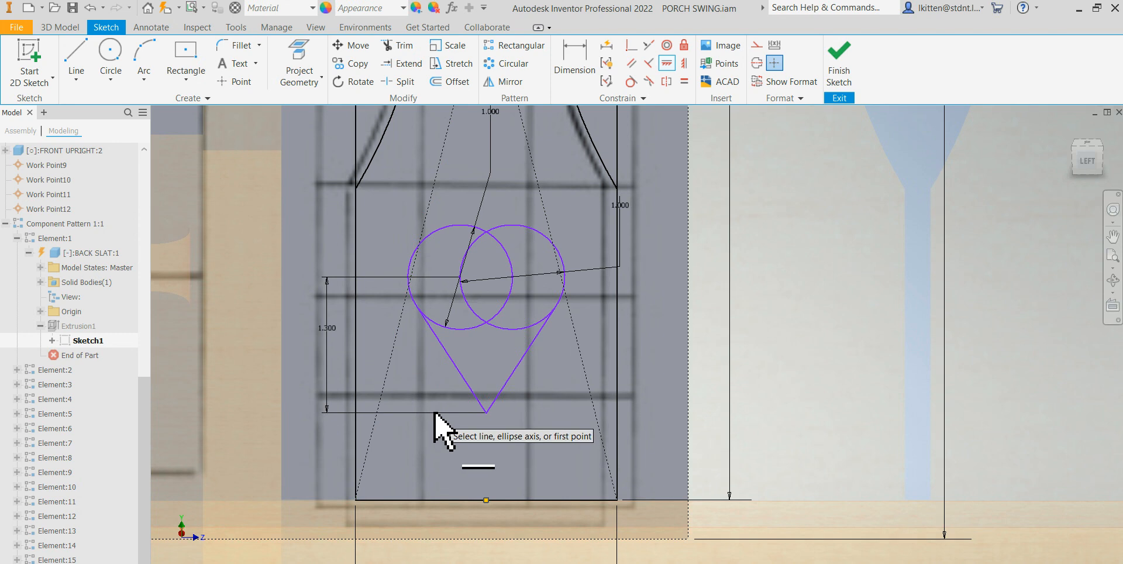
key("Escape")
Dimension the heart's tip .75 in above the slat's bottom edge.
left_click(591, 59)
left_click(486, 412)
left_click(426, 499)
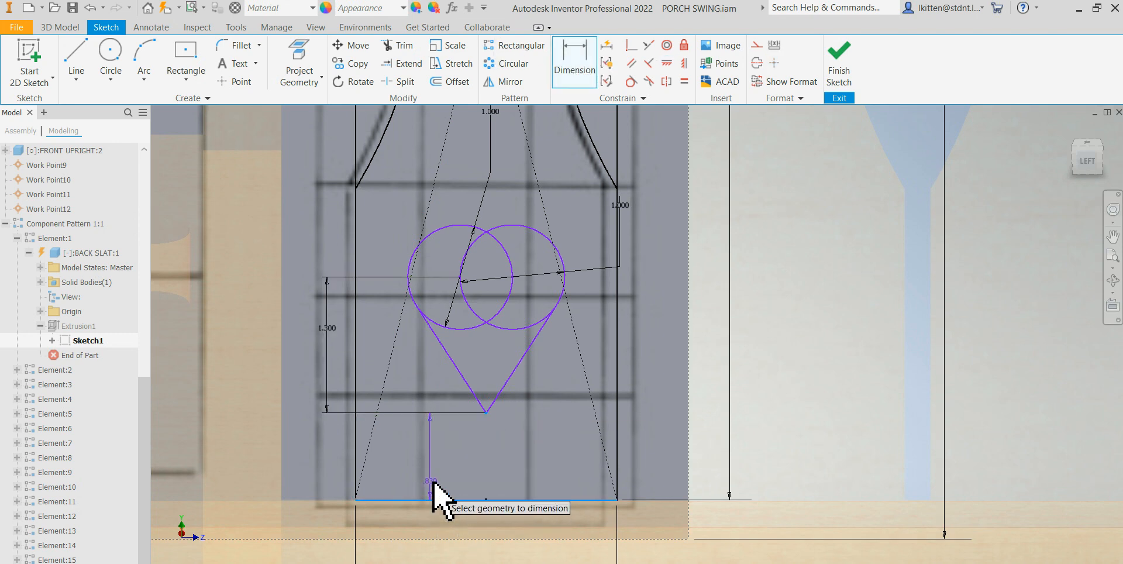
left_click(439, 463)
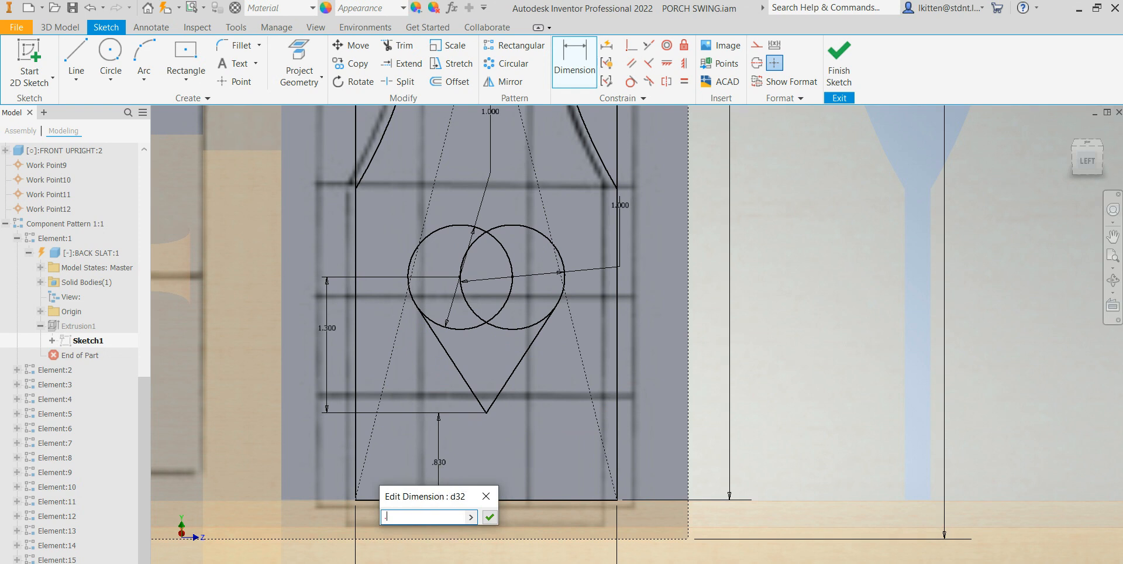
type(".75")
key("Return")
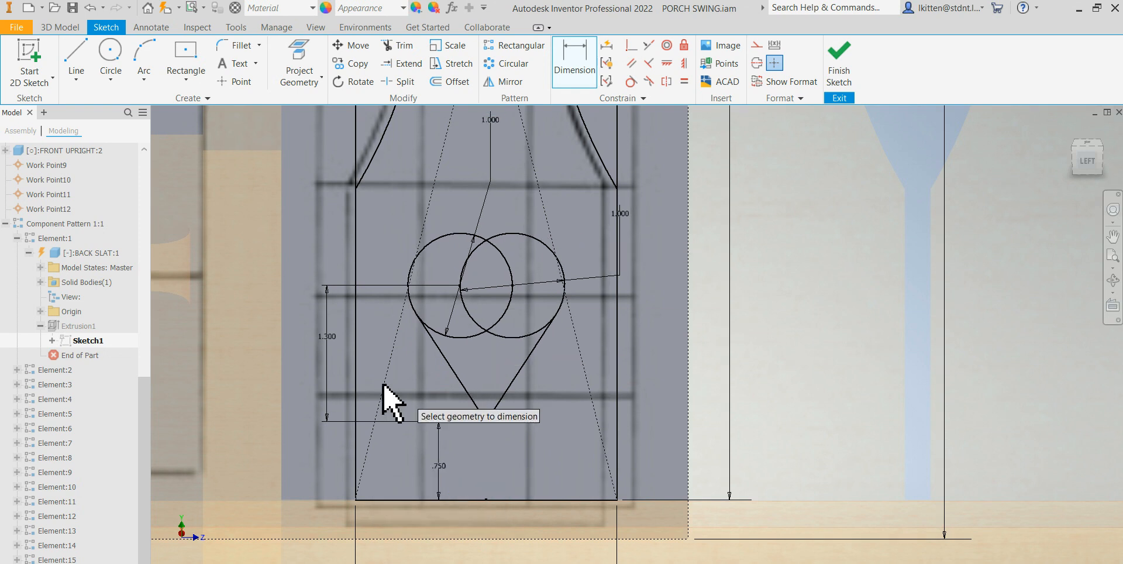
Set the vertical distance between the heart's left circle center and its tip to 1.1 in.
left_click(328, 337)
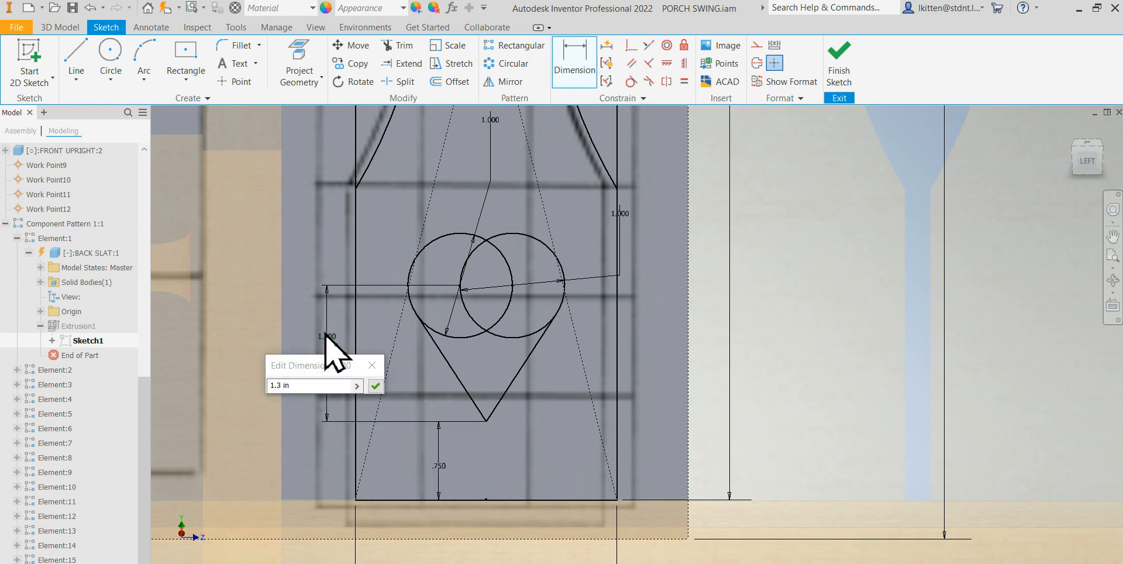
type("1.1")
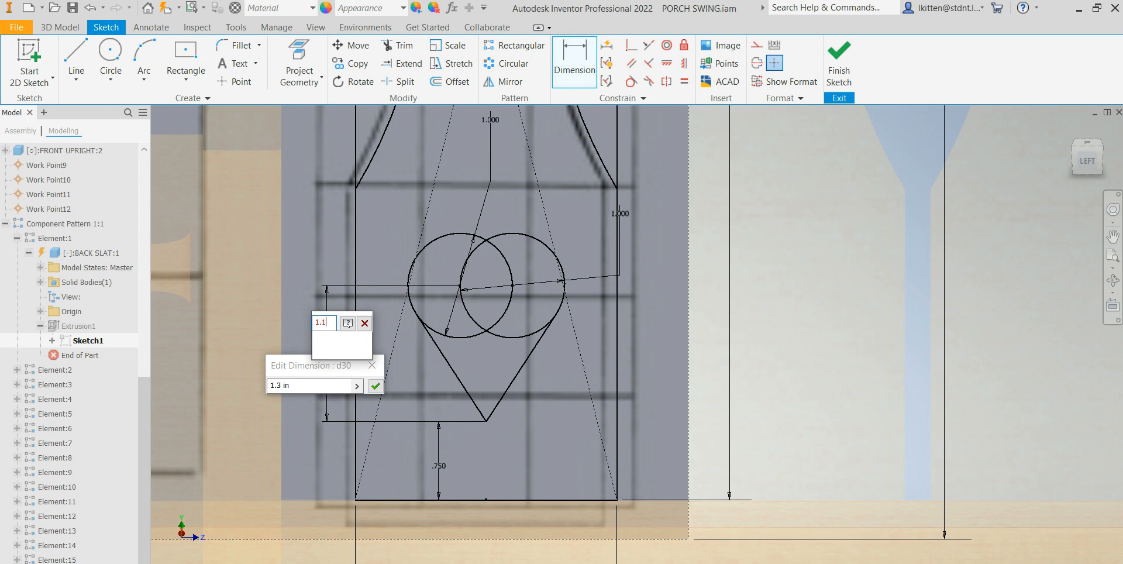
key("Escape")
key("Escape")
double_click(328, 337)
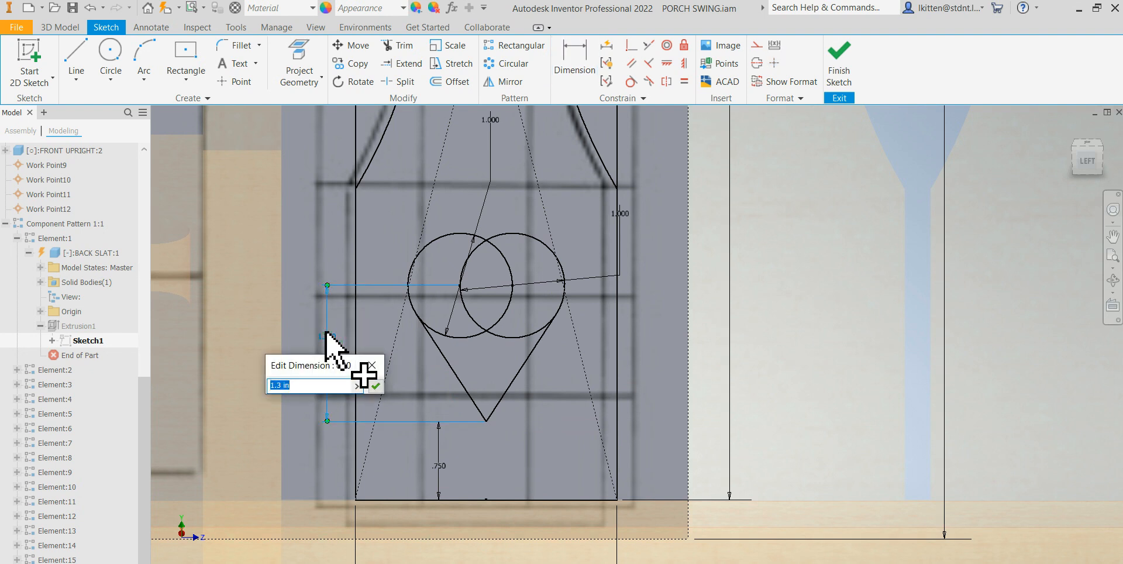
key("Return")
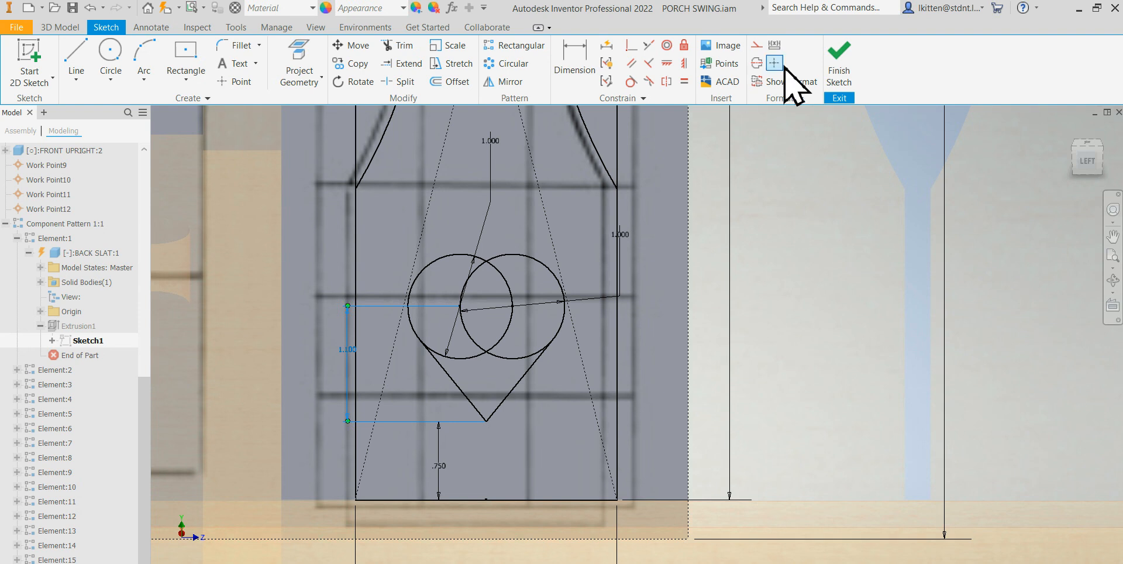
Finish the back slat's sketch and share Sketch1 from Extrusion1 so another feature can reuse it.
left_click(838, 64)
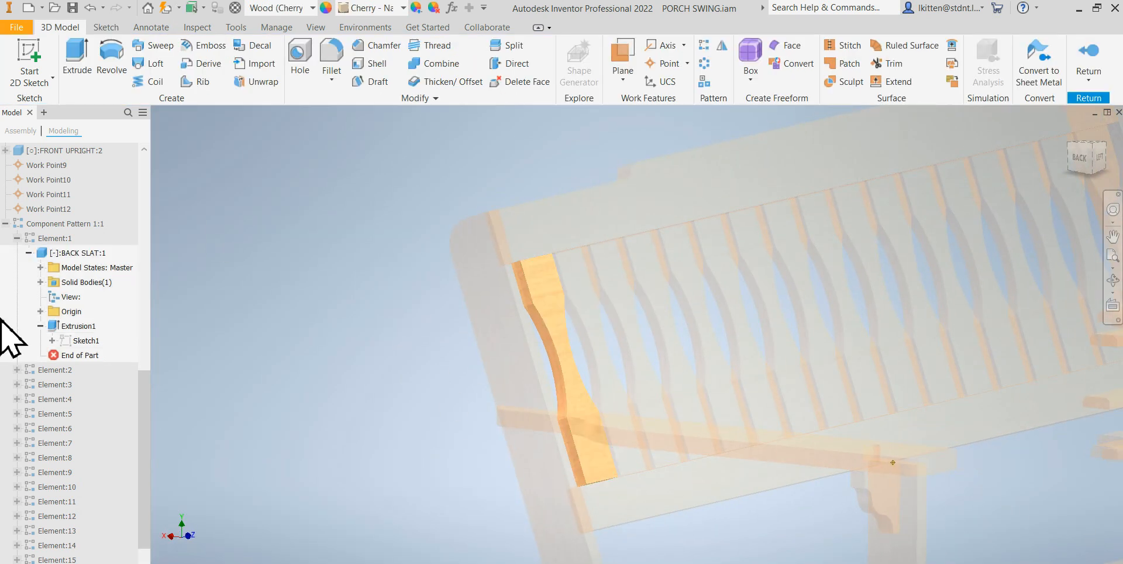
right_click(61, 339)
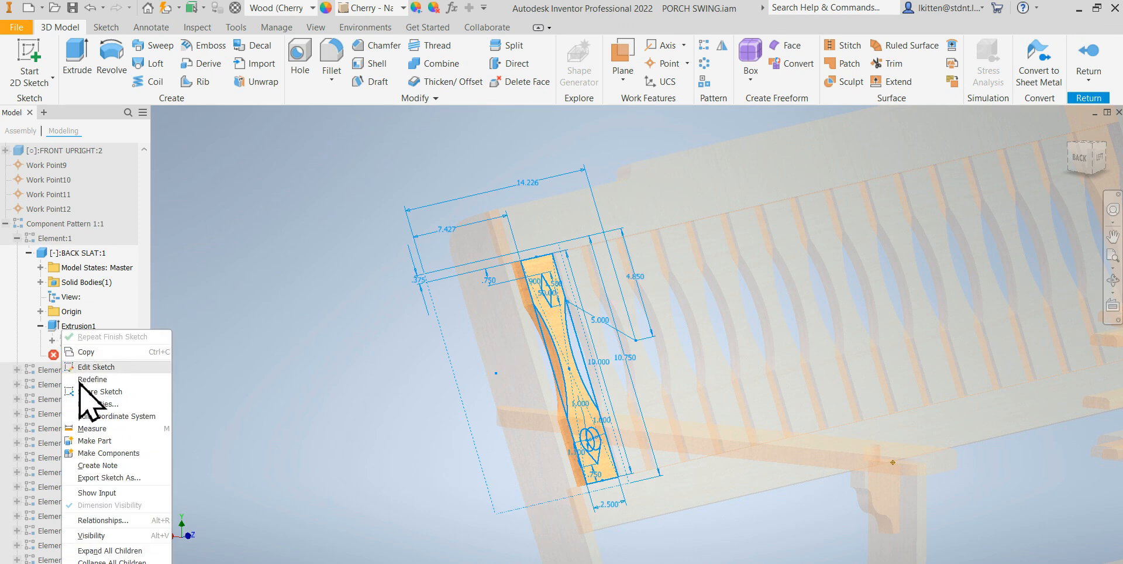
left_click(100, 392)
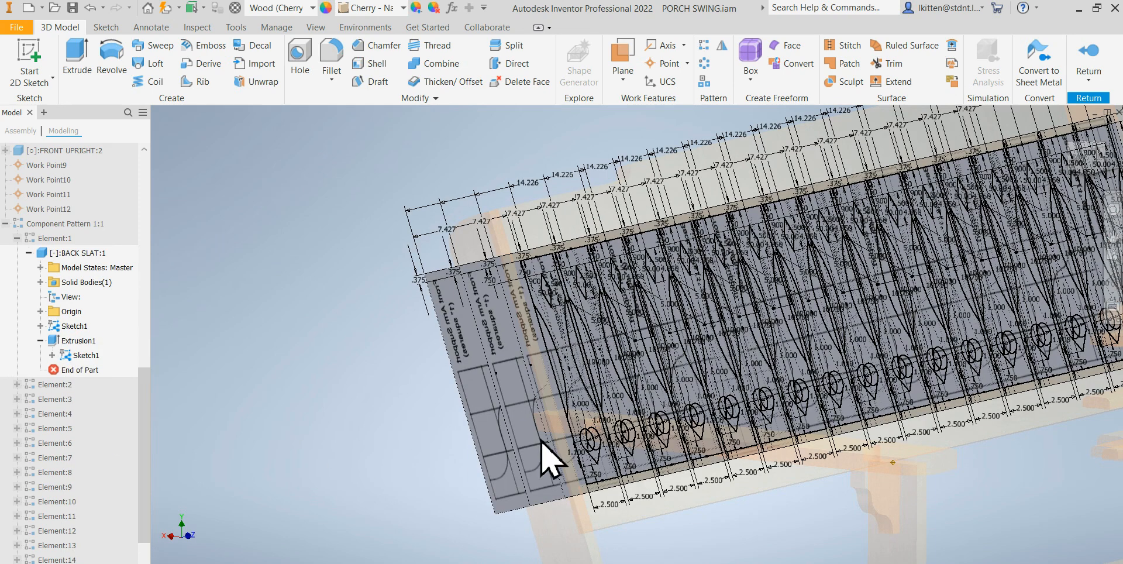
scroll(630, 446, "up", 5)
scroll(579, 438, "down", 6)
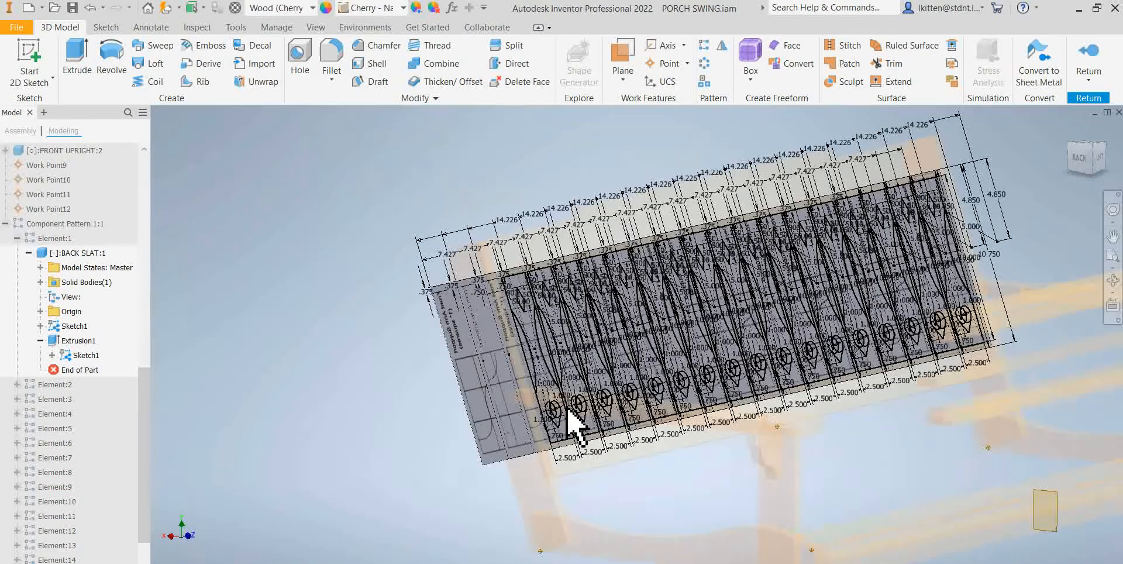
scroll(542, 381, "up", 3)
mouse_move(266, 369)
middle_mouse_down("shift")
mouse_move(250, 388)
mouse_move(343, 372)
mouse_move(331, 388)
mouse_move(223, 389)
middle_mouse_up("shift")
scroll(225, 387, "up", 3)
scroll(605, 414, "down", 7)
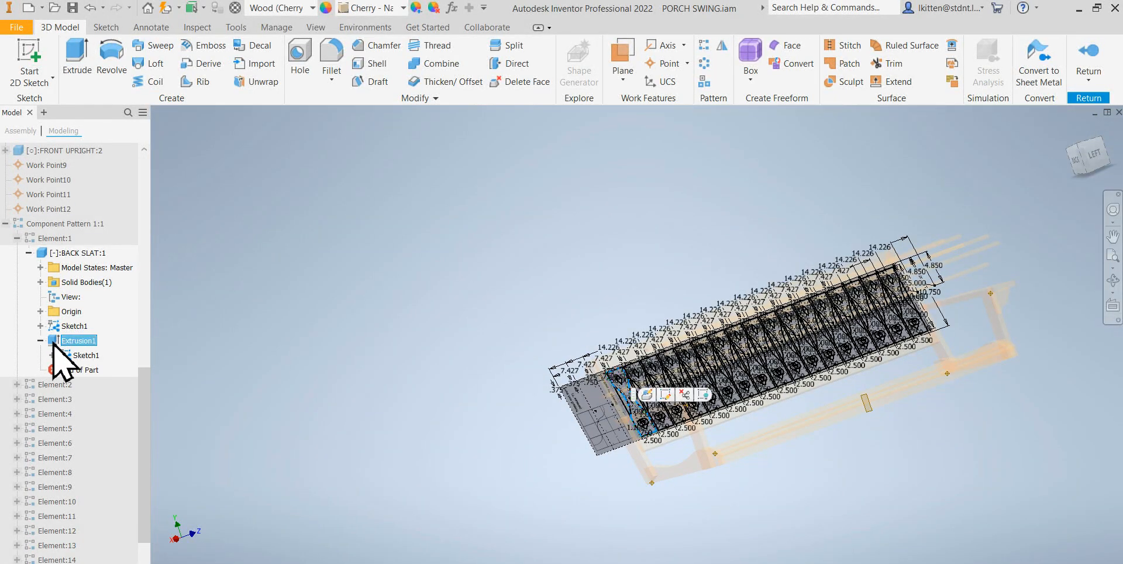
Start an extrusion and select all regions of the heart on the first back slat as profiles.
left_click(79, 65)
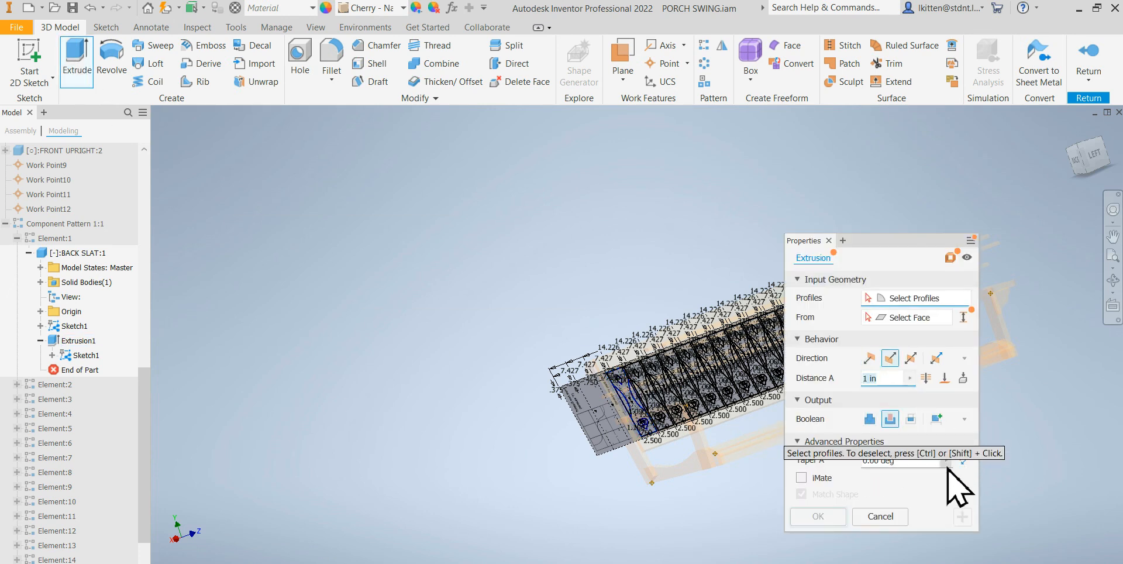
scroll(651, 431, "up", 6)
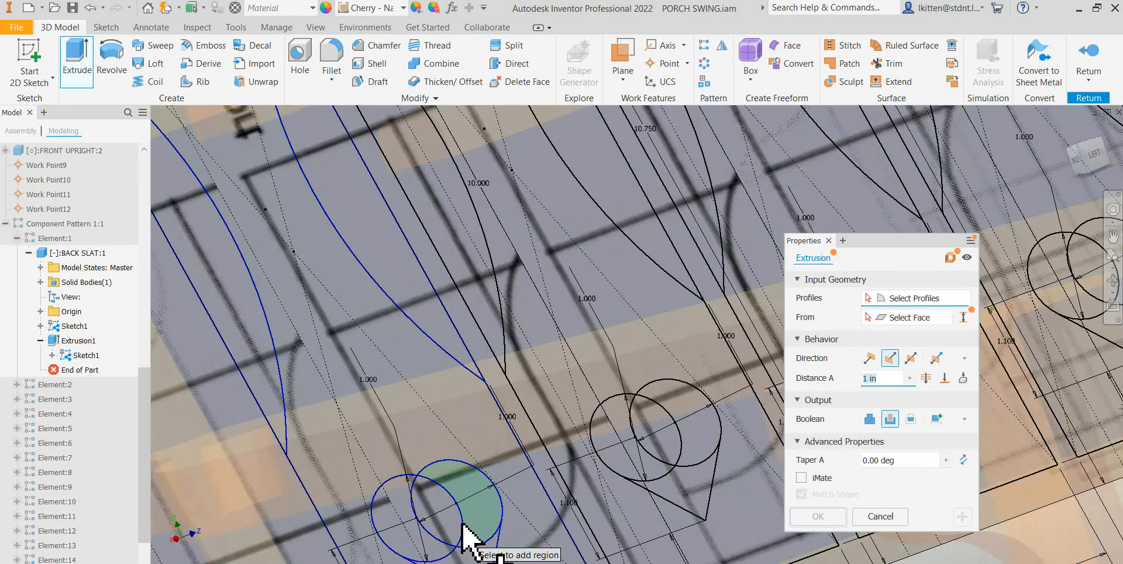
left_click(468, 529)
left_click(436, 535)
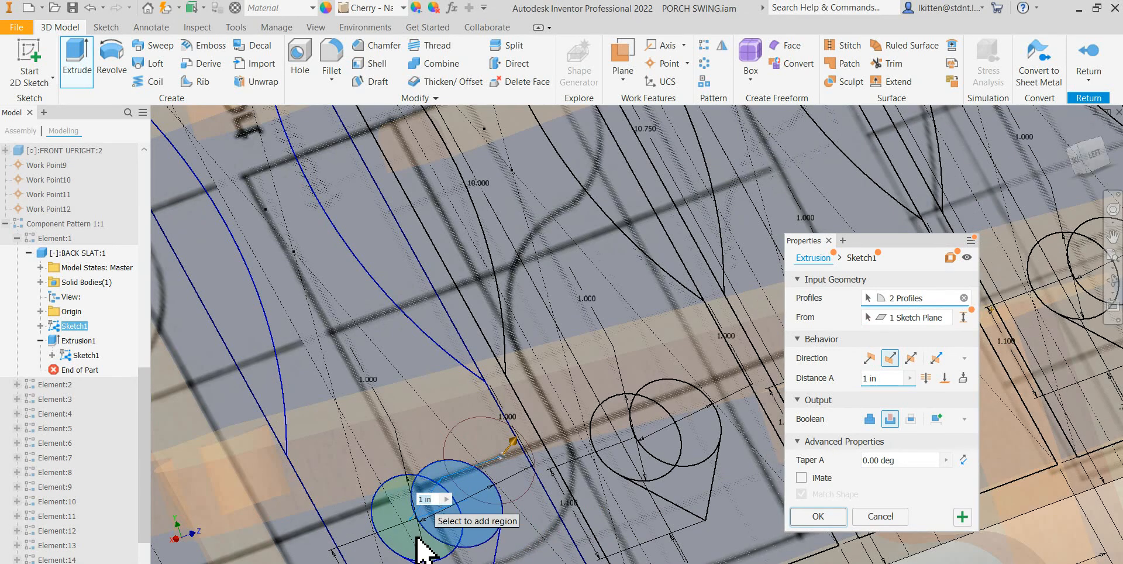
left_click(417, 538)
Add the diamond to the profiles and cut them 1 in deep through the slat in the default direction.
scroll(485, 526, "down", 6)
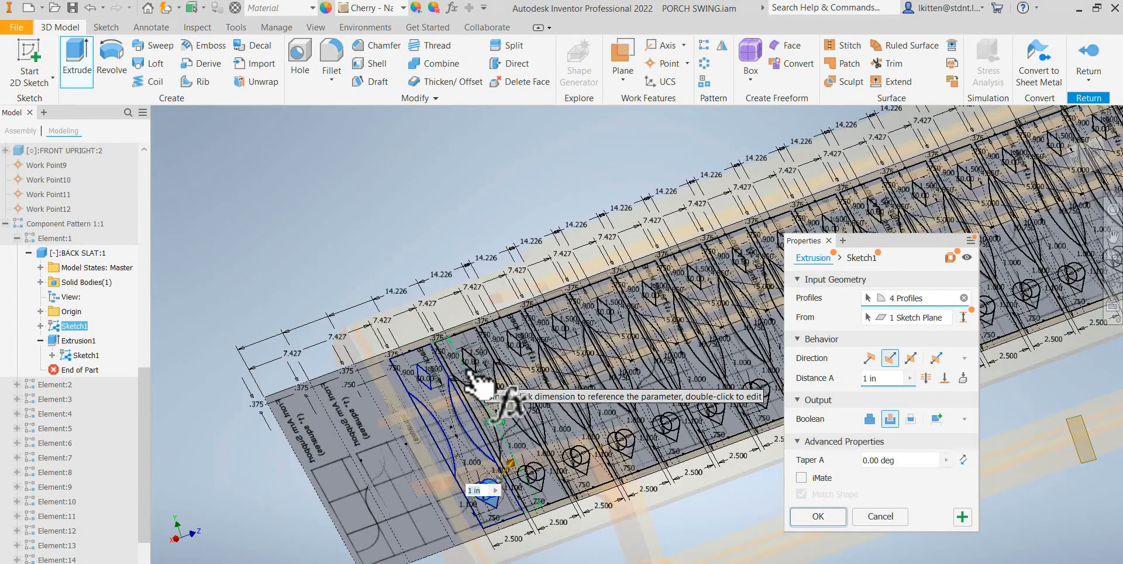
scroll(429, 389, "up", 6)
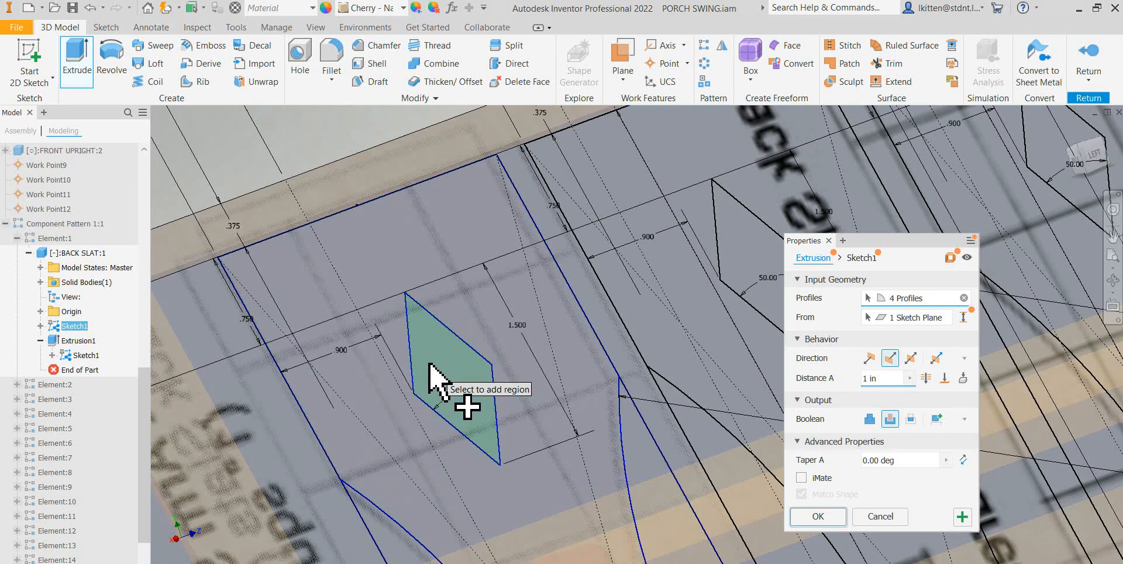
left_click(429, 364)
scroll(343, 318, "down", 6)
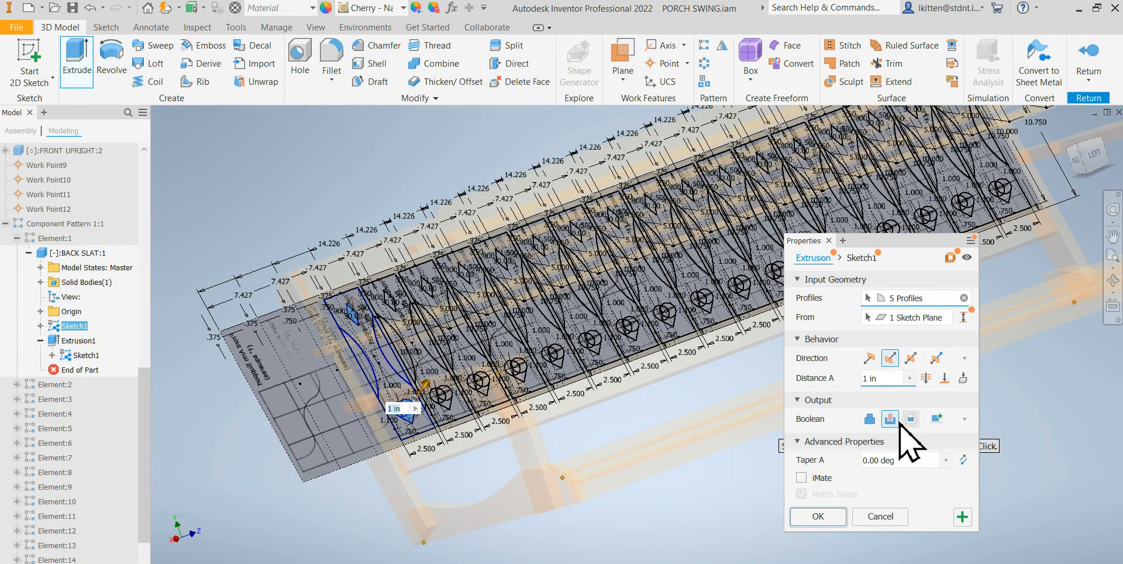
left_click(868, 361)
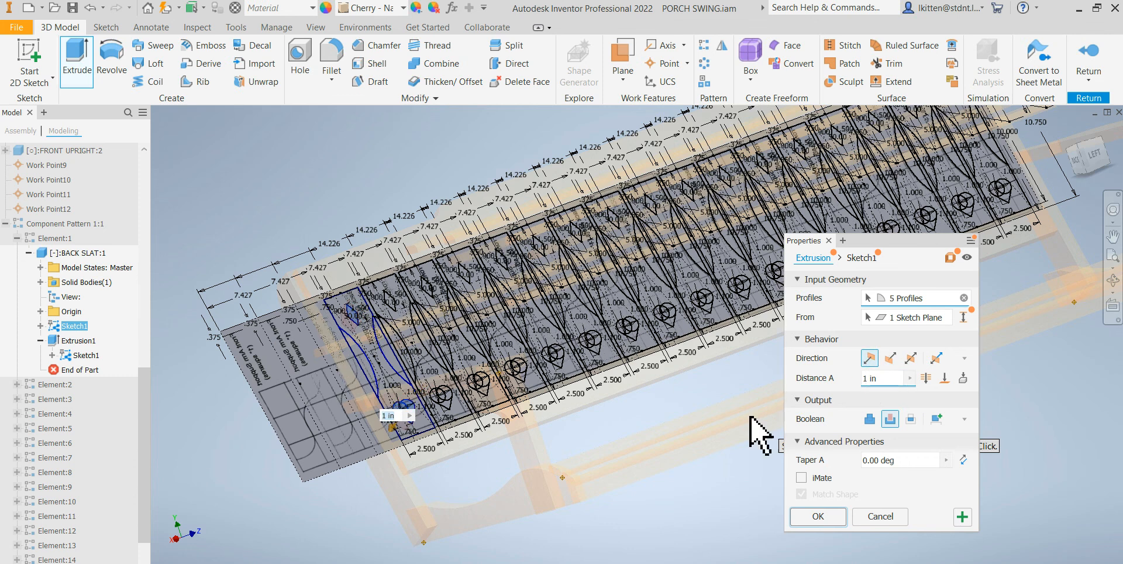
left_click(817, 516)
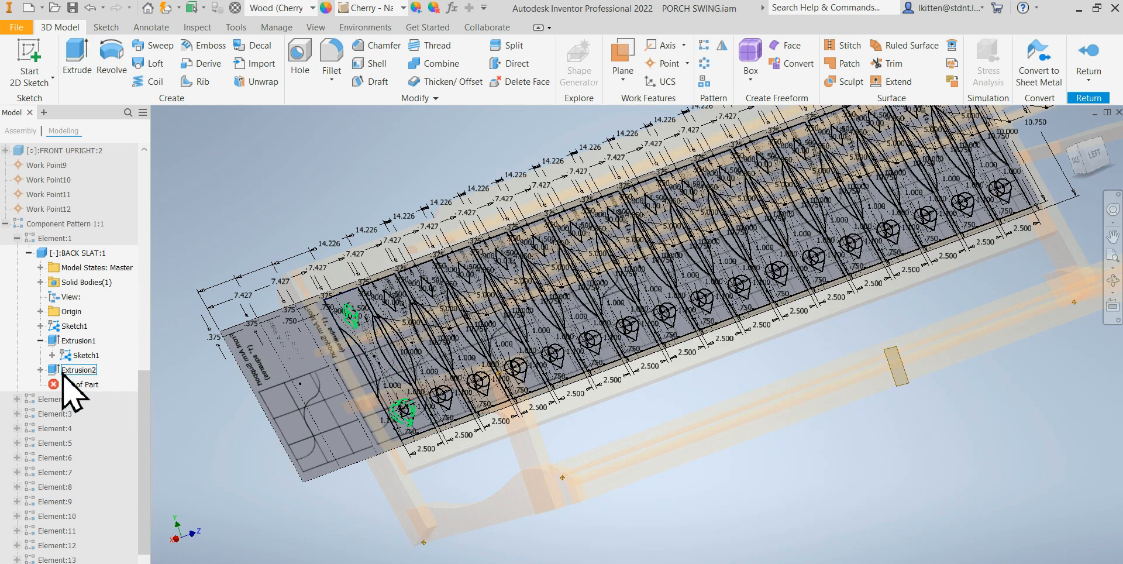
Turn off the visibility of the shared Sketch1 in the first back slat.
right_click(60, 351)
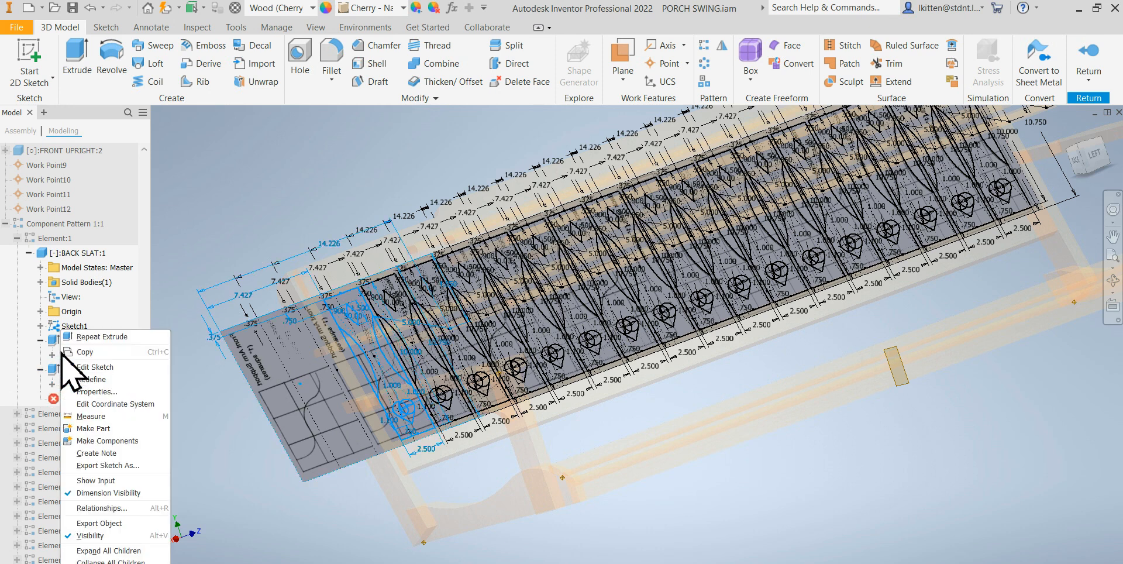
left_click(89, 529)
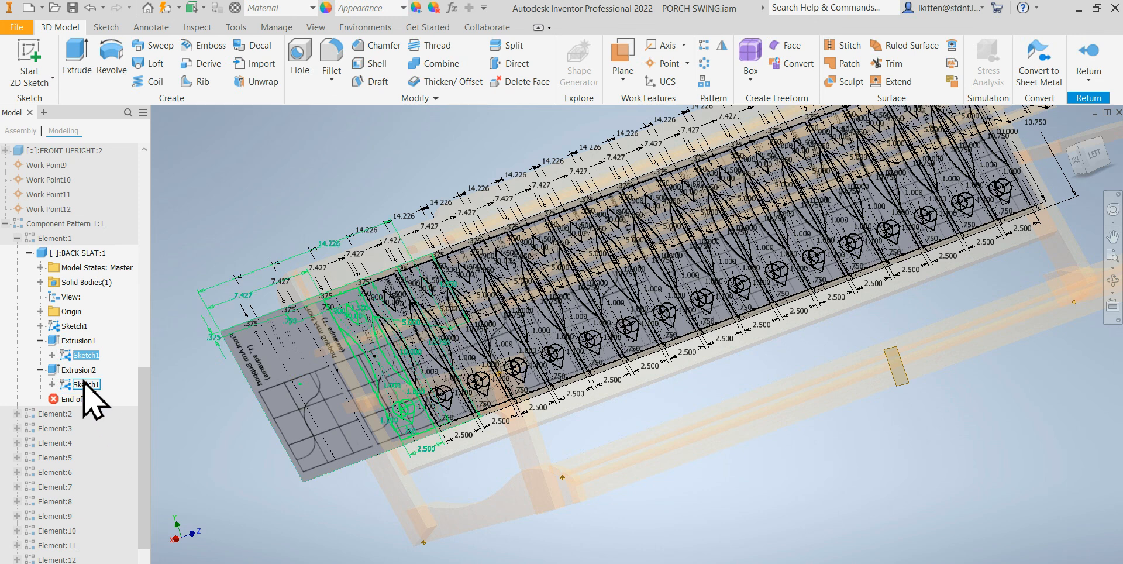
right_click(68, 356)
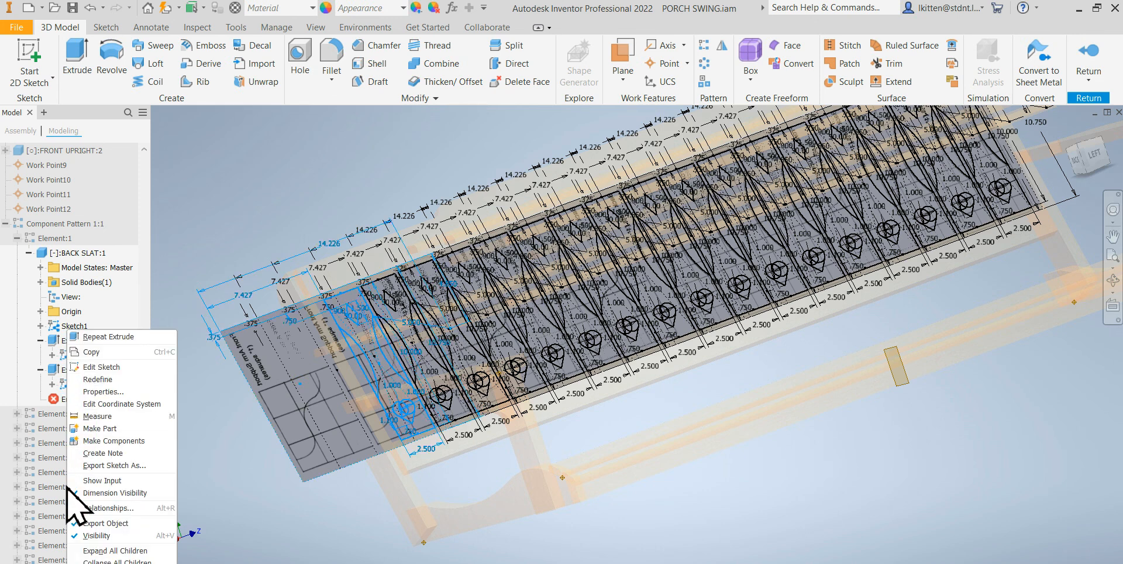
left_click(83, 532)
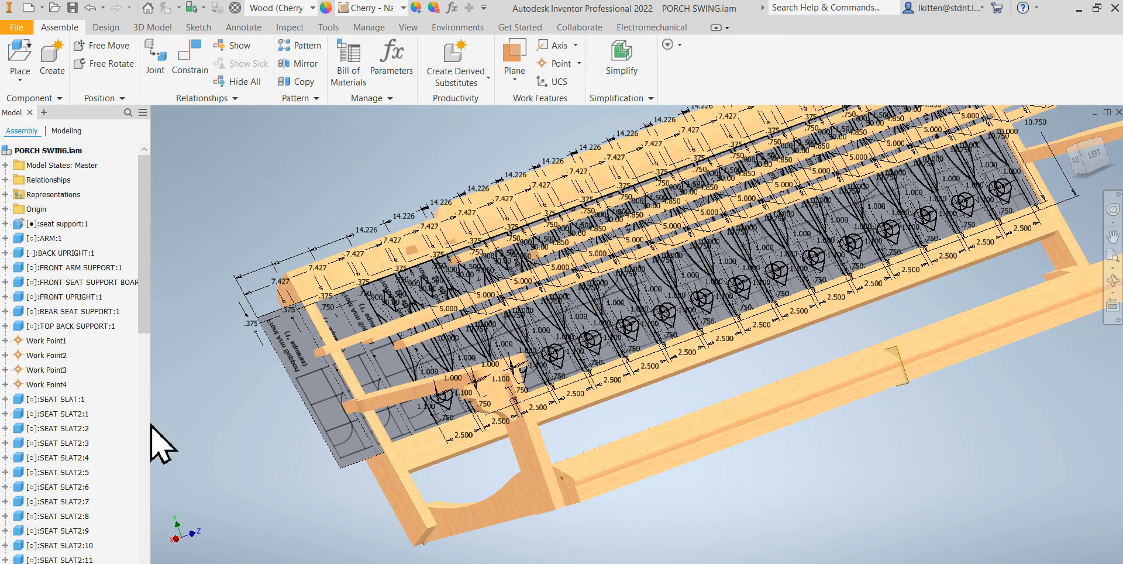
left_click(18, 27)
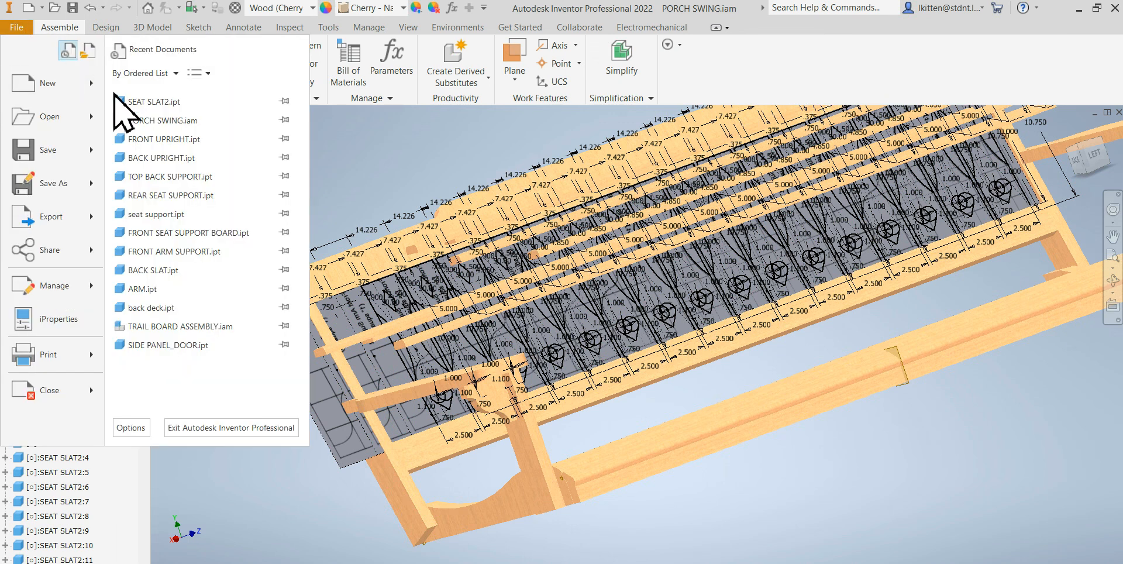
left_click(131, 99)
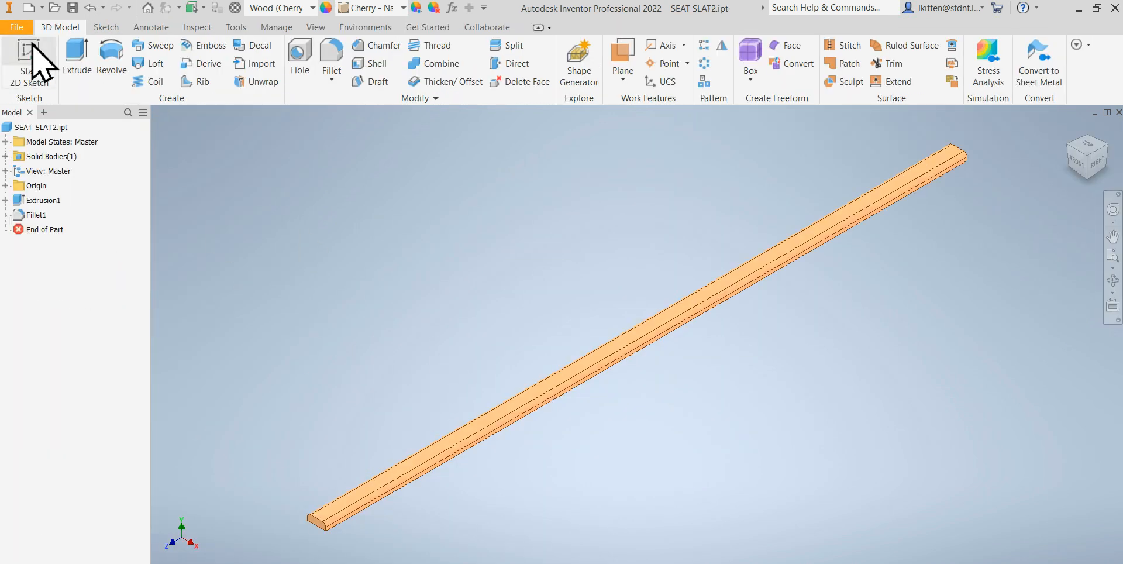
left_click(18, 28)
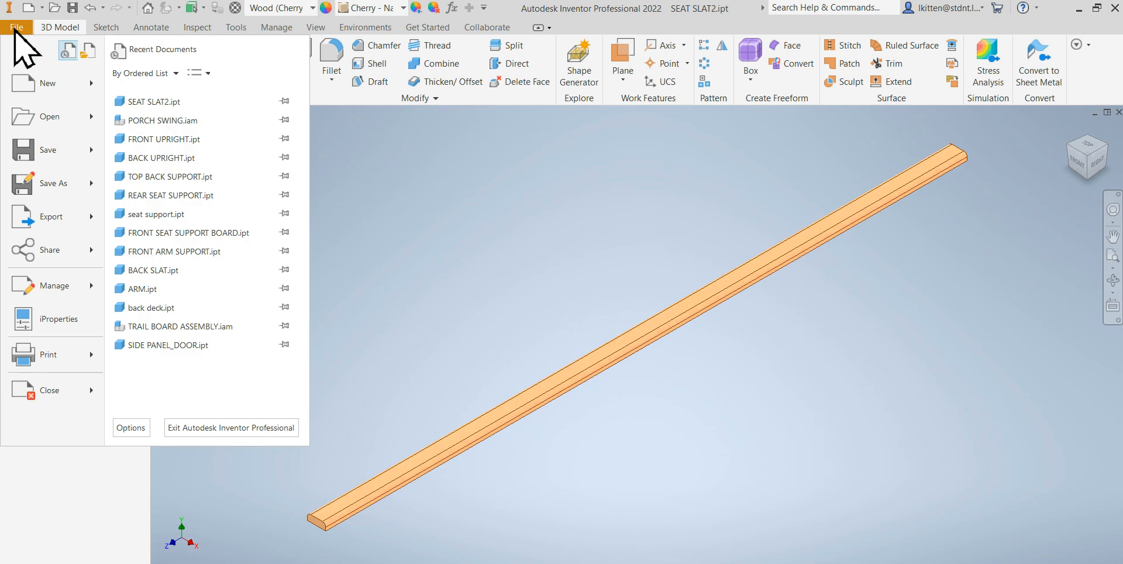
left_click(173, 159)
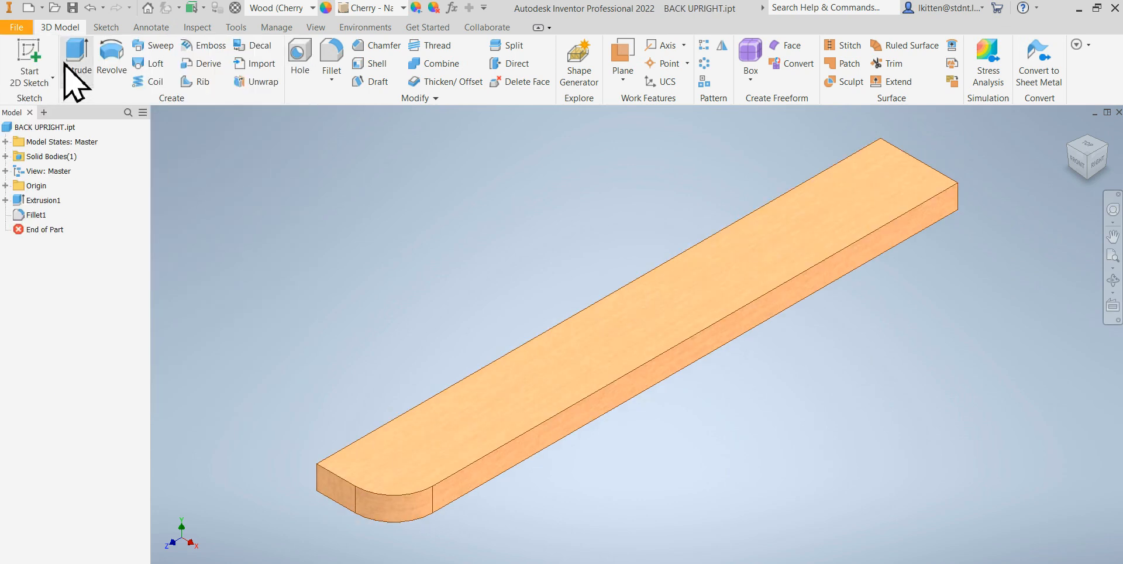
Open the recent part BACK SLAT.ipt and turn off the visibility of its Sketch1.
left_click(14, 28)
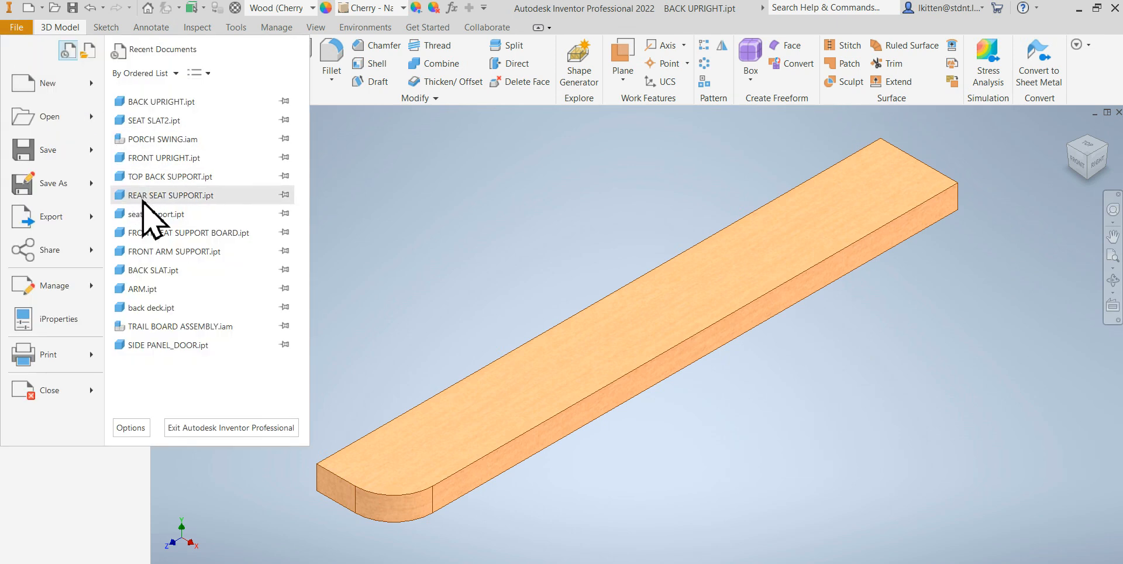
left_click(156, 270)
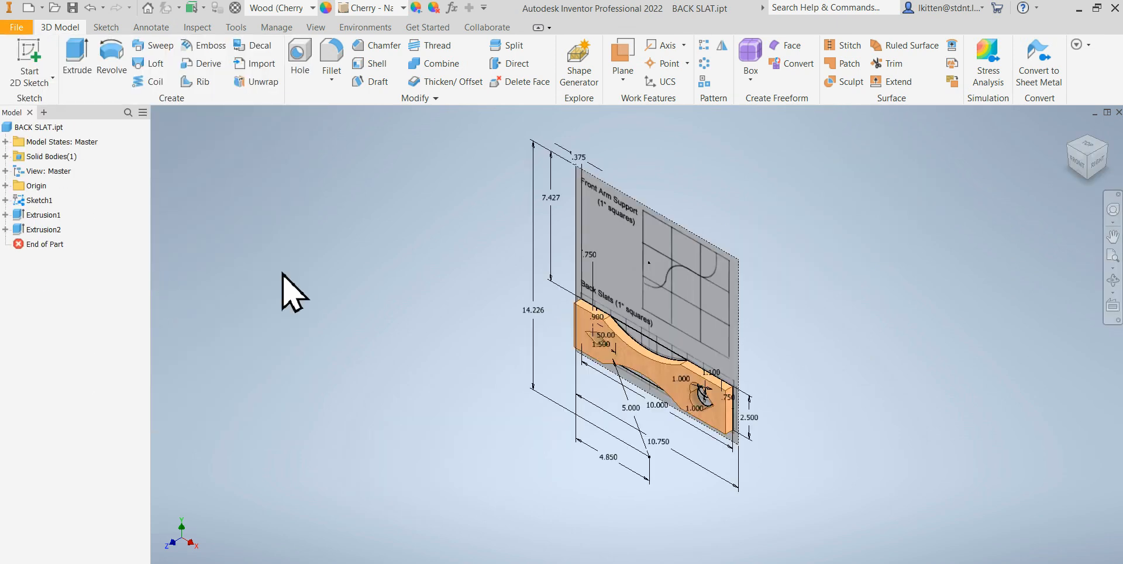
scroll(662, 395, "down", 3)
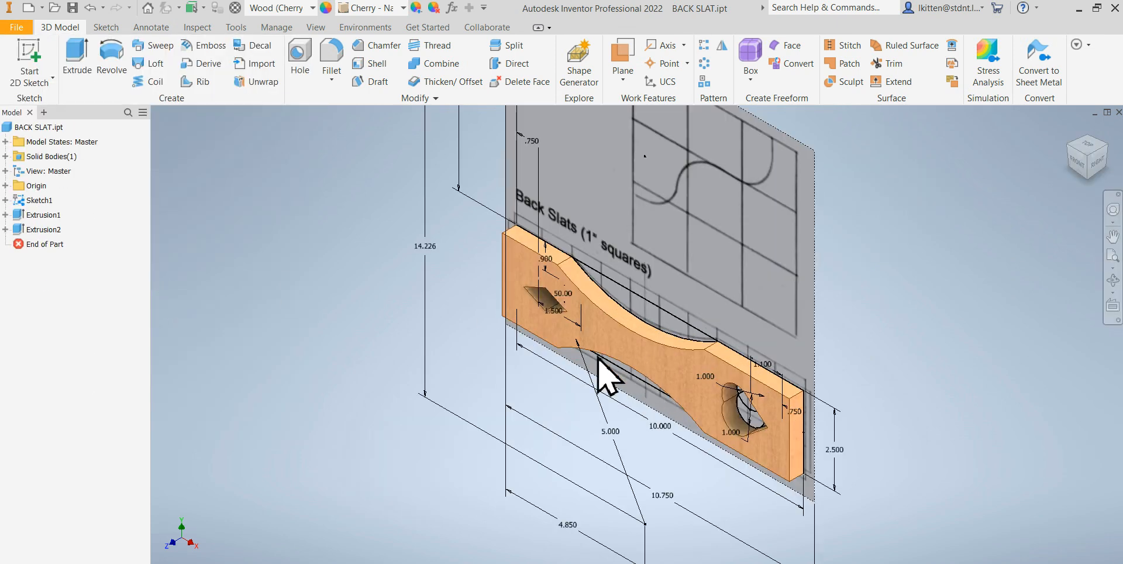
right_click(27, 243)
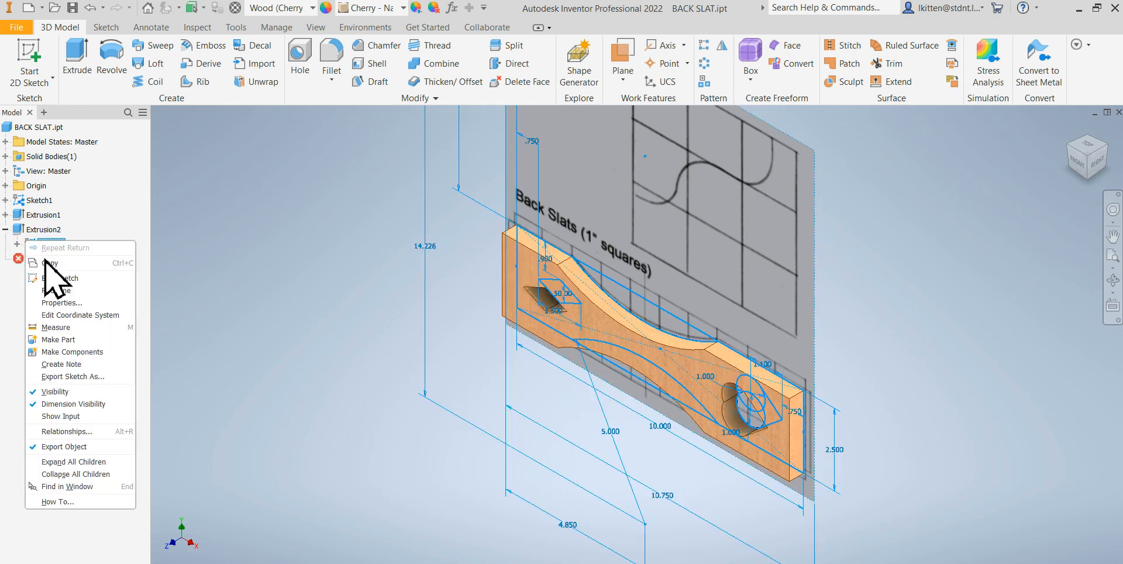
left_click(55, 391)
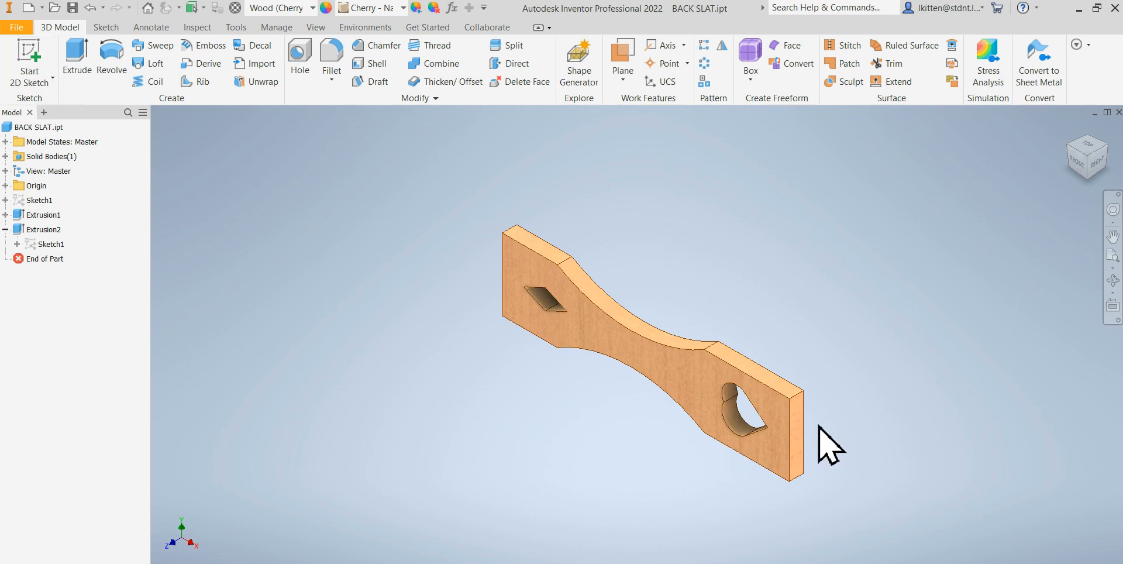
middle_click_drag(624, 482, 667, 468, "shift")
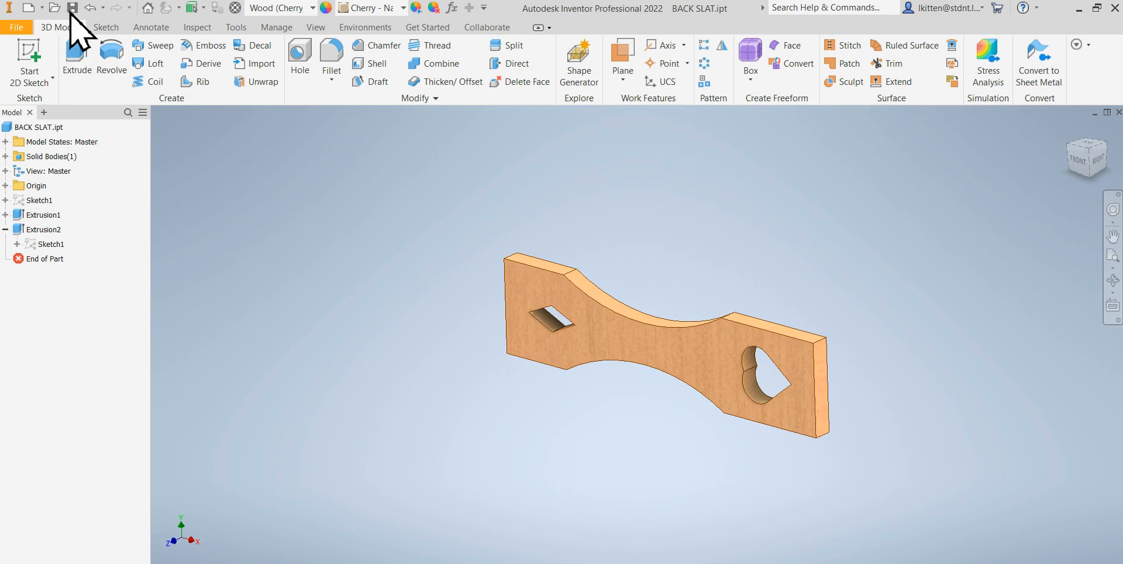
Switch back through the open documents to the PORCH SWING.iam assembly.
key("ctrl+Tab")
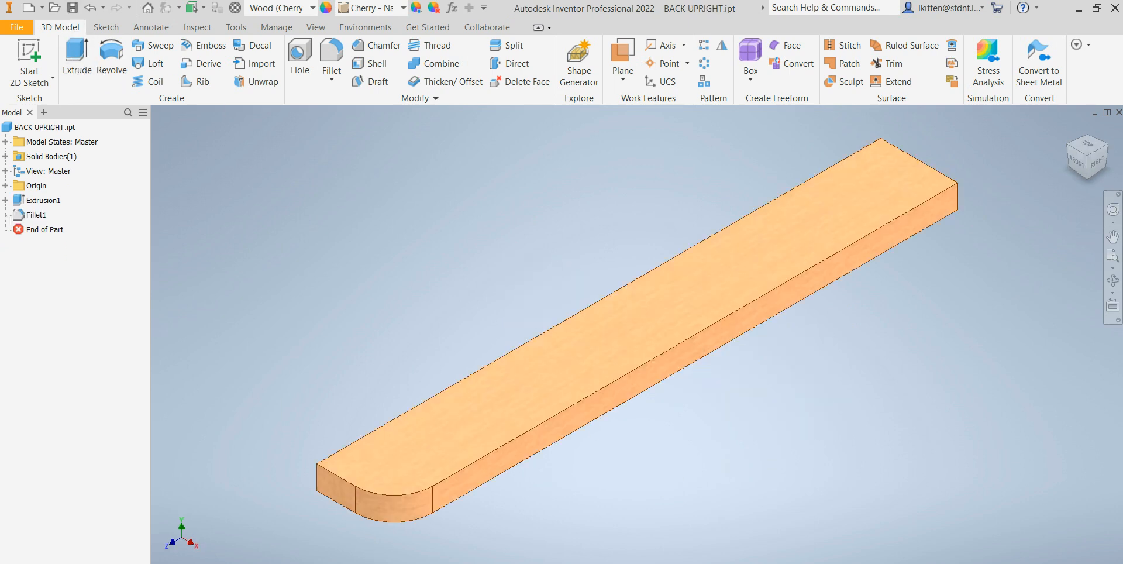
key("ctrl+Tab")
key("ctrl+Tab")
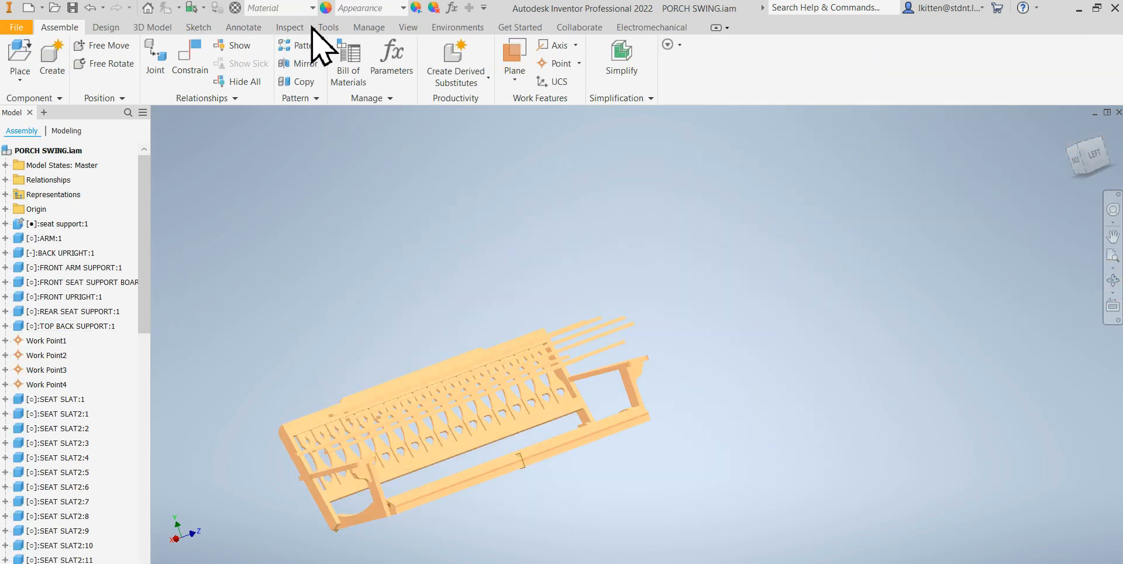
Examine the diamond and heart cutouts on the back slats and the whole swing from several angles.
middle_click_drag(298, 269, 354, 271, "shift")
scroll(340, 297, "up", 3)
scroll(509, 406, "down", 5)
middle_click_drag(648, 451, 591, 476, "shift")
scroll(589, 464, "up", 5)
scroll(559, 391, "down", 5)
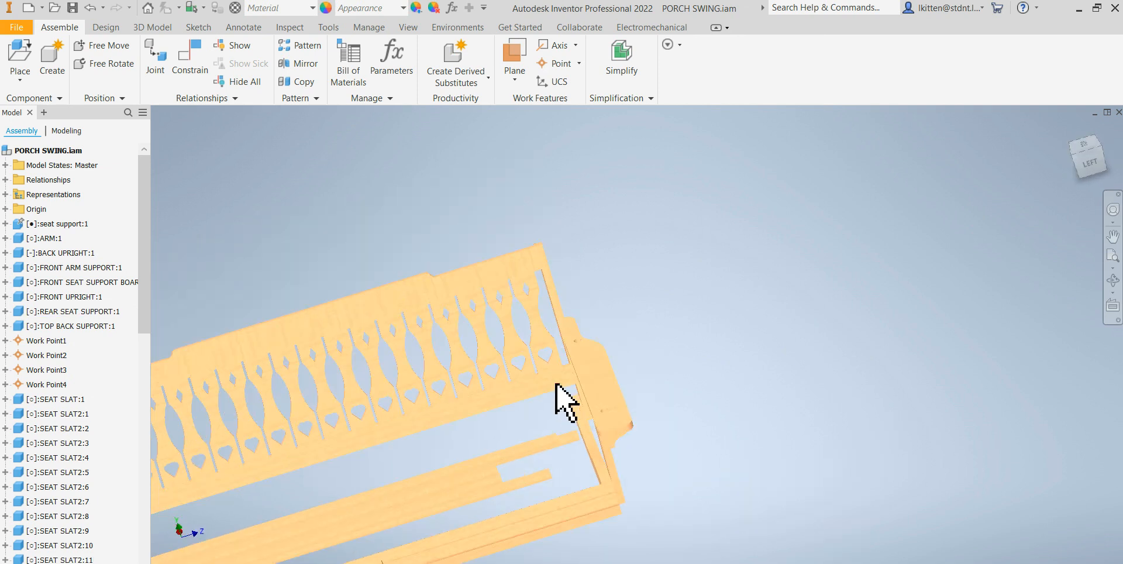
middle_click_drag(676, 363, 630, 355, "shift")
scroll(629, 354, "down", 5)
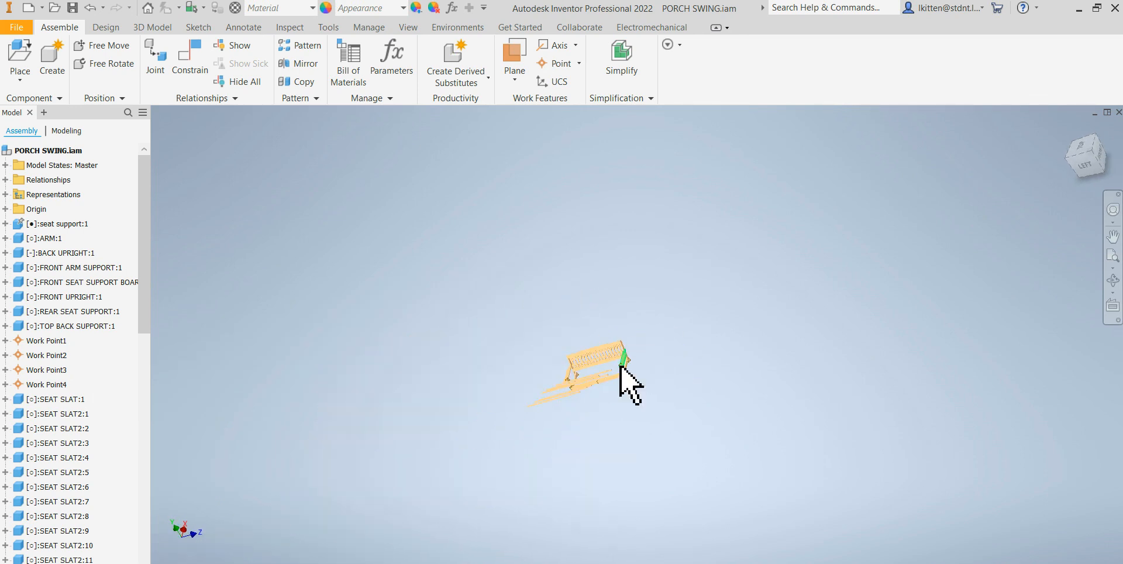
Save the PORCH SWING.iam assembly together with its changed dependent files.
middle_click_drag(519, 396, 602, 389, "shift")
scroll(561, 371, "up", 8)
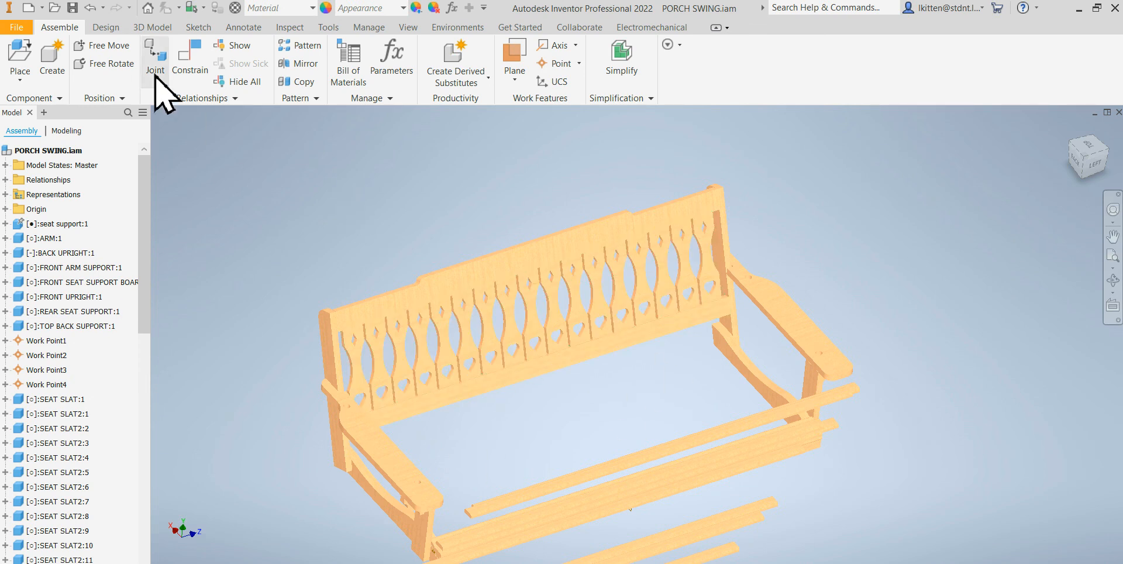
left_click(71, 8)
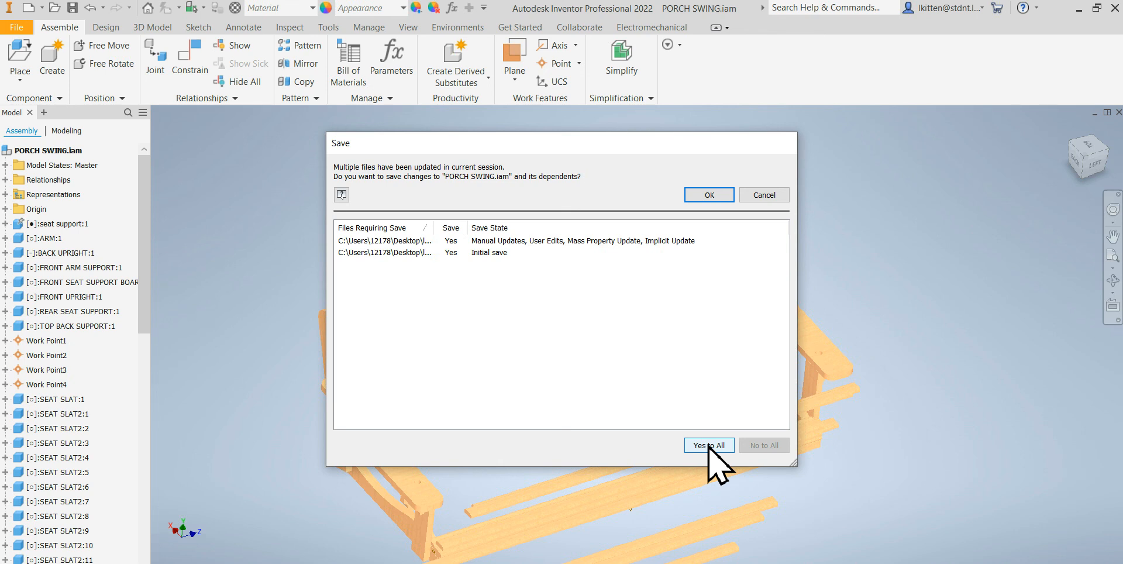
left_click(711, 199)
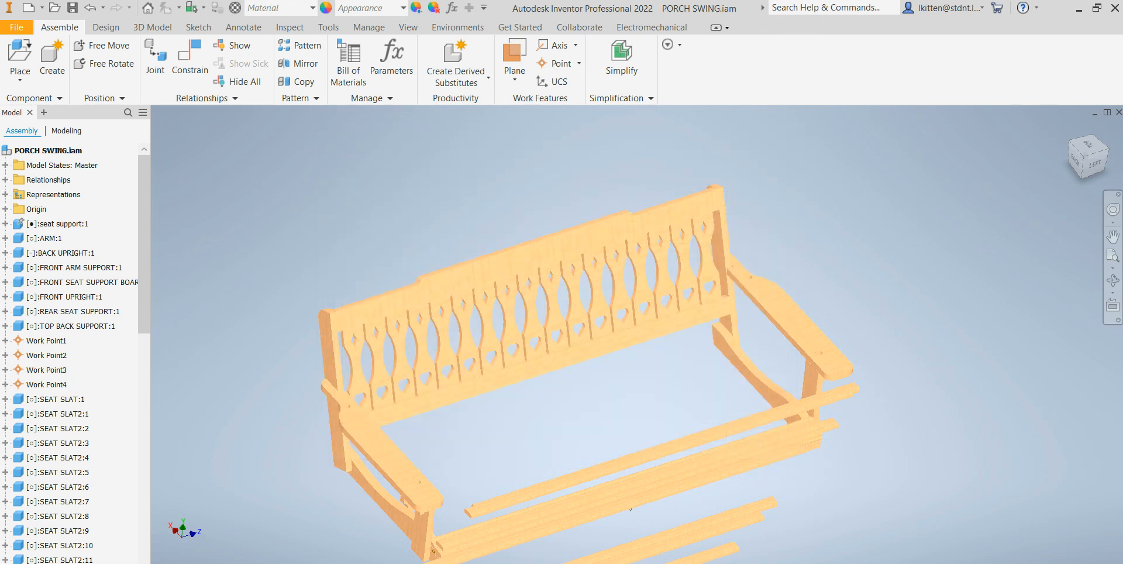
Delete the Mate:36 constraint of SEAT SLAT2:5 and pull the slat away from its neighbour.
scroll(275, 250, "up", 10)
left_click(281, 255)
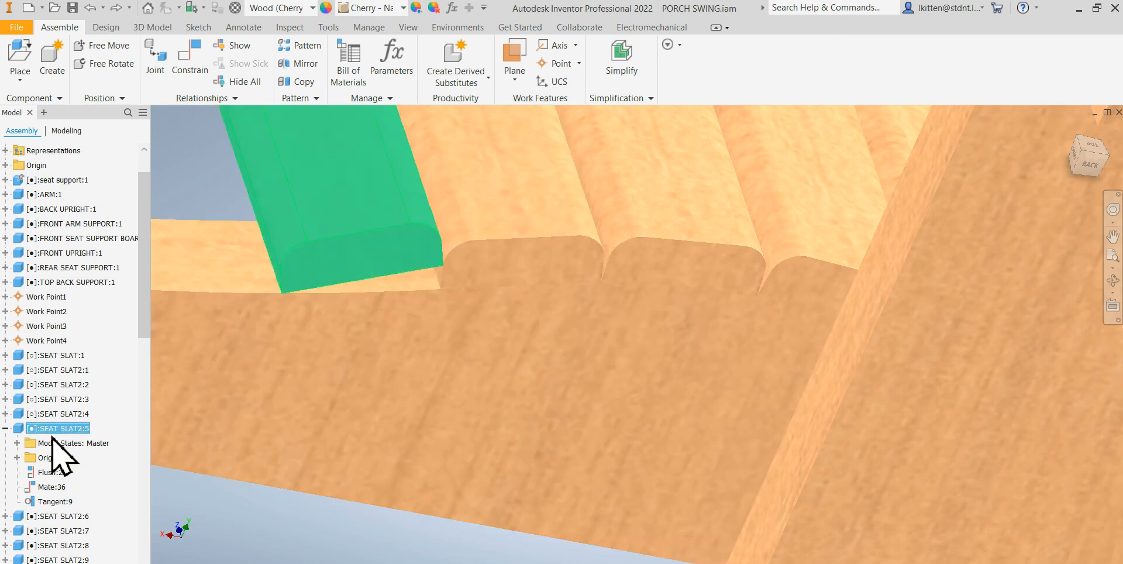
left_click(5, 429)
left_click(5, 429)
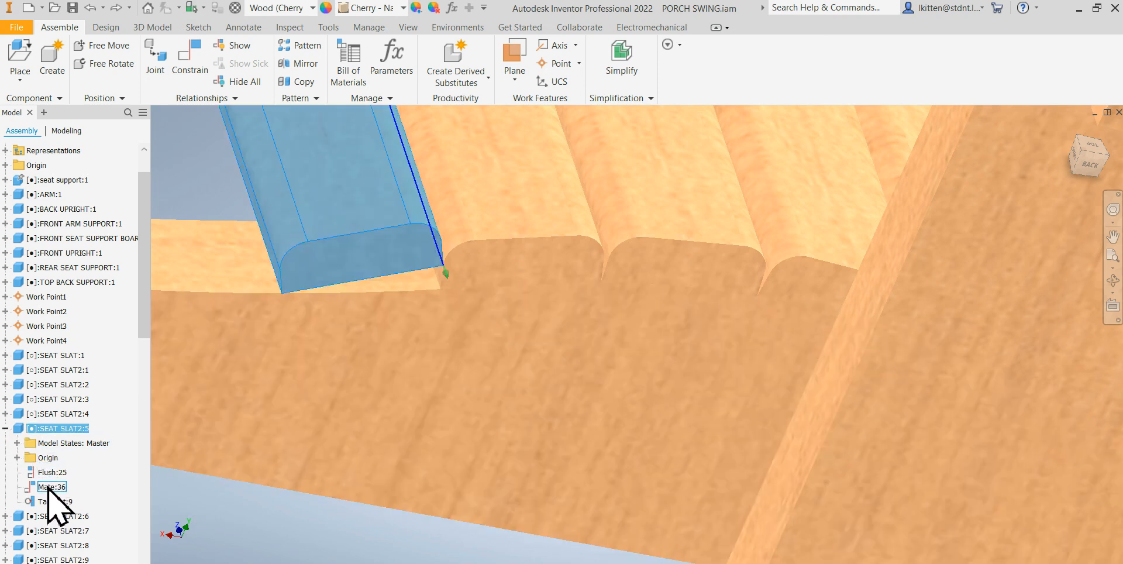
left_click(50, 487)
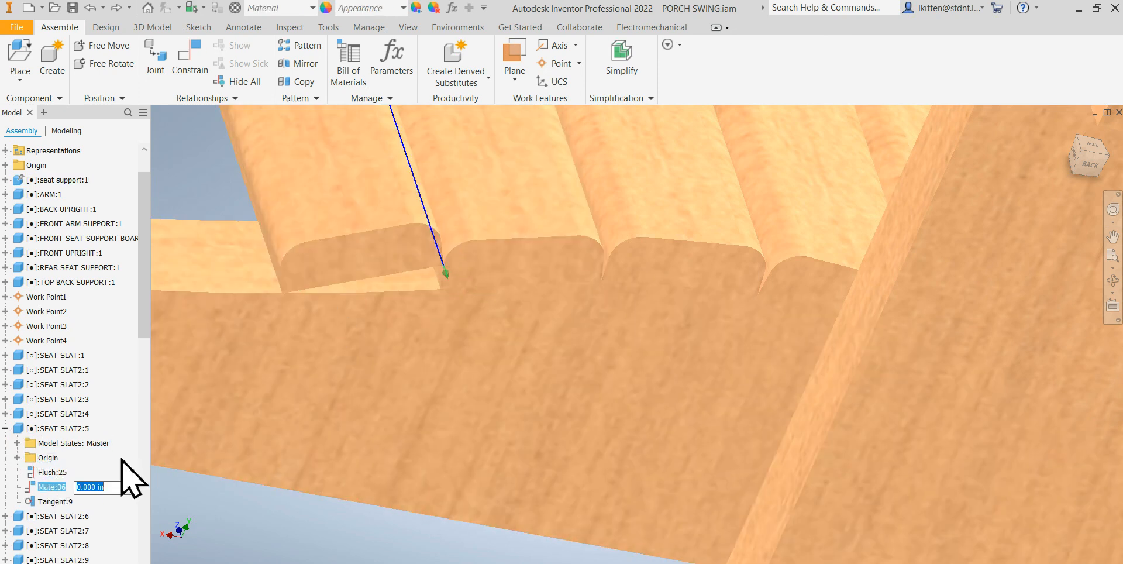
right_click(44, 489)
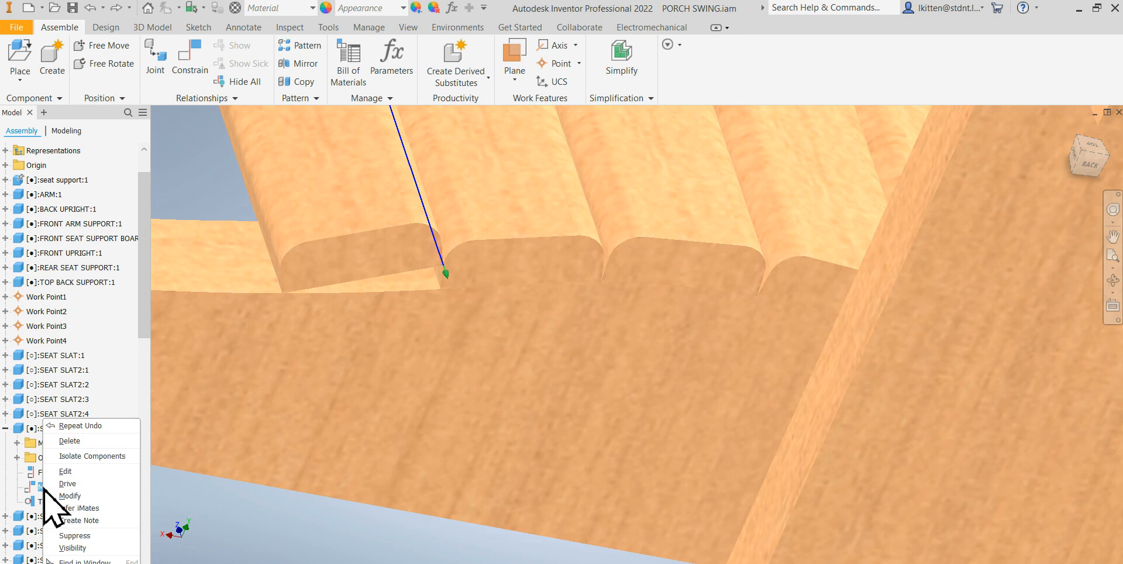
left_click(66, 444)
left_click_drag(263, 333, 243, 269)
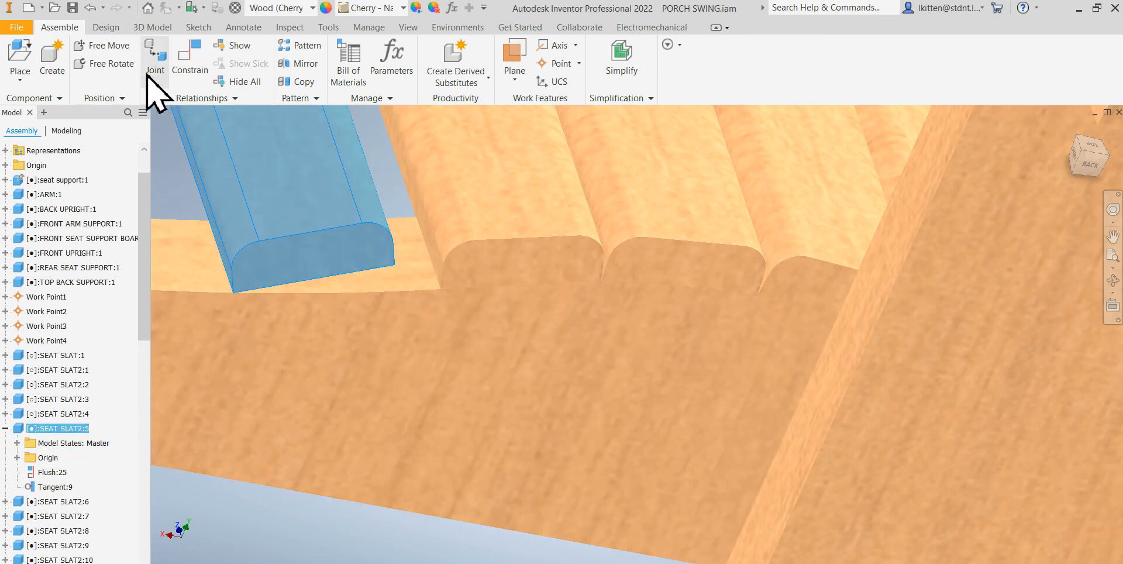
left_click(186, 67)
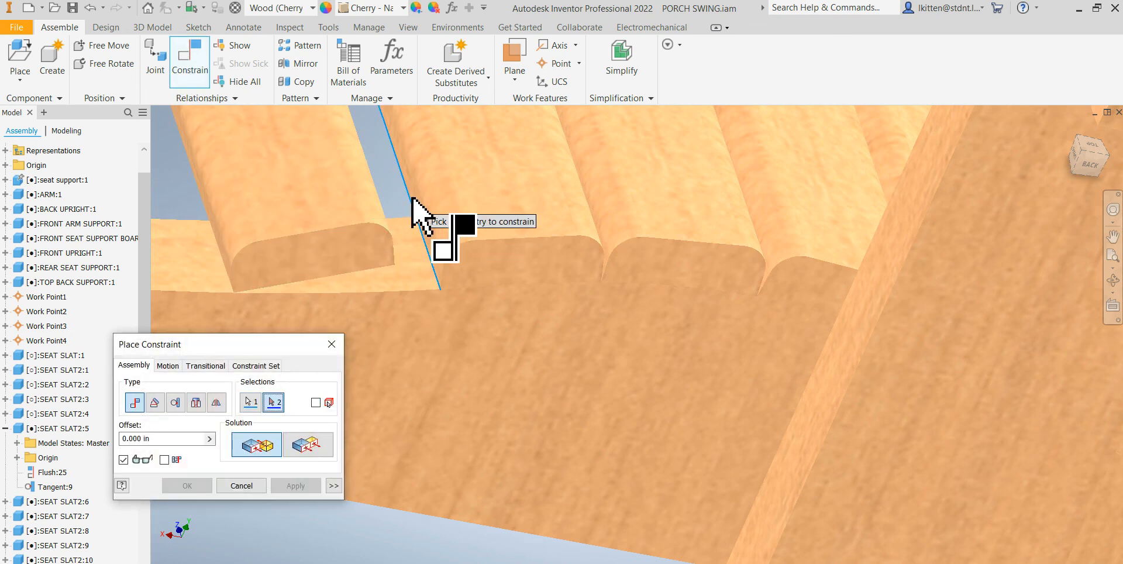
scroll(409, 204, "down", 8)
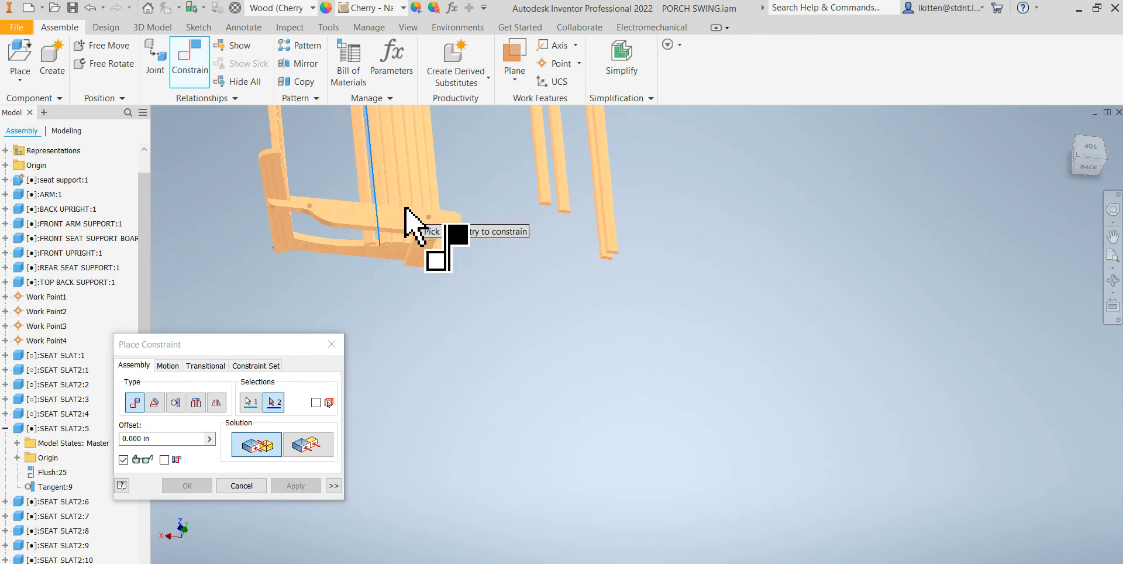
scroll(374, 198, "up", 6)
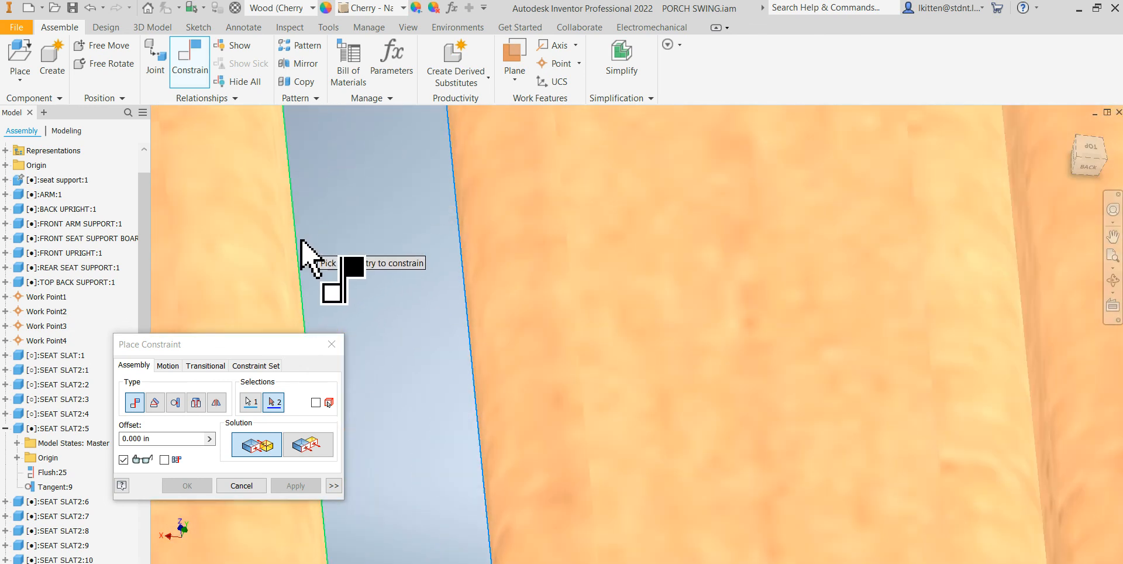
left_click(298, 240)
scroll(371, 270, "down", 3)
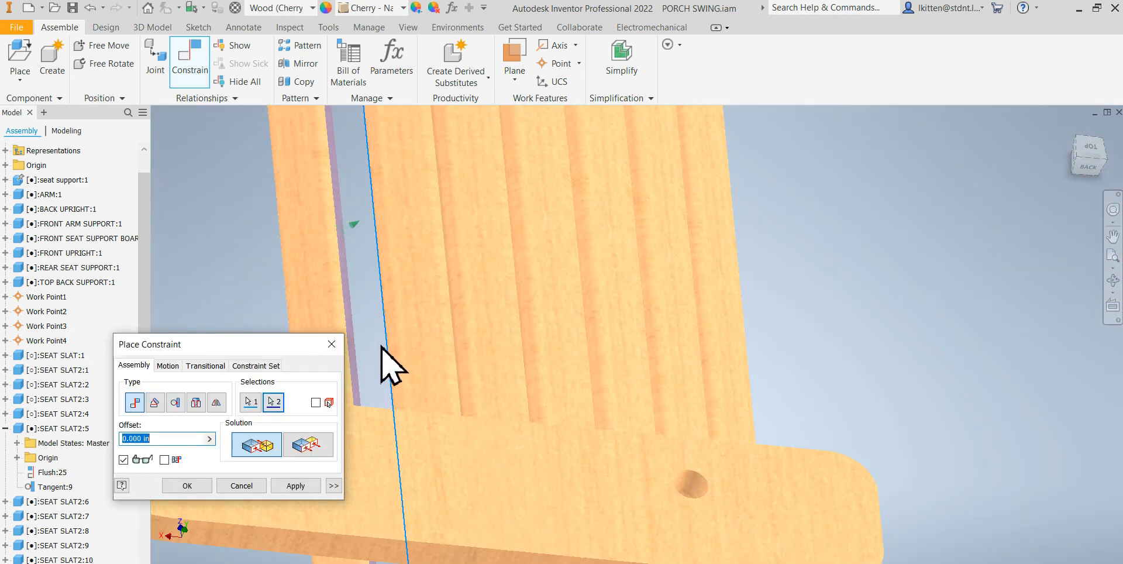
scroll(360, 334, "up", 2)
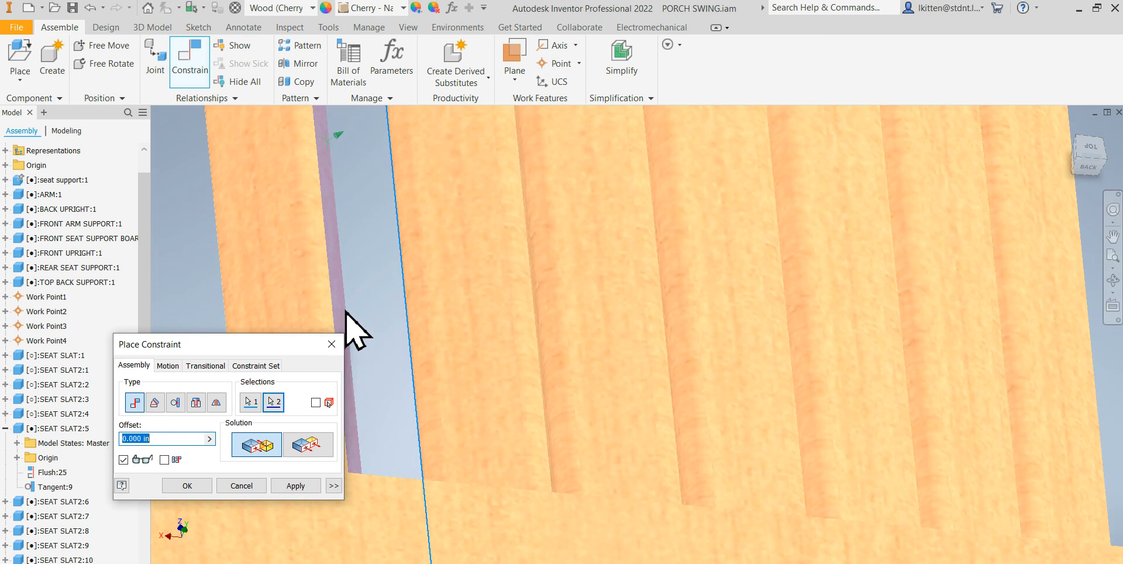
left_click(241, 485)
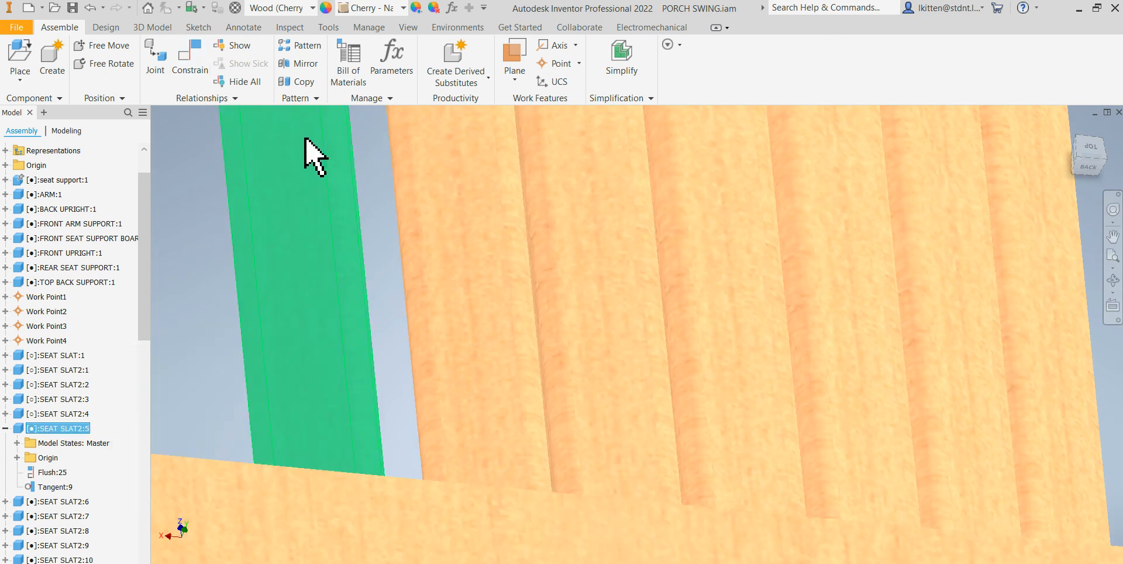
Mate the long edge of SEAT SLAT2:5 to the facing edge of the neighbouring seat slat with a 0.000 in offset.
left_click(180, 70)
scroll(371, 238, "up", 2)
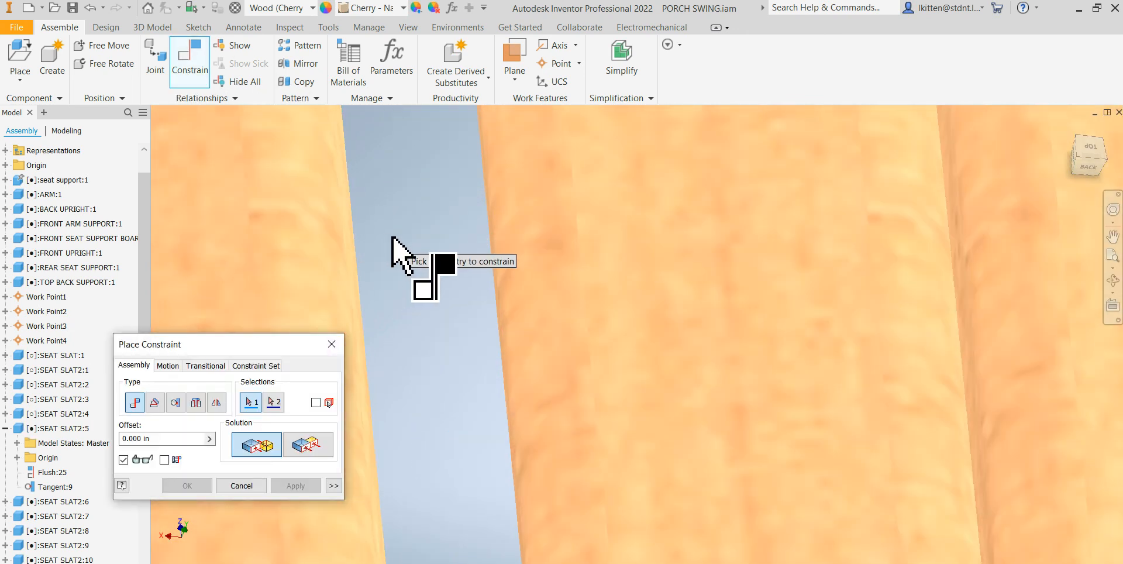
scroll(393, 248, "up", 2)
scroll(411, 275, "down", 3)
scroll(409, 299, "up", 3)
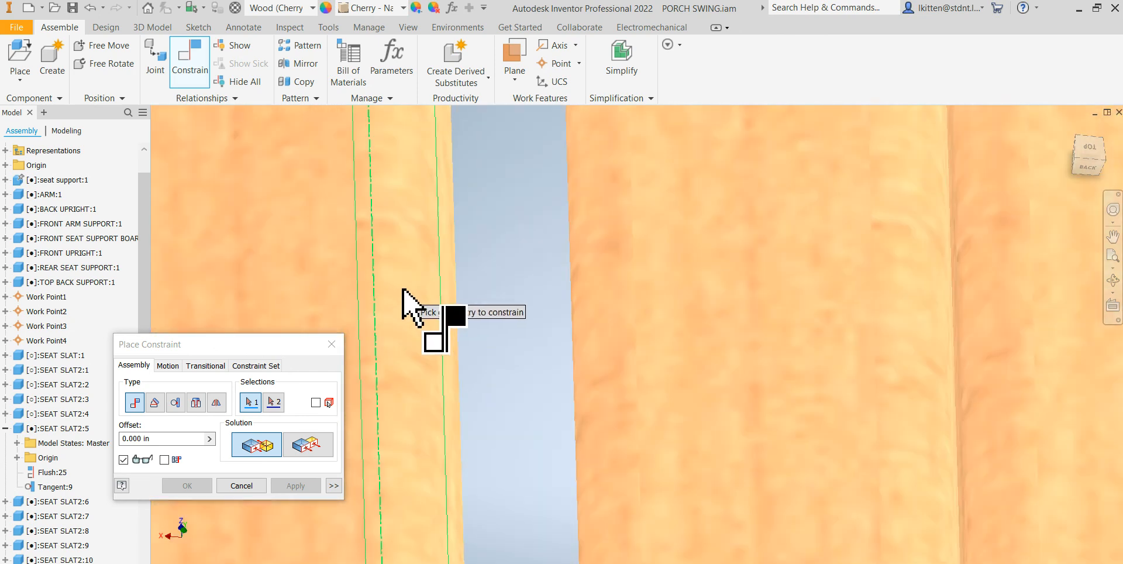
left_click(465, 325)
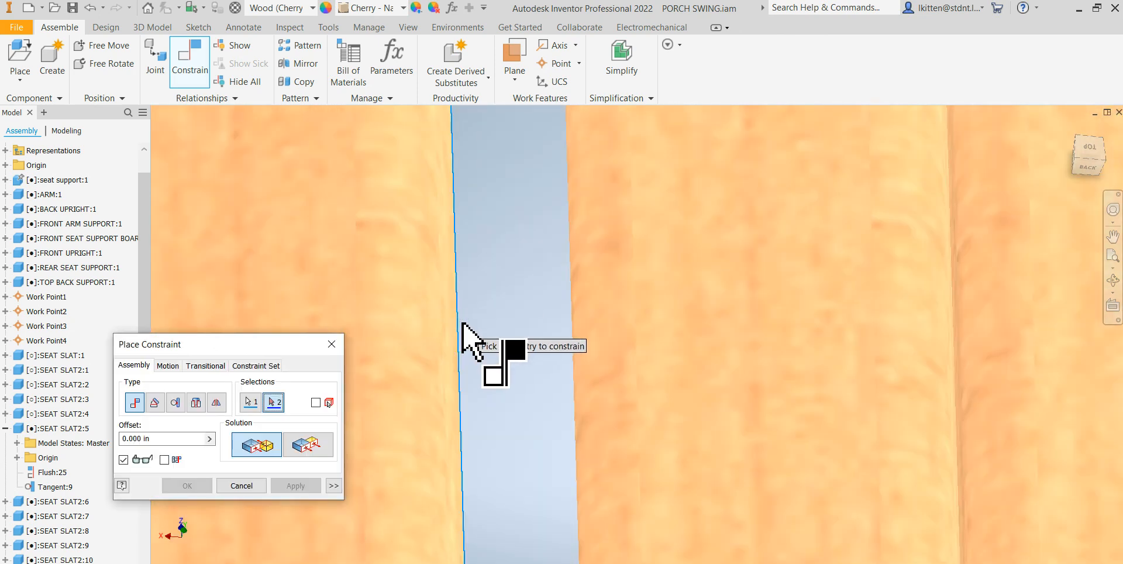
scroll(494, 348, "down", 3)
middle_click_drag(371, 293, 427, 286, "shift")
scroll(797, 519, "up", 5)
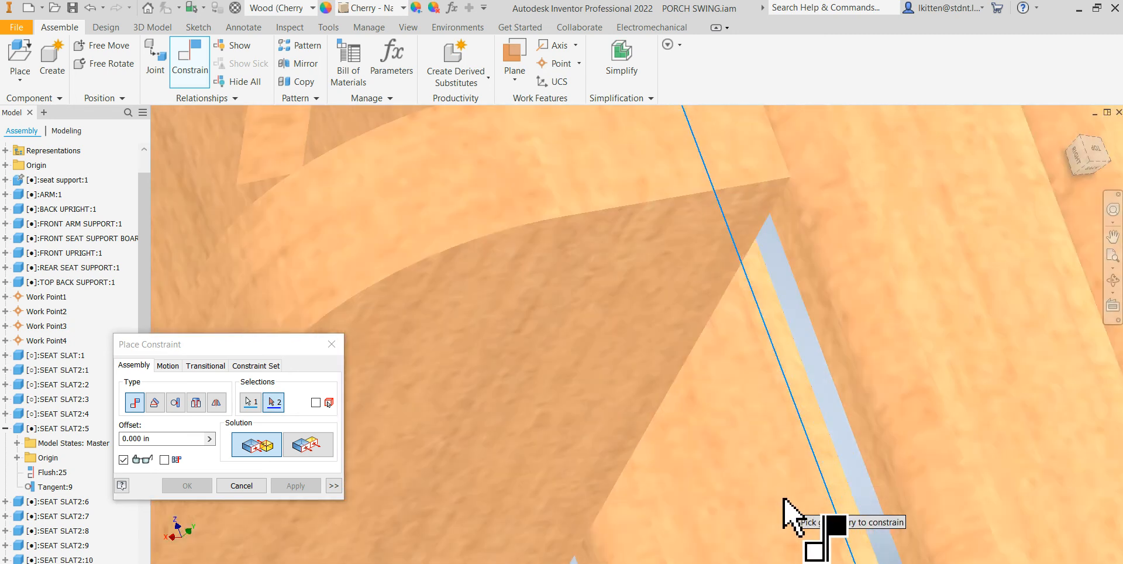
left_click(866, 461)
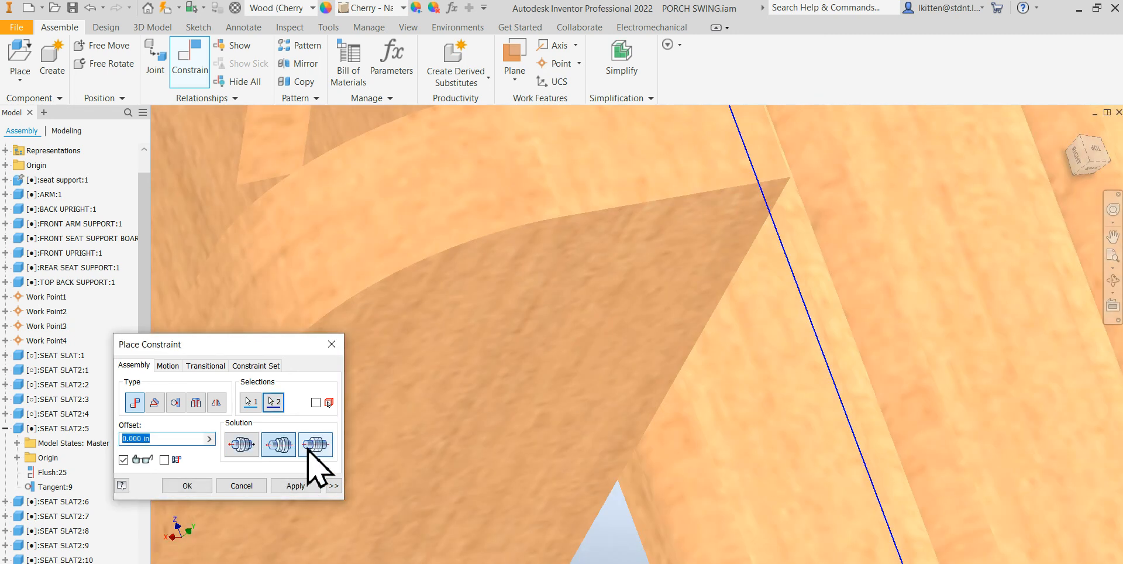
left_click(296, 485)
Make the end face of the next loose seat slat flush with the outer side face of the curved seat support, offset 0.000 in.
scroll(376, 301, "down", 5)
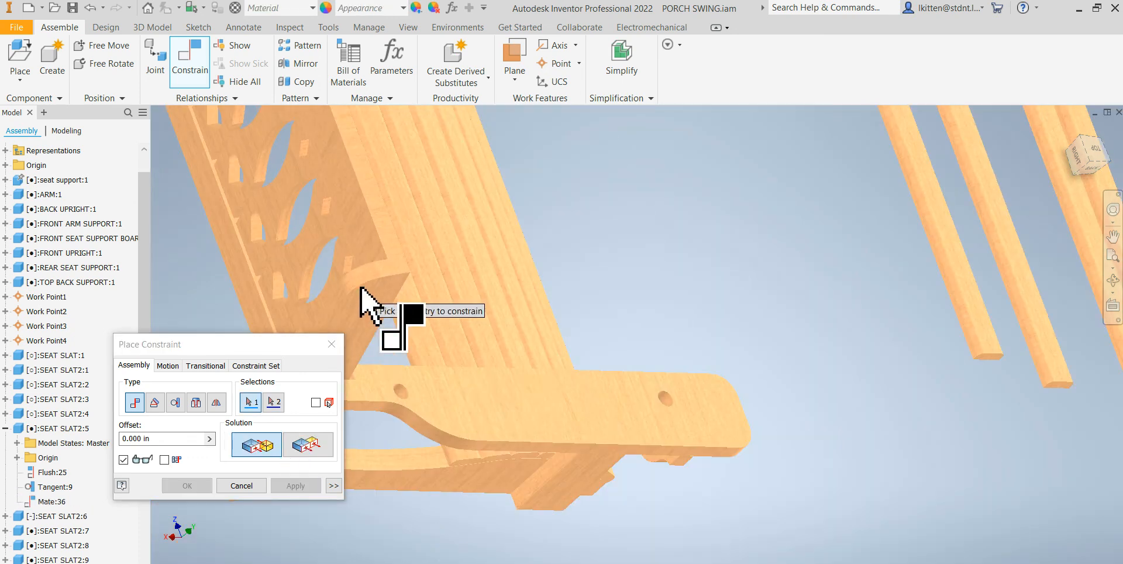
scroll(483, 493, "up", 5)
scroll(421, 403, "down", 5)
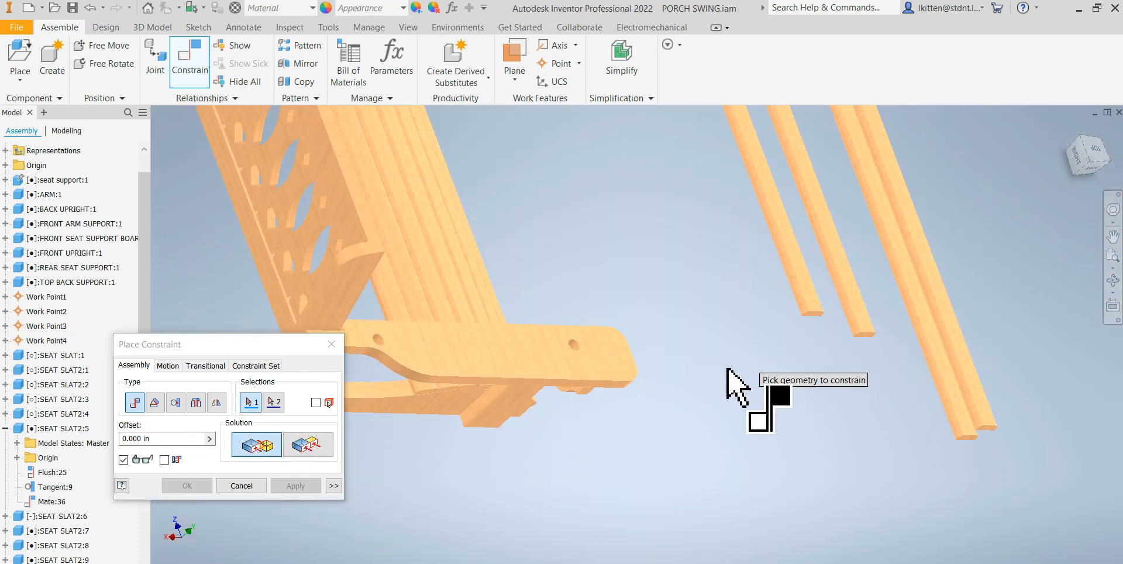
left_click(298, 452)
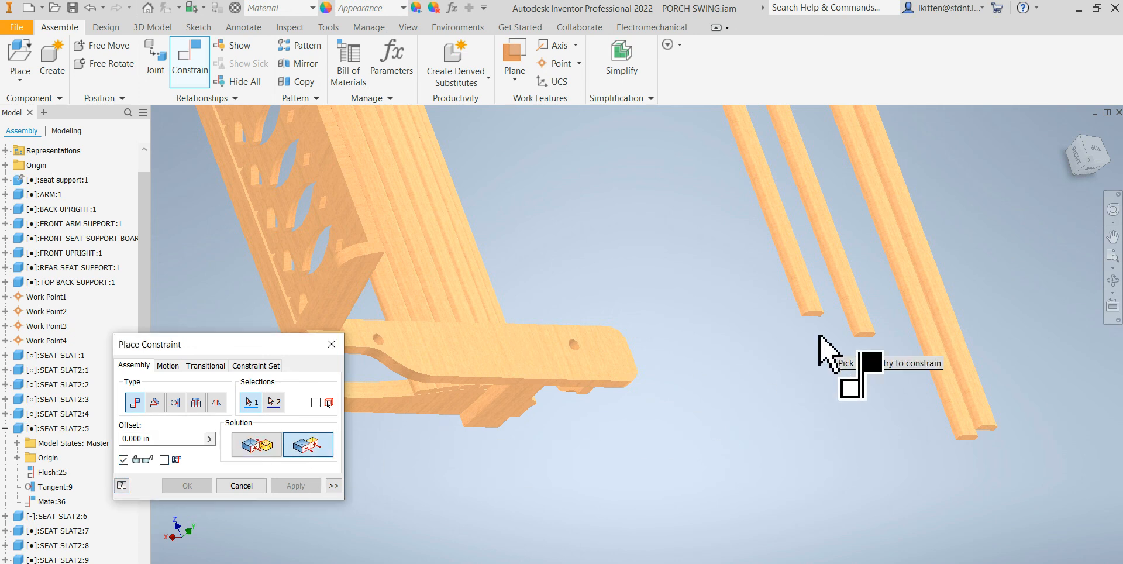
scroll(810, 357, "up", 5)
left_click(808, 284)
scroll(742, 300, "down", 6)
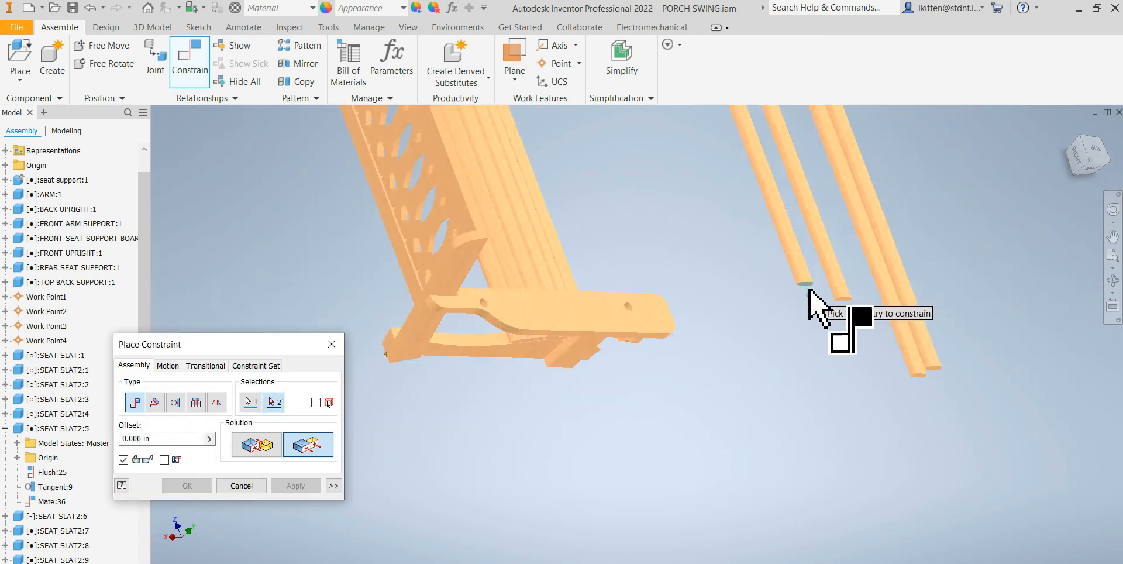
scroll(643, 374, "up", 4)
left_click(630, 277)
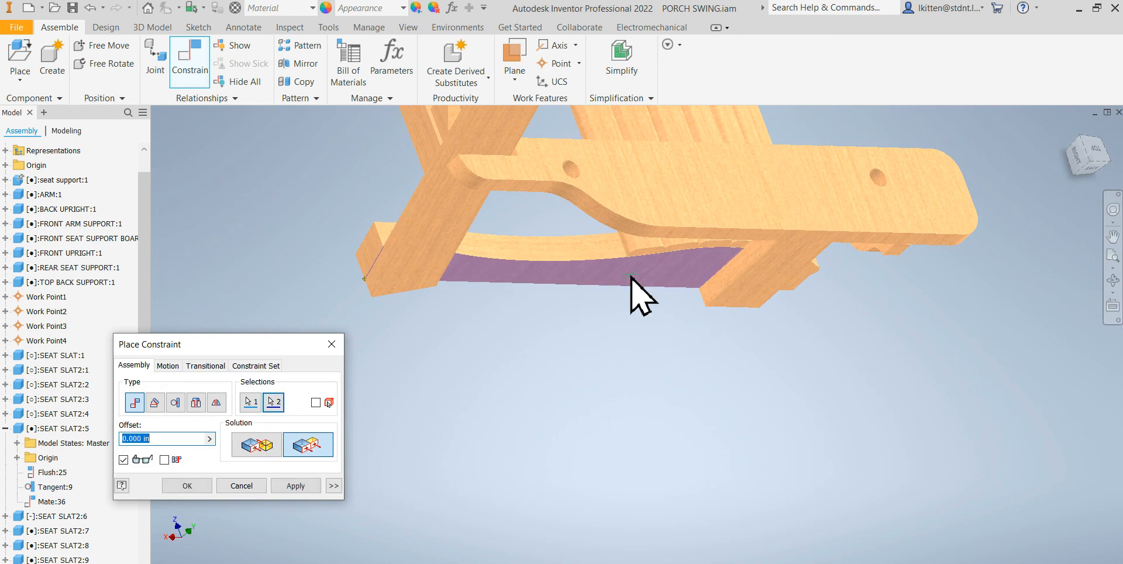
left_click(296, 486)
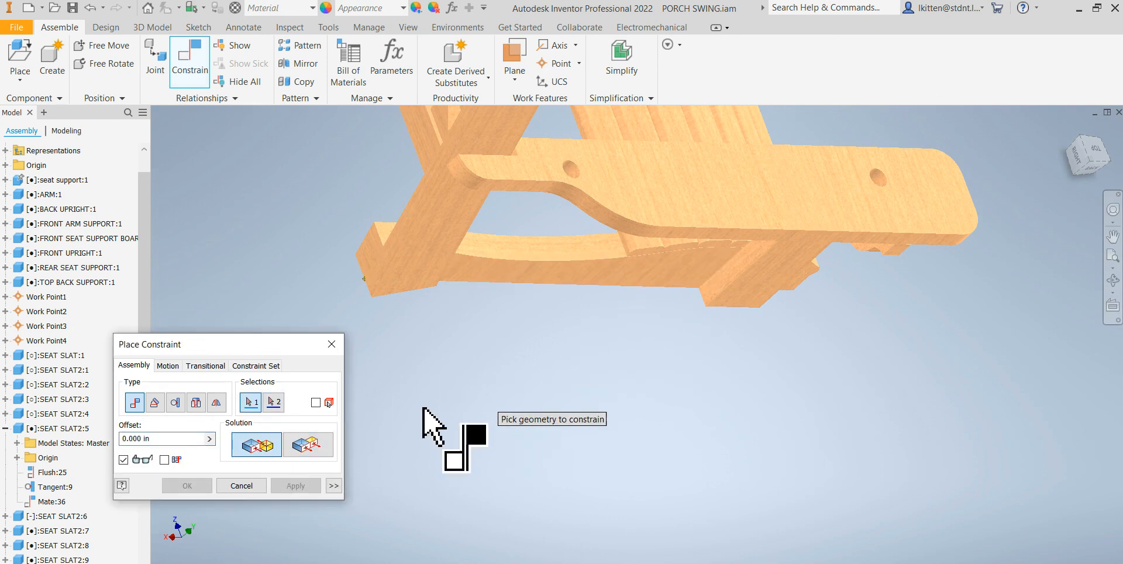
Mate the long edge of the next seat slat to the free edge of SEAT SLAT2:5 with a 0.000 in offset.
scroll(545, 433, "down", 3)
scroll(647, 376, "up", 6)
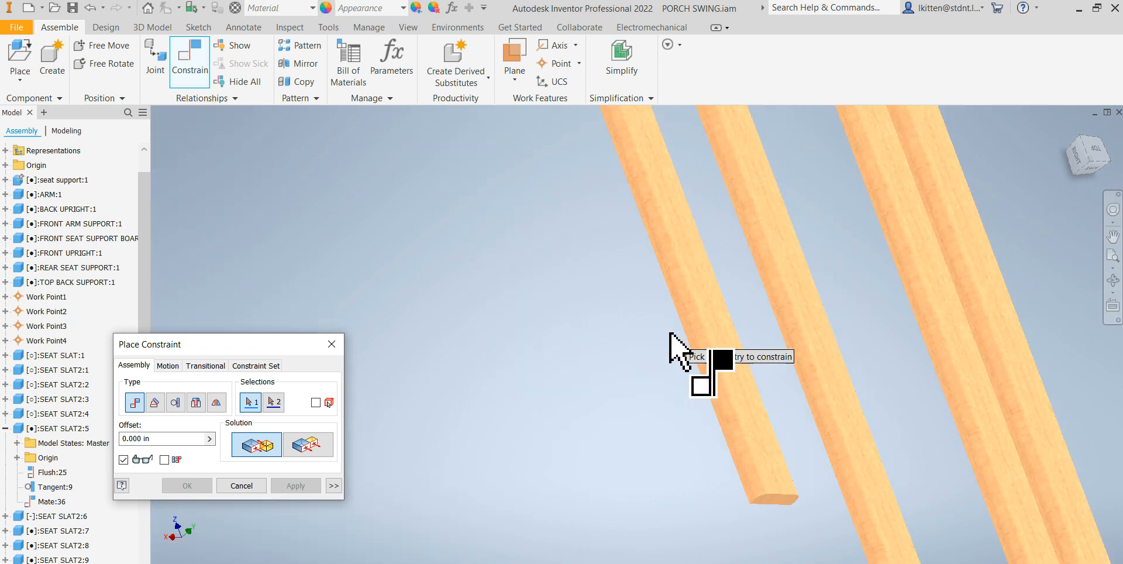
middle_click_drag(760, 499, 696, 491, "shift")
left_click(279, 300)
scroll(274, 301, "up", 3)
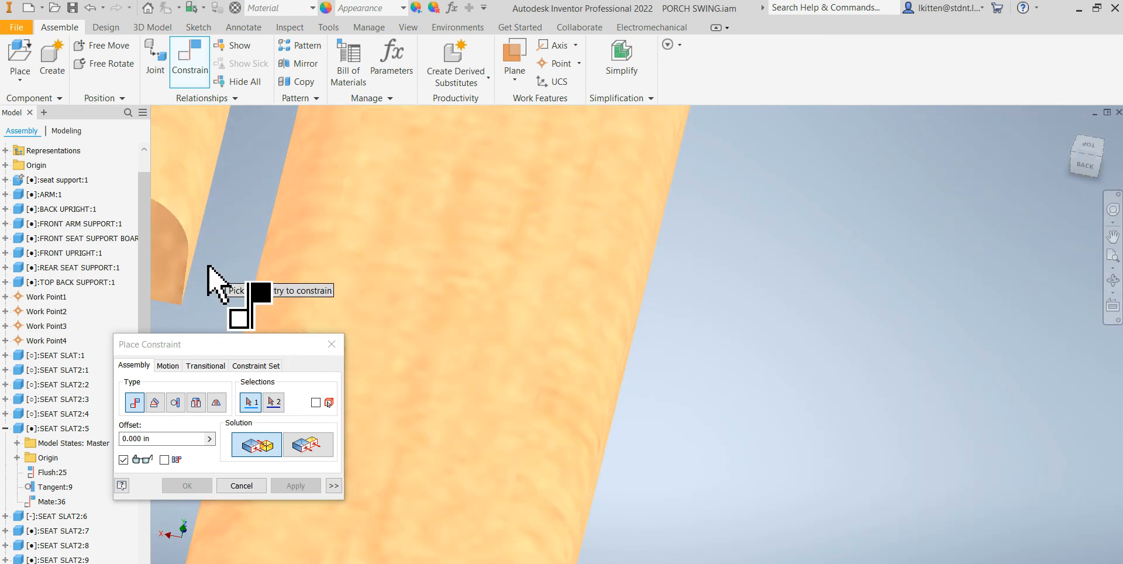
scroll(621, 333, "down", 5)
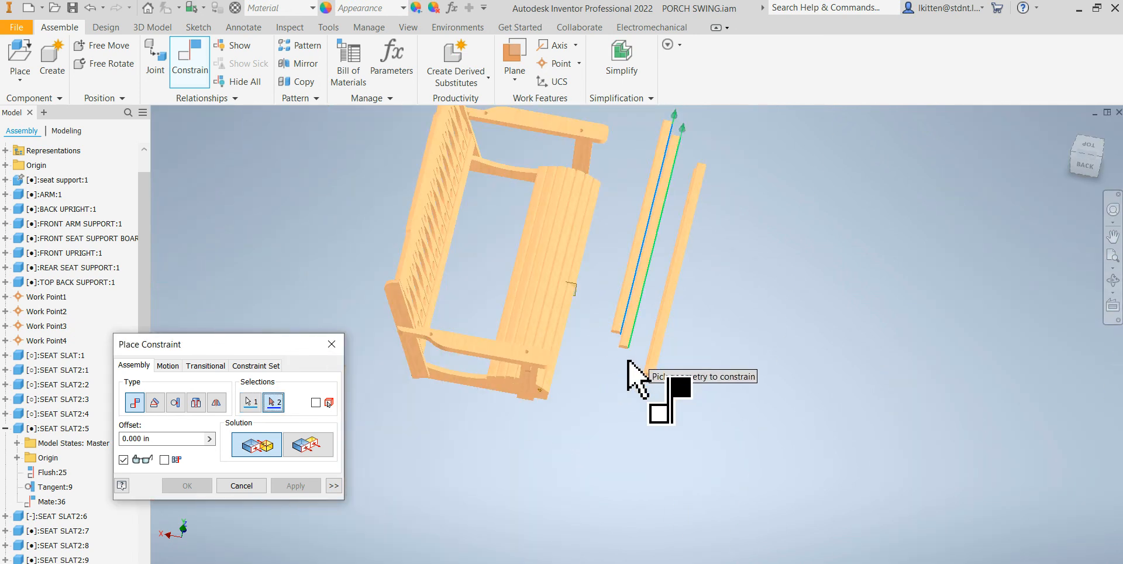
middle_click_drag(481, 431, 572, 396, "shift")
scroll(571, 396, "up", 8)
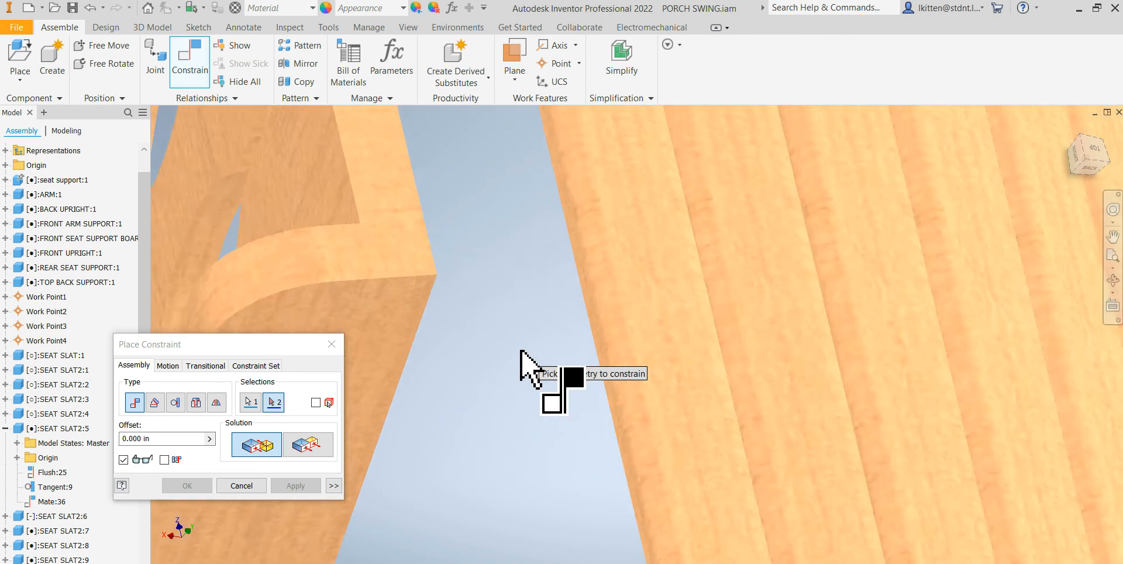
left_click(806, 363)
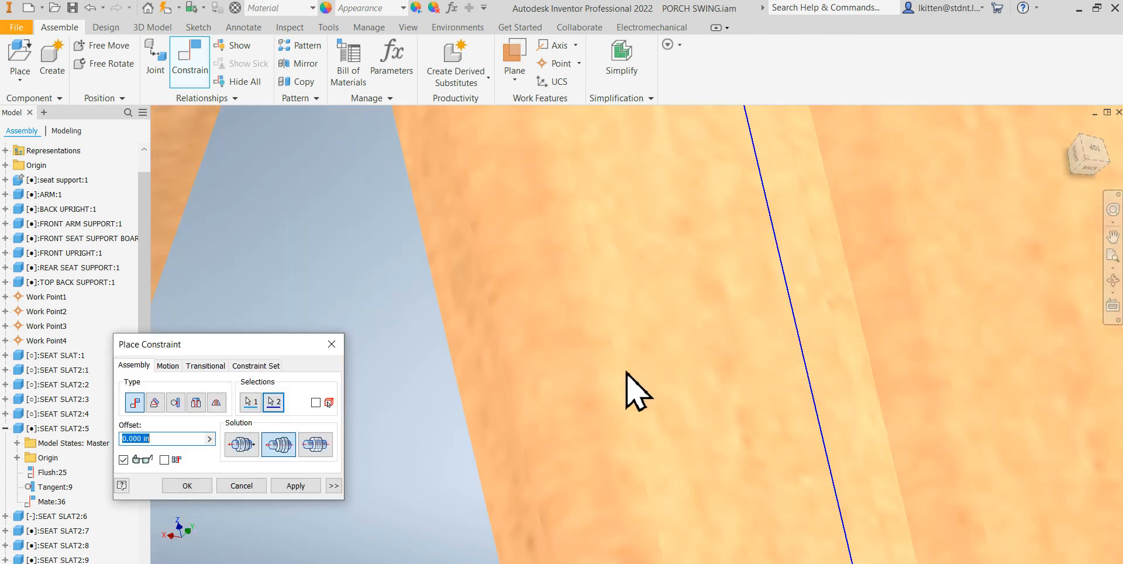
left_click(295, 485)
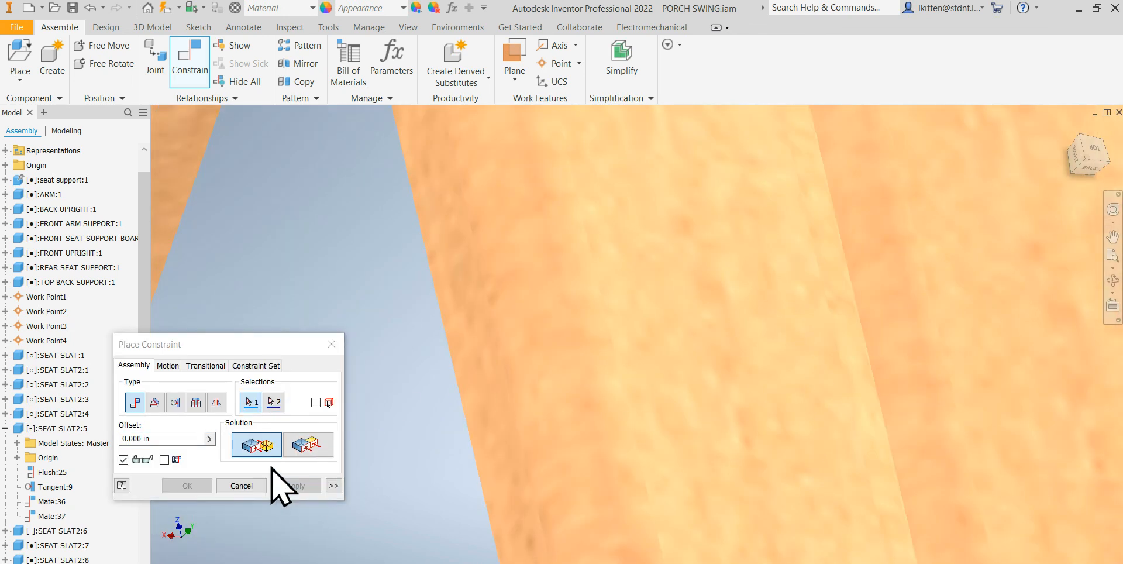
left_click(175, 402)
scroll(591, 381, "down", 5)
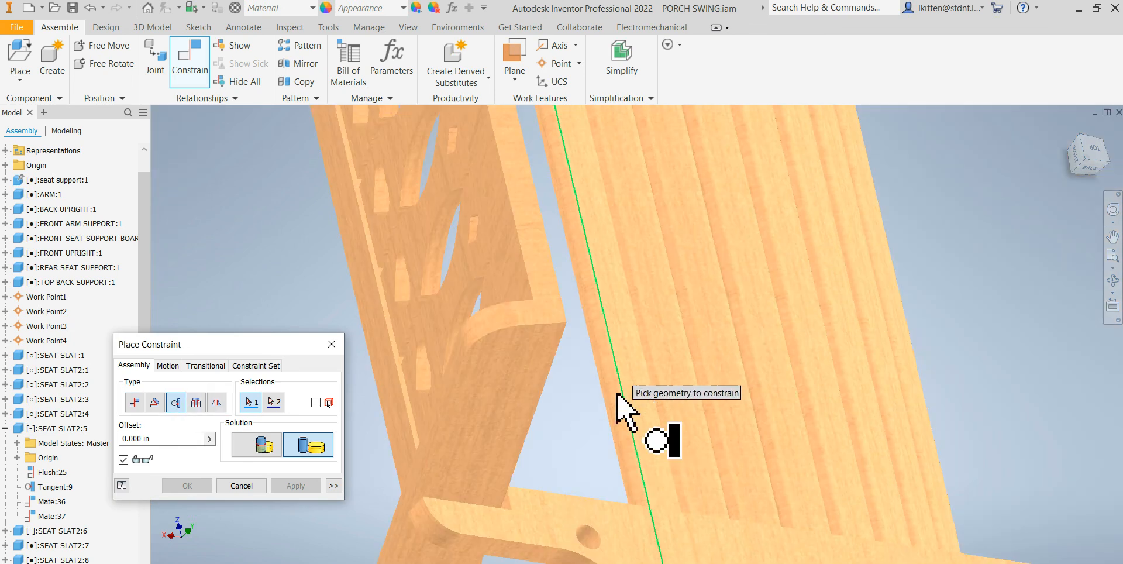
left_click(619, 423)
scroll(594, 375, "down", 5)
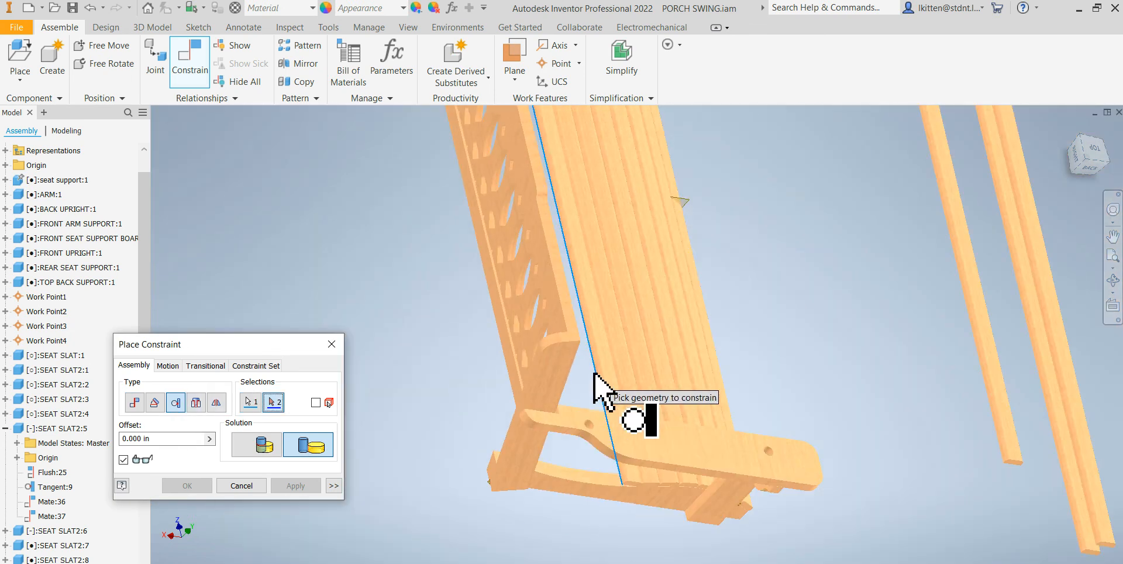
scroll(579, 465, "up", 3)
left_click(694, 546)
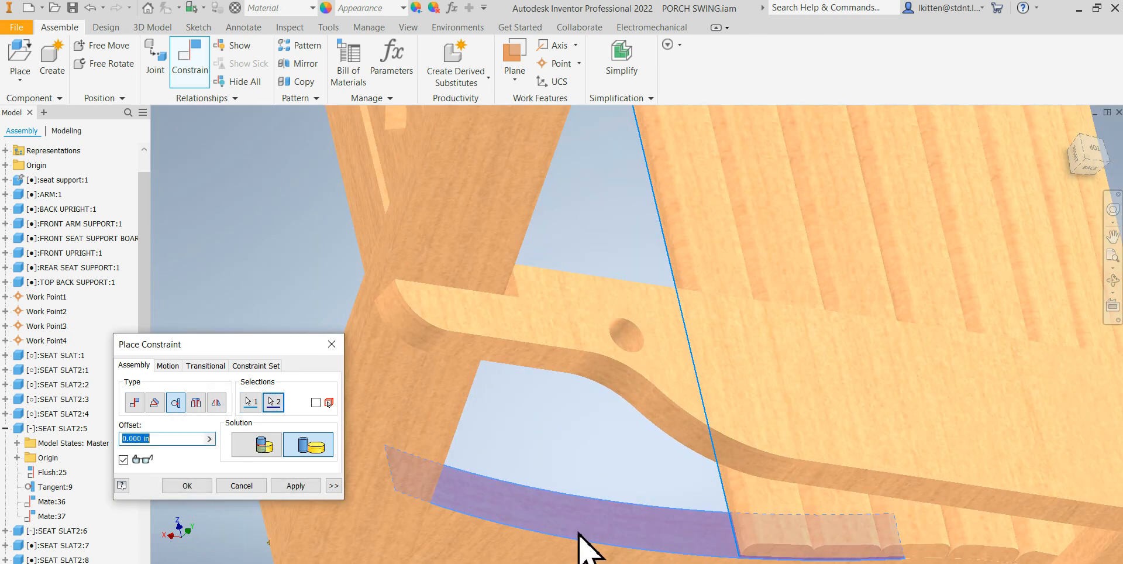
left_click(251, 486)
Constrain the loose seat slat tangent to the curved face of the seat support with a 0.000 in offset.
left_click_drag(752, 497, 758, 457)
left_click(189, 59)
left_click(728, 481)
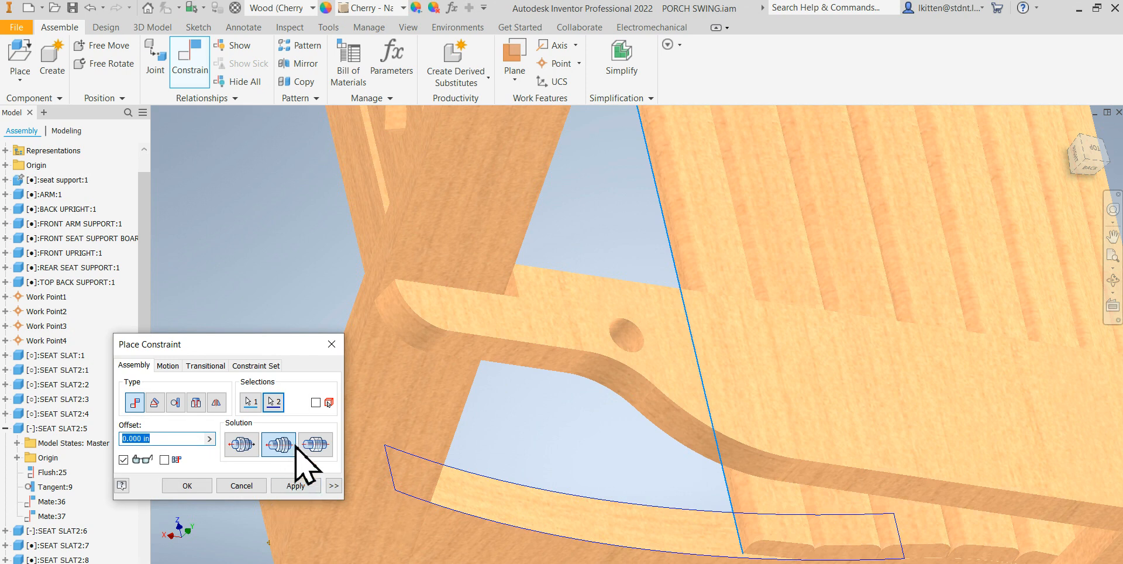
left_click(315, 447)
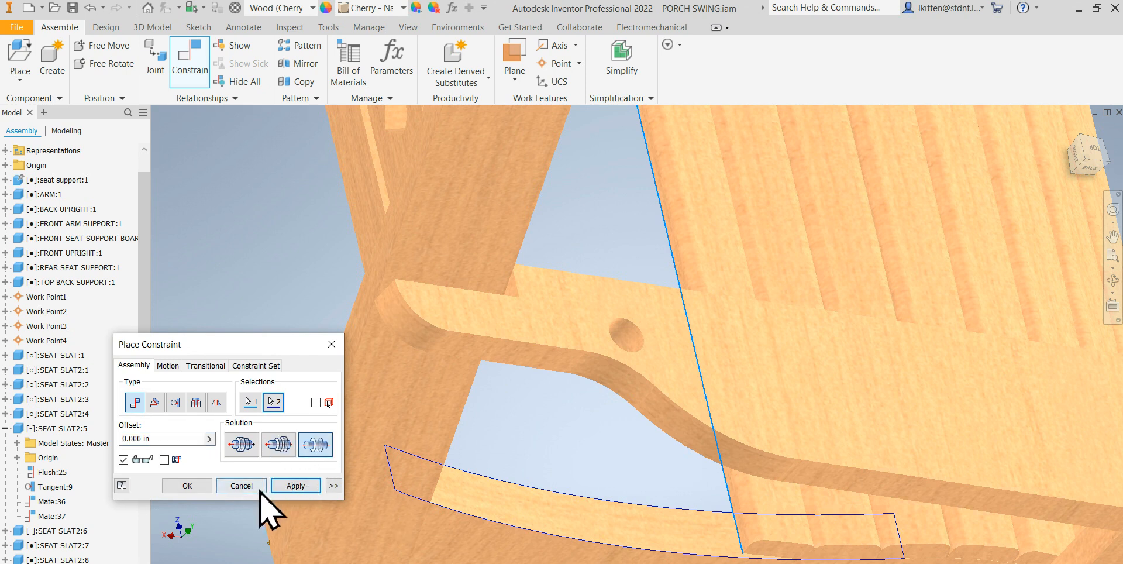
left_click(177, 403)
left_click(581, 517)
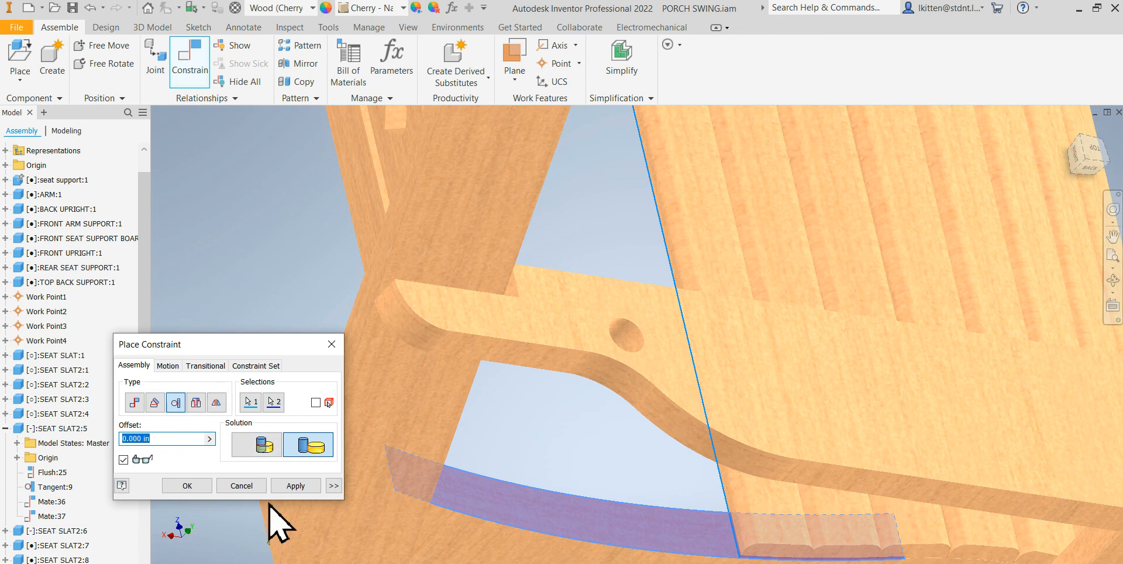
left_click(302, 485)
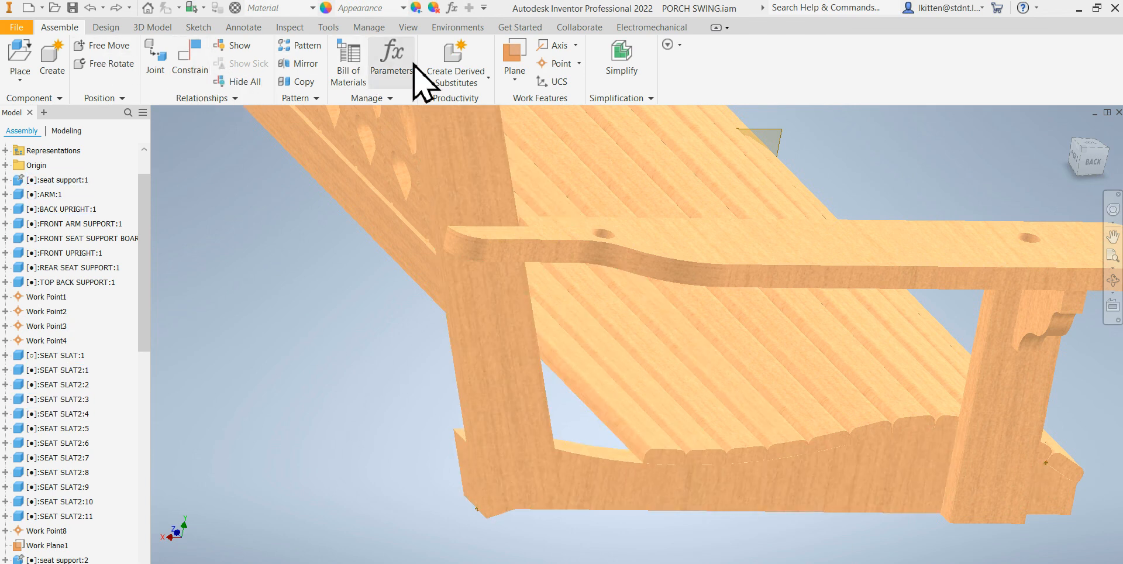
Copy SEAT SLAT2:4 as a reused component with Copy Relationships on and add the copy to the current assembly.
left_click(299, 81)
left_click(599, 406)
left_click(181, 185)
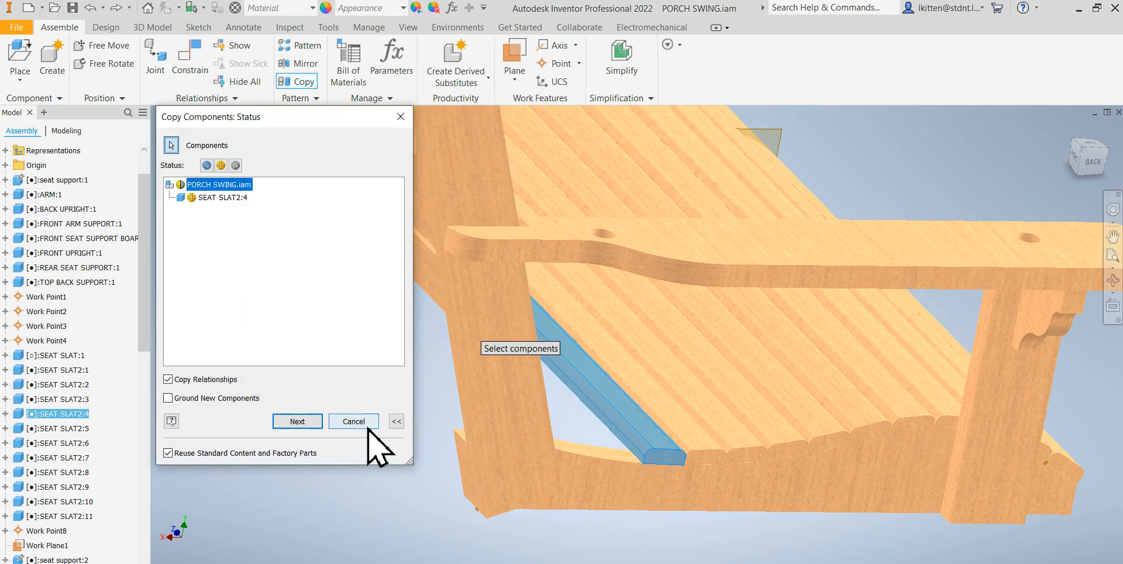
left_click(297, 421)
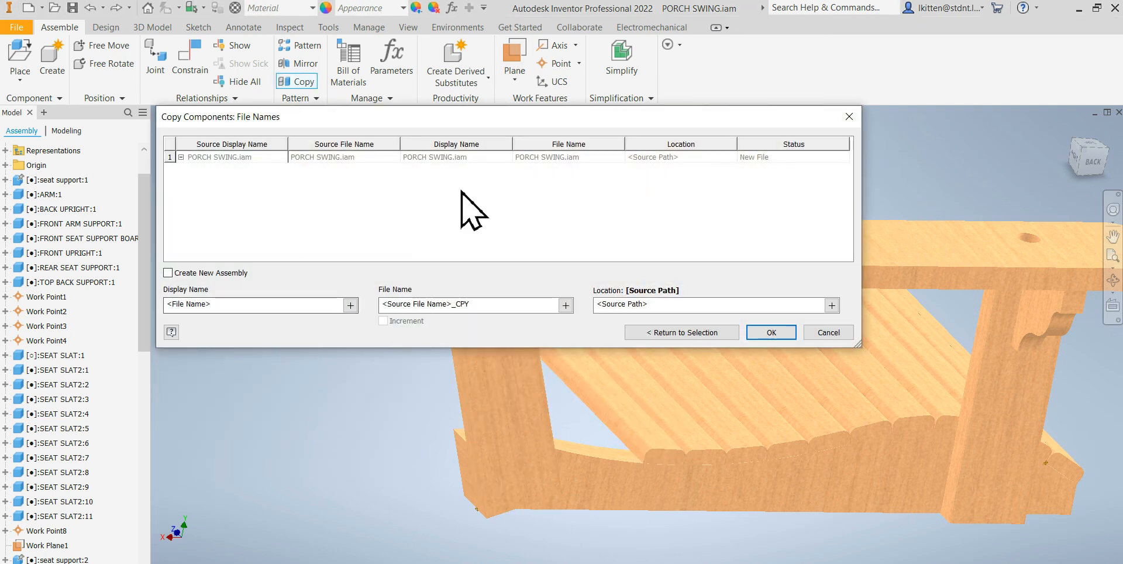
left_click(771, 332)
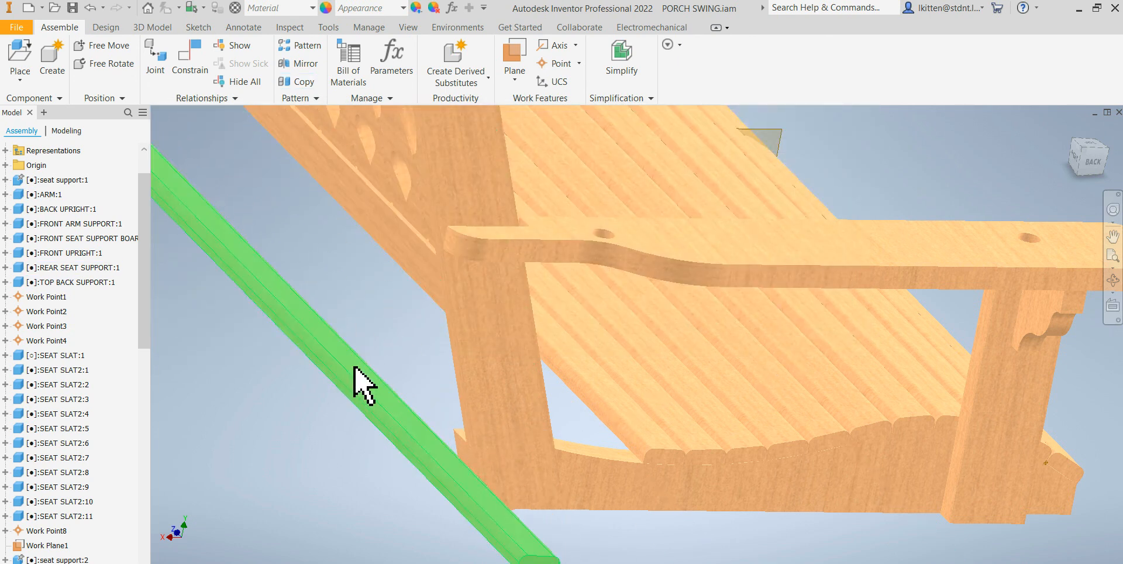
Copy the new loose slat SEAT SLAT2:12 as a reused component with its relationships into the same assembly.
left_click(298, 82)
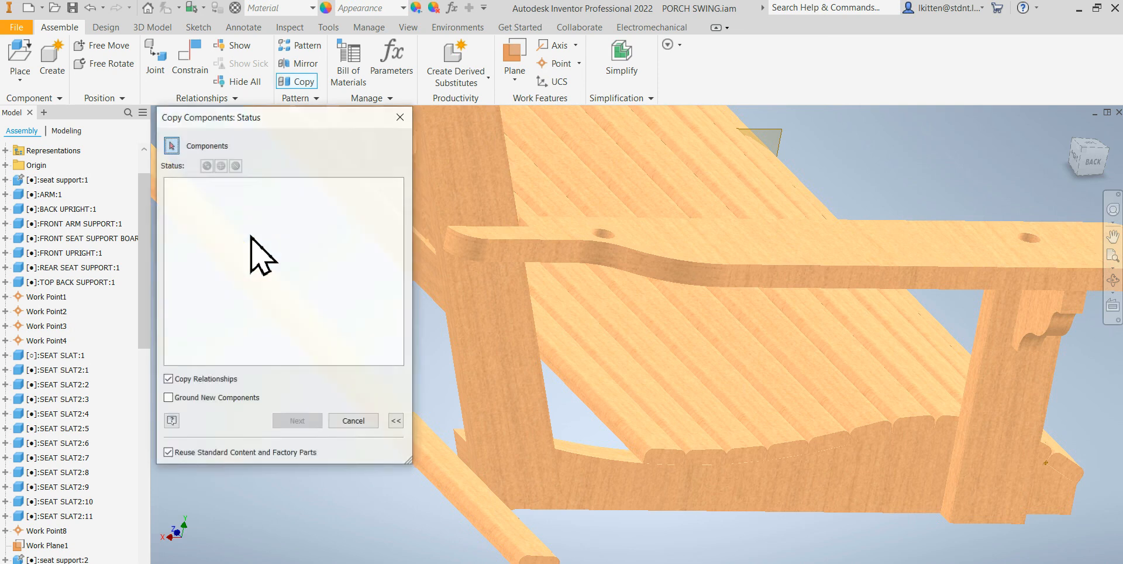
left_click(497, 516)
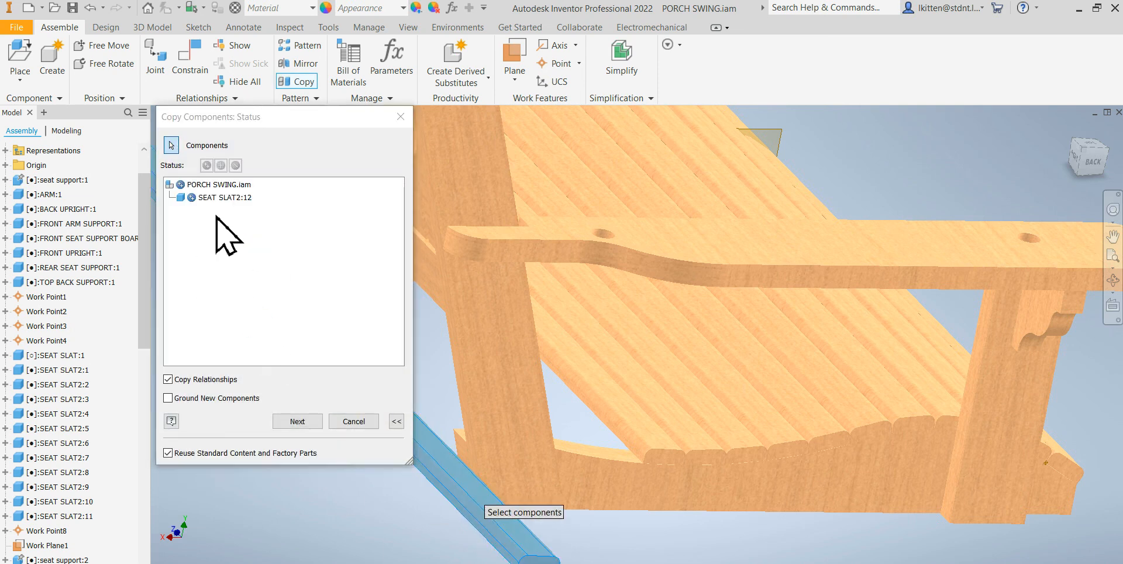
left_click(181, 184)
left_click(298, 421)
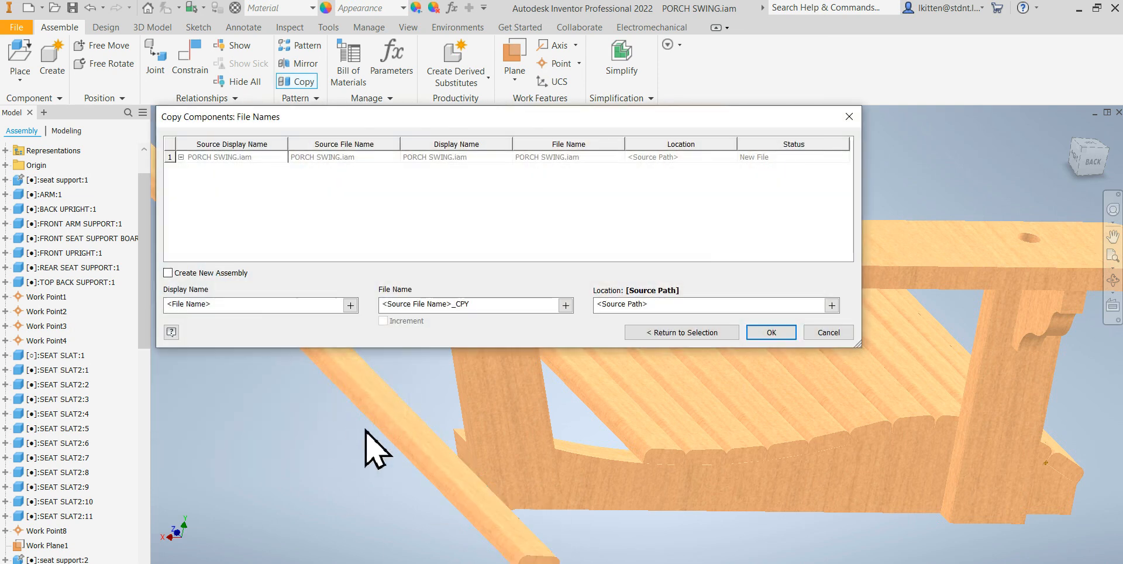
left_click(770, 333)
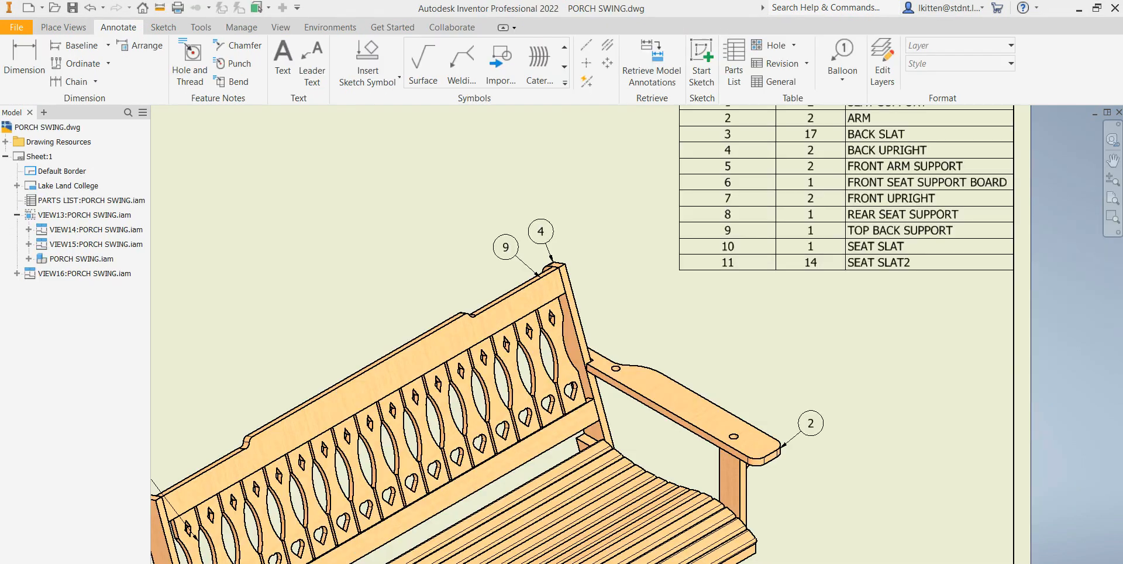
In the parts list of PORCH SWING.dwg, hide the item 10 SEAT SLAT row and rename item 11's part number to SEAT SLAT.
left_click(774, 217)
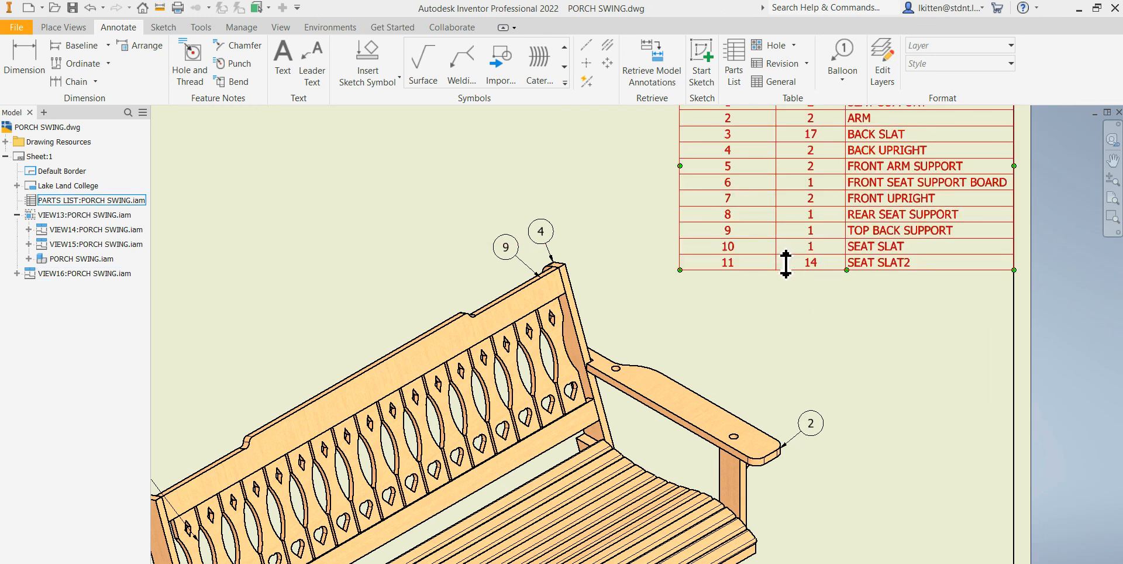
double_click(813, 260)
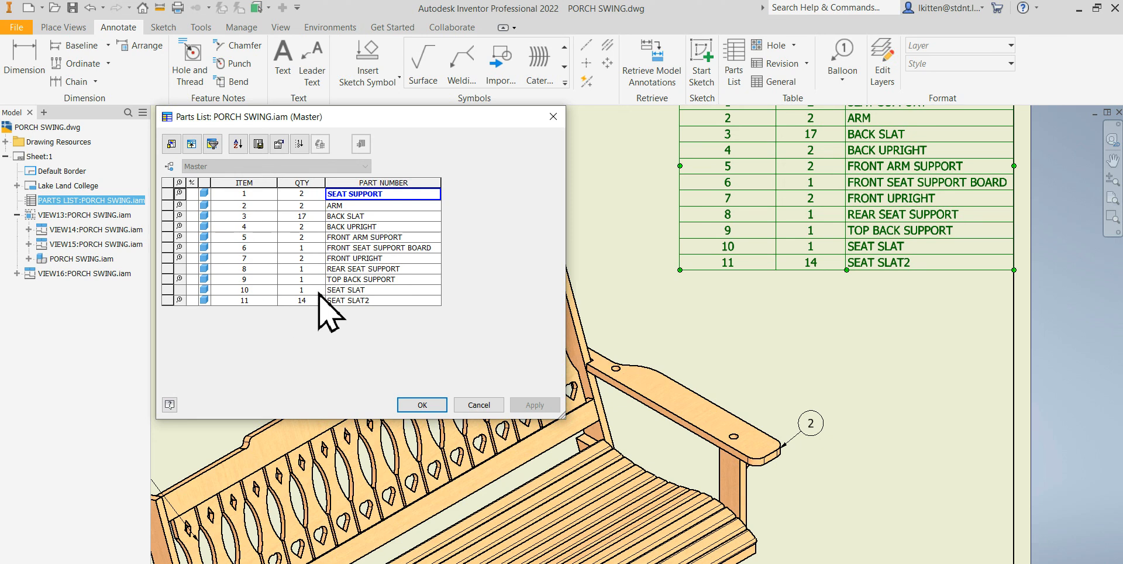
left_click(184, 292)
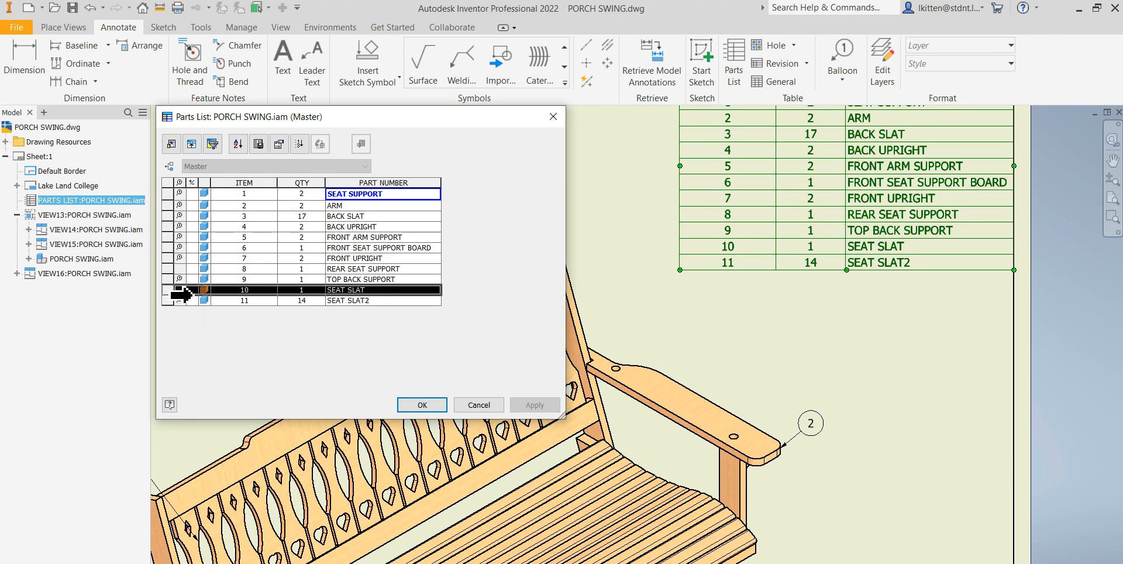
right_click(179, 291)
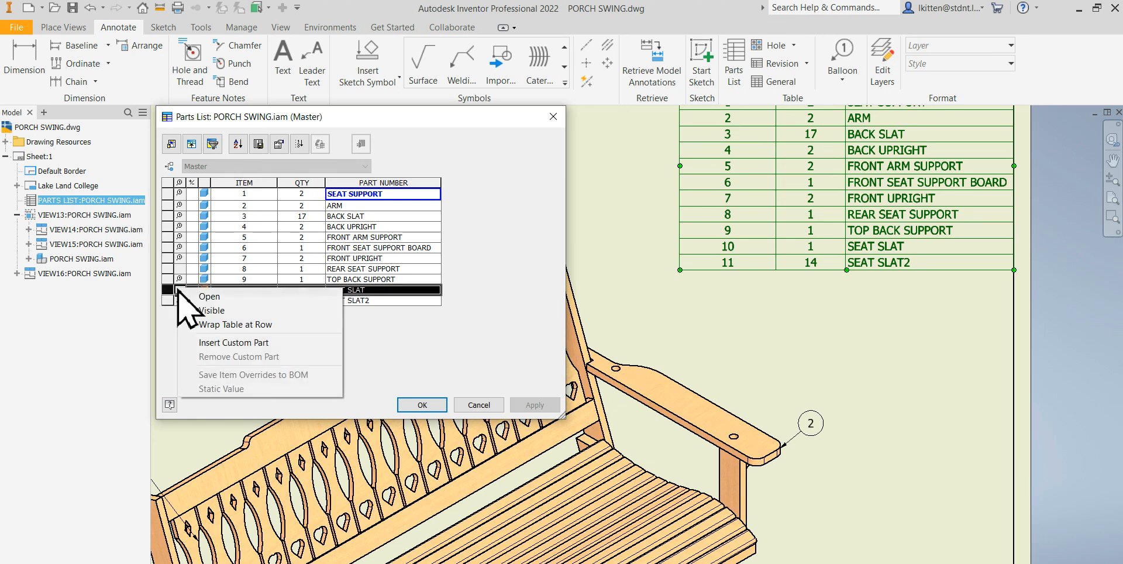
left_click(210, 310)
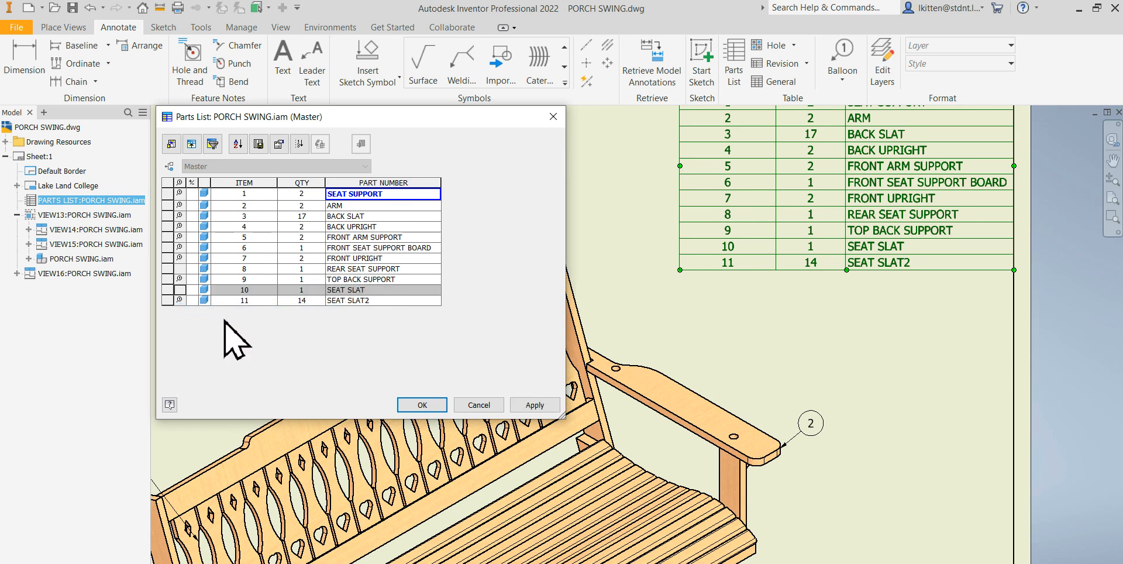
left_click(534, 405)
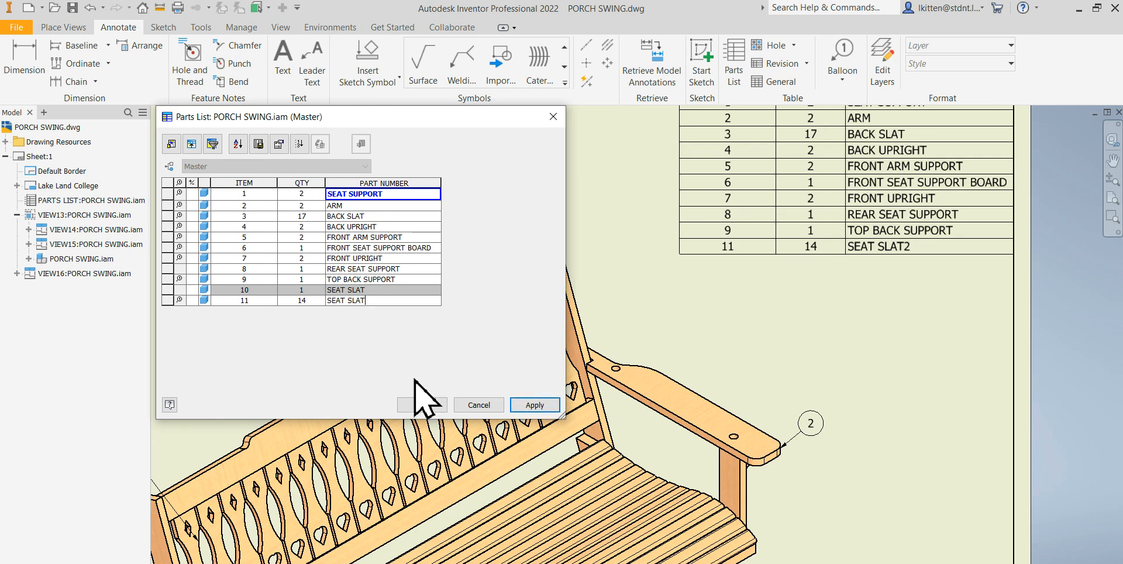
left_click(429, 409)
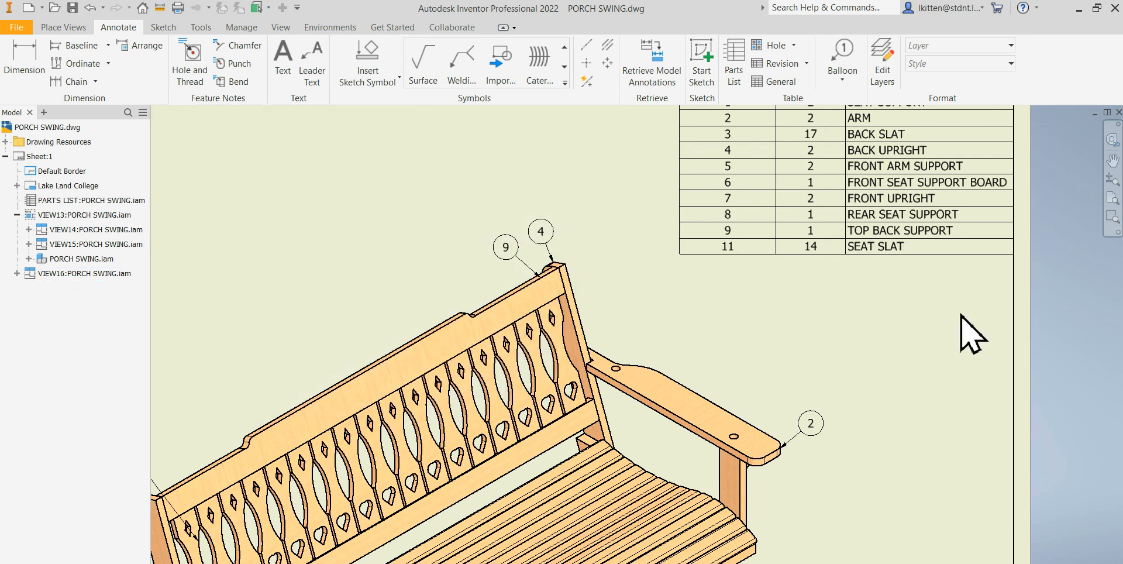
Save PORCH SWING.dwg together with its changed dependent files and review the whole sheet.
scroll(971, 333, "down", 5)
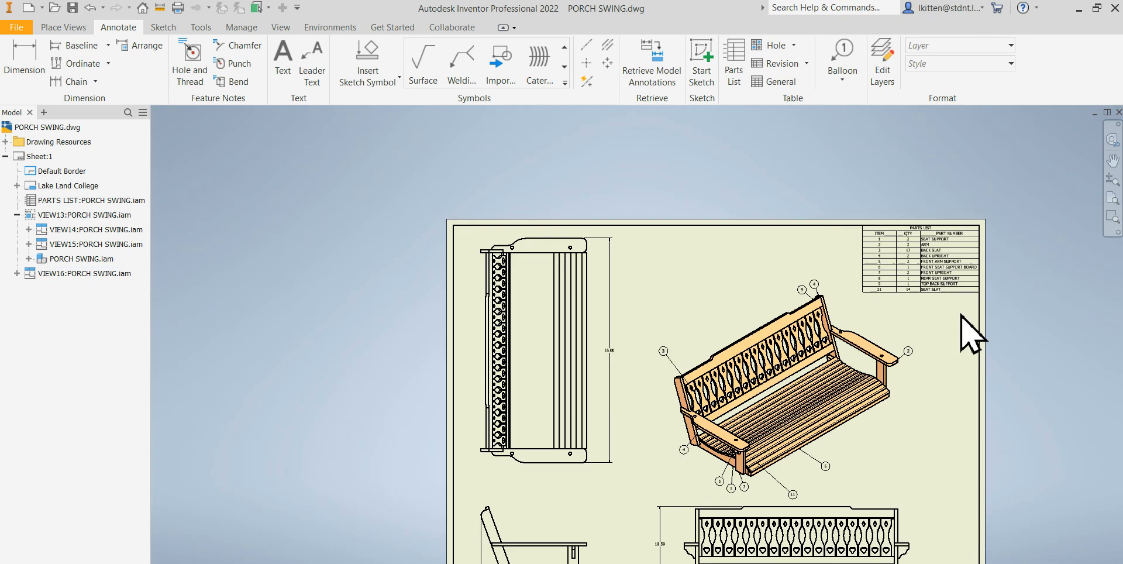
left_click(72, 7)
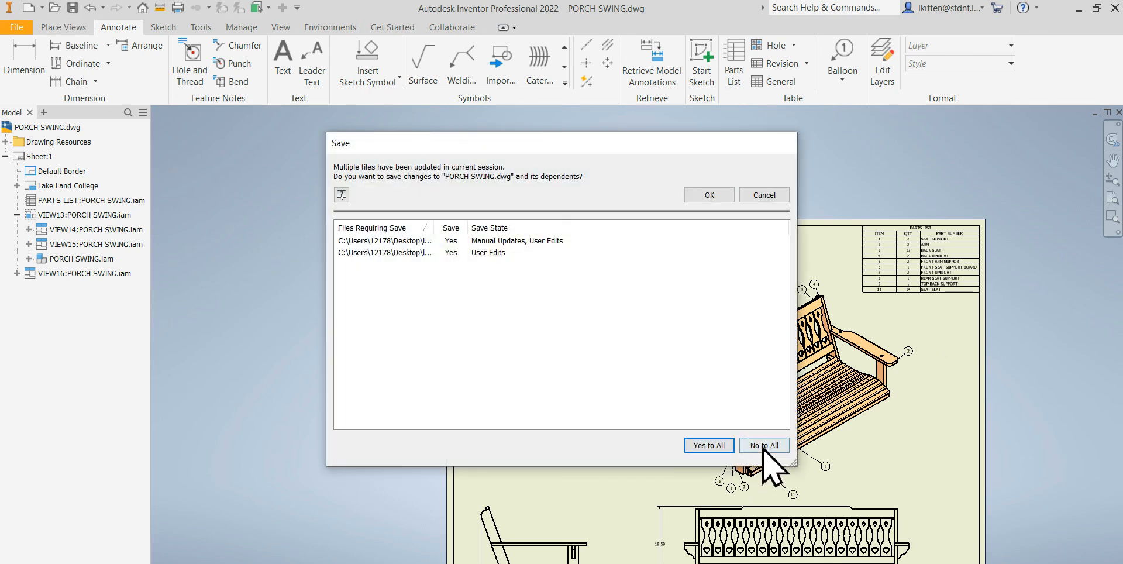
left_click(723, 196)
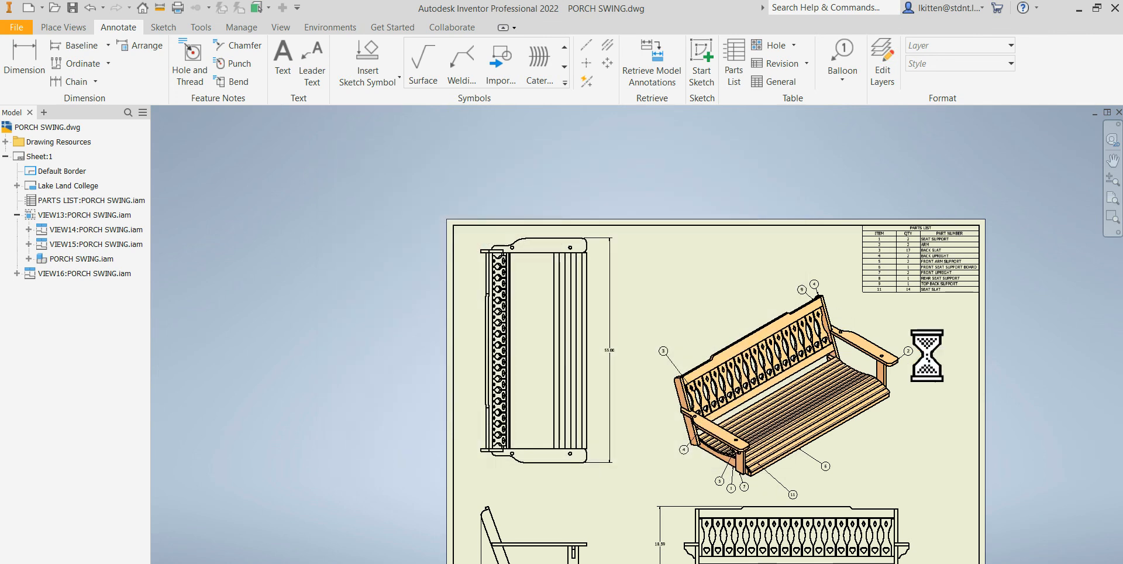
scroll(922, 331, "up", 5)
scroll(918, 319, "down", 7)
scroll(915, 327, "up", 6)
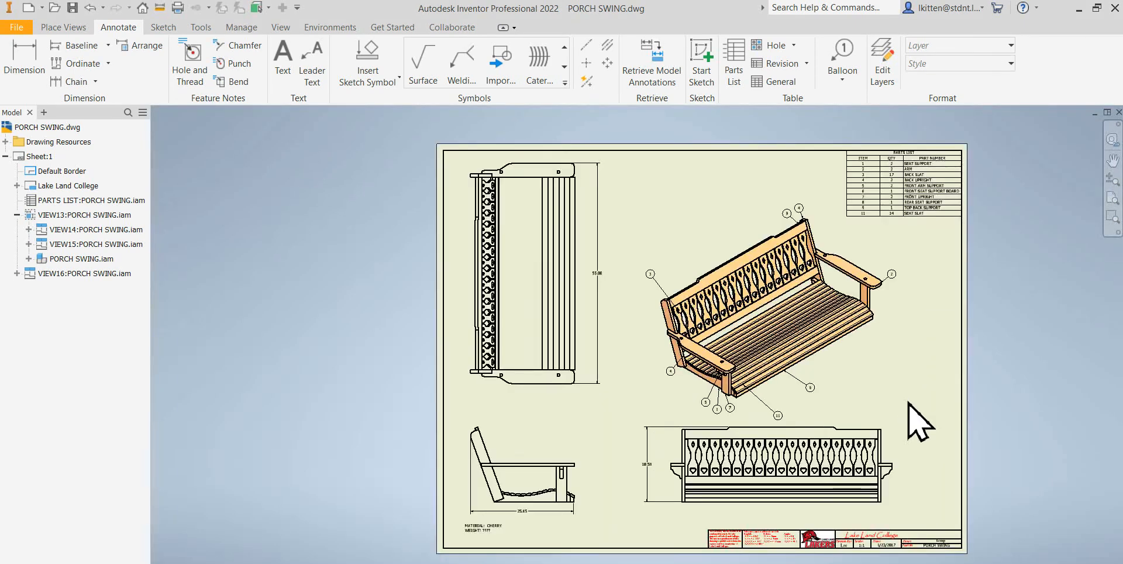